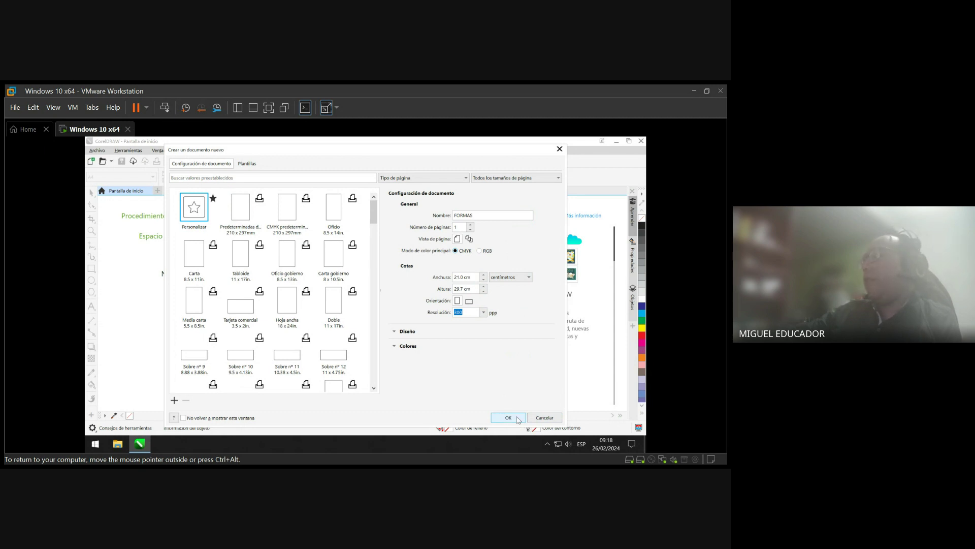
- Create the CMYK document FORMAS at 21.0 x 29.7 cm and view the available page size presets
{"action": "left_click", "coordinate": [518, 419]}
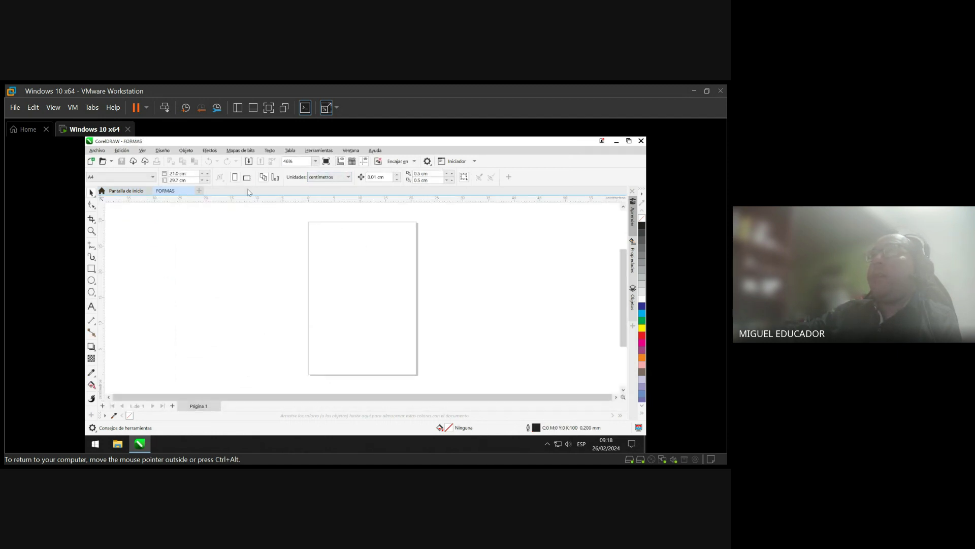
{"action": "left_click", "coordinate": [152, 177]}
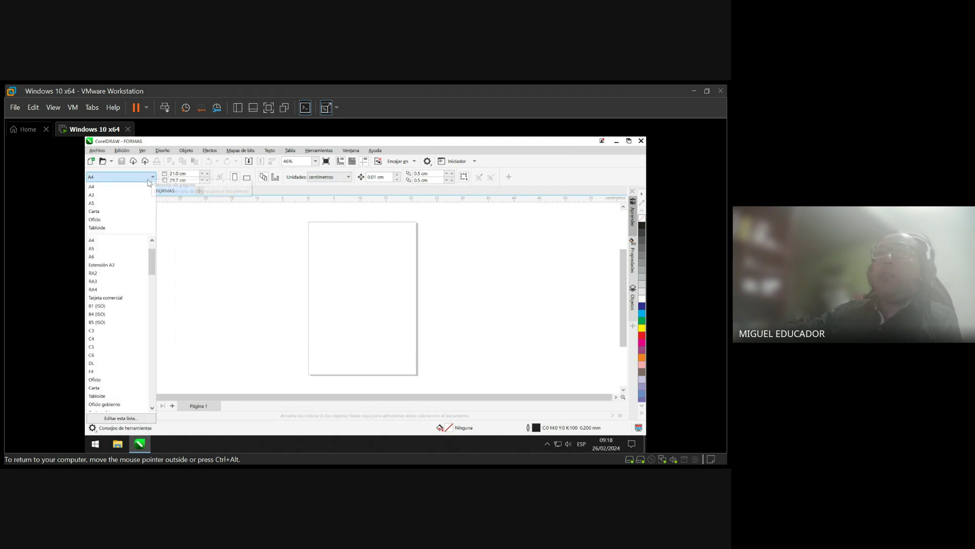
{"action": "left_click", "coordinate": [167, 350]}
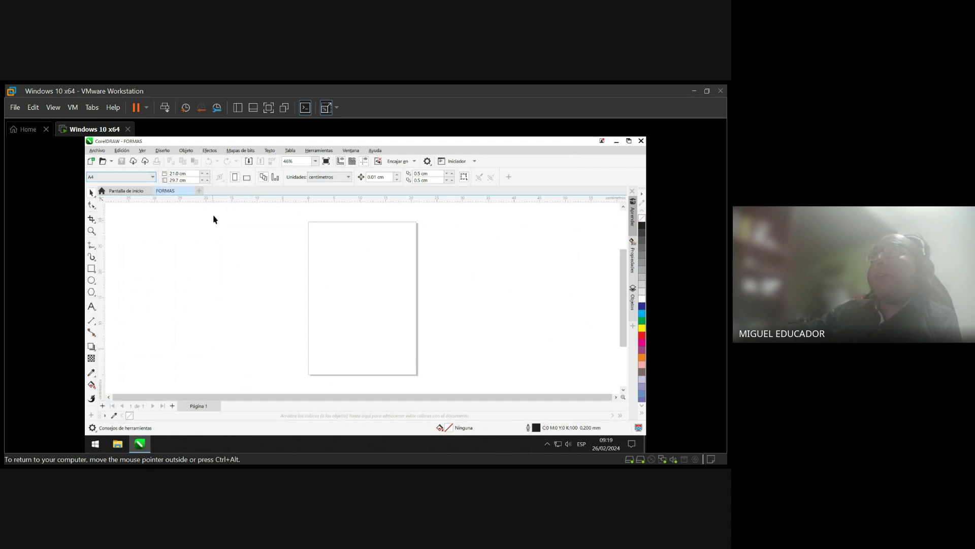
- Switch the page to landscape orientation and return it to portrait
{"action": "left_click", "coordinate": [247, 178]}
{"action": "left_click", "coordinate": [247, 178]}
{"action": "left_click", "coordinate": [247, 179]}
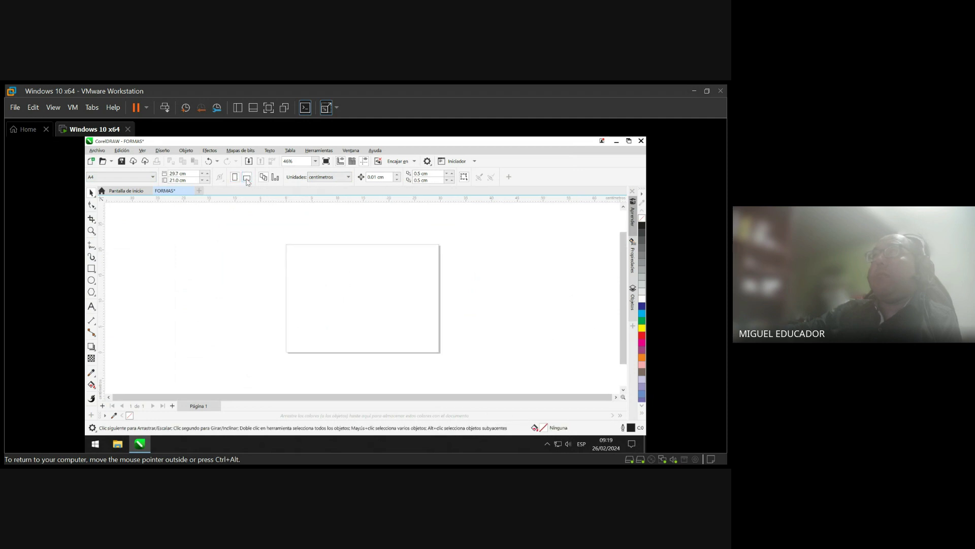
{"action": "left_click", "coordinate": [235, 178]}
- Check the available drawing units and the page size presets without choosing a different one
{"action": "left_click", "coordinate": [336, 177]}
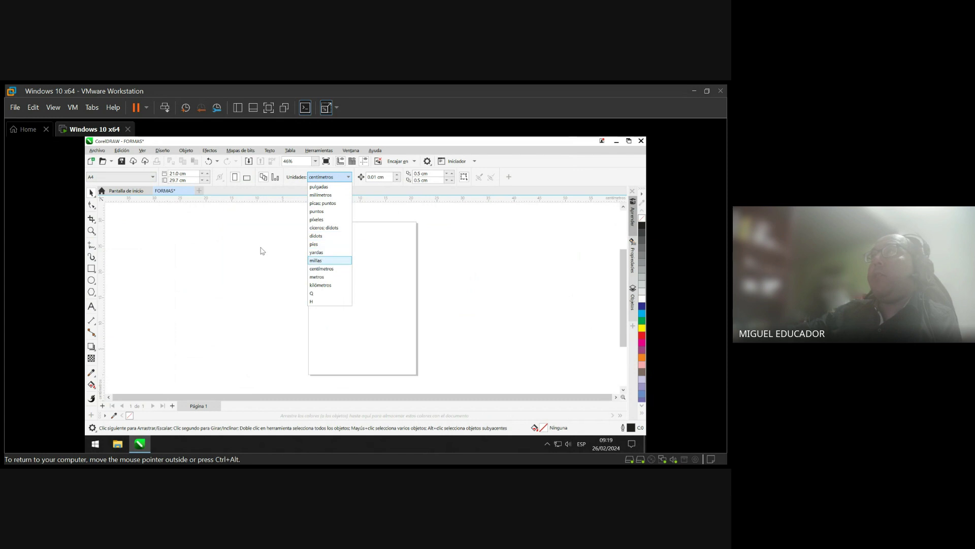
{"action": "left_click", "coordinate": [150, 177]}
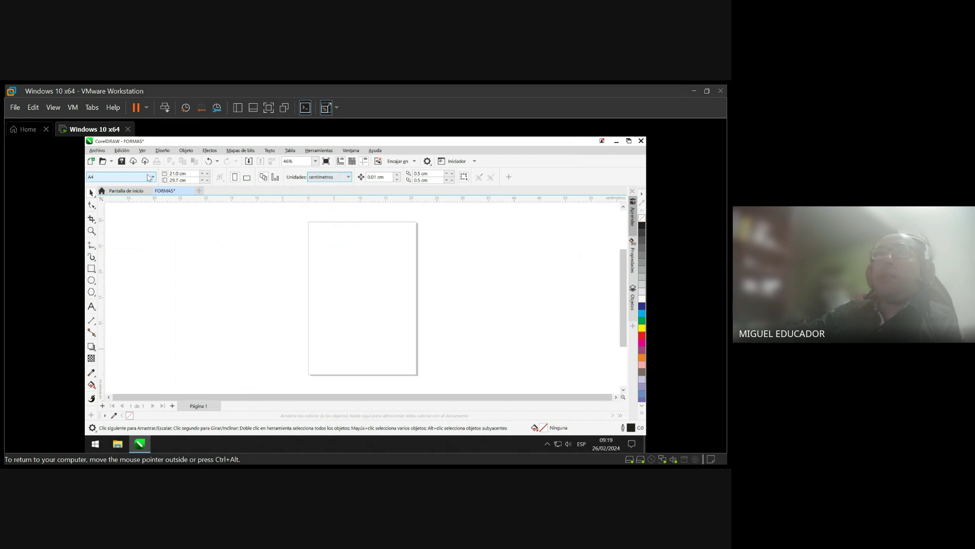
{"action": "left_click", "coordinate": [149, 177]}
{"action": "left_click", "coordinate": [149, 177]}
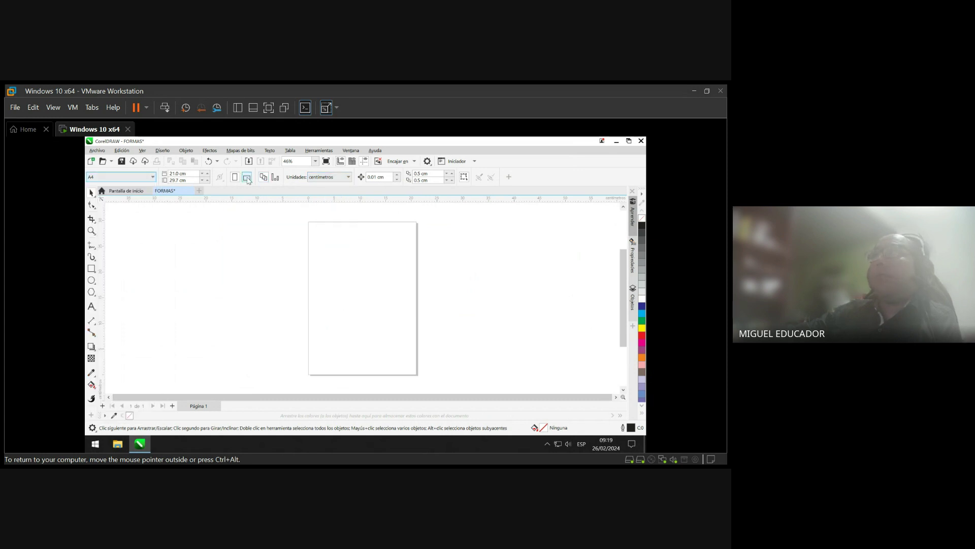
- Alternate the page orientation twice between landscape and portrait, ending in portrait
{"action": "left_click", "coordinate": [247, 177]}
{"action": "left_click", "coordinate": [235, 177]}
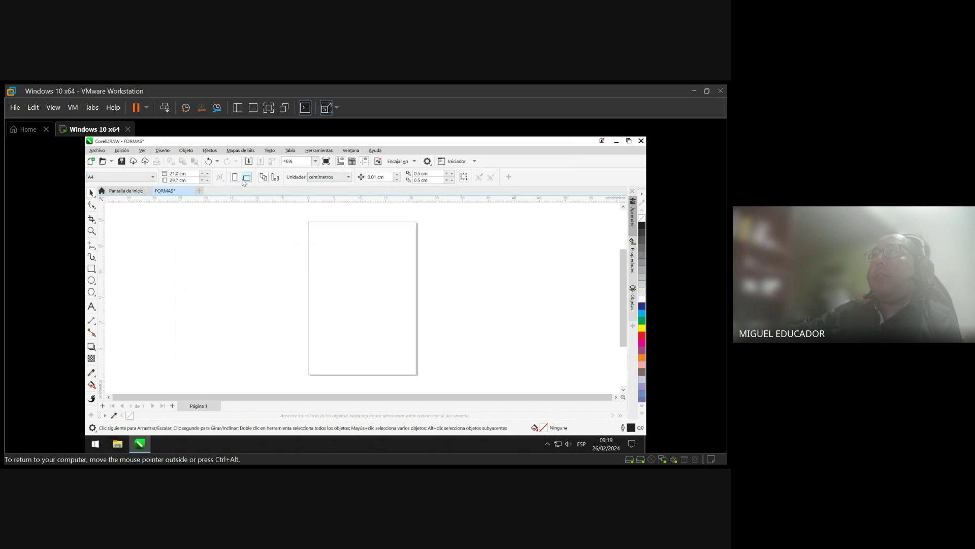
{"action": "left_click", "coordinate": [247, 178]}
{"action": "left_click", "coordinate": [235, 177]}
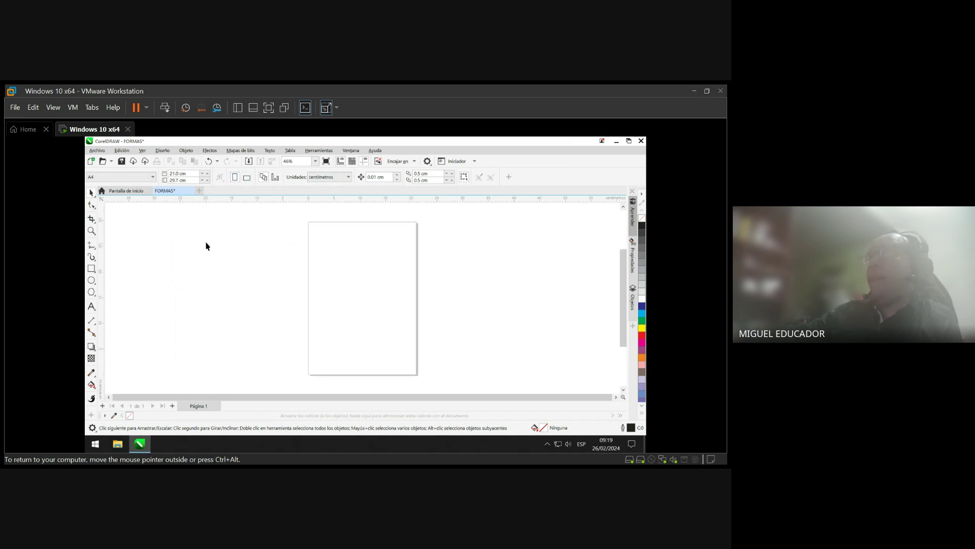
{"action": "left_click_drag", "start_coordinate": [279, 212], "coordinate": [456, 386]}
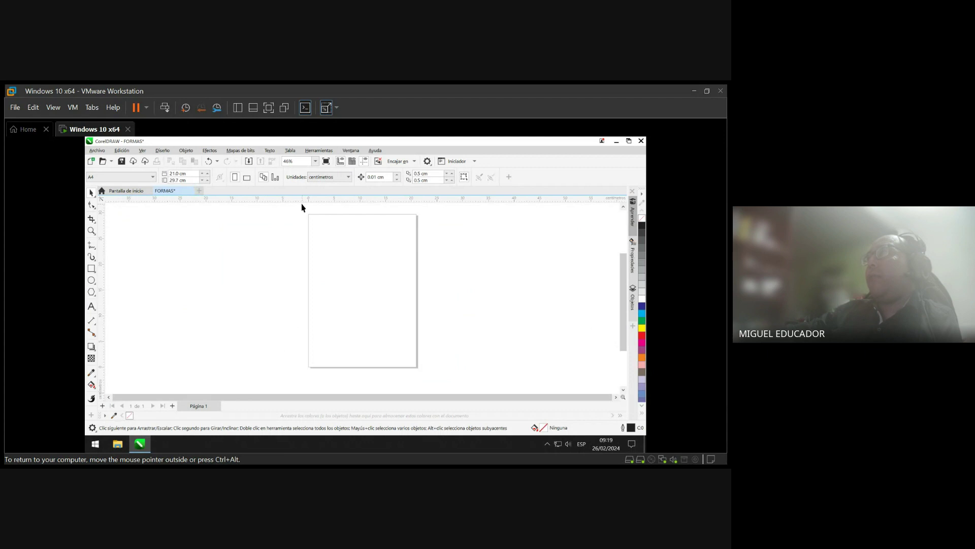
{"action": "left_click_drag", "start_coordinate": [302, 207], "coordinate": [452, 386]}
{"action": "left_click_drag", "start_coordinate": [292, 213], "coordinate": [470, 389]}
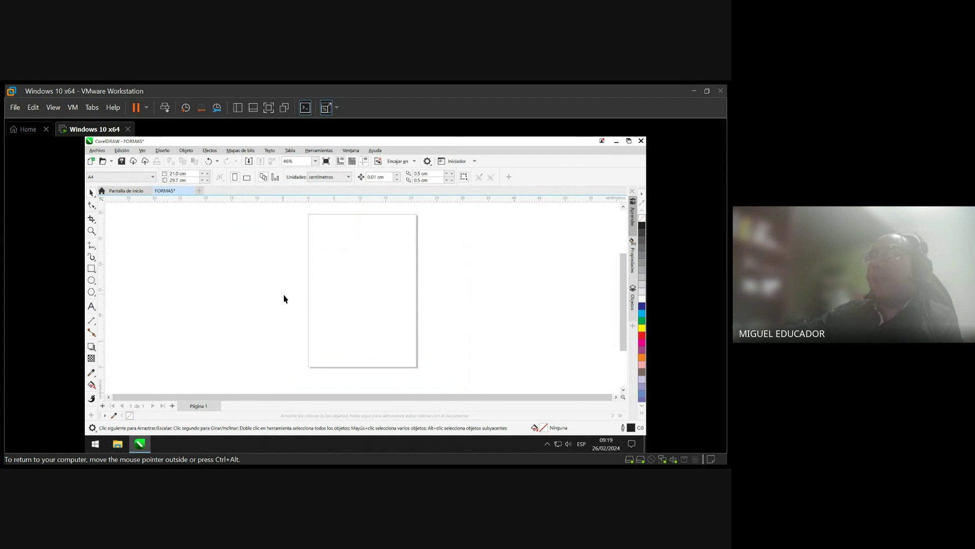
- Start saving the document as a new file and browse to the ALMACEN (D:) drive
{"action": "left_click", "coordinate": [98, 151]}
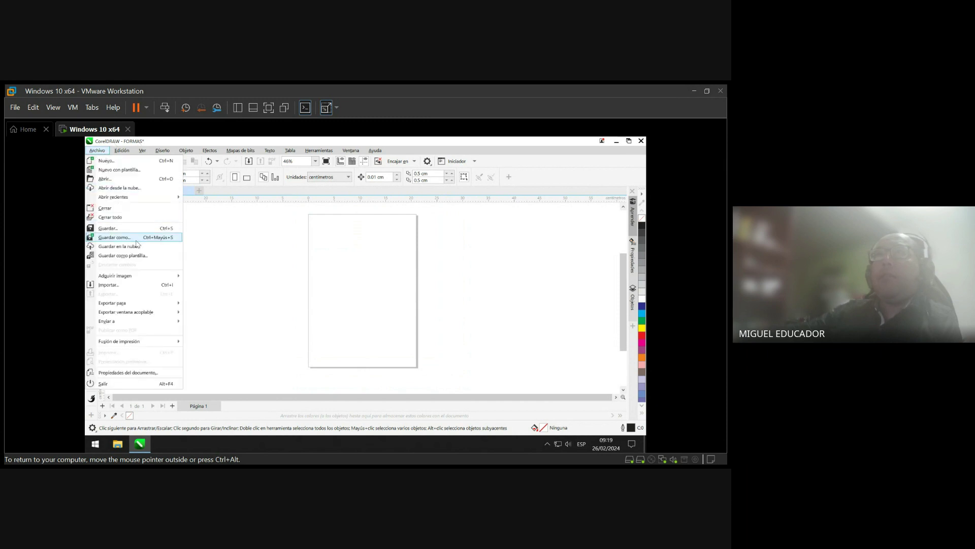
{"action": "left_click", "coordinate": [137, 241]}
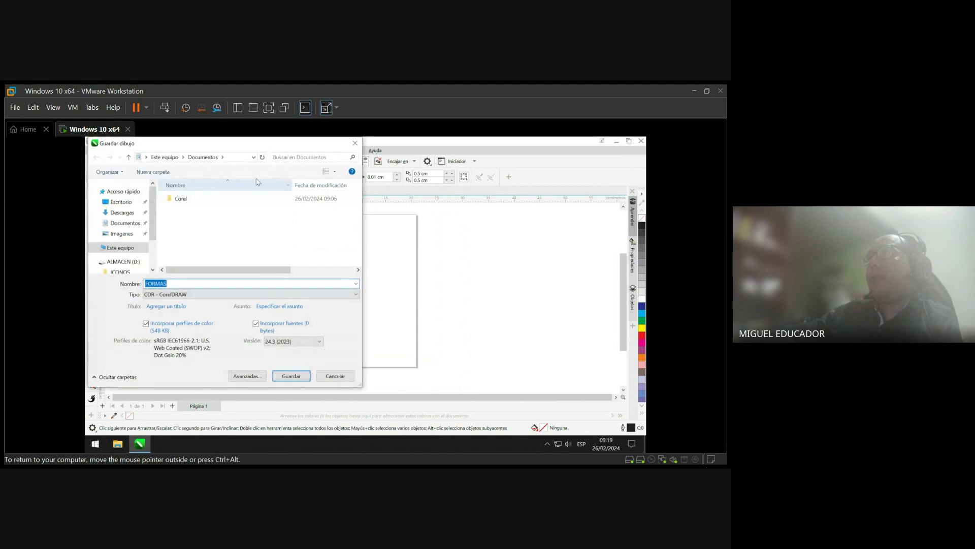
{"action": "left_click", "coordinate": [121, 202]}
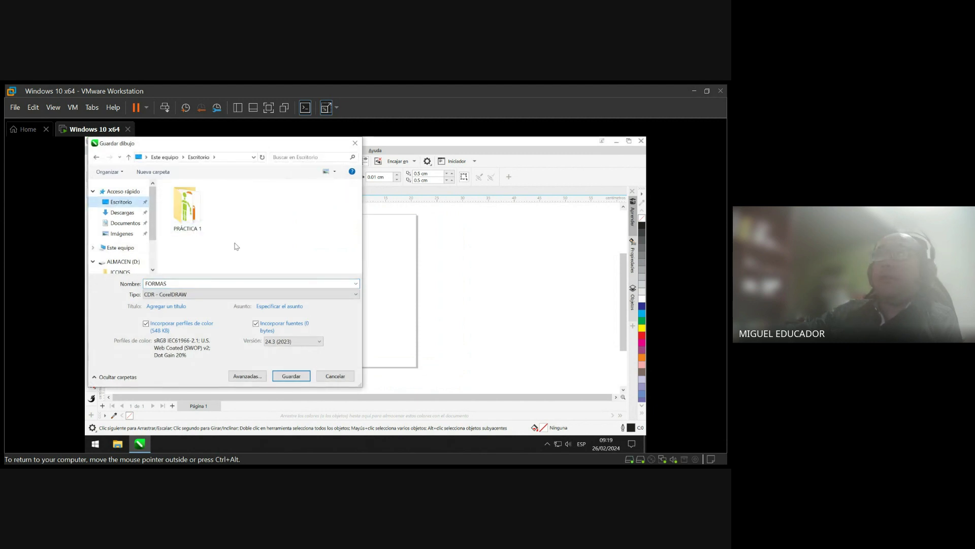
{"action": "scroll", "coordinate": [150, 224], "scroll_direction": "down", "scroll_amount": 2}
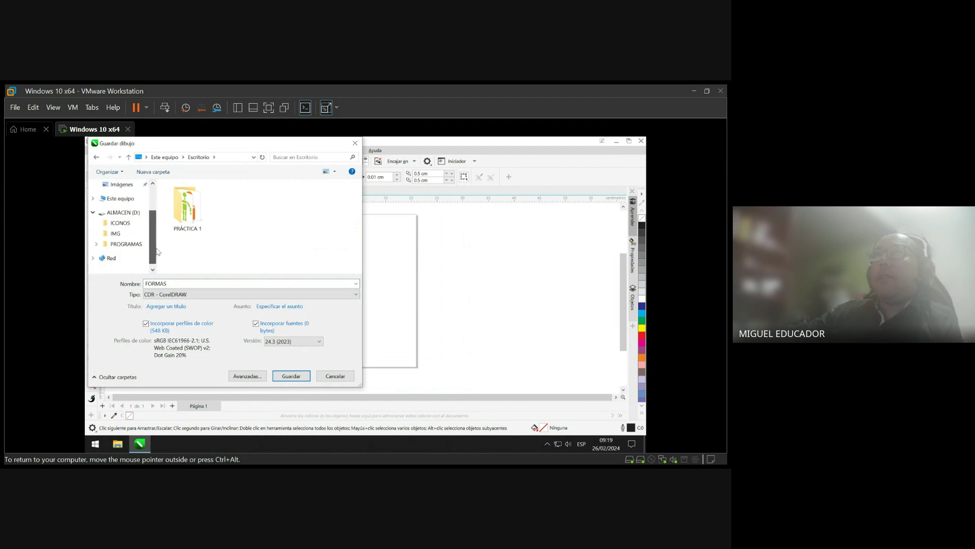
{"action": "left_click", "coordinate": [122, 212]}
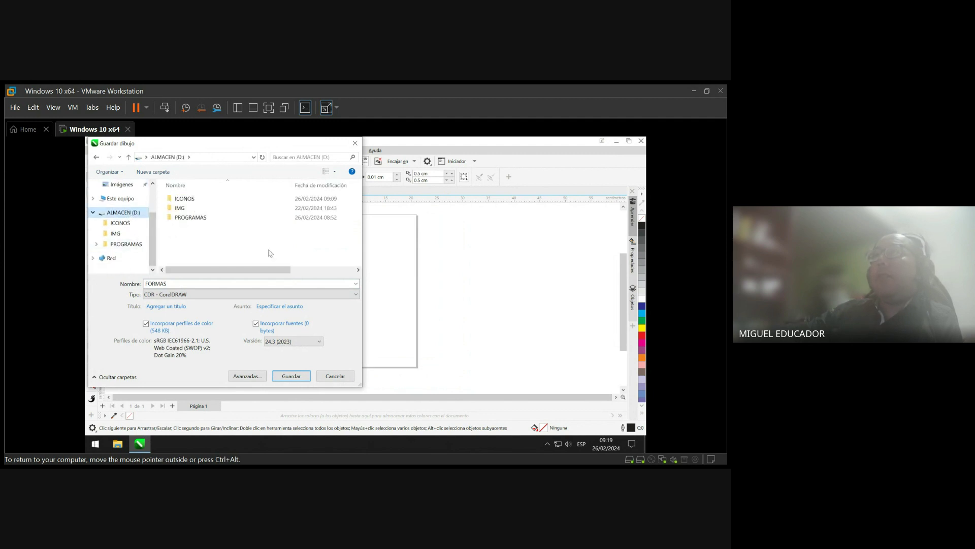
- Create a folder named CURSOS_FEBRERO_MARZO on the ALMACEN (D:) drive and open it
{"action": "left_click", "coordinate": [152, 171]}
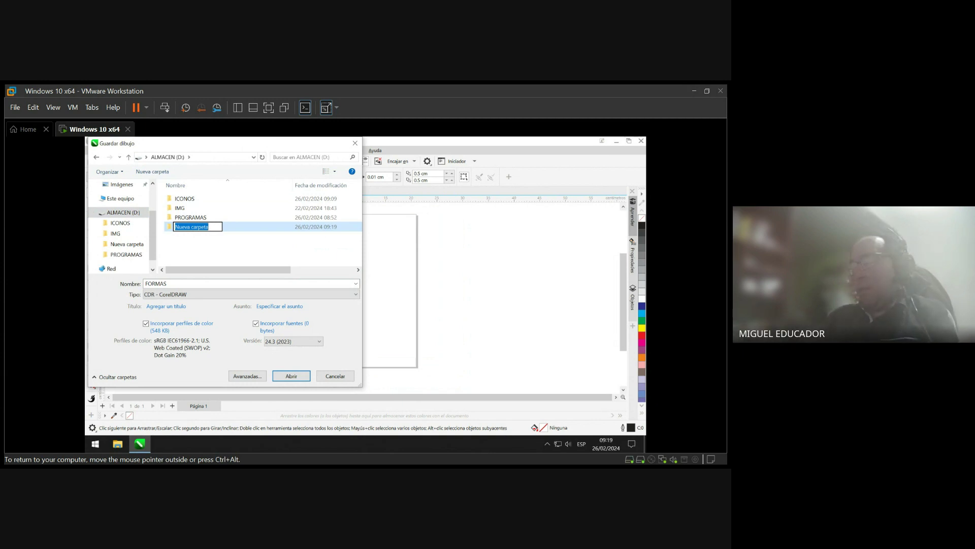
{"action": "type", "text": "CURSO"}
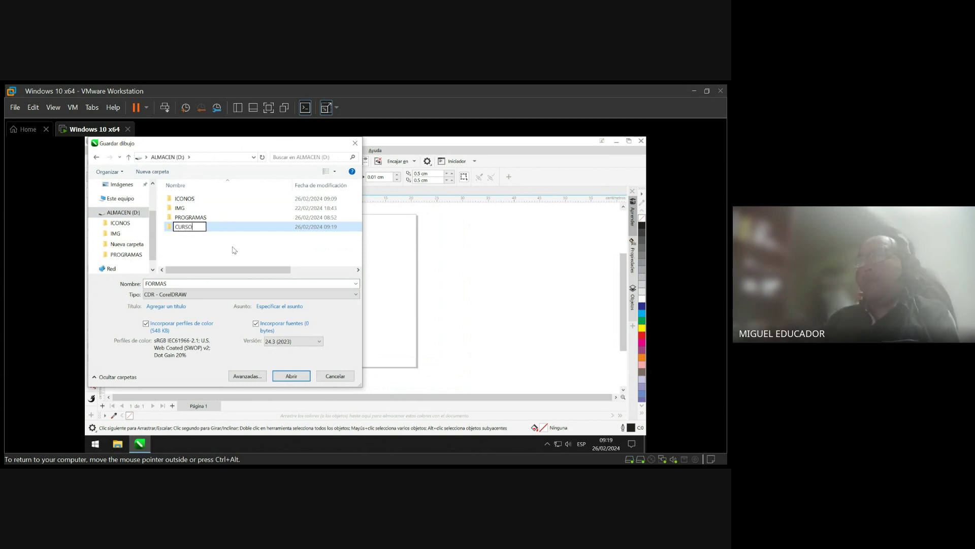
{"action": "type", "text": "S_"}
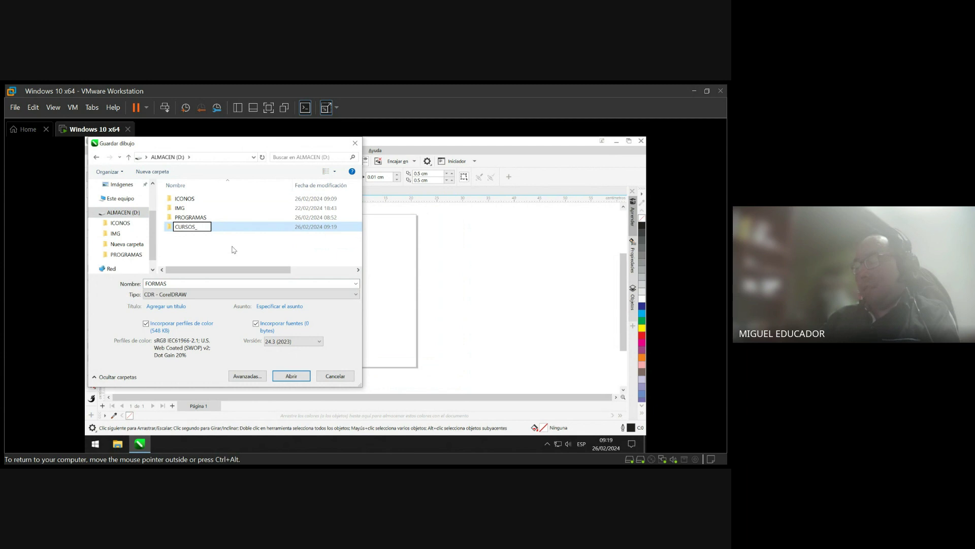
{"action": "type", "text": "FEBRER"}
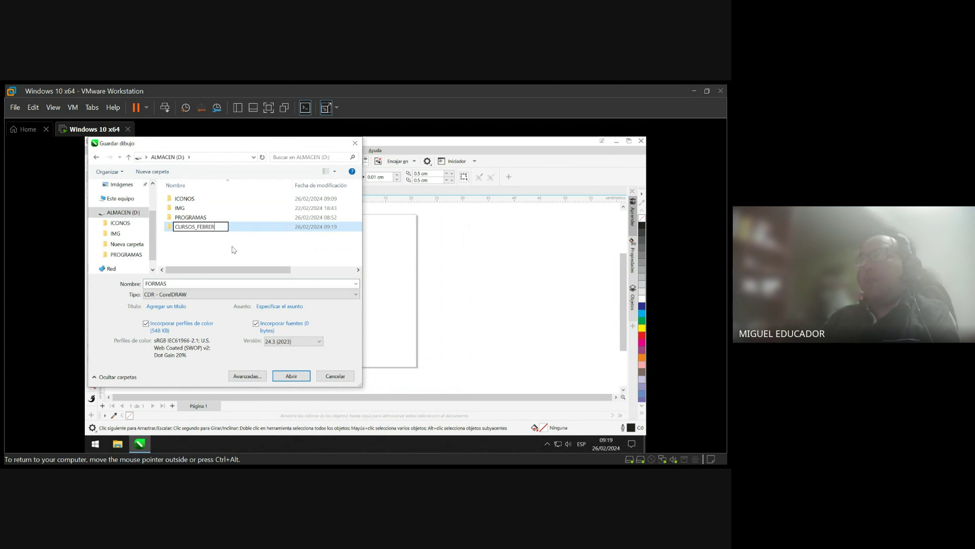
{"action": "type", "text": "O_MA"}
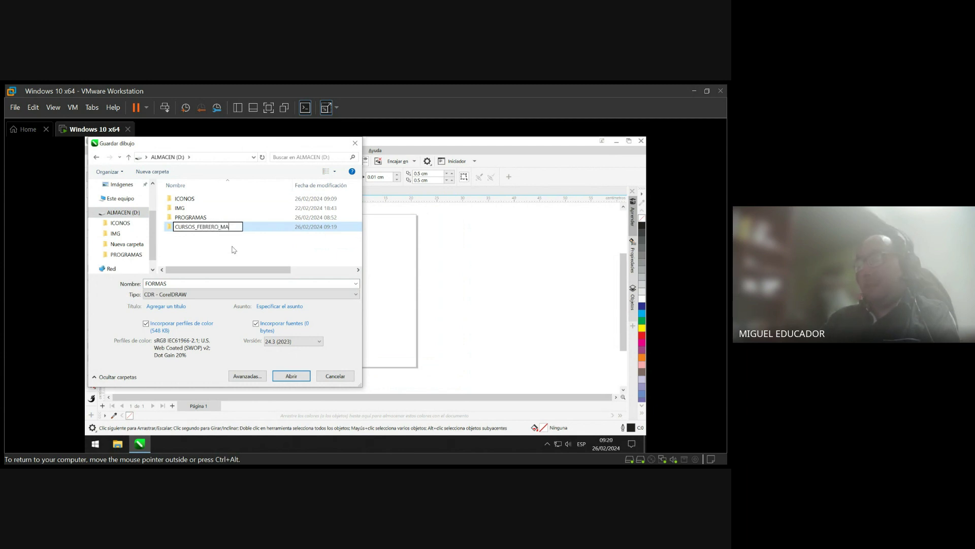
{"action": "type", "text": "RZO"}
{"action": "key", "text": "Return"}
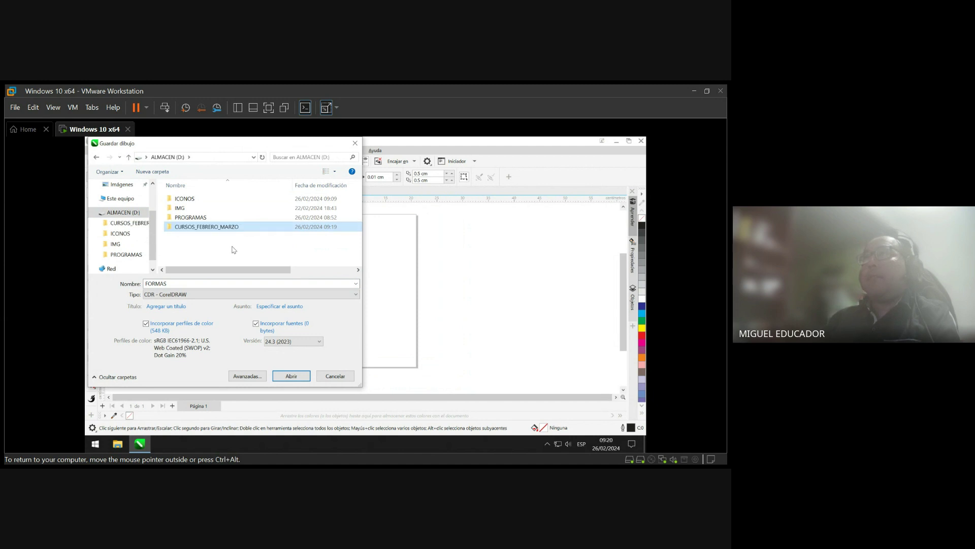
{"action": "key", "text": "Return"}
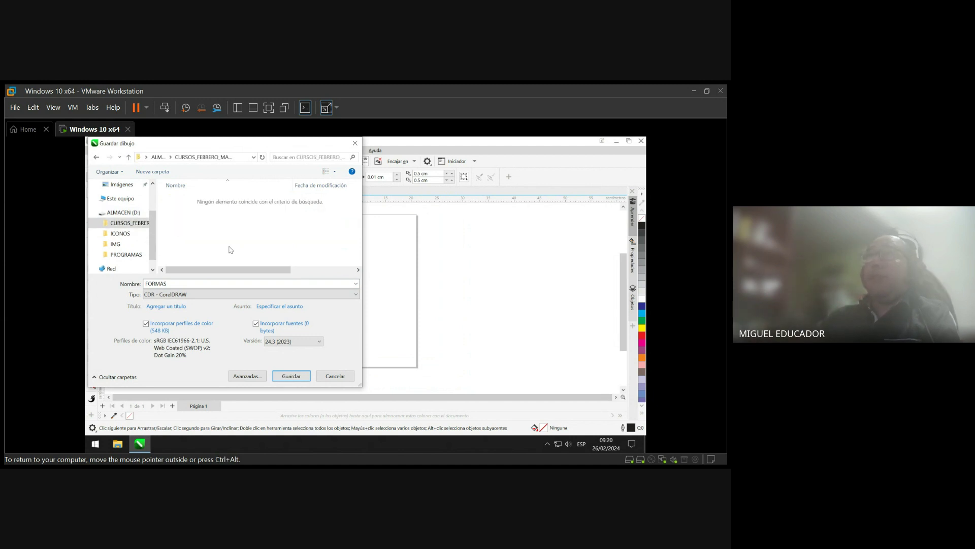
- Create a subfolder named DISEÑO GRÁFICO inside CURSOS_FEBRERO_MARZO and open it
{"action": "left_click", "coordinate": [153, 171]}
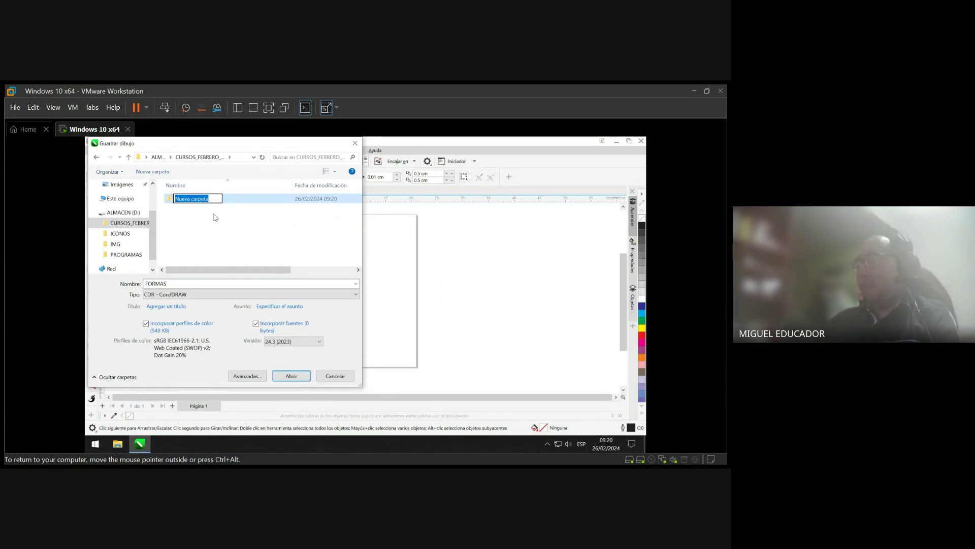
{"action": "type", "text": "DISEÑO"}
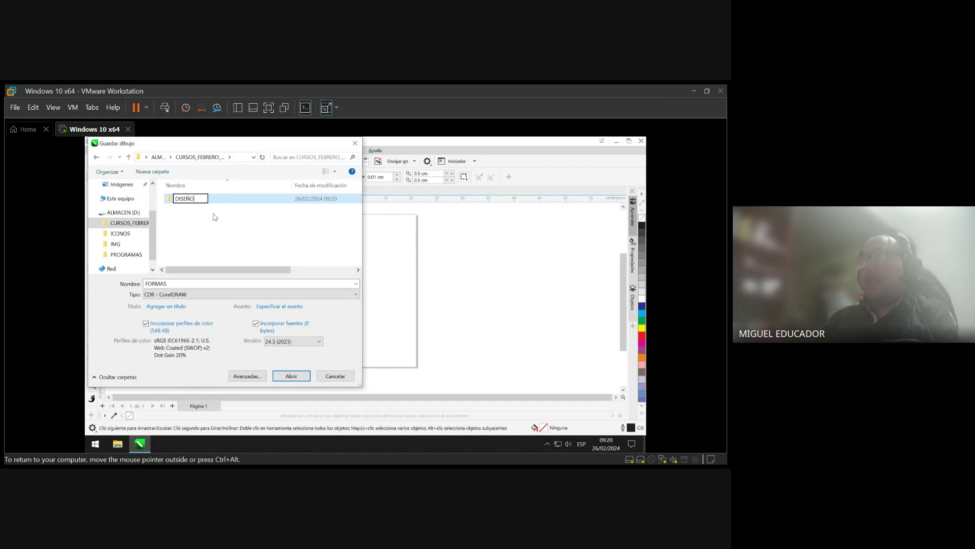
{"action": "type", "text": " GRÁFI"}
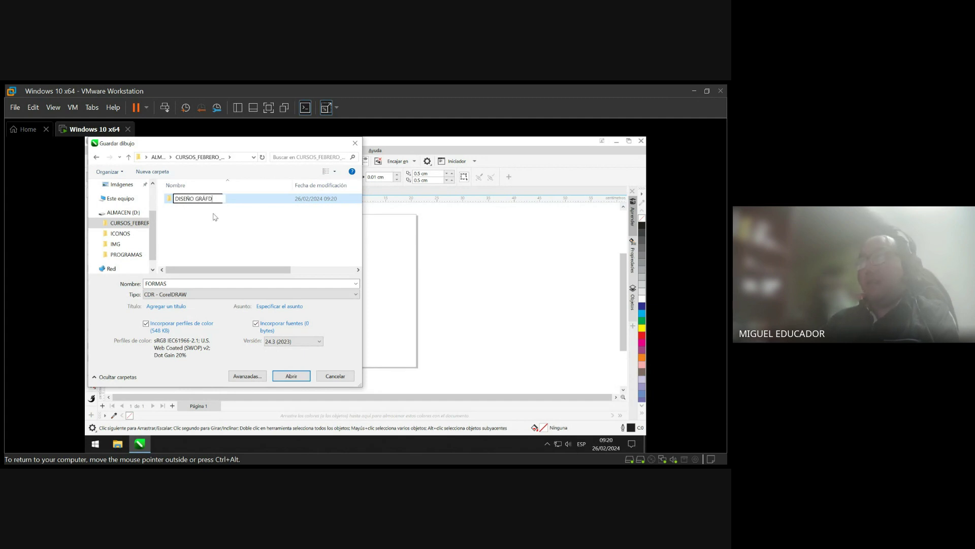
{"action": "type", "text": "CO"}
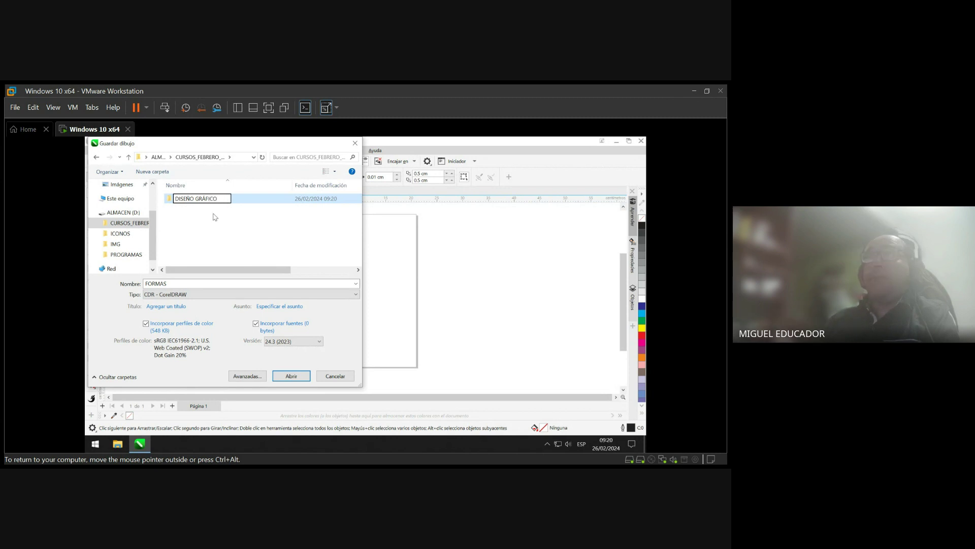
{"action": "key", "text": "Return"}
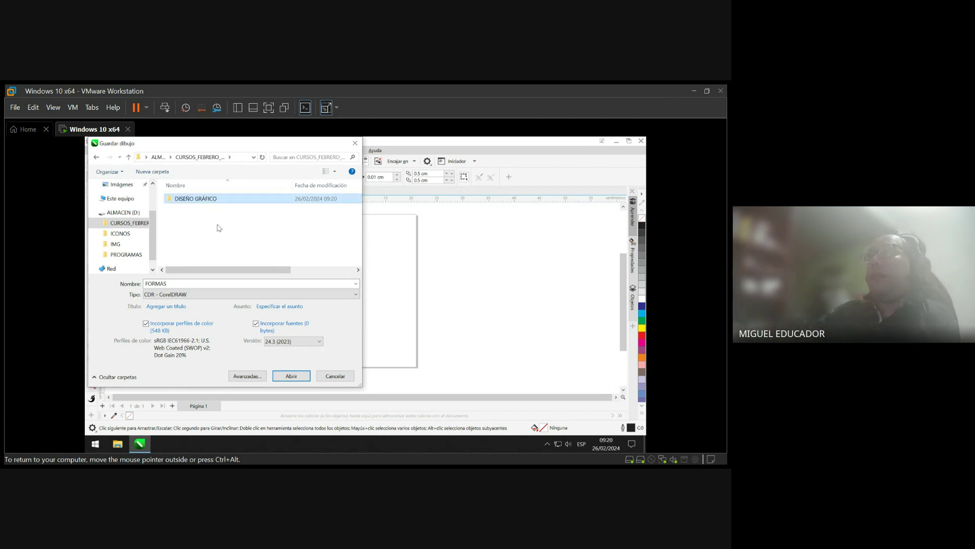
{"action": "left_click", "coordinate": [296, 379]}
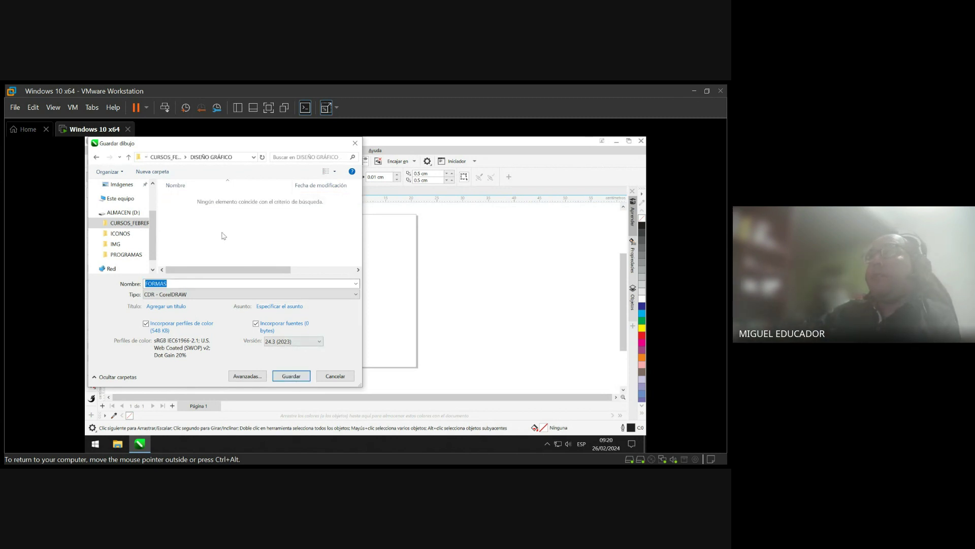
- Create a subfolder named SEMANA_02 inside DISEÑO GRÁFICO and save the drawing there as FORMAS in CDR format
{"action": "left_click", "coordinate": [163, 172]}
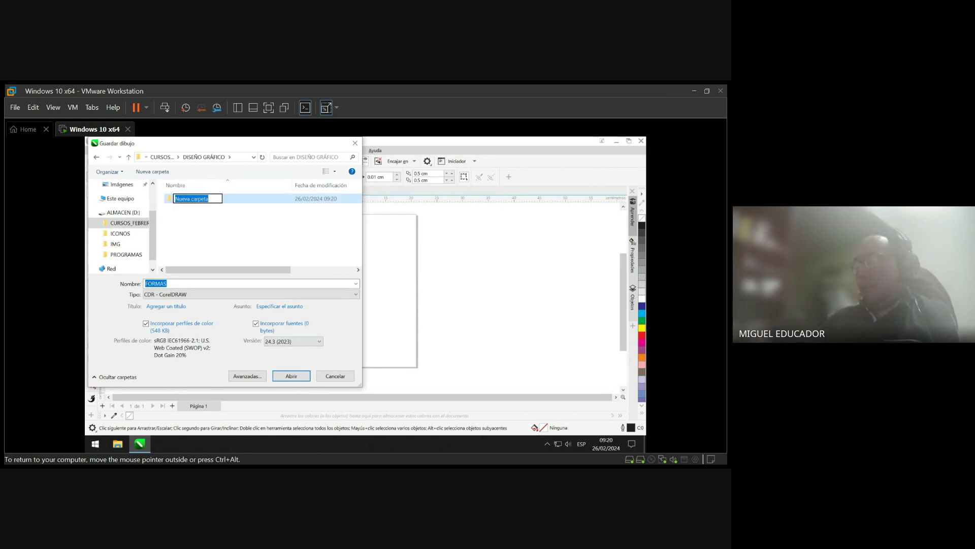
{"action": "type", "text": "SEMANA_02"}
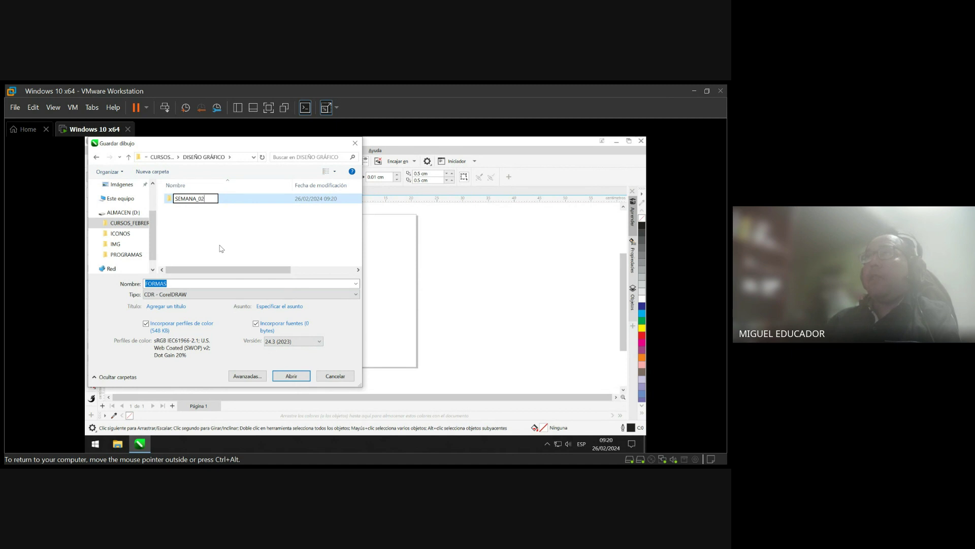
{"action": "key", "text": "Return"}
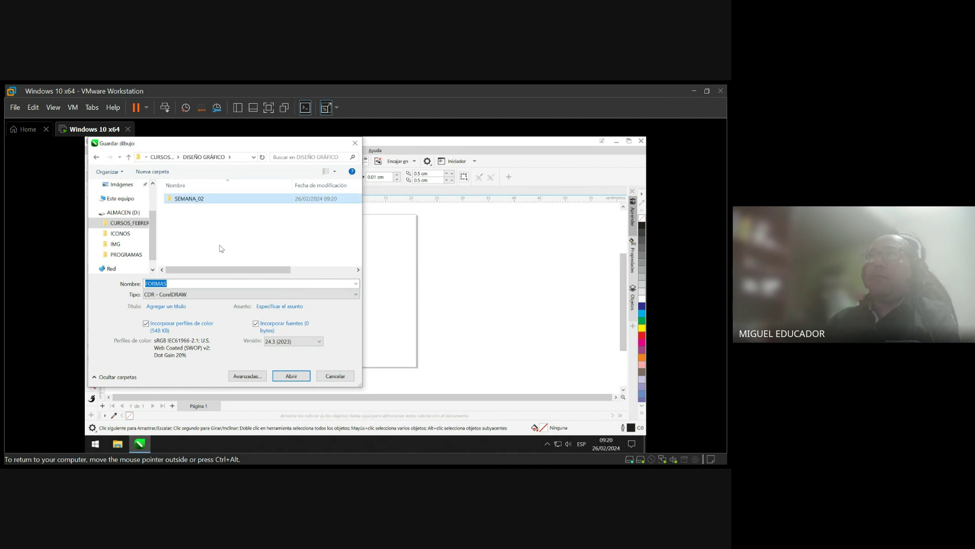
{"action": "key", "text": "Return"}
{"action": "left_click", "coordinate": [291, 376]}
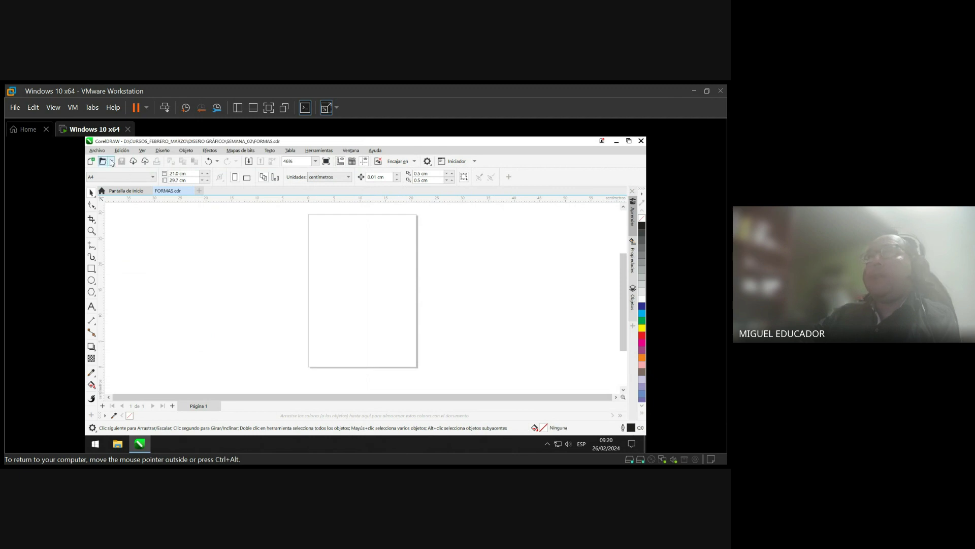
- Save the drawing again as FORMAS in SEMANA_02, checking the available CDR versions but keeping 24.3 (2023), and replace the existing file
{"action": "left_click", "coordinate": [97, 151]}
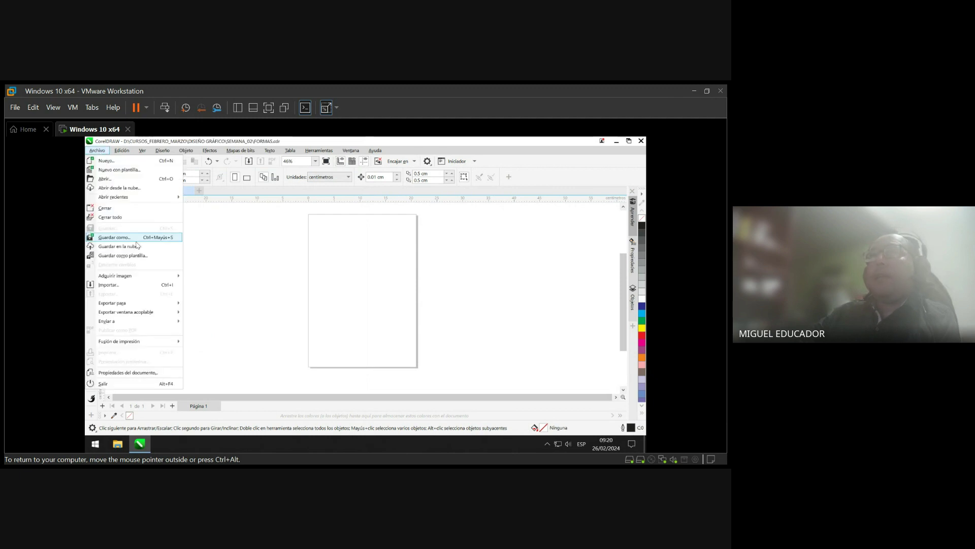
{"action": "left_click", "coordinate": [133, 237]}
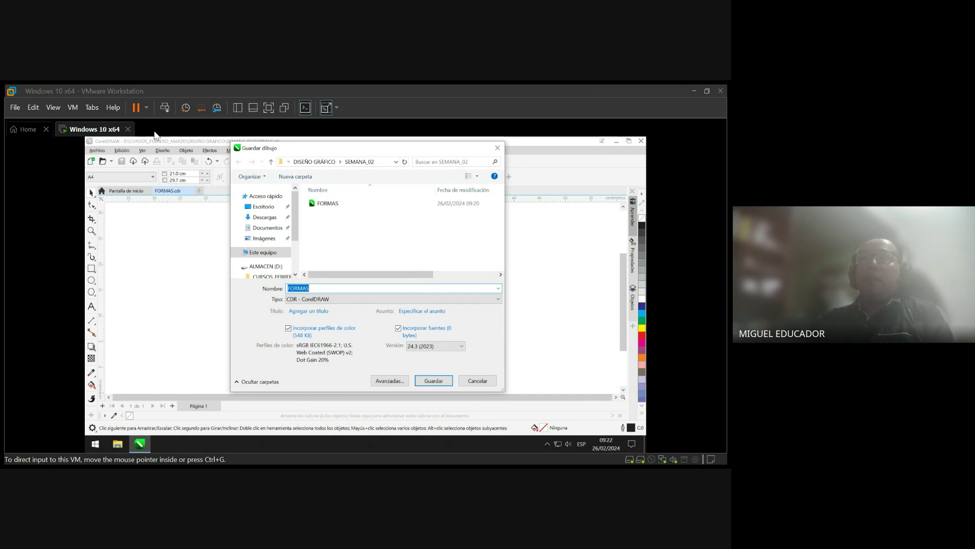
{"action": "left_click", "coordinate": [657, 101]}
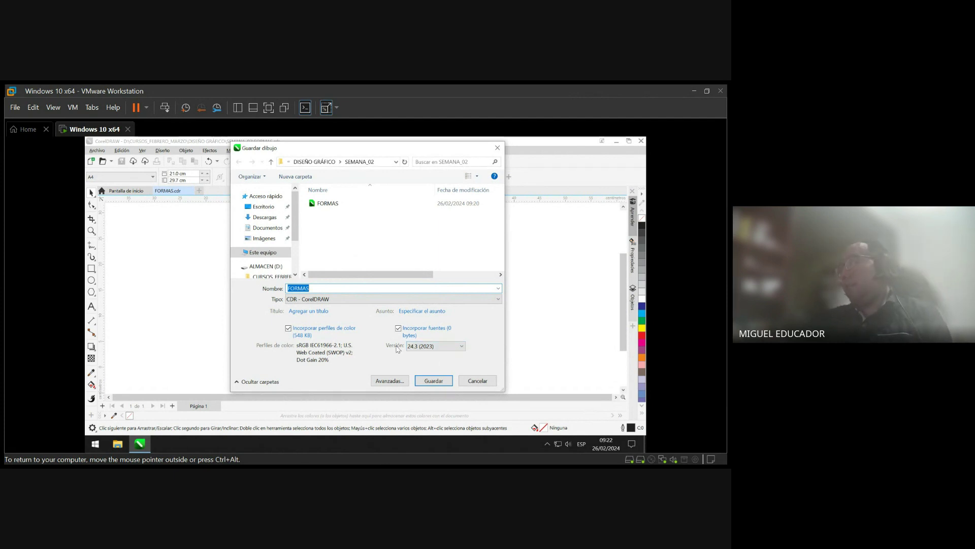
{"action": "left_click", "coordinate": [439, 347]}
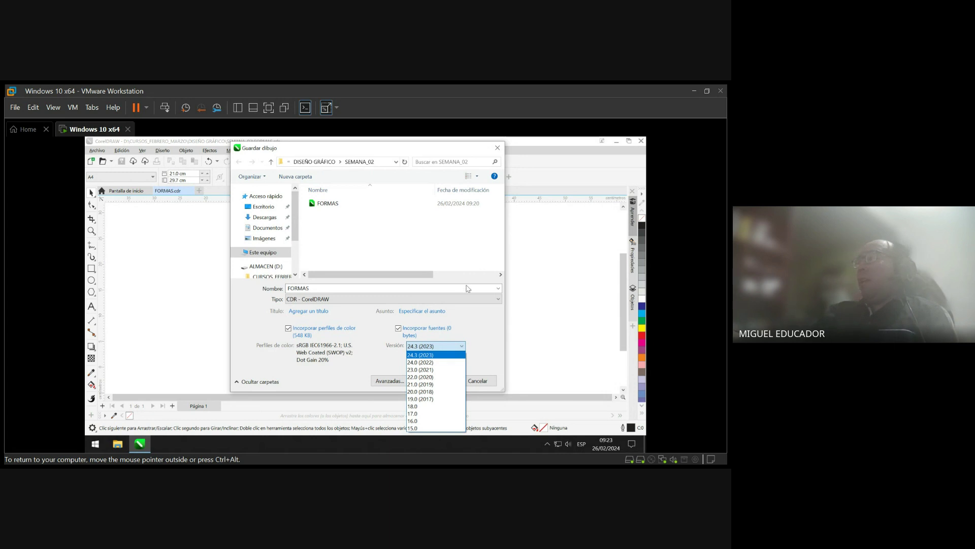
{"action": "left_click", "coordinate": [482, 322]}
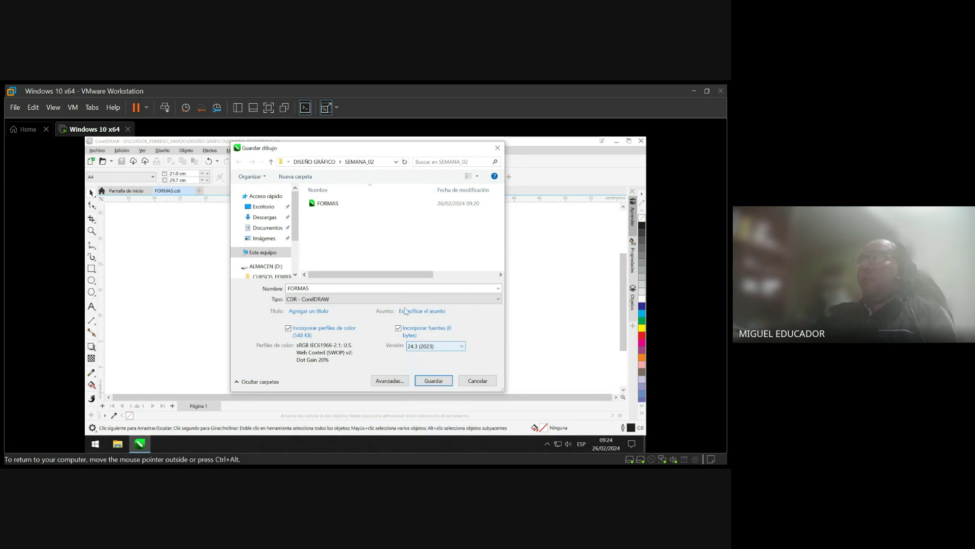
{"action": "left_click", "coordinate": [348, 291]}
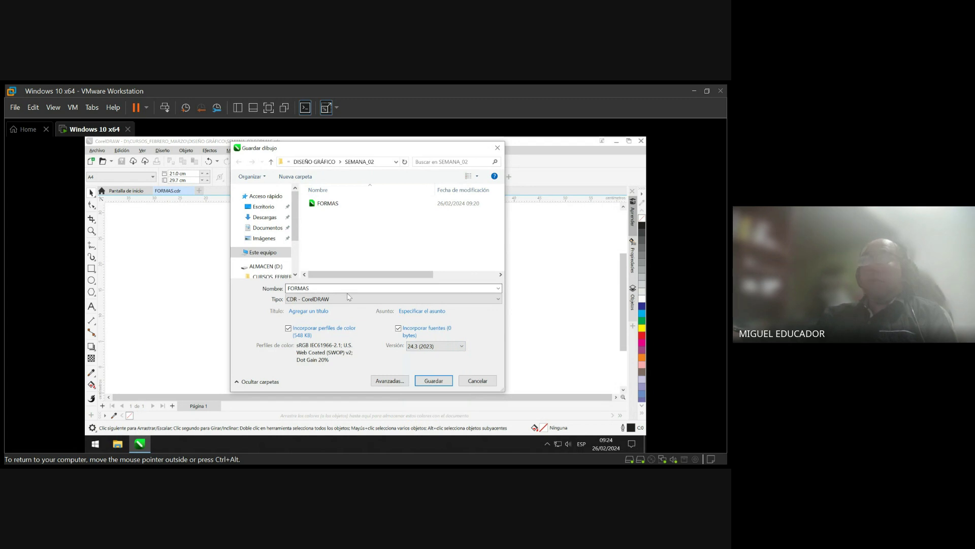
{"action": "left_click", "coordinate": [435, 381]}
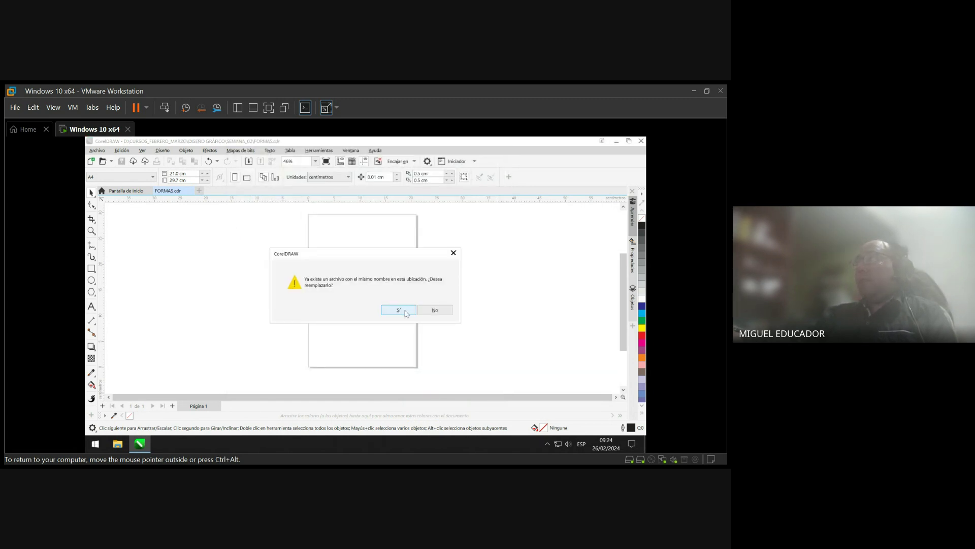
{"action": "left_click", "coordinate": [399, 311]}
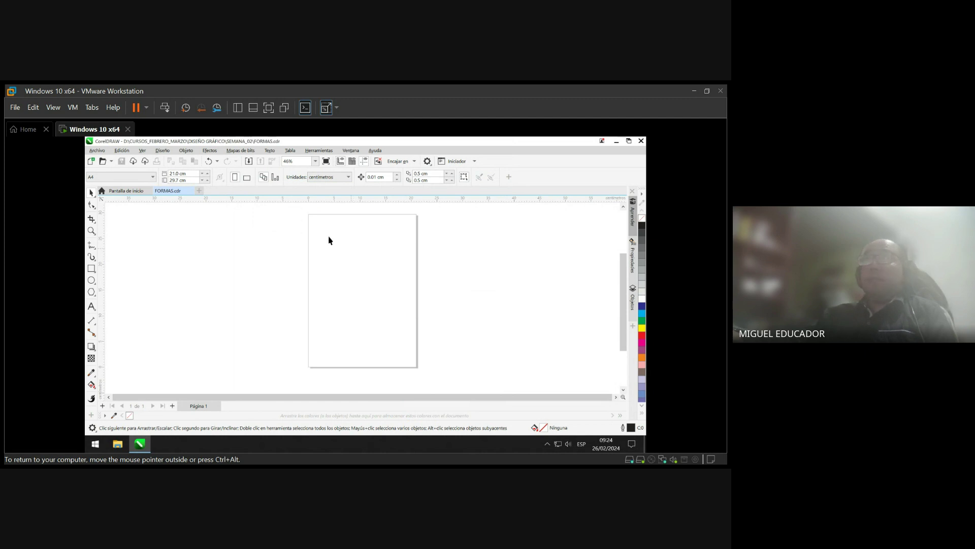
- While importing, move the PRÁCTICA 1 folder from the desktop into DISEÑO GRÁFICO inside the course folder on drive D
{"action": "left_click", "coordinate": [97, 151]}
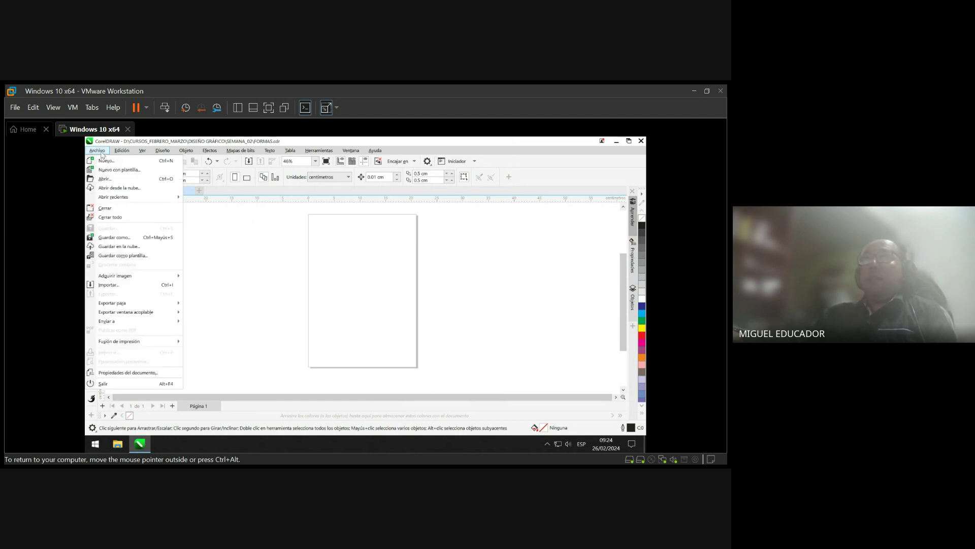
{"action": "left_click", "coordinate": [163, 285]}
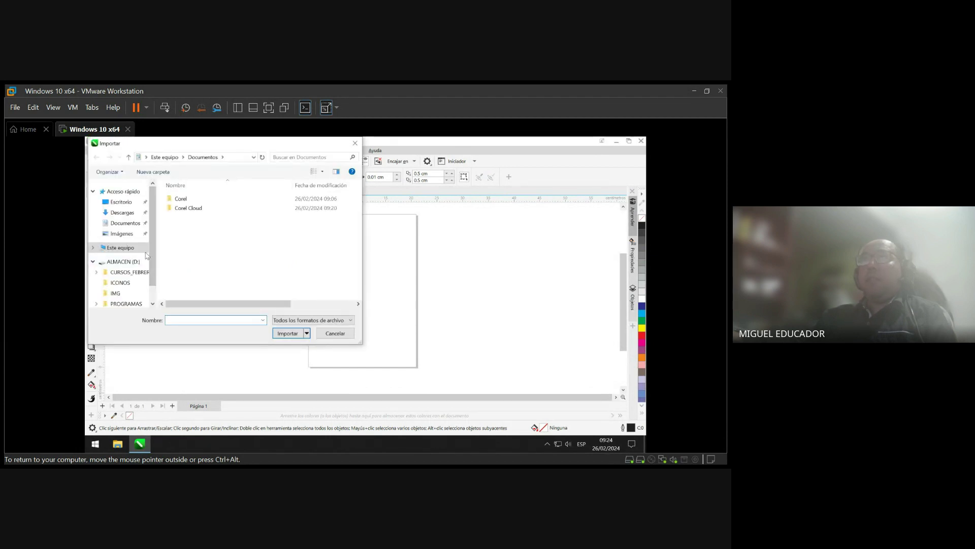
{"action": "left_click", "coordinate": [124, 203]}
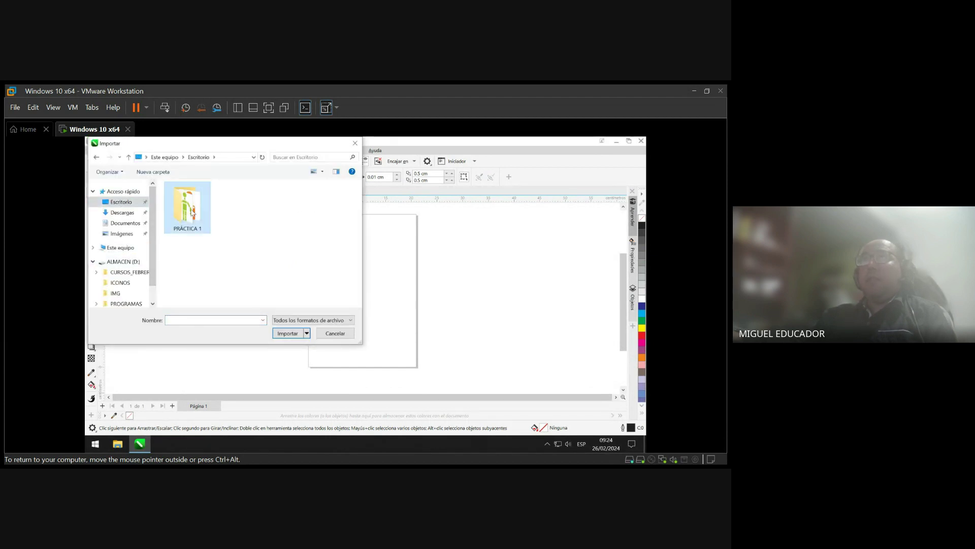
{"action": "right_click", "coordinate": [192, 214]}
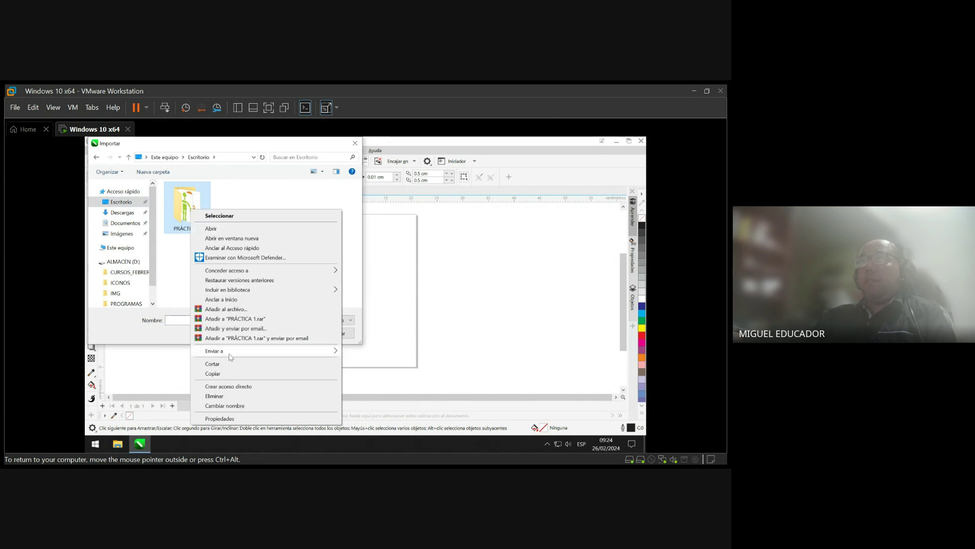
{"action": "left_click", "coordinate": [212, 364]}
{"action": "left_click", "coordinate": [123, 262]}
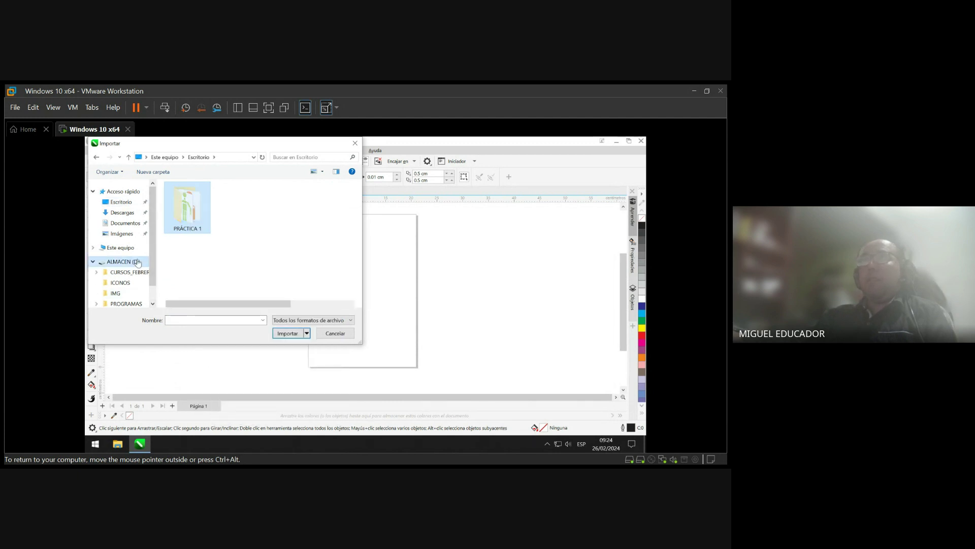
{"action": "double_click", "coordinate": [234, 200]}
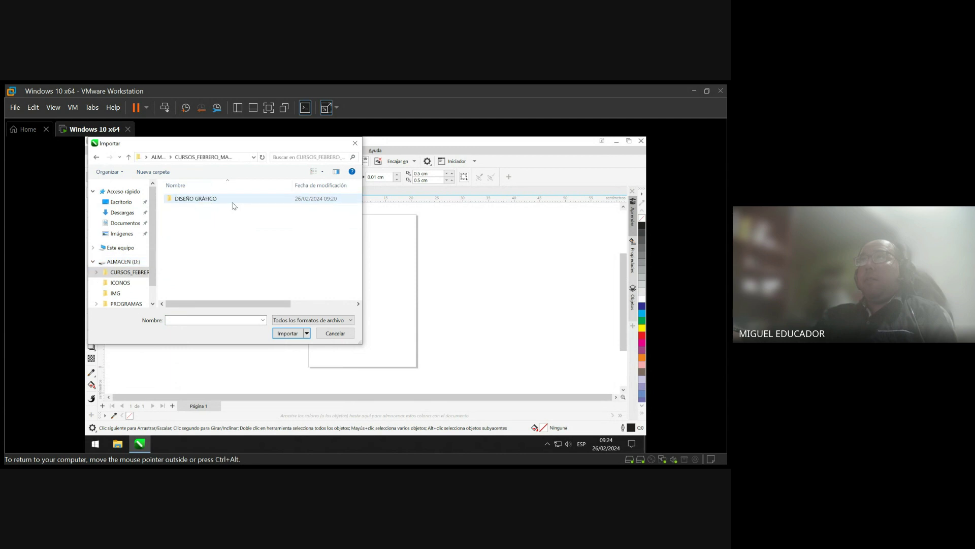
{"action": "double_click", "coordinate": [233, 200]}
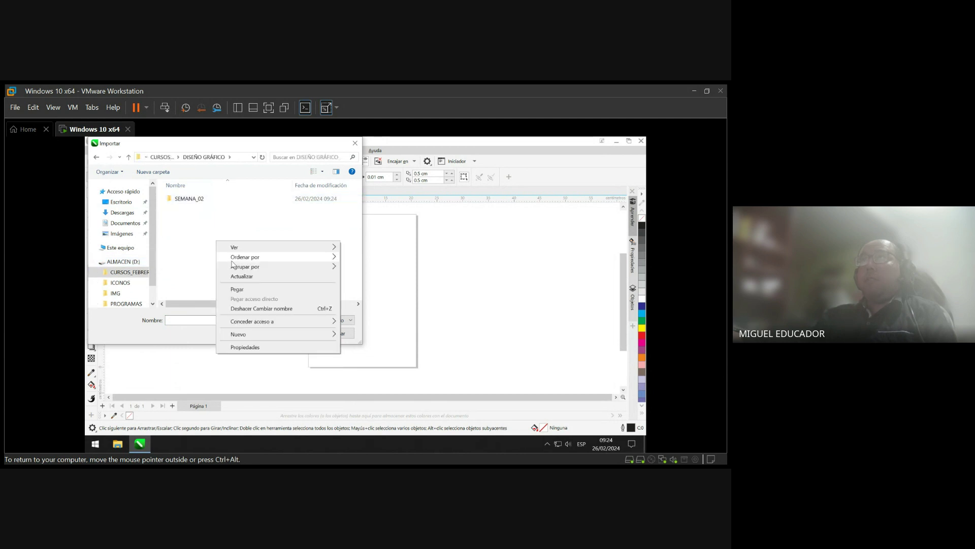
{"action": "right_click", "coordinate": [216, 240]}
{"action": "left_click", "coordinate": [238, 289]}
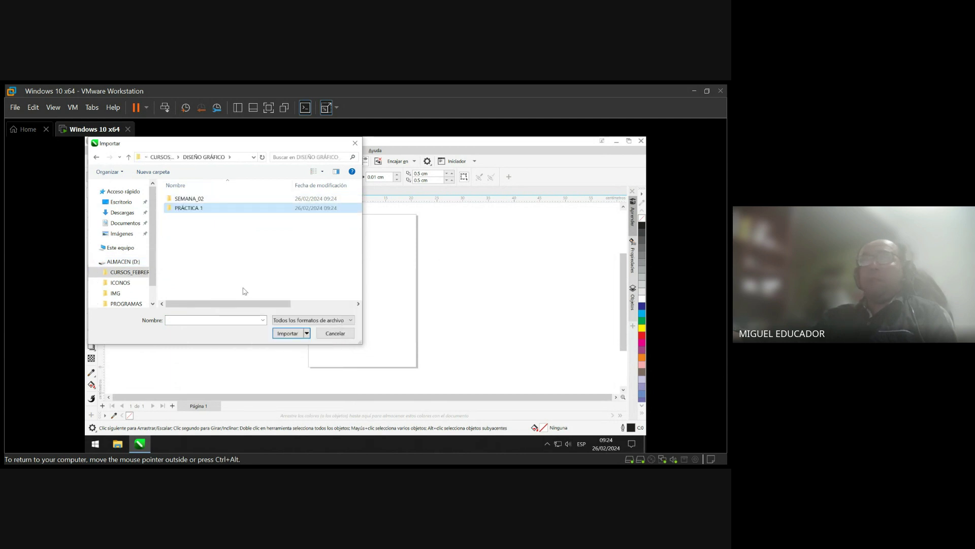
- Import the image 1 PRACTICA from the PRÁCTICA 1 folder and place it in the page's upper-left corner
{"action": "double_click", "coordinate": [198, 208]}
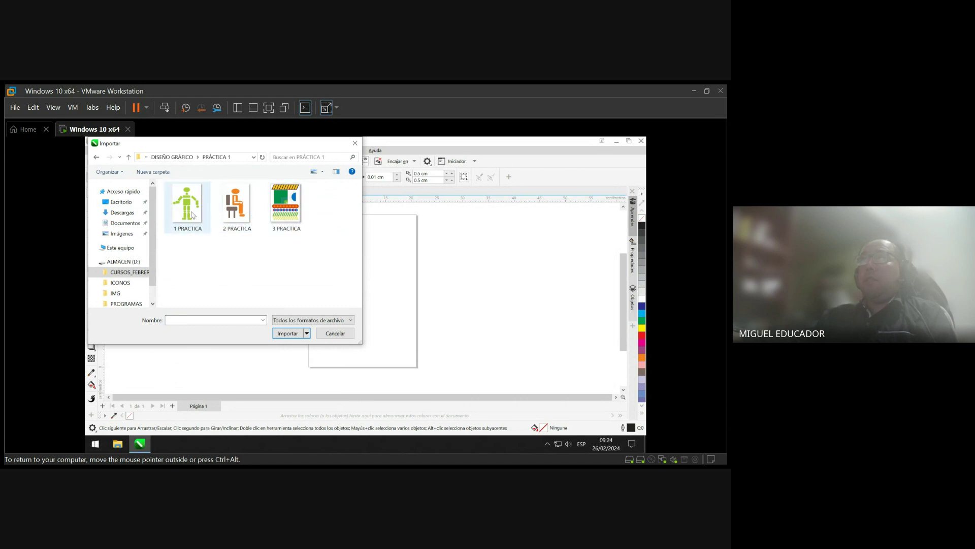
{"action": "left_click", "coordinate": [188, 212]}
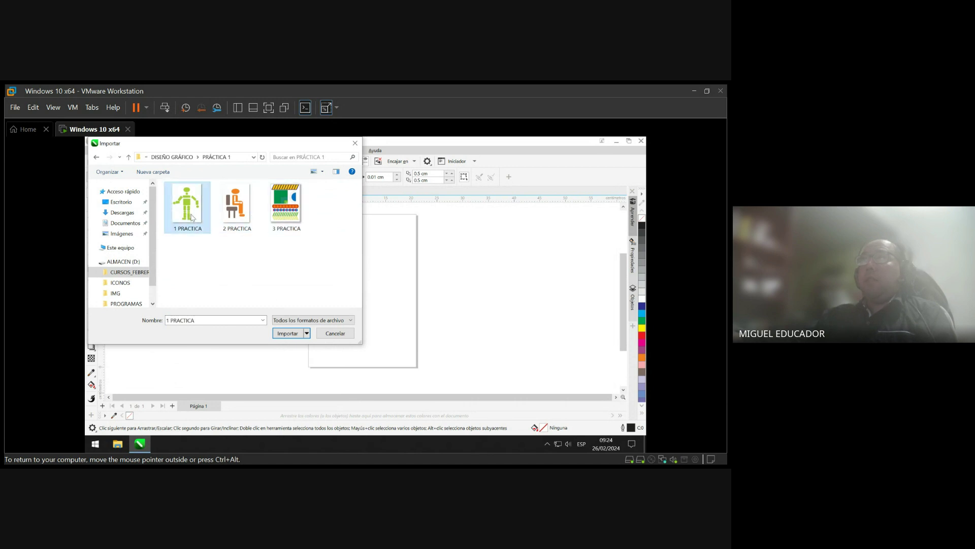
{"action": "left_click", "coordinate": [288, 334]}
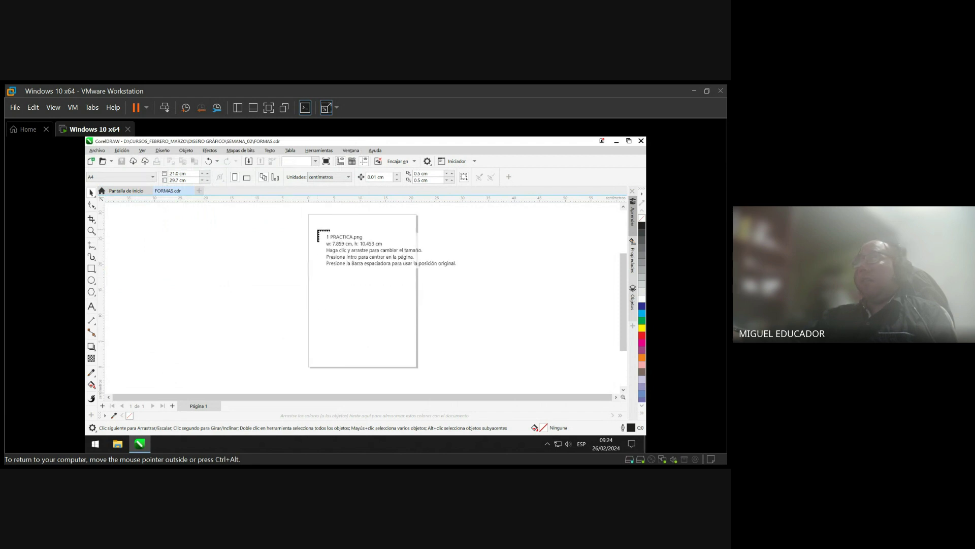
{"action": "key", "text": "Return"}
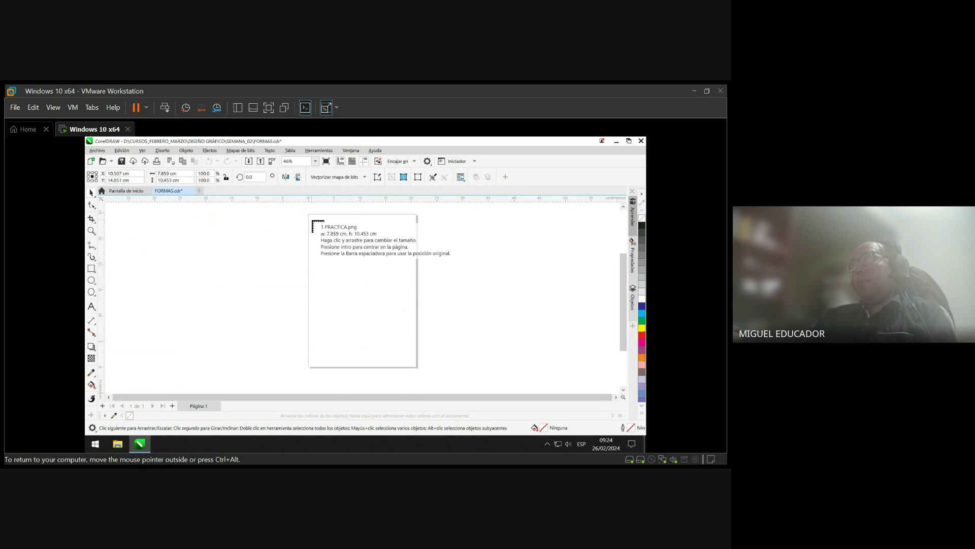
{"action": "left_click", "coordinate": [310, 220]}
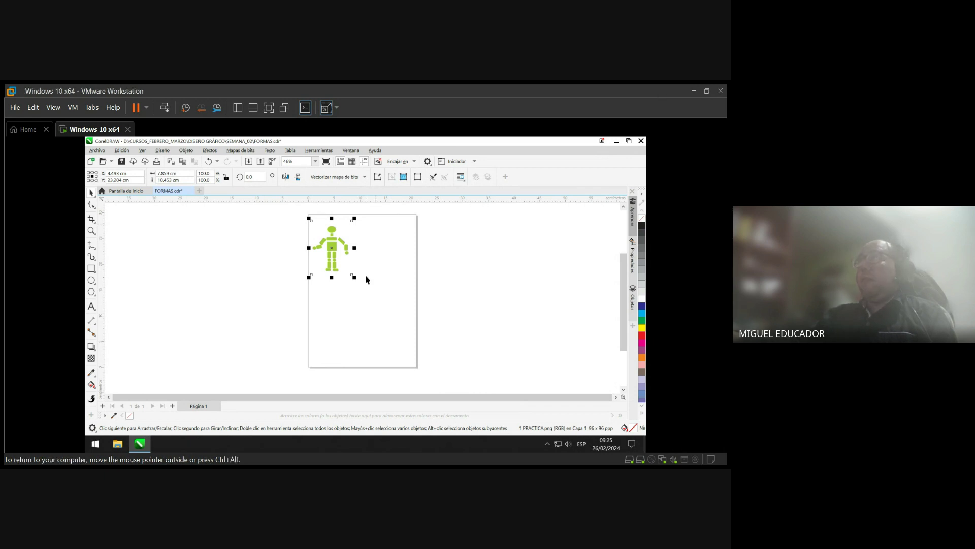
- Enlarge the imported robot image to about 20.4 × 27.2 cm so it nearly fills the page, and save the document
{"action": "left_click_drag", "start_coordinate": [355, 276], "coordinate": [414, 380]}
{"action": "left_click", "coordinate": [447, 245]}
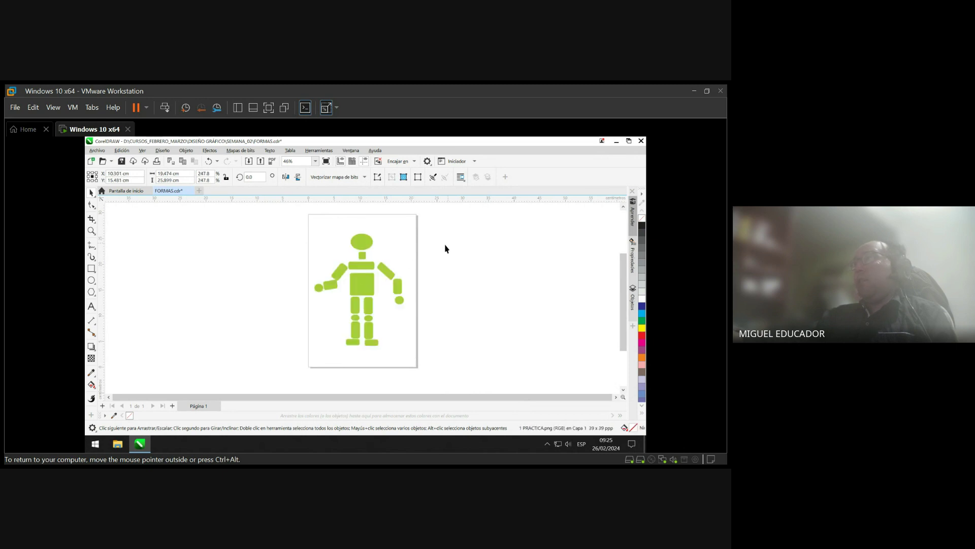
{"action": "left_click", "coordinate": [391, 268]}
{"action": "left_click_drag", "start_coordinate": [388, 269], "coordinate": [383, 267]}
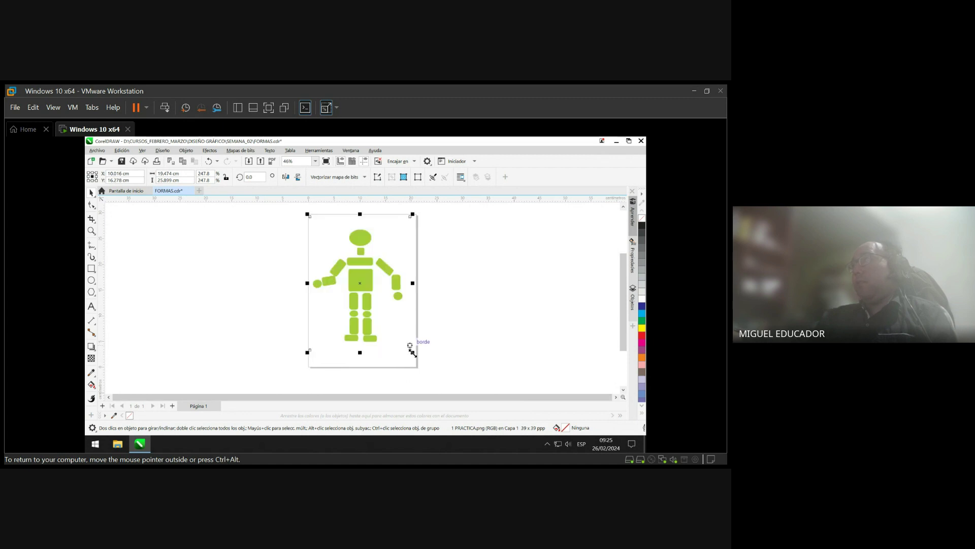
{"action": "left_click_drag", "start_coordinate": [412, 352], "coordinate": [420, 361]}
{"action": "left_click", "coordinate": [268, 276]}
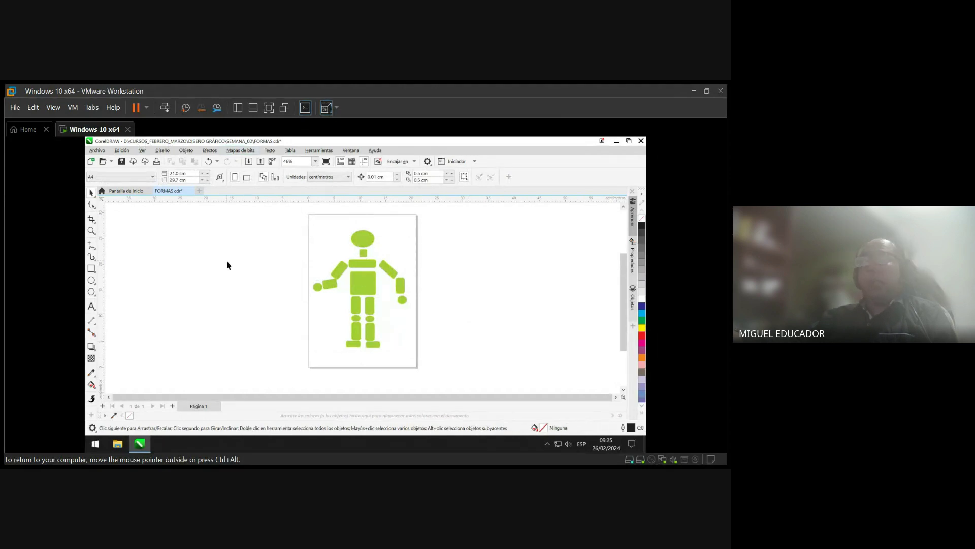
{"action": "left_click", "coordinate": [122, 162]}
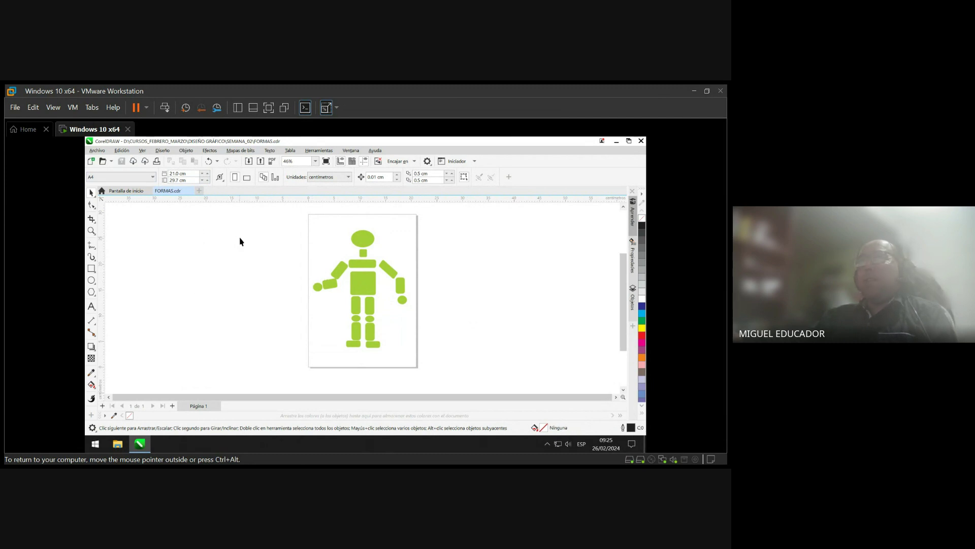
{"action": "left_click", "coordinate": [375, 237]}
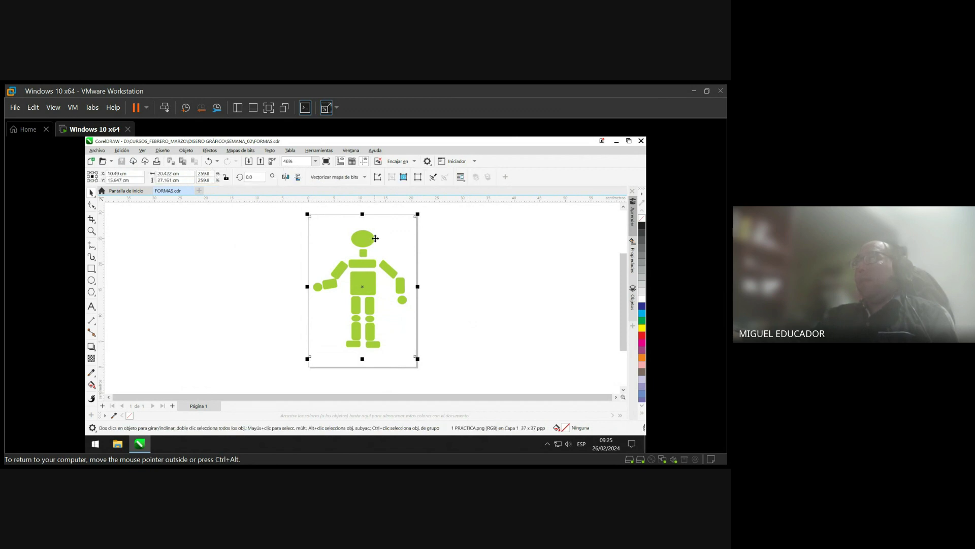
{"action": "left_click", "coordinate": [448, 244]}
{"action": "left_click", "coordinate": [364, 237]}
{"action": "right_click", "coordinate": [365, 239]}
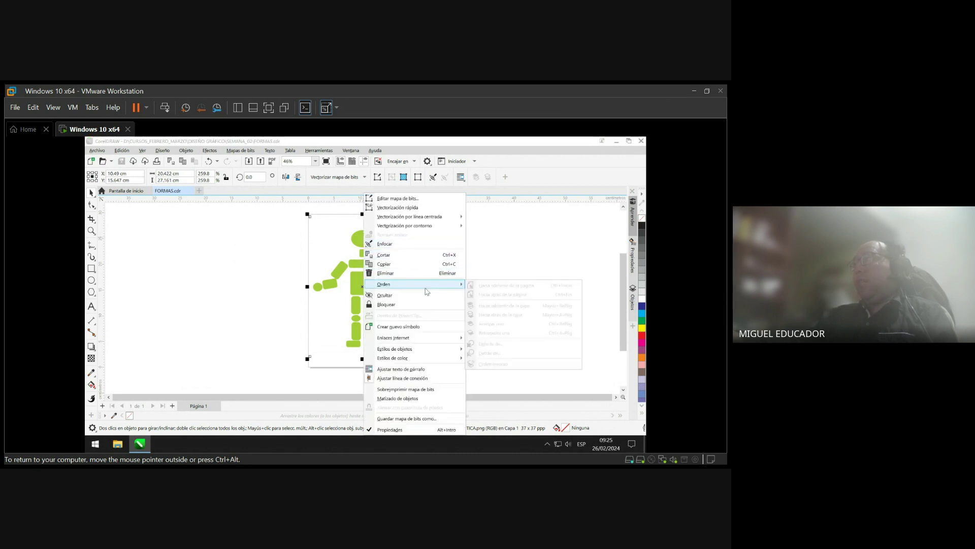
{"action": "left_click", "coordinate": [251, 244]}
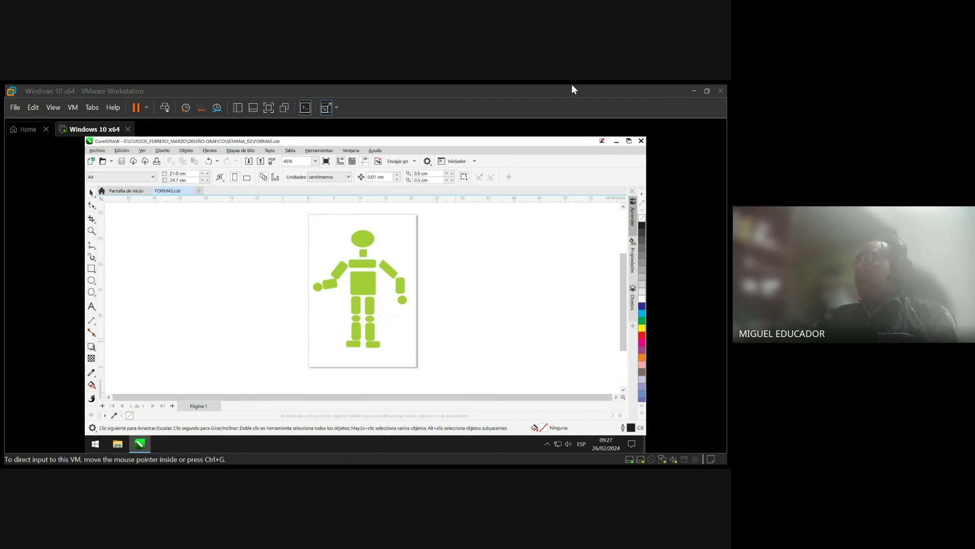
{"action": "left_click", "coordinate": [662, 91]}
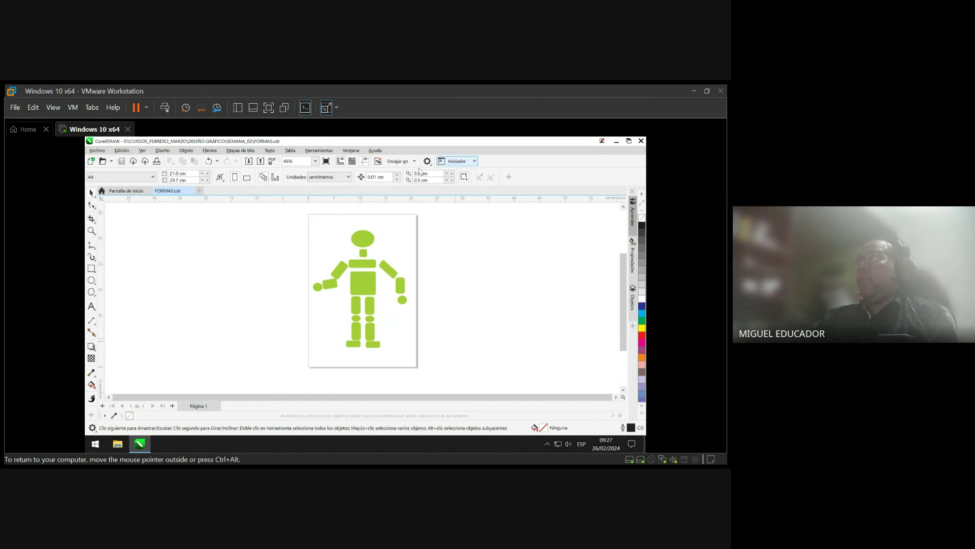
{"action": "left_click", "coordinate": [364, 239]}
{"action": "left_click", "coordinate": [452, 240]}
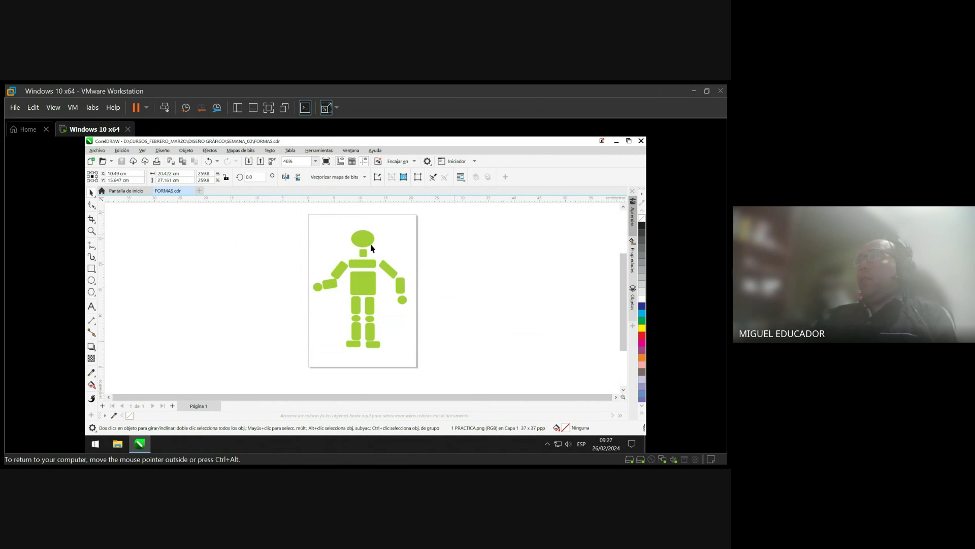
{"action": "left_click", "coordinate": [366, 239]}
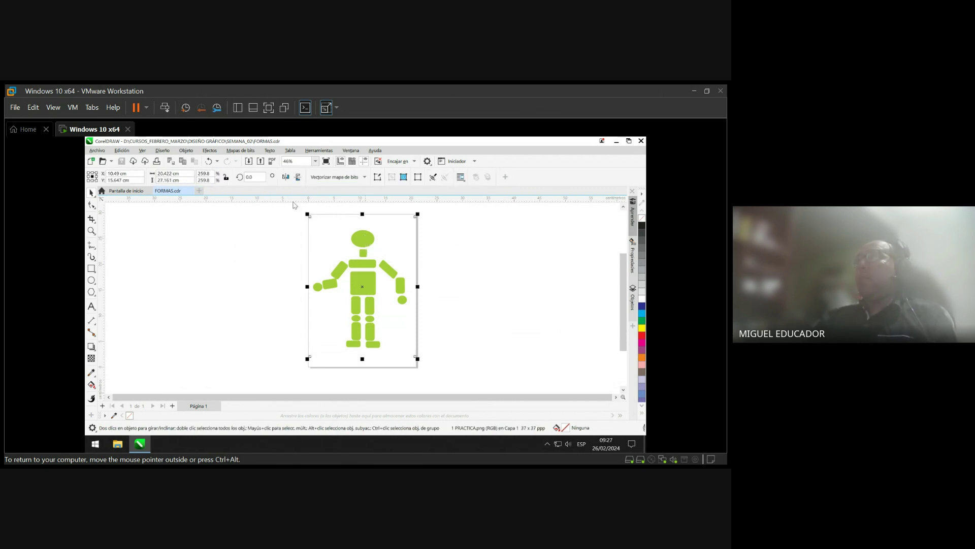
{"action": "left_click", "coordinate": [481, 235]}
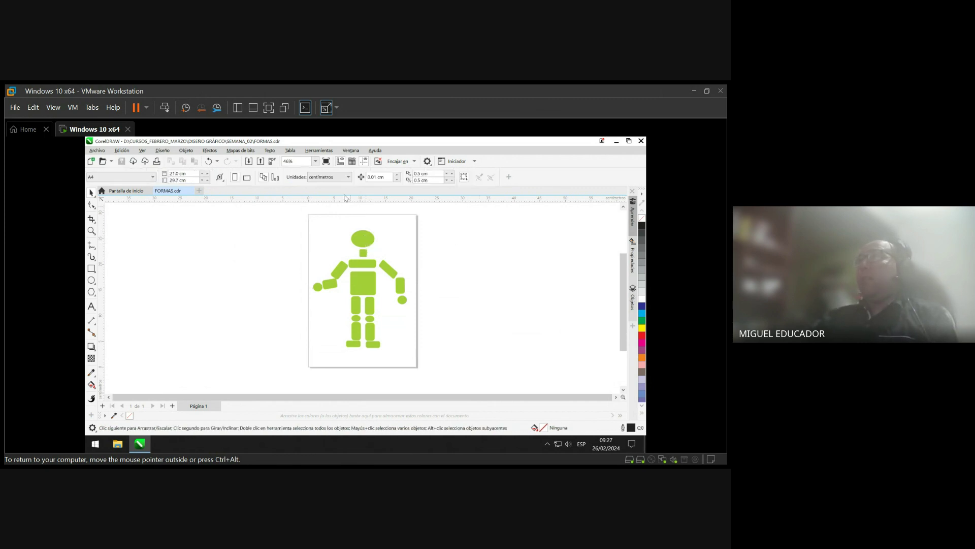
- Fit the page to the view and select the robot image
{"action": "left_click", "coordinate": [315, 161]}
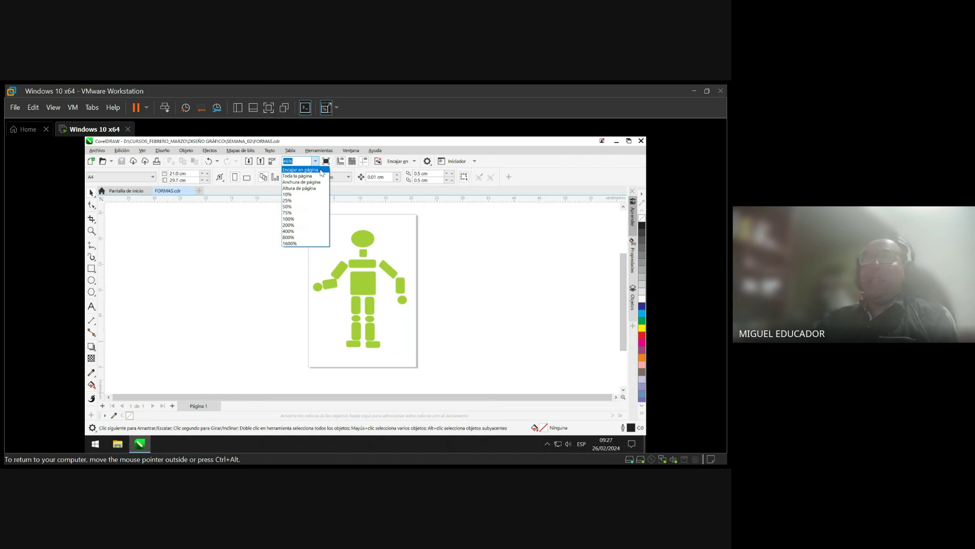
{"action": "left_click", "coordinate": [321, 170]}
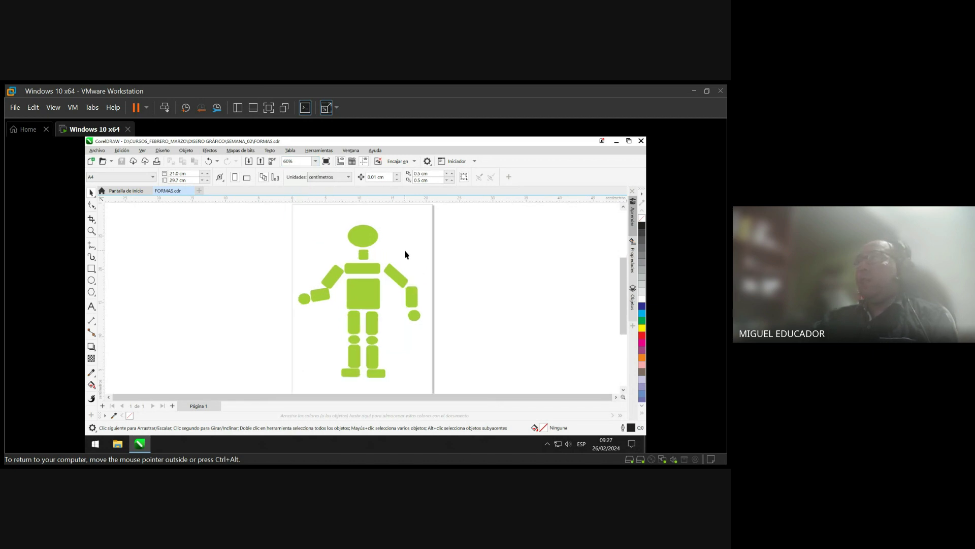
{"action": "left_click", "coordinate": [375, 237]}
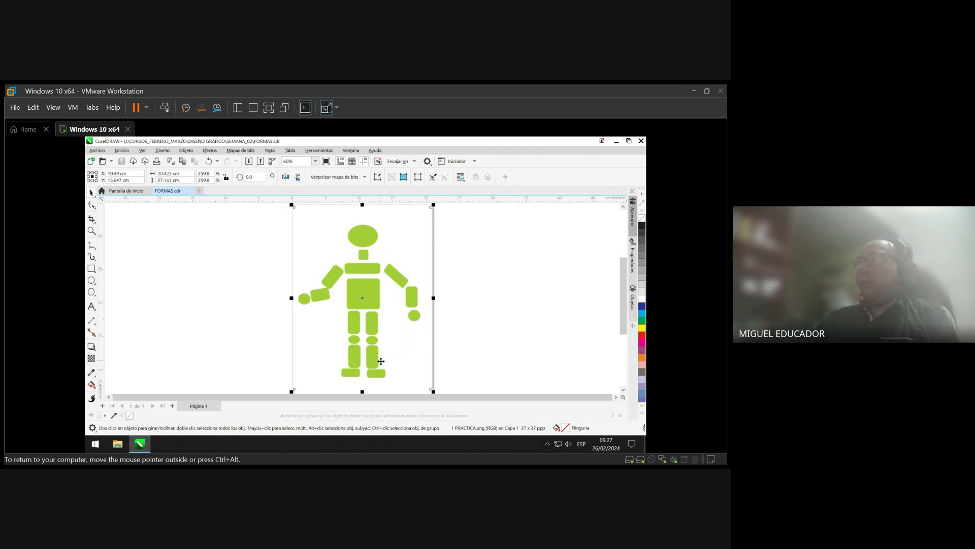
{"action": "left_click", "coordinate": [92, 219]}
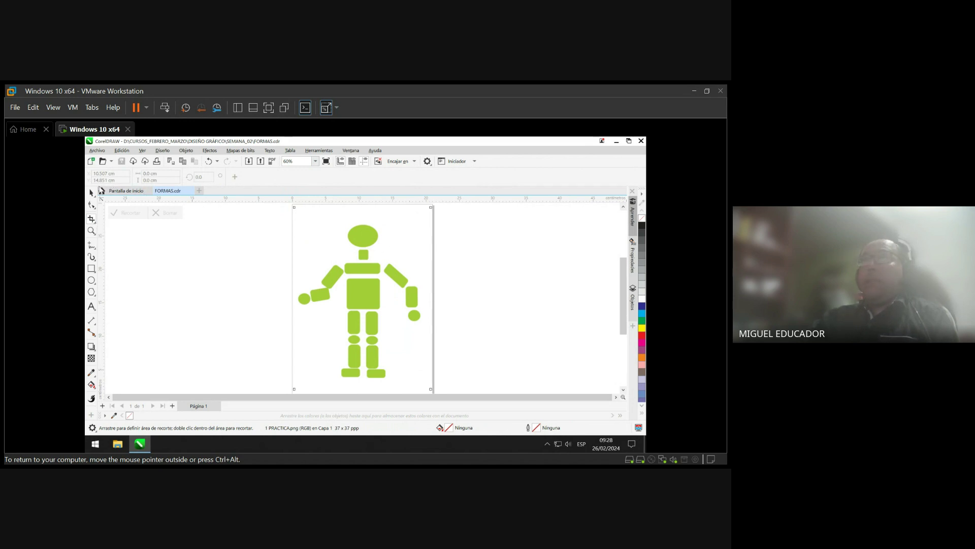
{"action": "left_click", "coordinate": [92, 193]}
{"action": "left_click", "coordinate": [387, 248]}
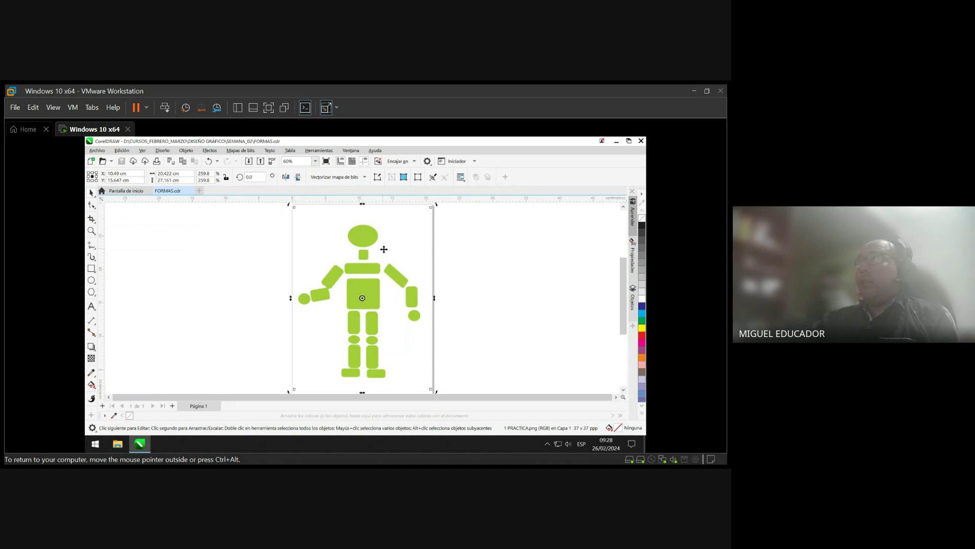
{"action": "left_click", "coordinate": [384, 249]}
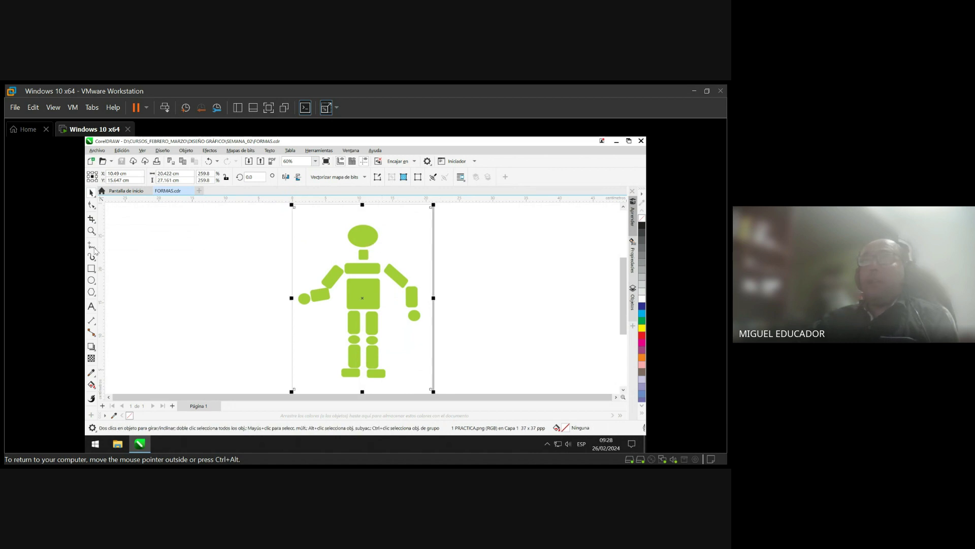
- Crop the robot image to about 18.6 × 23.7 cm, trimming the empty margins around the figure
{"action": "left_click", "coordinate": [95, 221]}
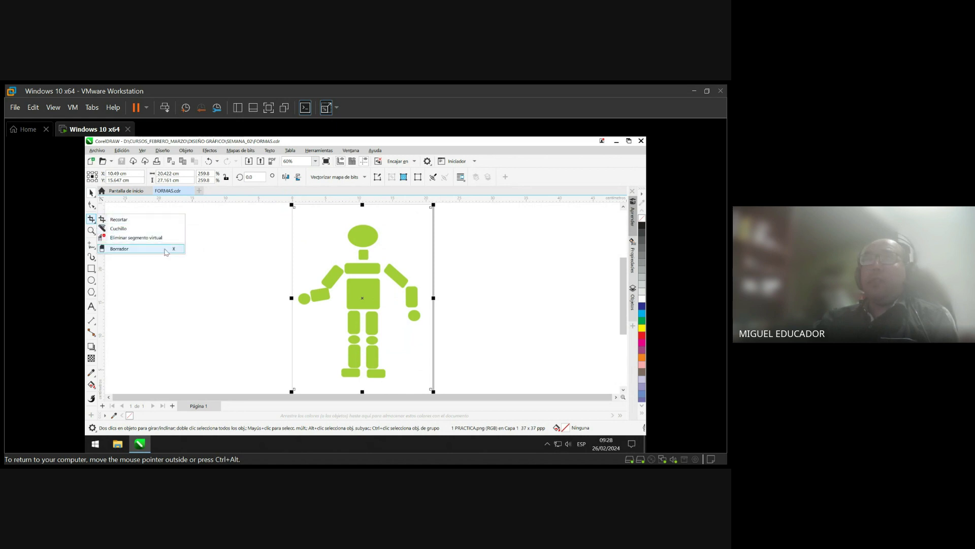
{"action": "left_click", "coordinate": [161, 222]}
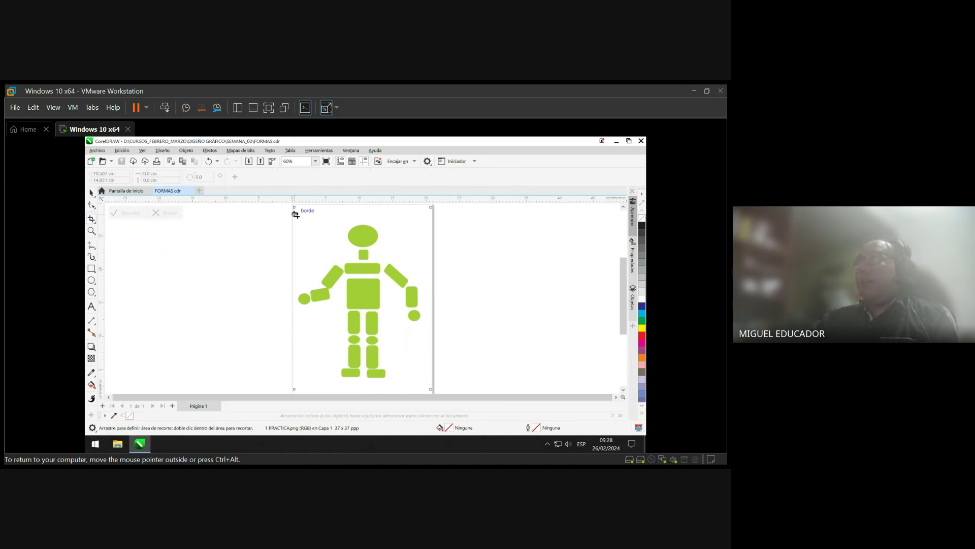
{"action": "left_click_drag", "start_coordinate": [292, 214], "coordinate": [435, 382]}
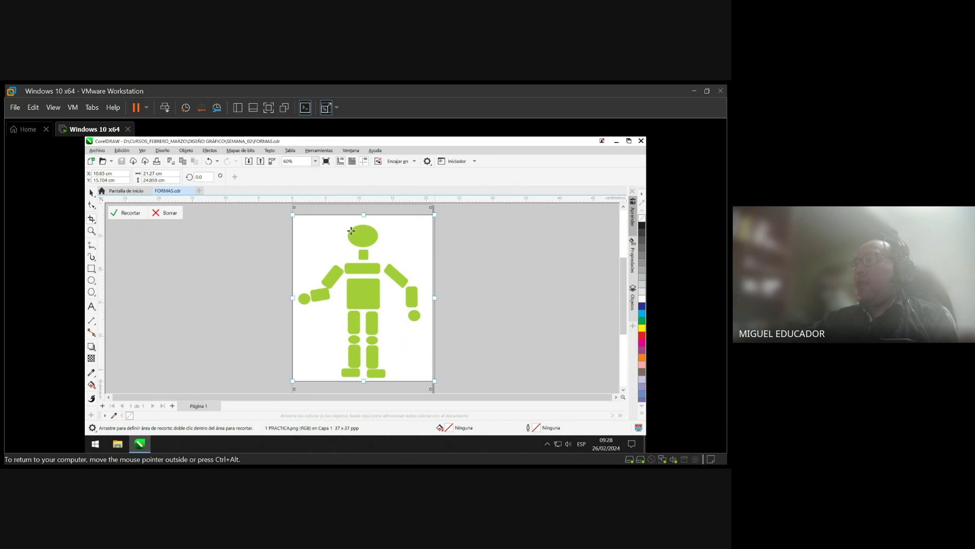
{"action": "left_click_drag", "start_coordinate": [364, 215], "coordinate": [364, 223]}
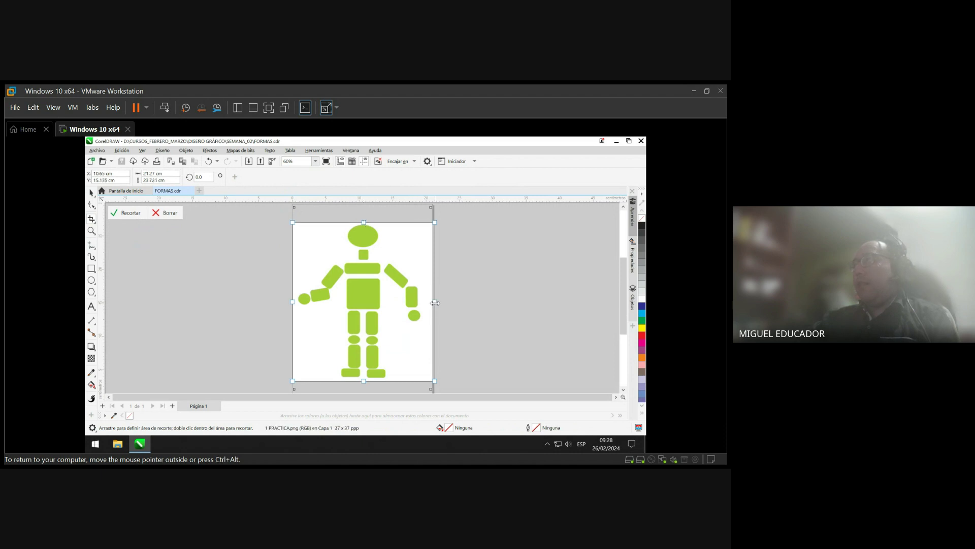
{"action": "mouse_move", "coordinate": [435, 303]}
{"action": "left_mouse_down"}
{"action": "mouse_move", "coordinate": [443, 300]}
{"action": "mouse_move", "coordinate": [421, 303]}
{"action": "left_mouse_up"}
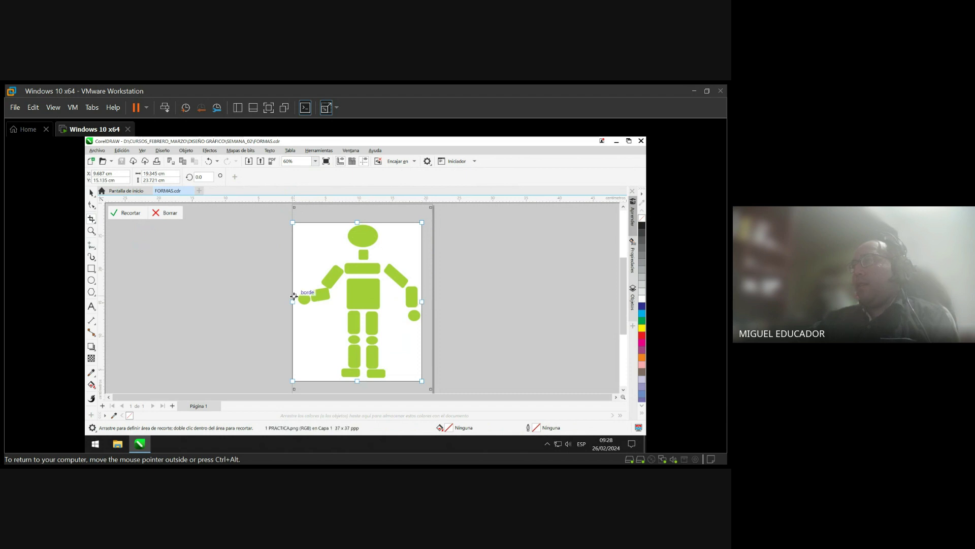
{"action": "left_click_drag", "start_coordinate": [295, 300], "coordinate": [298, 301]}
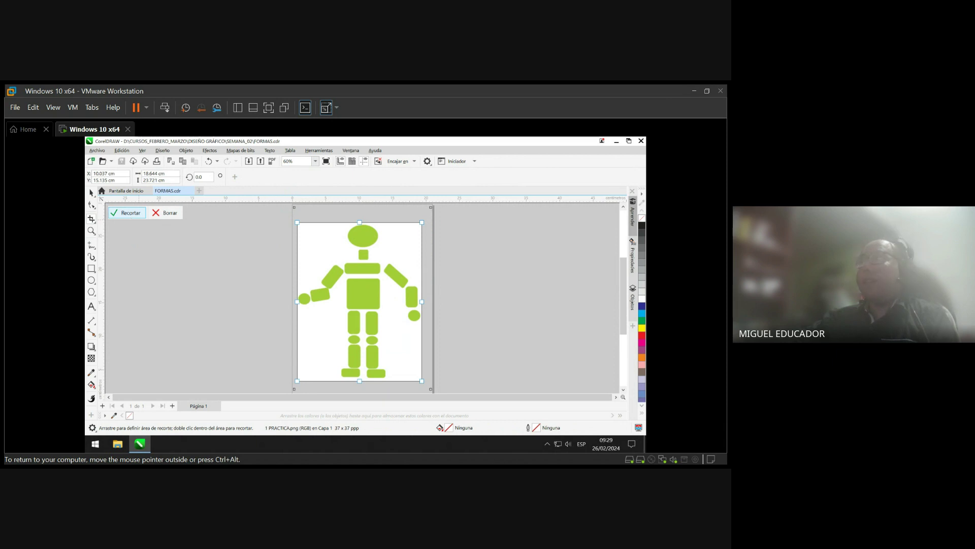
{"action": "left_click", "coordinate": [127, 212]}
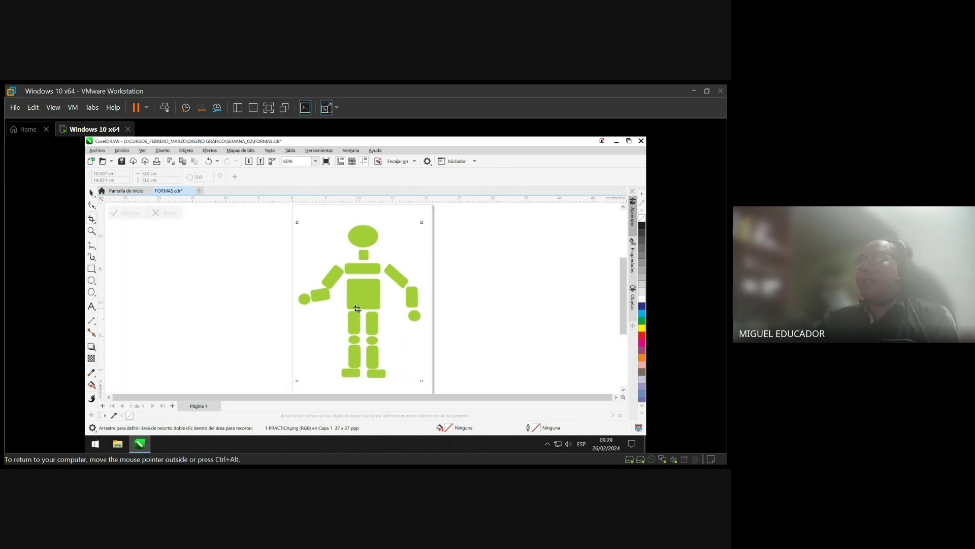
{"action": "left_click", "coordinate": [92, 192]}
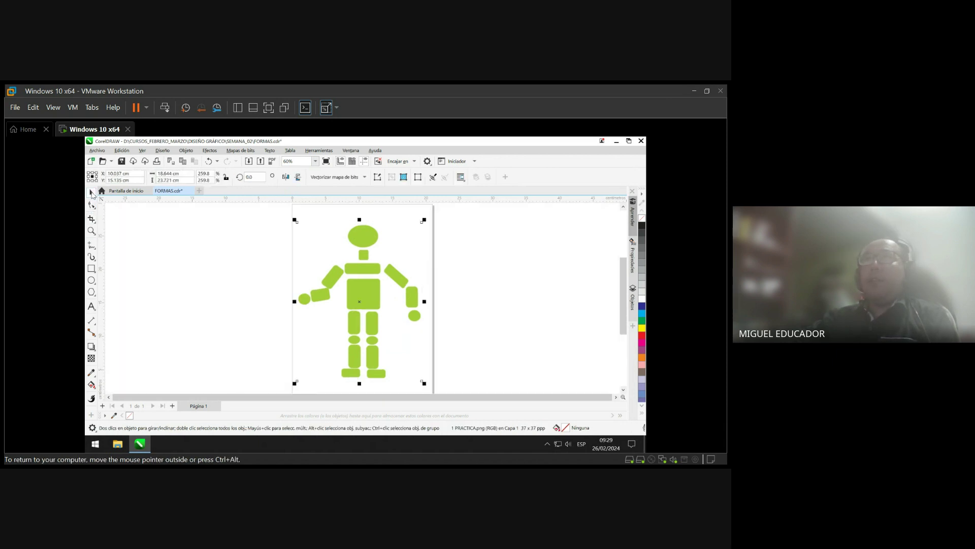
- Fit the page to the view, deselect the image and save the document
{"action": "left_click", "coordinate": [315, 161]}
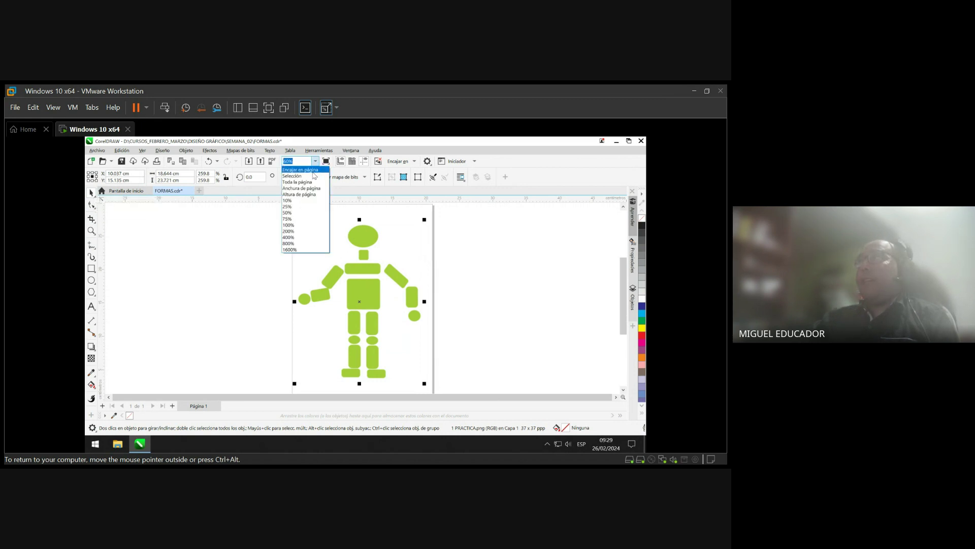
{"action": "left_click", "coordinate": [313, 171]}
{"action": "left_click", "coordinate": [536, 287]}
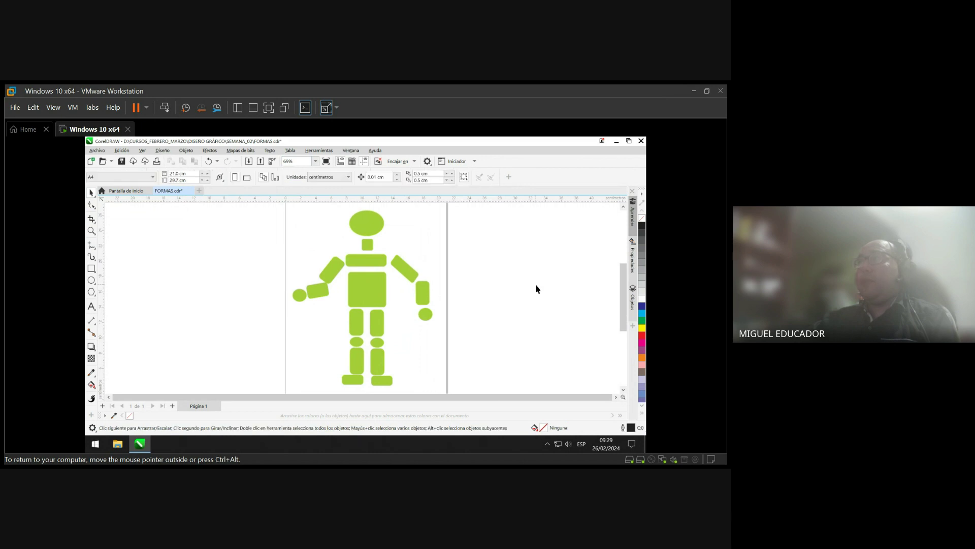
{"action": "left_click", "coordinate": [121, 162]}
{"action": "left_click", "coordinate": [294, 236]}
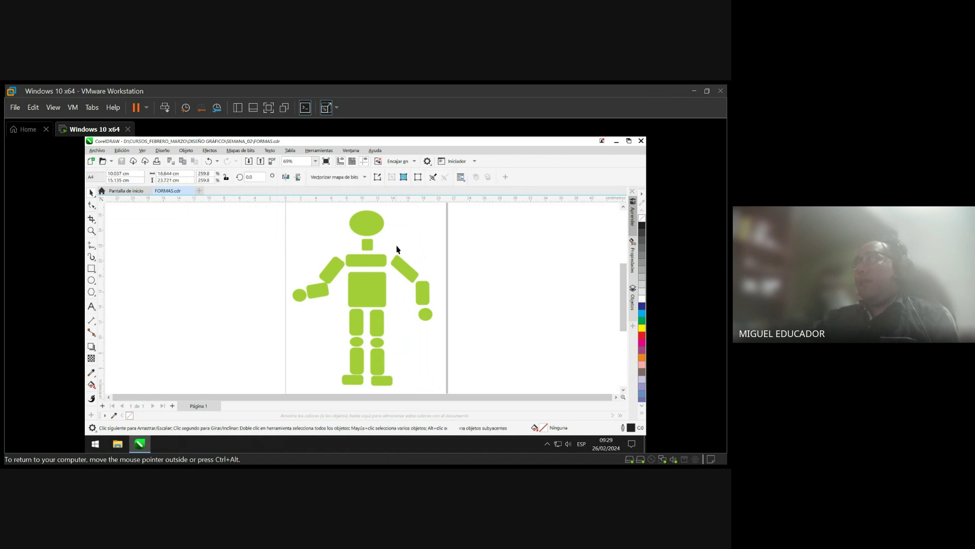
{"action": "left_click", "coordinate": [231, 257]}
{"action": "left_click", "coordinate": [367, 239]}
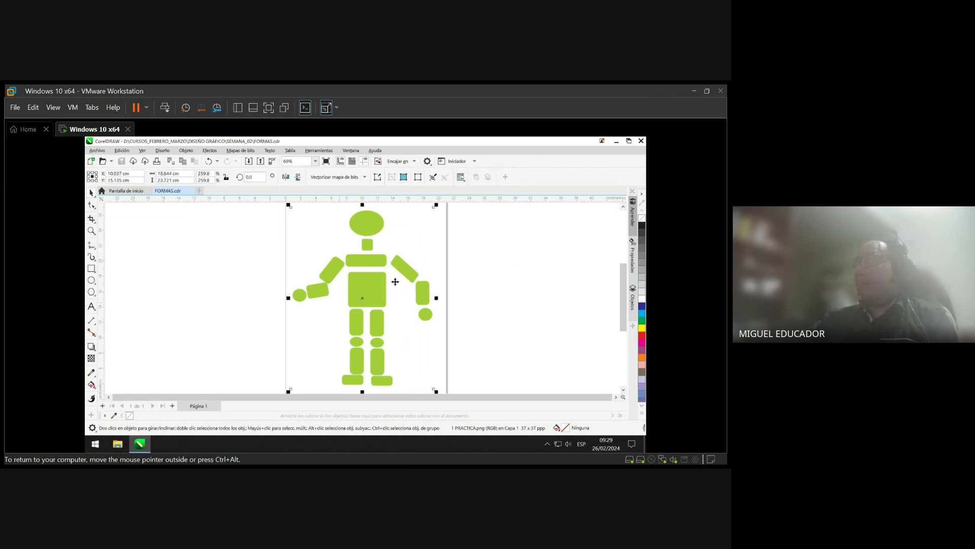
{"action": "left_click", "coordinate": [488, 273]}
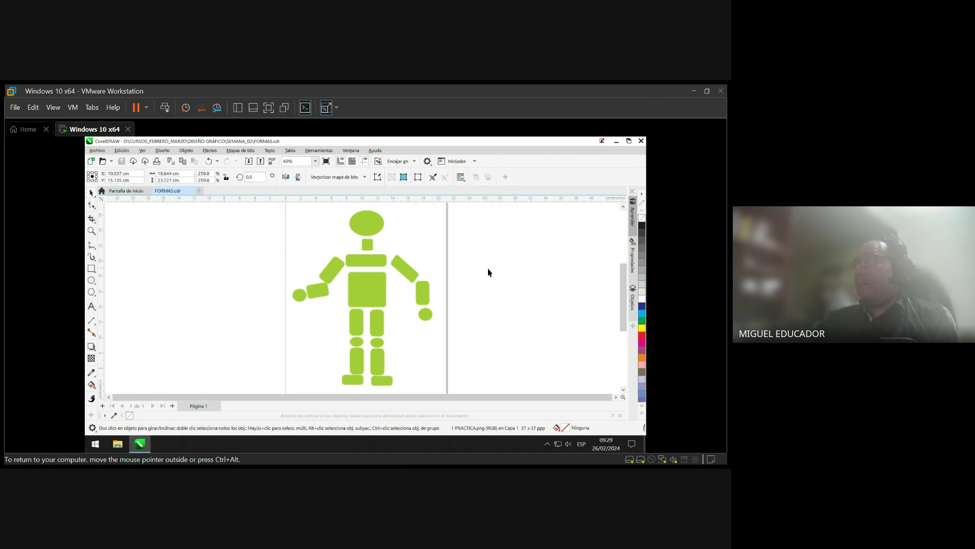
- Lock the cropped robot image in place and save the document
{"action": "left_click", "coordinate": [365, 228]}
{"action": "right_click", "coordinate": [366, 228]}
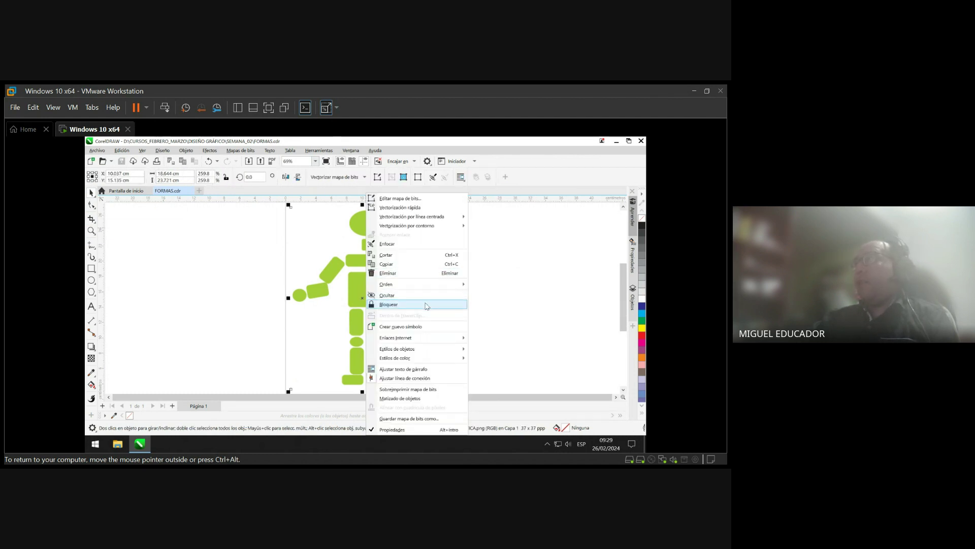
{"action": "left_click", "coordinate": [426, 305]}
{"action": "left_click", "coordinate": [121, 161]}
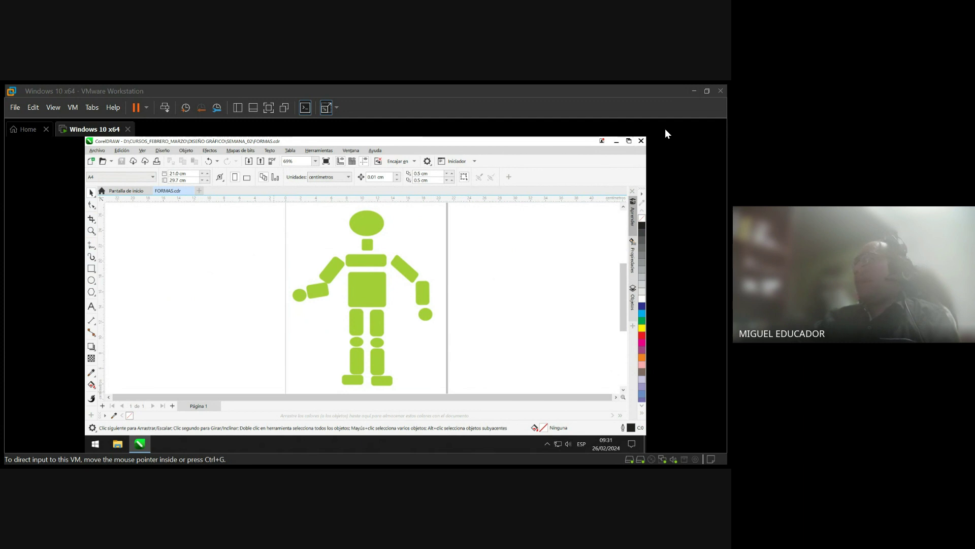
{"action": "left_click", "coordinate": [660, 98]}
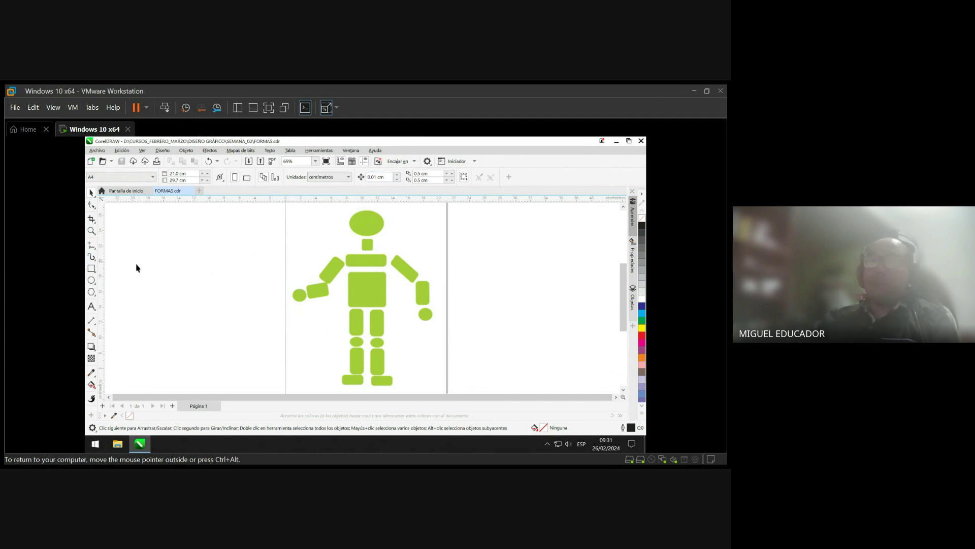
- Choose the Ellipse tool and set the document's default outline width for graphic objects to 0.5 mm
{"action": "left_click", "coordinate": [94, 285]}
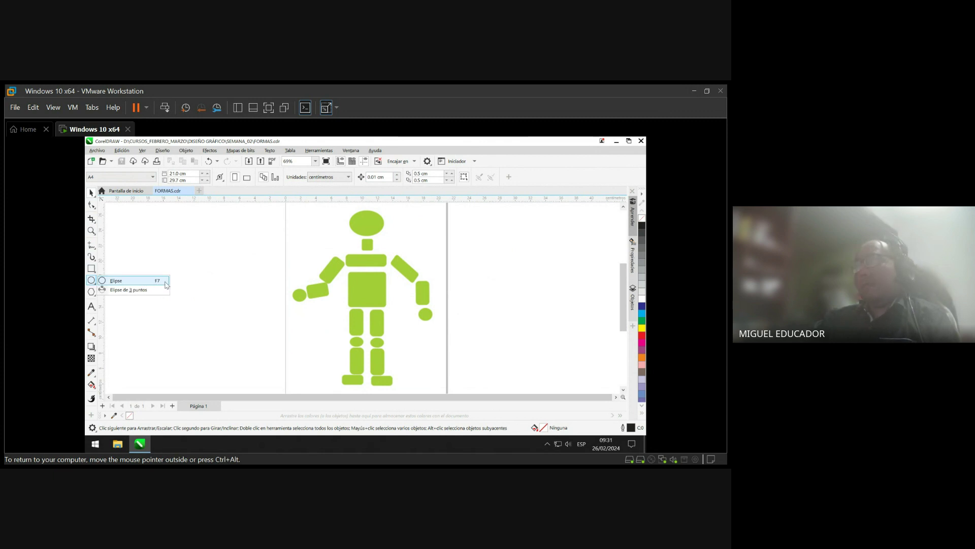
{"action": "left_click", "coordinate": [131, 283]}
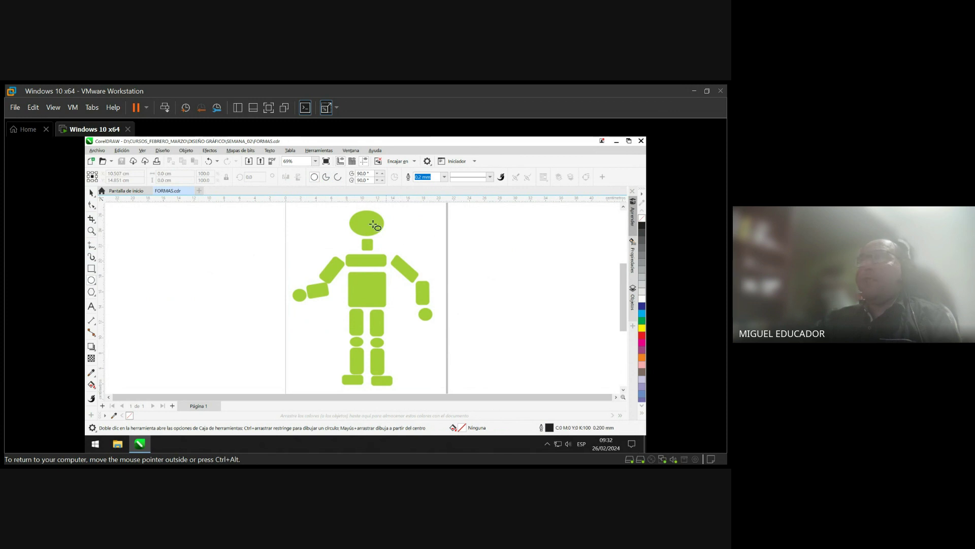
{"action": "left_click", "coordinate": [445, 176]}
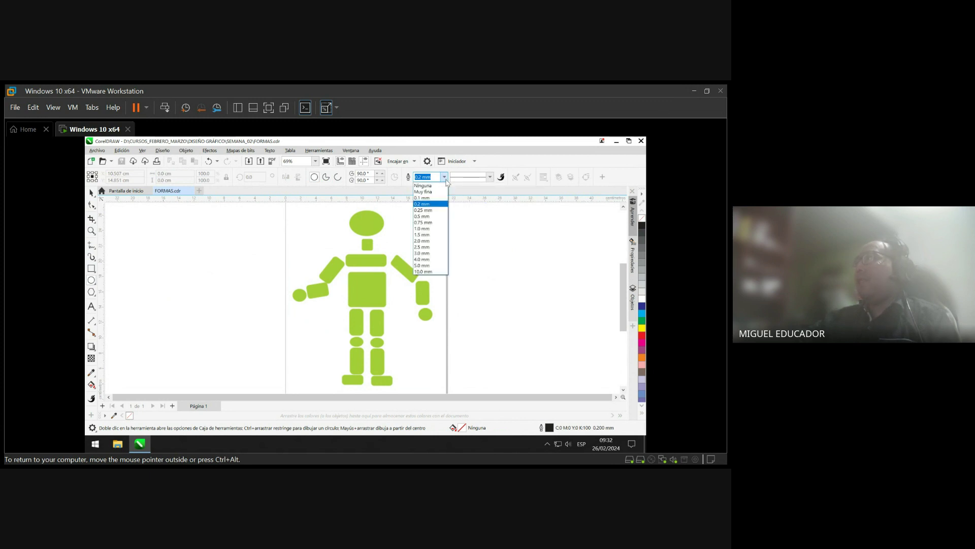
{"action": "left_click", "coordinate": [441, 216]}
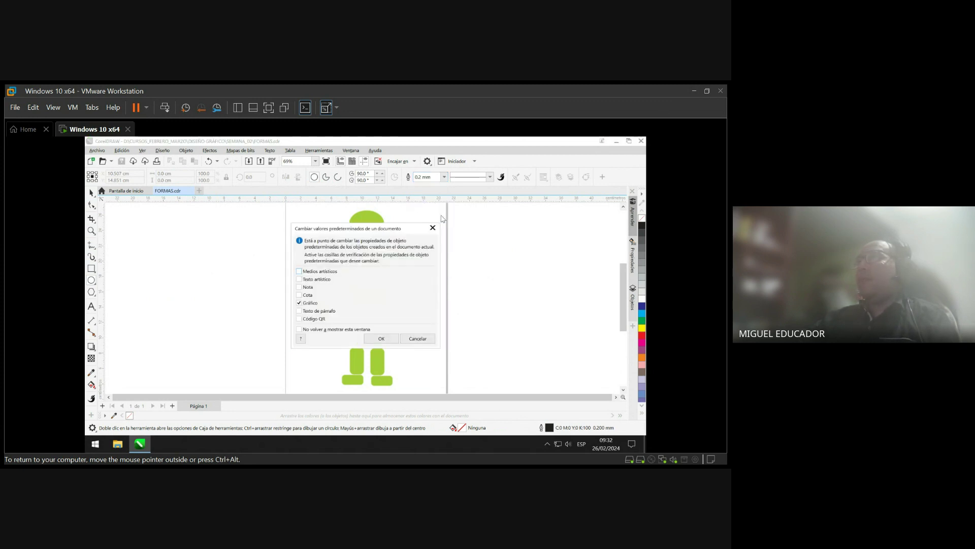
{"action": "left_click", "coordinate": [381, 339]}
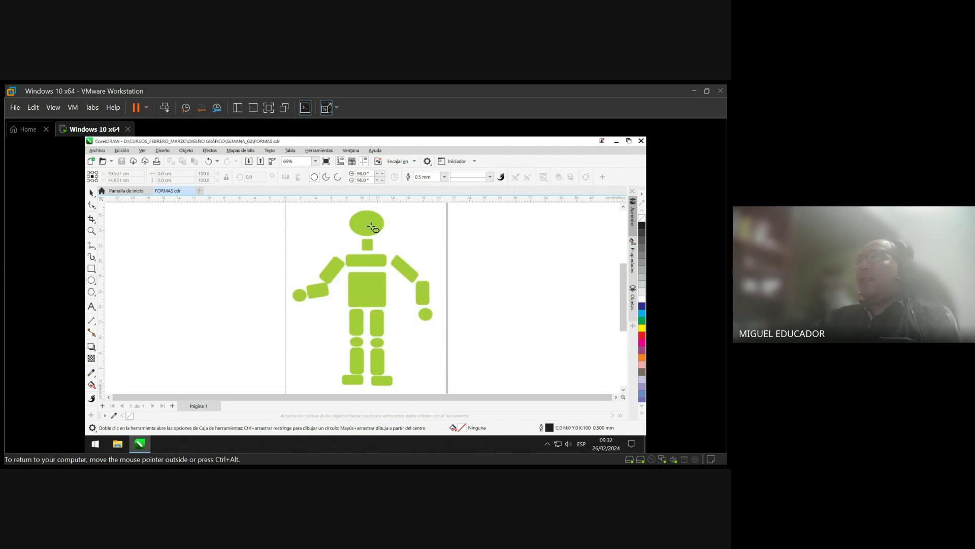
- Bring the robot's oval head into close view, using the Hand tool to centre it
{"action": "scroll", "coordinate": [384, 228], "scroll_direction": "up", "scroll_amount": 2}
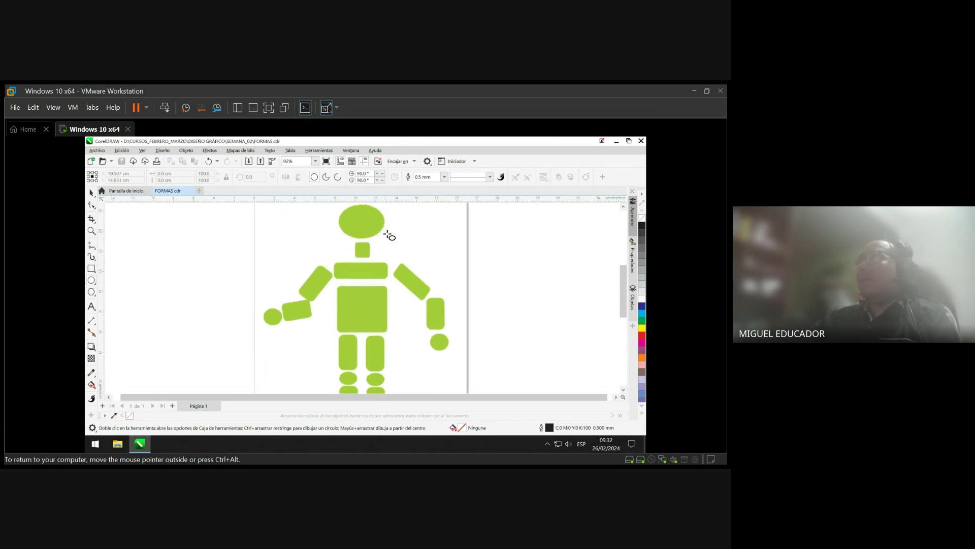
{"action": "scroll", "coordinate": [398, 245], "scroll_direction": "up", "scroll_amount": 3}
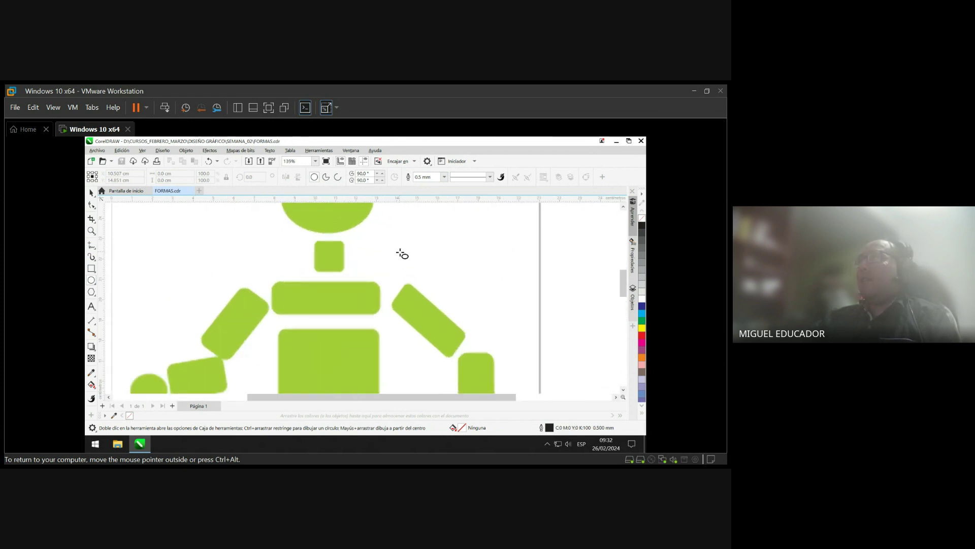
{"action": "scroll", "coordinate": [402, 254], "scroll_direction": "up", "scroll_amount": 3}
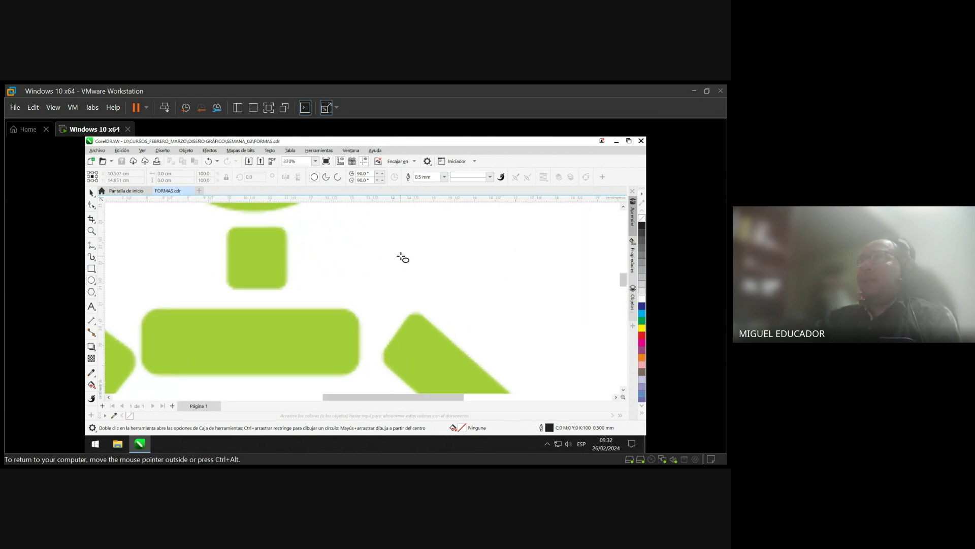
{"action": "scroll", "coordinate": [403, 258], "scroll_direction": "up", "scroll_amount": 2}
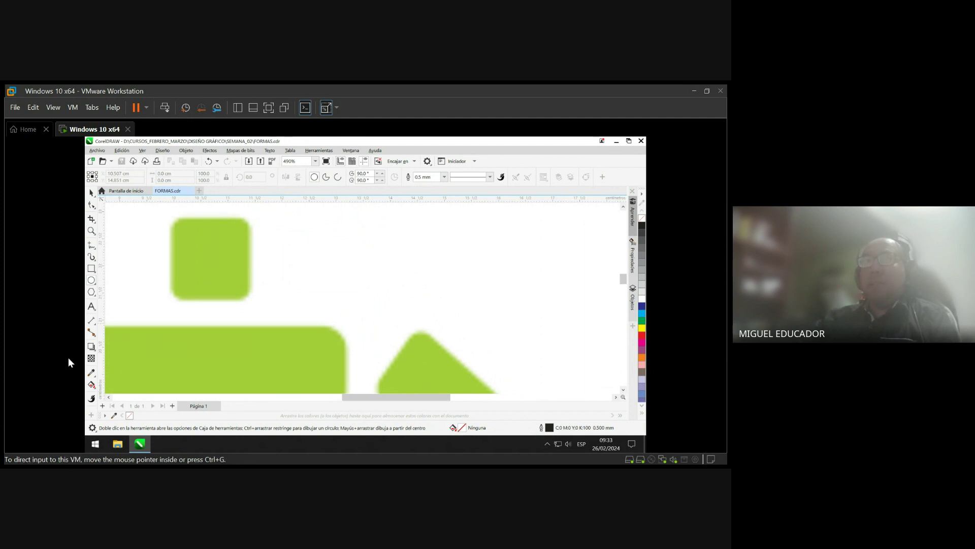
{"action": "left_click", "coordinate": [92, 195]}
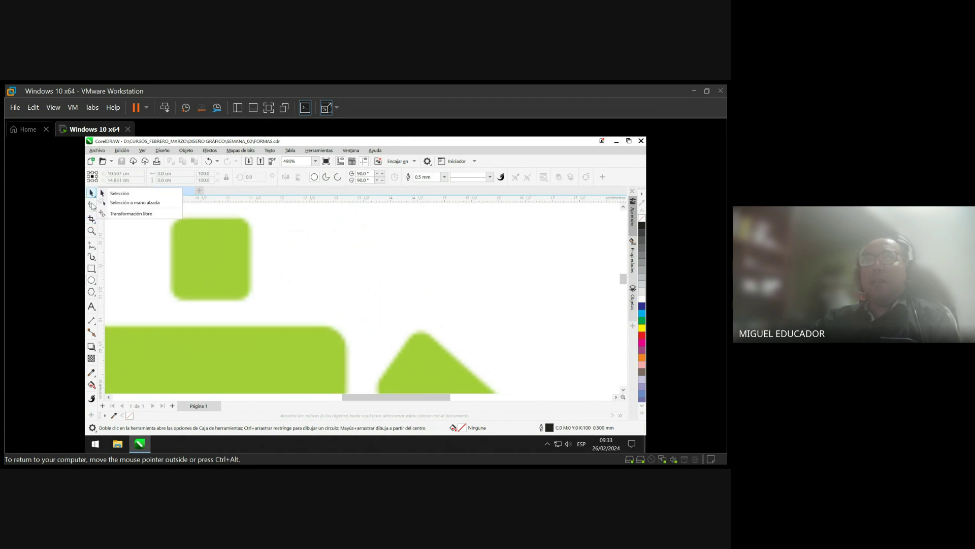
{"action": "left_click", "coordinate": [94, 208]}
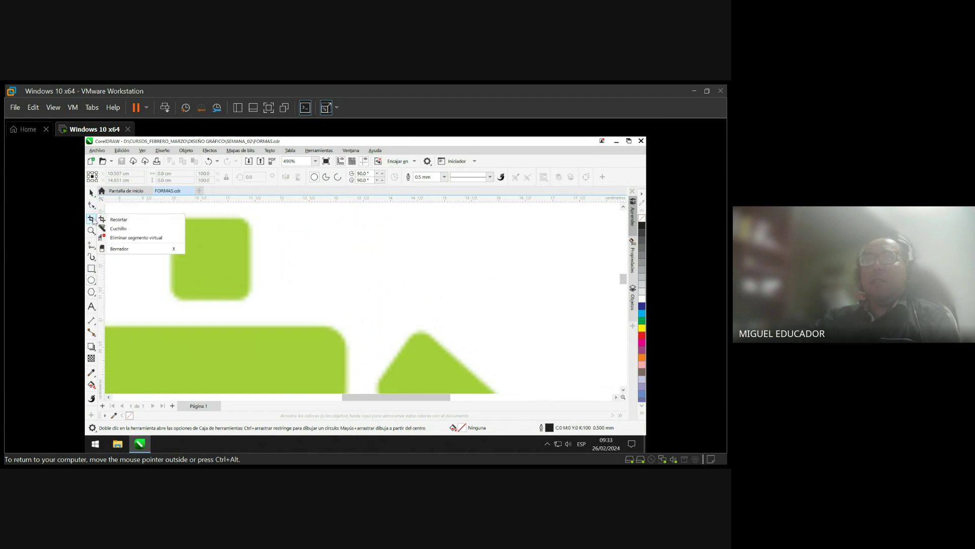
{"action": "left_click", "coordinate": [93, 232]}
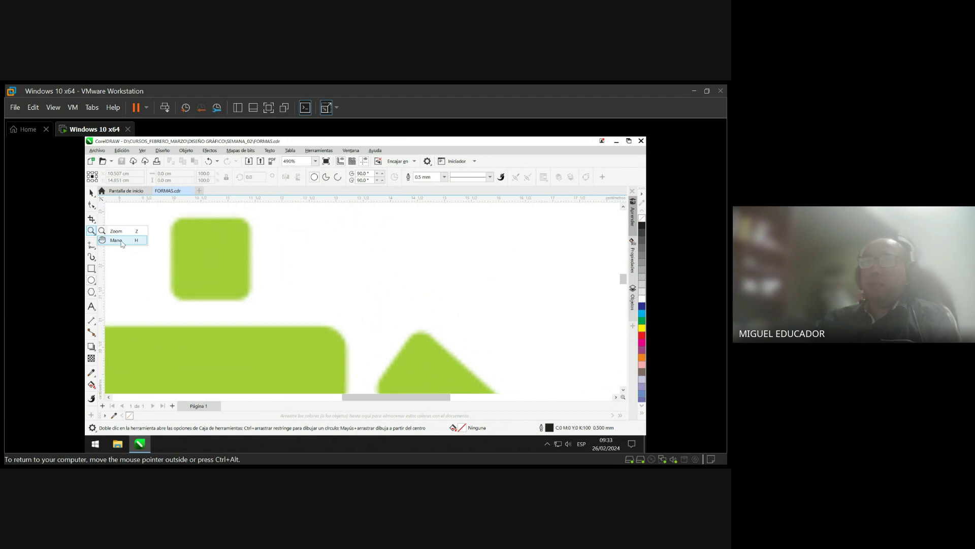
{"action": "left_click", "coordinate": [128, 242]}
{"action": "left_click_drag", "start_coordinate": [224, 259], "coordinate": [287, 362]}
{"action": "left_click_drag", "start_coordinate": [310, 280], "coordinate": [339, 287]}
{"action": "scroll", "coordinate": [324, 318], "scroll_direction": "down", "scroll_amount": 1}
{"action": "scroll", "coordinate": [325, 316], "scroll_direction": "down", "scroll_amount": 2}
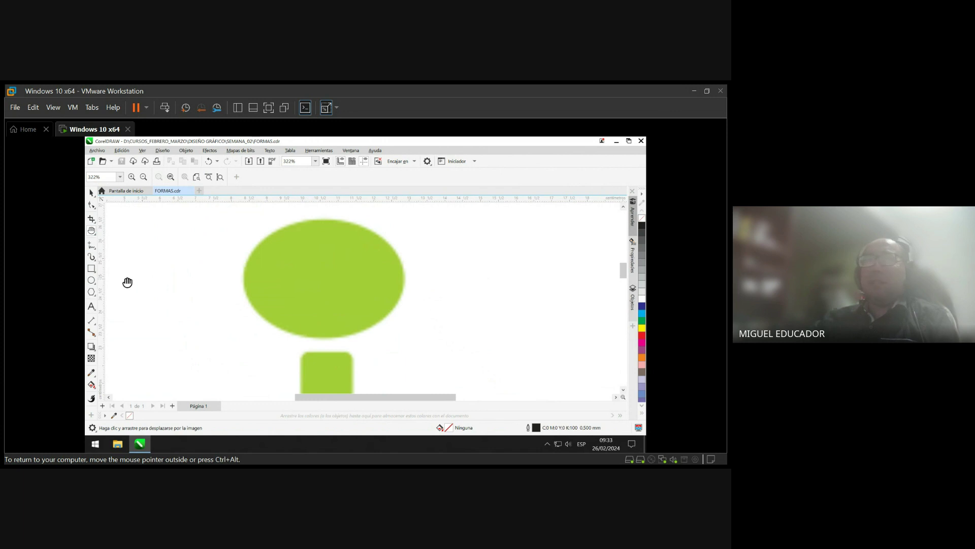
- Draw an ellipse about 4.49 by 3 cm over the robot's head with a solid line style and set its outline width to 0.25 mm
{"action": "left_click", "coordinate": [92, 280]}
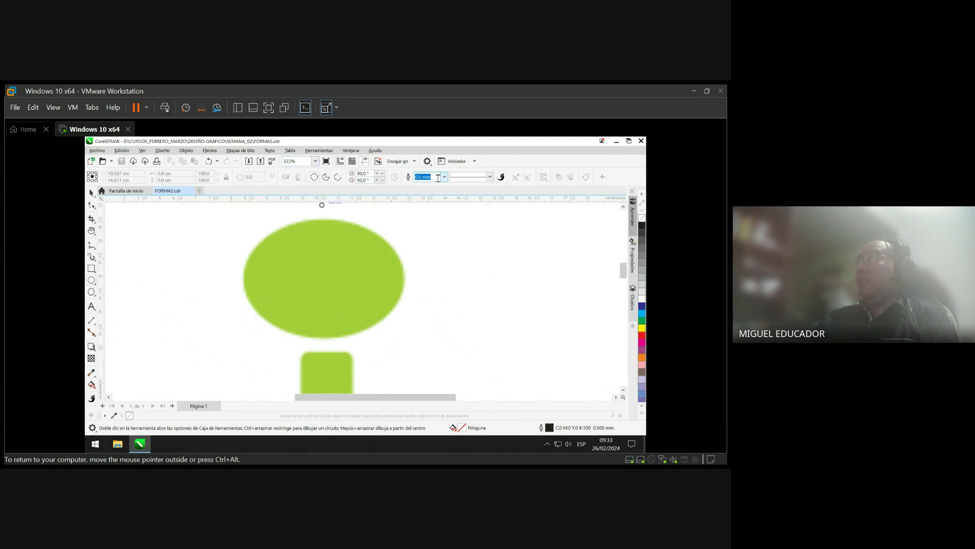
{"action": "left_click", "coordinate": [490, 177]}
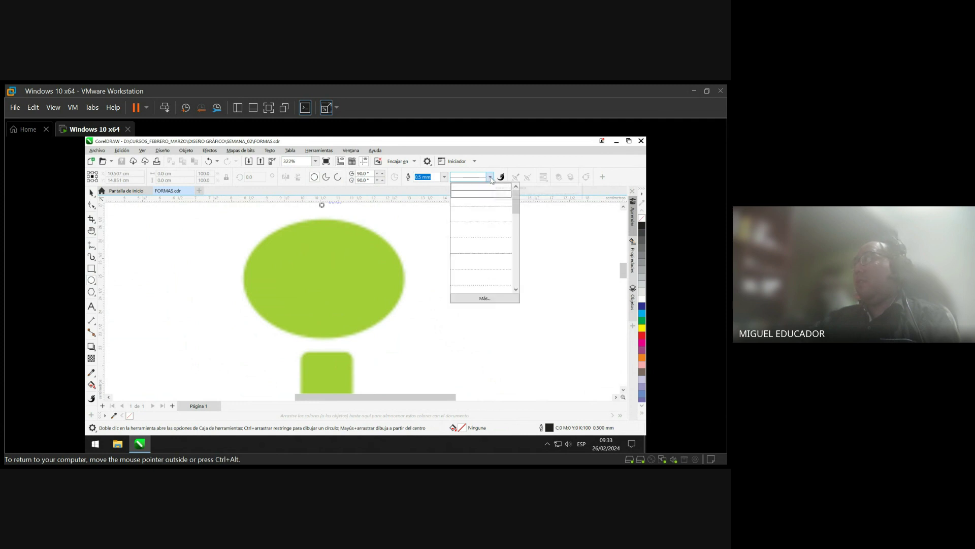
{"action": "left_click", "coordinate": [482, 193]}
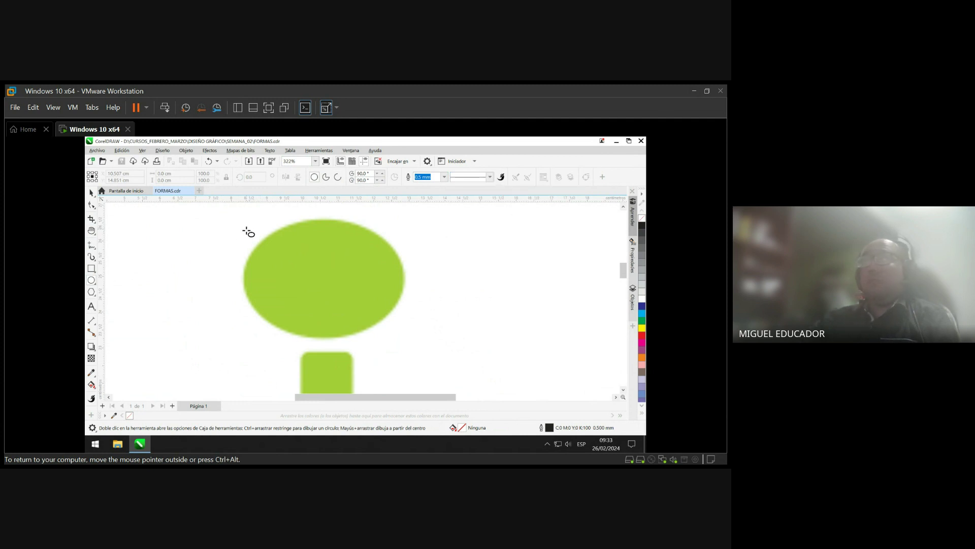
{"action": "left_click_drag", "start_coordinate": [246, 231], "coordinate": [404, 340]}
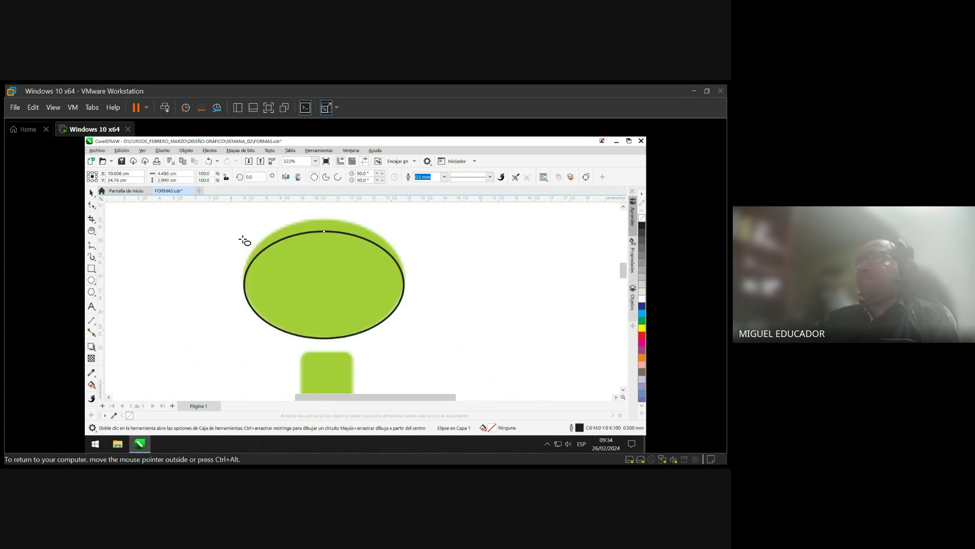
{"action": "left_click", "coordinate": [445, 177]}
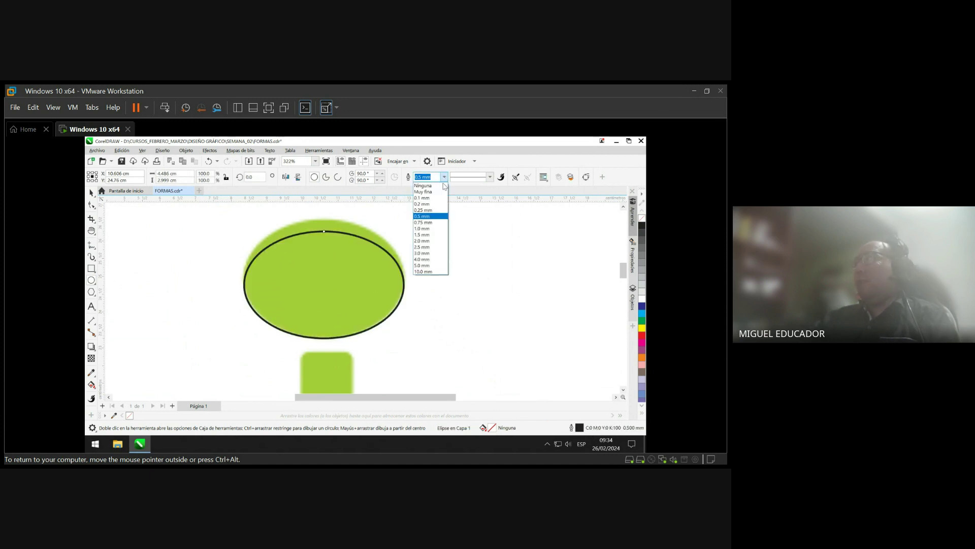
{"action": "left_click", "coordinate": [432, 210]}
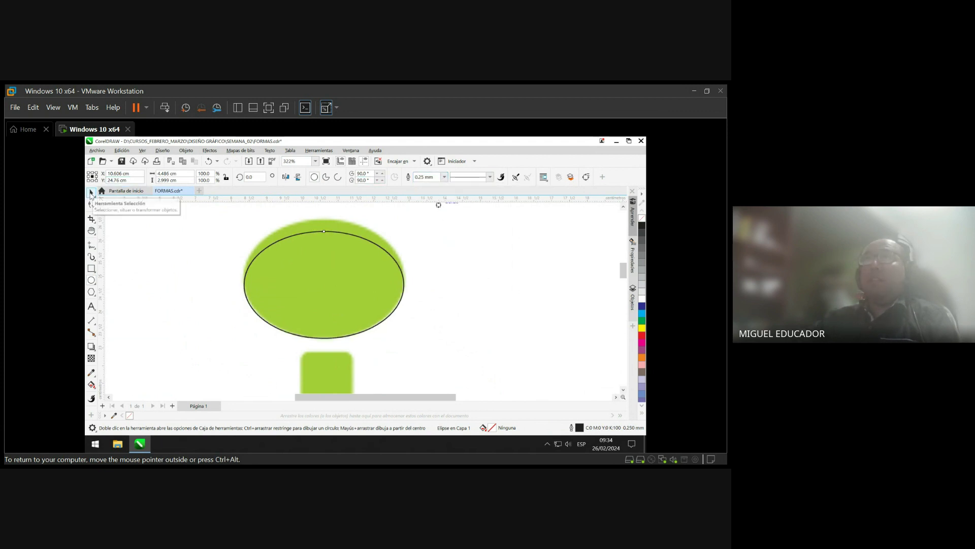
- Colour the head ellipse's outline dark blue and stretch it upward to about 3.35 cm tall so it matches the head
{"action": "left_click", "coordinate": [91, 193]}
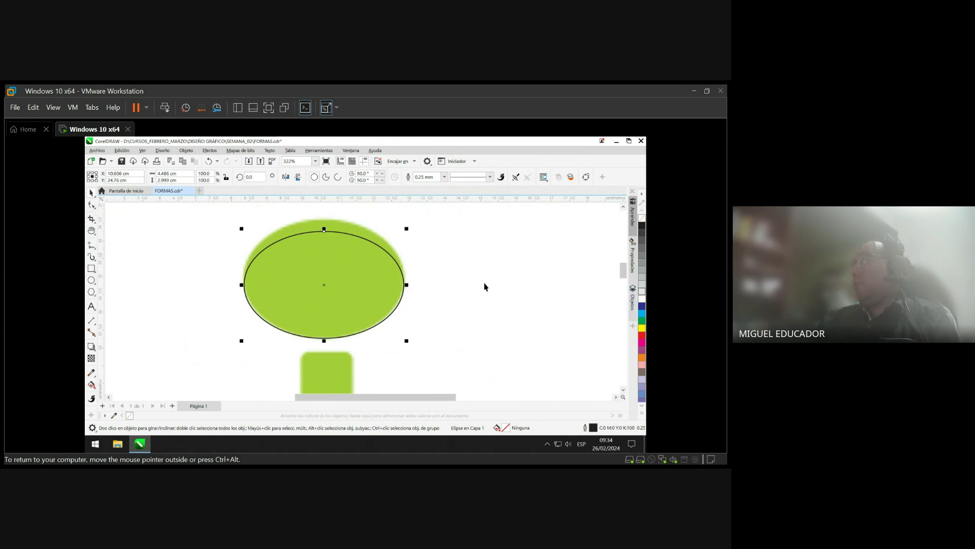
{"action": "right_click", "coordinate": [643, 335]}
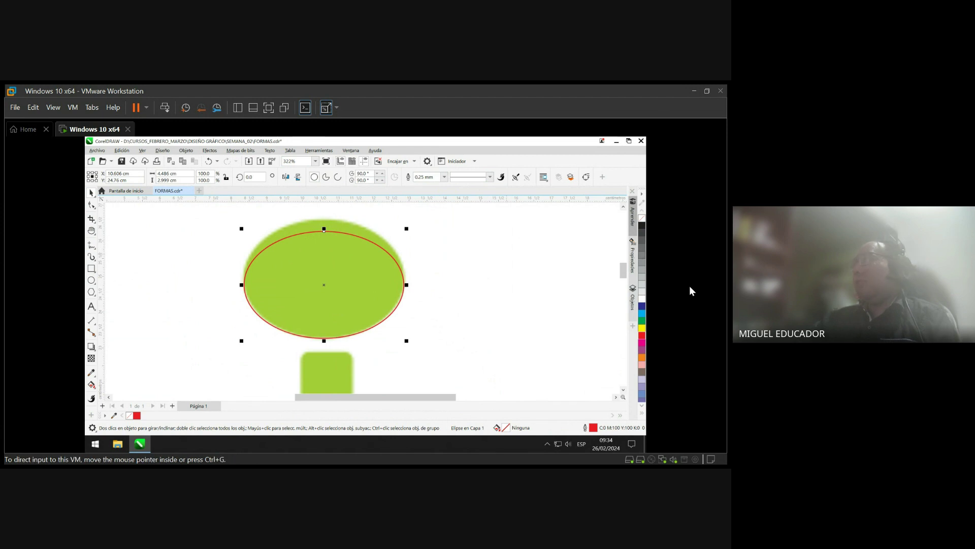
{"action": "right_click", "coordinate": [643, 330]}
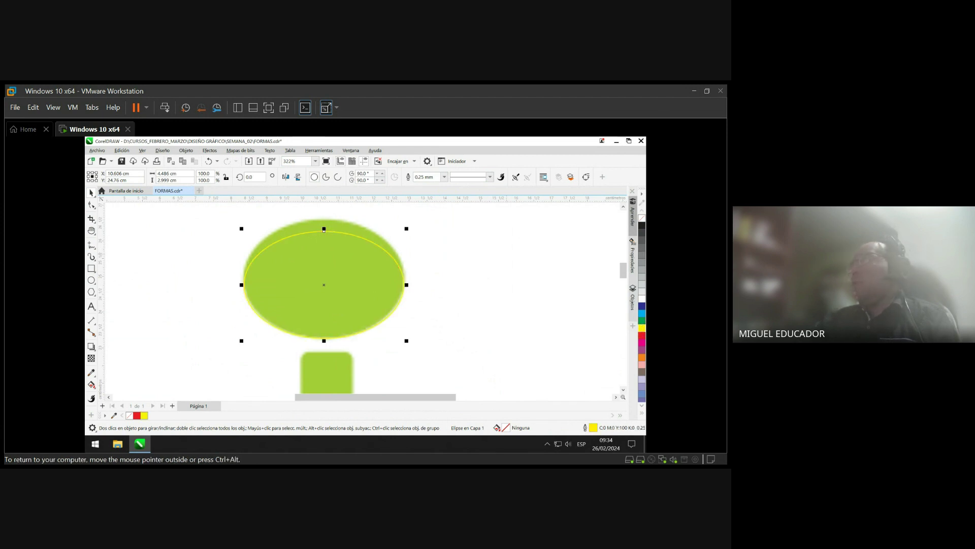
{"action": "right_click", "coordinate": [643, 320]}
{"action": "right_click", "coordinate": [643, 306]}
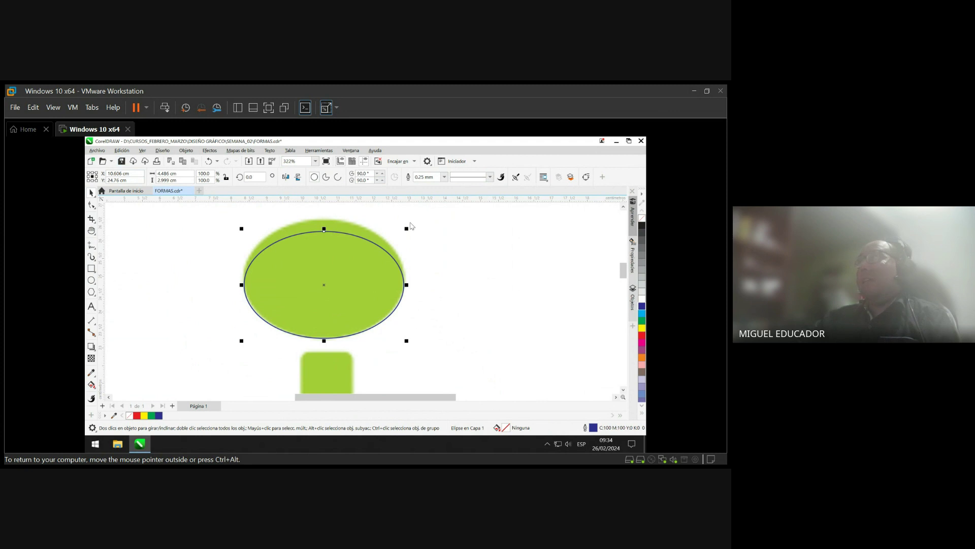
{"action": "key", "text": "ctrl+s"}
{"action": "left_click_drag", "start_coordinate": [325, 230], "coordinate": [324, 216]}
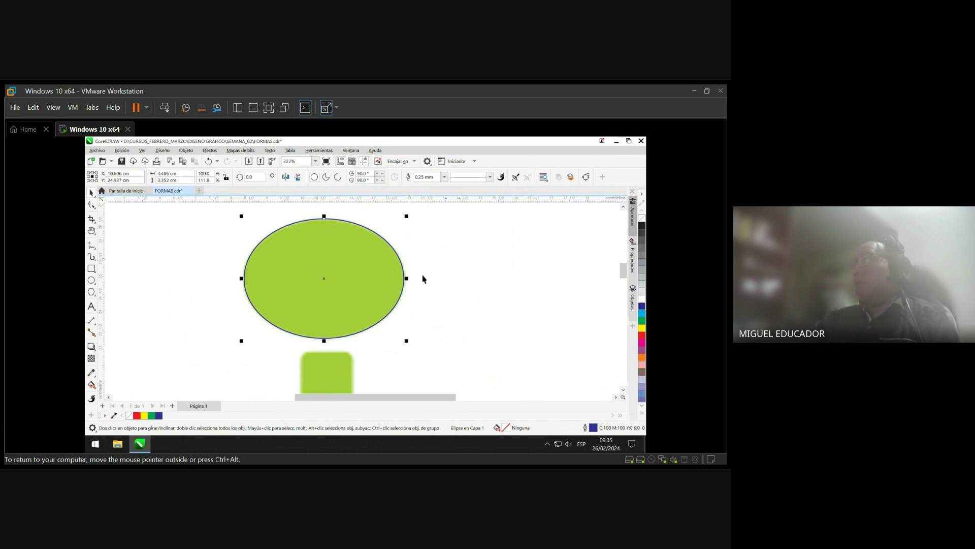
{"action": "left_click", "coordinate": [498, 244]}
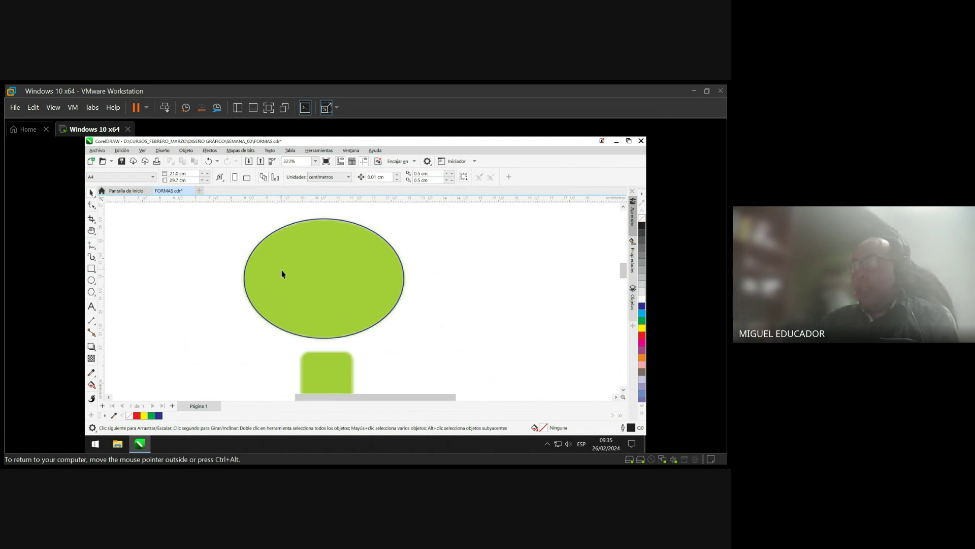
- Bring the rounded square neck below the head into close view, using the Hand tool to centre it
{"action": "key", "text": "h"}
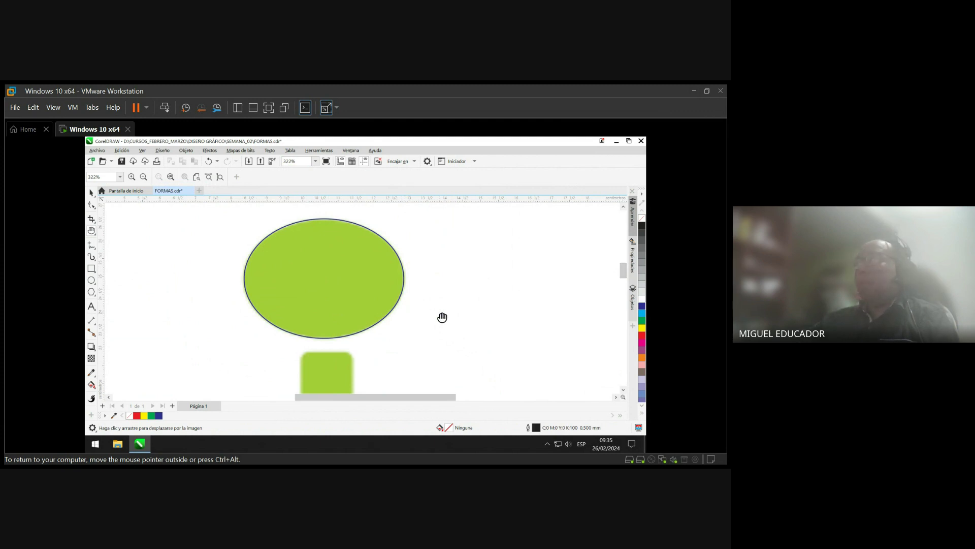
{"action": "left_click_drag", "start_coordinate": [442, 337], "coordinate": [444, 283]}
{"action": "left_click_drag", "start_coordinate": [404, 308], "coordinate": [412, 288]}
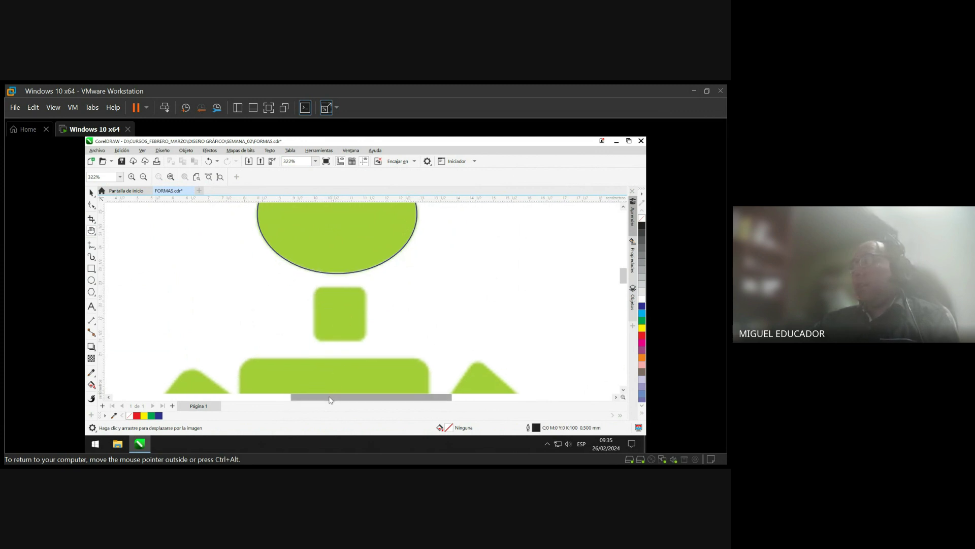
{"action": "left_click_drag", "start_coordinate": [333, 398], "coordinate": [327, 397]}
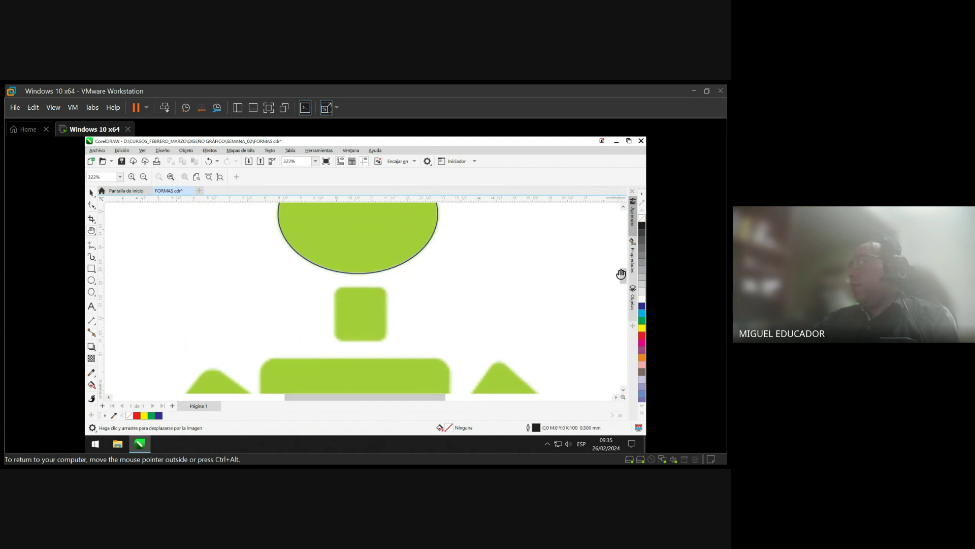
{"action": "left_click_drag", "start_coordinate": [621, 273], "coordinate": [620, 272]}
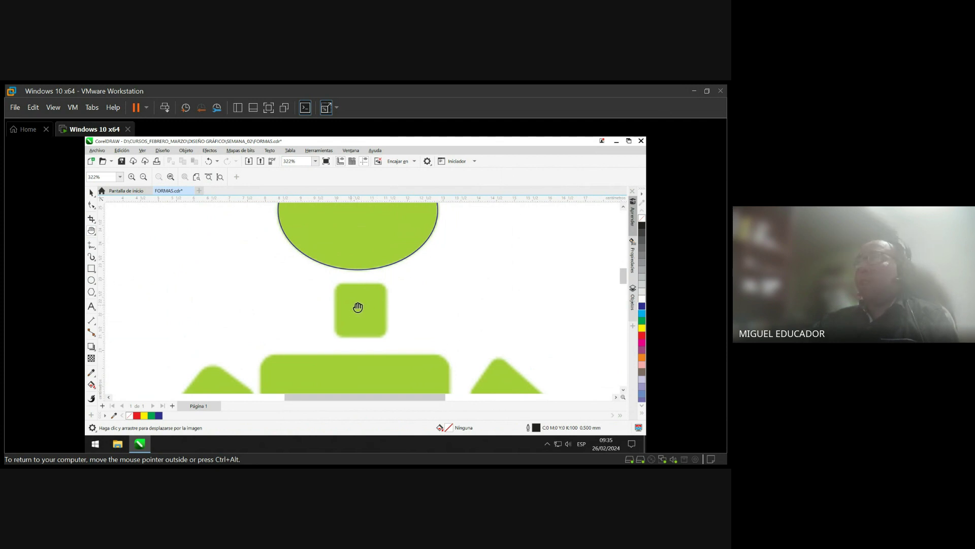
{"action": "scroll", "coordinate": [402, 308], "scroll_direction": "up", "scroll_amount": 1}
{"action": "scroll", "coordinate": [396, 313], "scroll_direction": "up", "scroll_amount": 5}
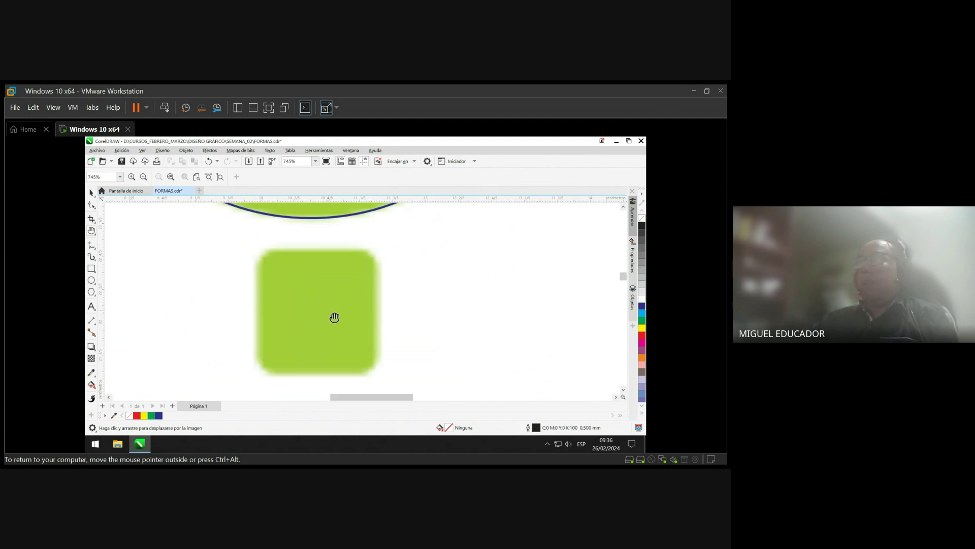
{"action": "scroll", "coordinate": [332, 317], "scroll_direction": "down", "scroll_amount": 8}
{"action": "scroll", "coordinate": [338, 327], "scroll_direction": "down", "scroll_amount": 1}
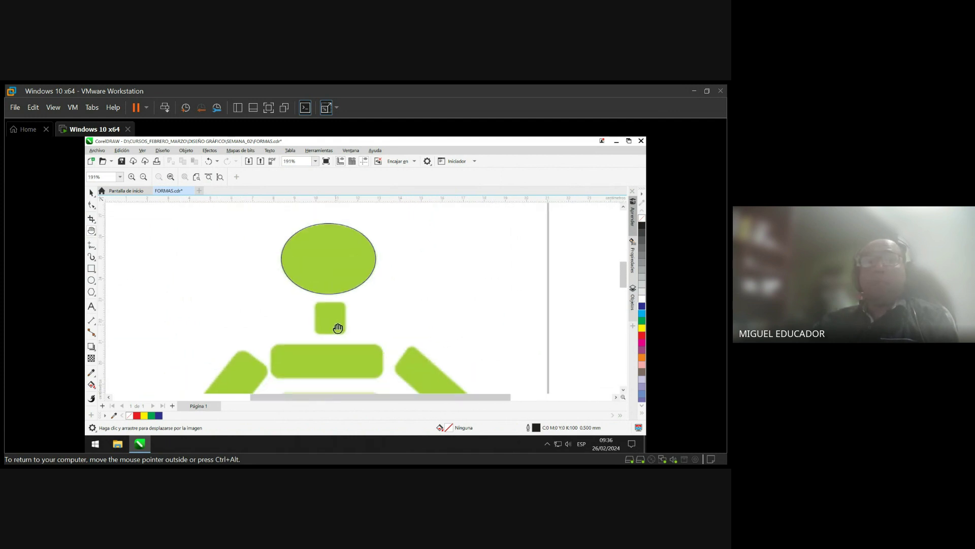
{"action": "scroll", "coordinate": [338, 329], "scroll_direction": "up", "scroll_amount": 10}
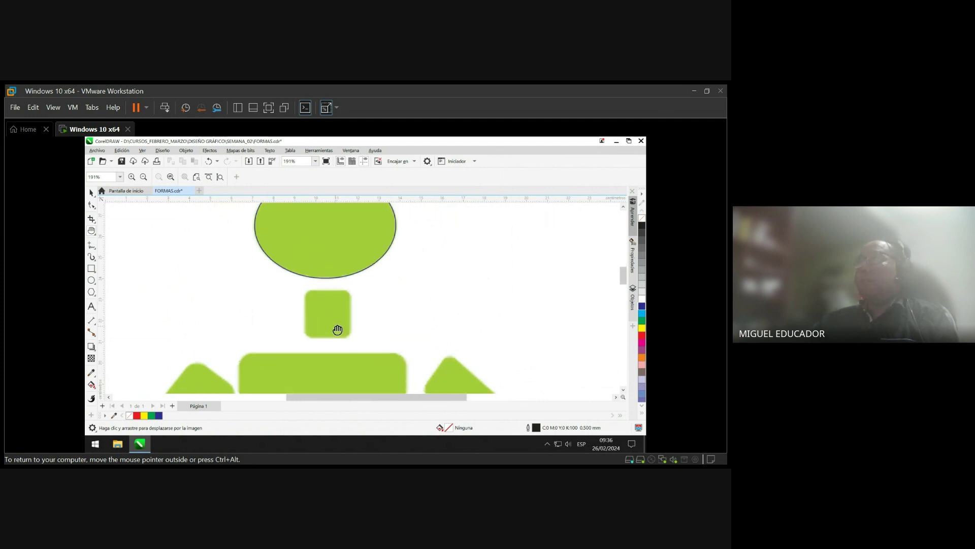
{"action": "scroll", "coordinate": [338, 329], "scroll_direction": "up", "scroll_amount": 1}
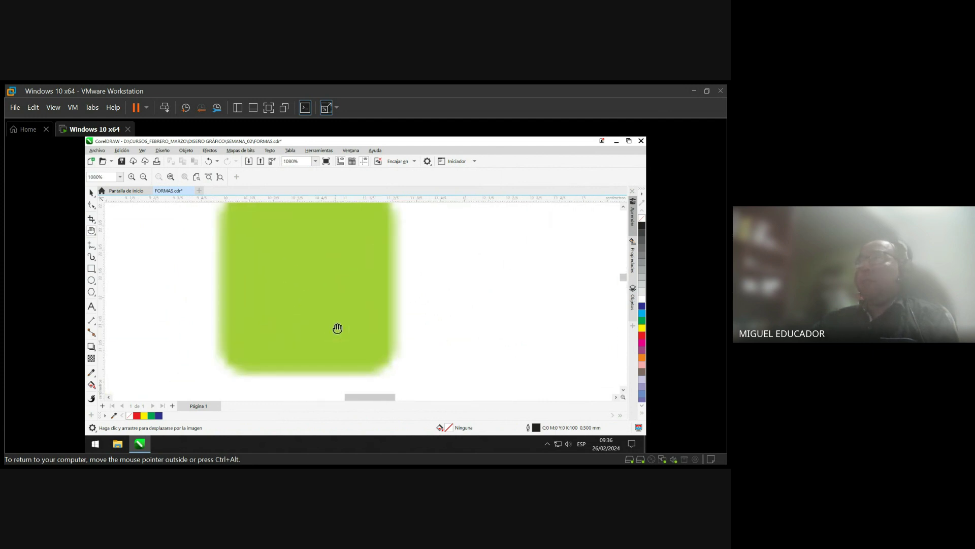
{"action": "scroll", "coordinate": [338, 328], "scroll_direction": "down", "scroll_amount": 1}
{"action": "left_click_drag", "start_coordinate": [337, 298], "coordinate": [353, 303]}
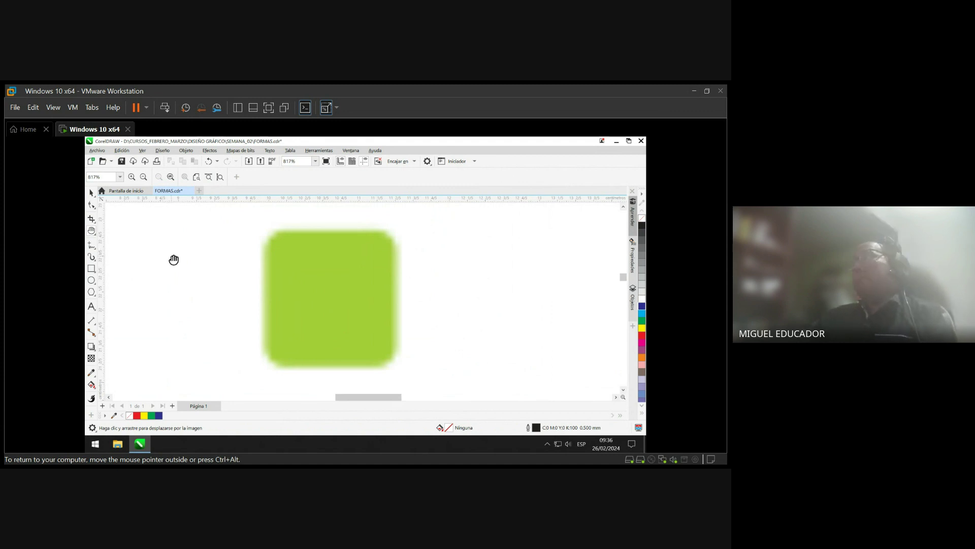
- Draw a rectangle about 1.51 by 1.53 cm around the robot's neck and set its outline width to 0.2 mm
{"action": "left_click", "coordinate": [93, 273]}
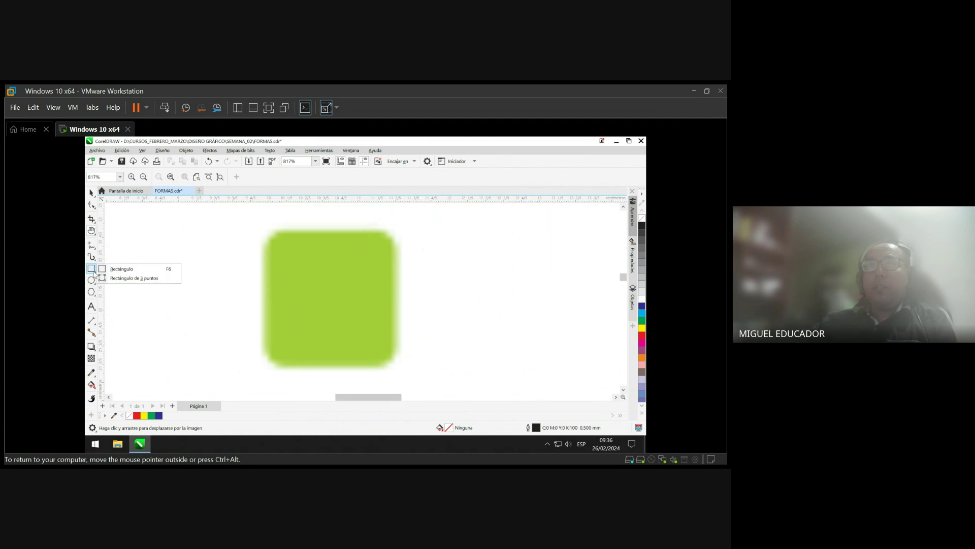
{"action": "left_click", "coordinate": [121, 268]}
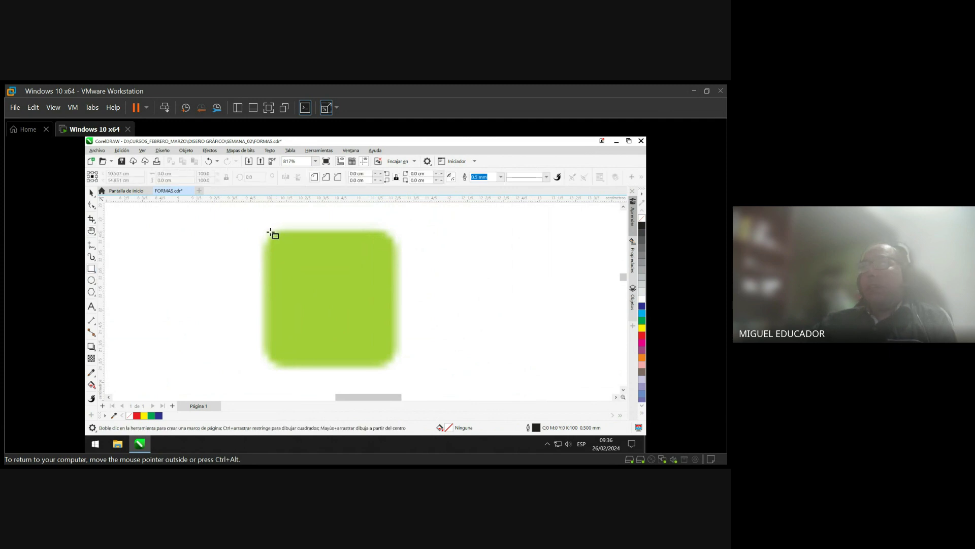
{"action": "left_click_drag", "start_coordinate": [262, 230], "coordinate": [399, 368]}
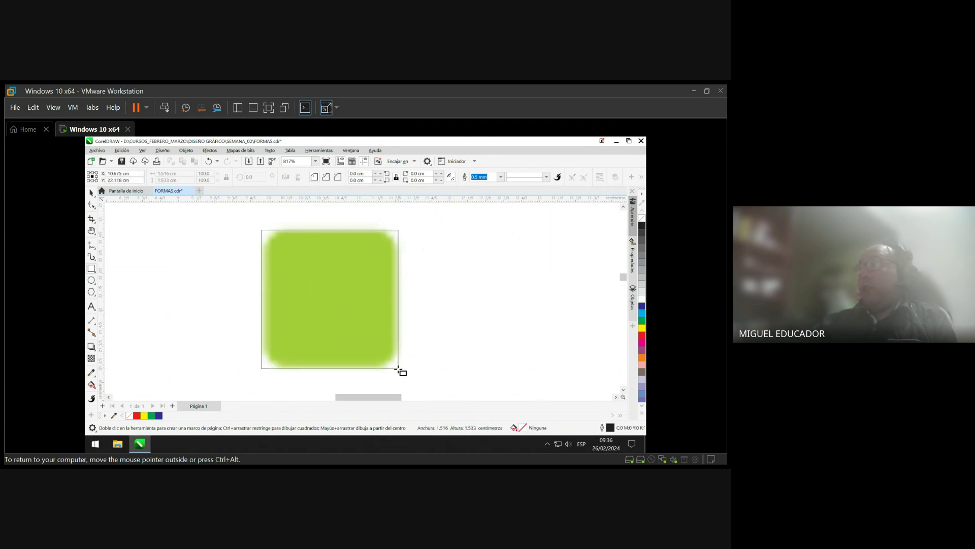
{"action": "left_click_drag", "start_coordinate": [398, 369], "coordinate": [399, 369]}
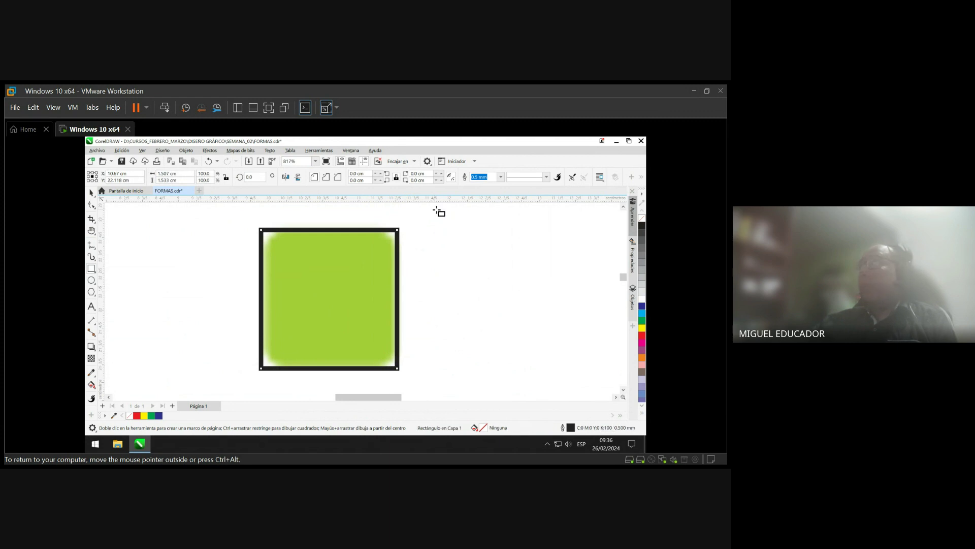
{"action": "left_click", "coordinate": [500, 178]}
{"action": "left_click", "coordinate": [497, 216]}
{"action": "left_click", "coordinate": [501, 177]}
{"action": "left_click", "coordinate": [492, 213]}
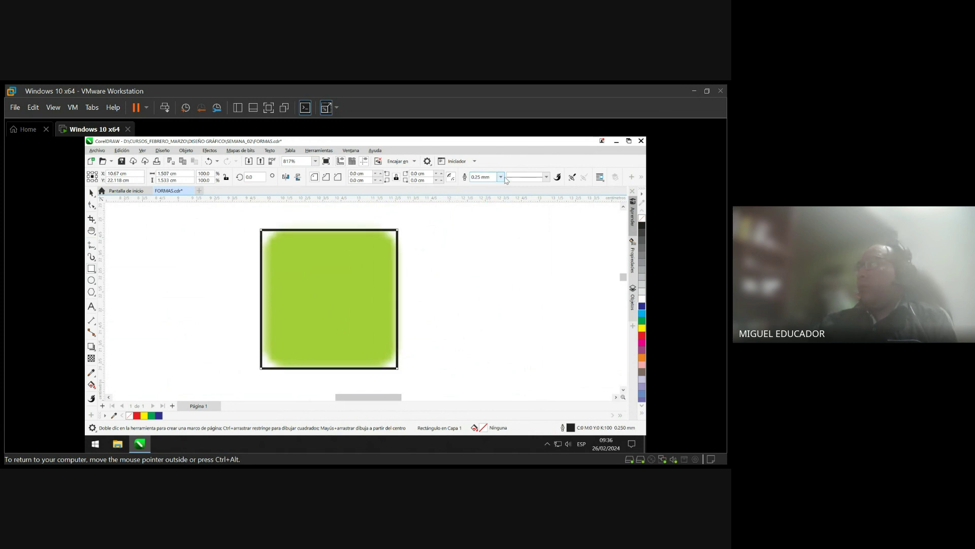
{"action": "left_click", "coordinate": [502, 178]}
{"action": "left_click", "coordinate": [489, 204]}
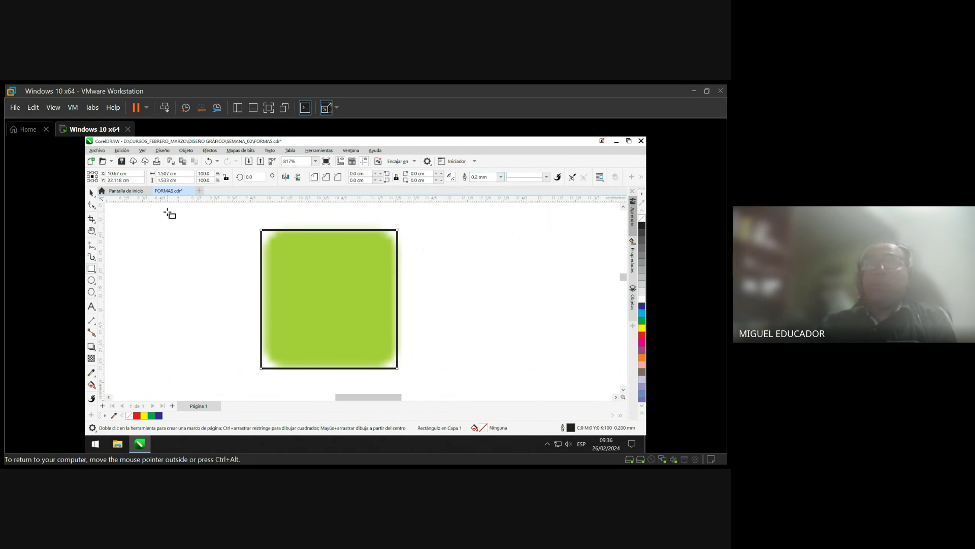
- Nudge the neck rectangle 0.01 cm to the right and colour its outline dark blue
{"action": "left_click", "coordinate": [92, 193]}
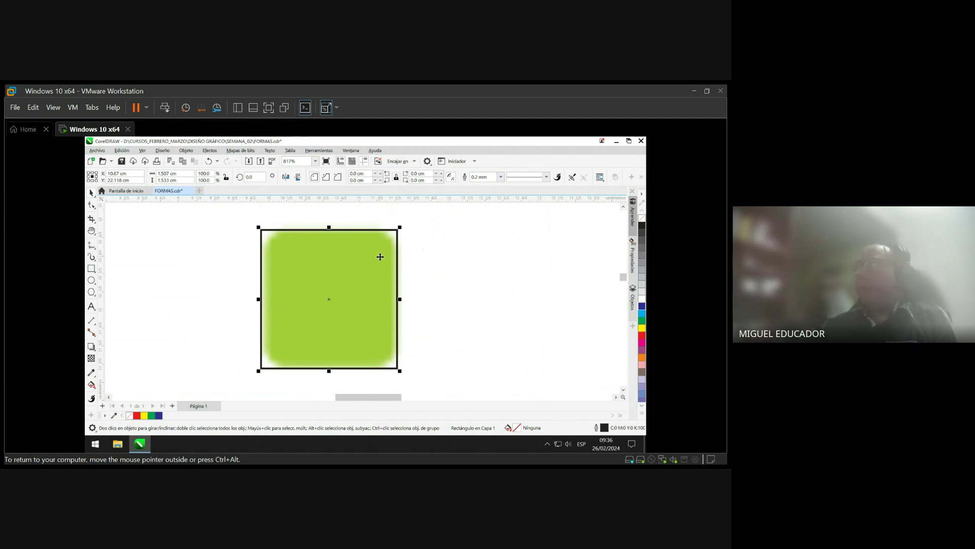
{"action": "key", "text": "Right"}
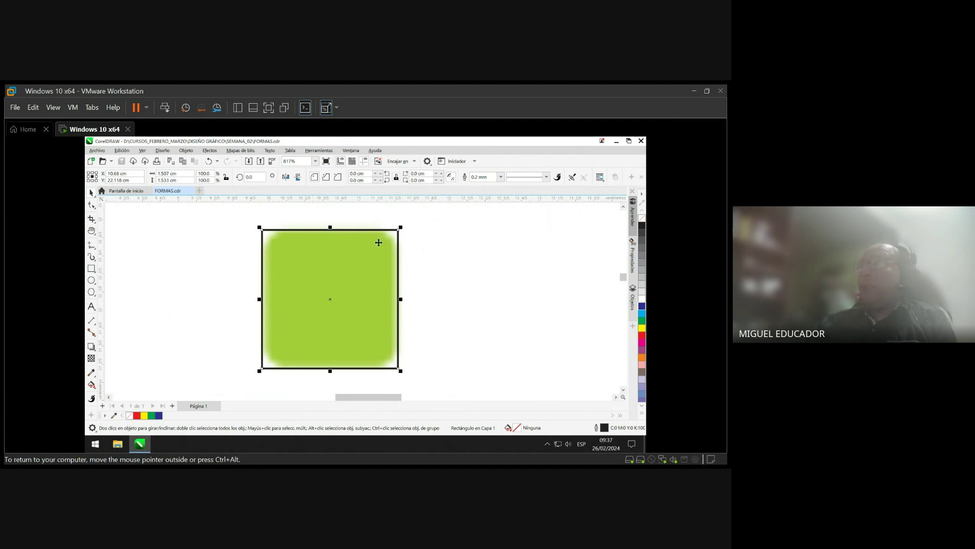
{"action": "left_click", "coordinate": [211, 269]}
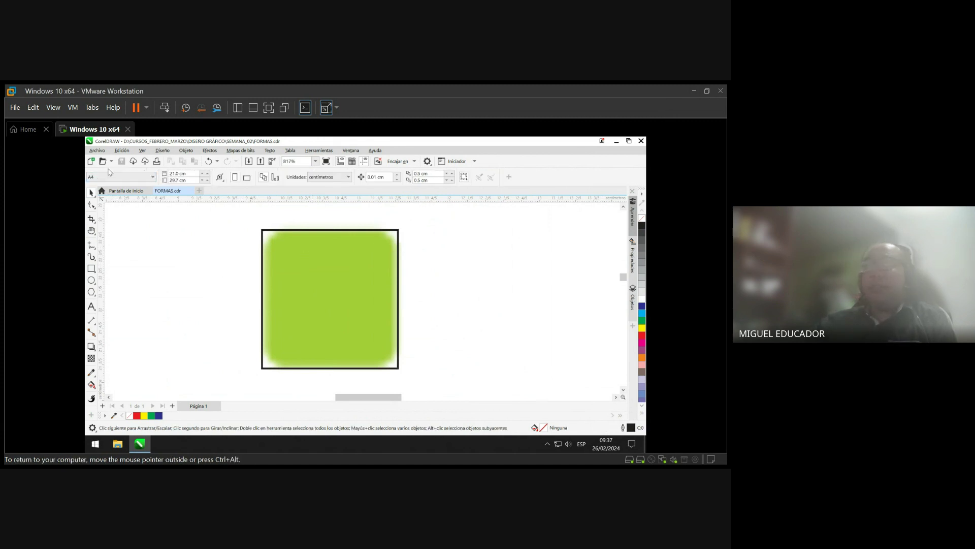
{"action": "left_click", "coordinate": [338, 247]}
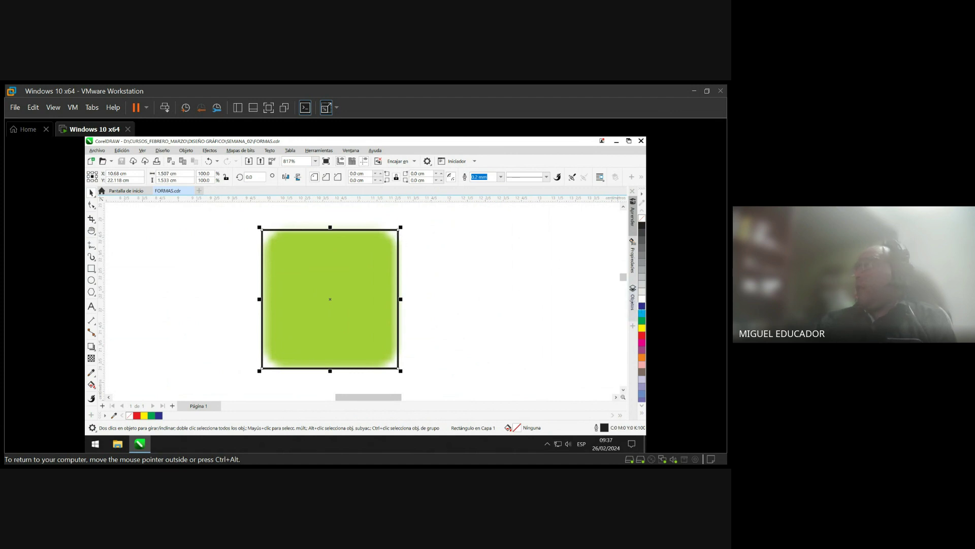
{"action": "right_click", "coordinate": [642, 307]}
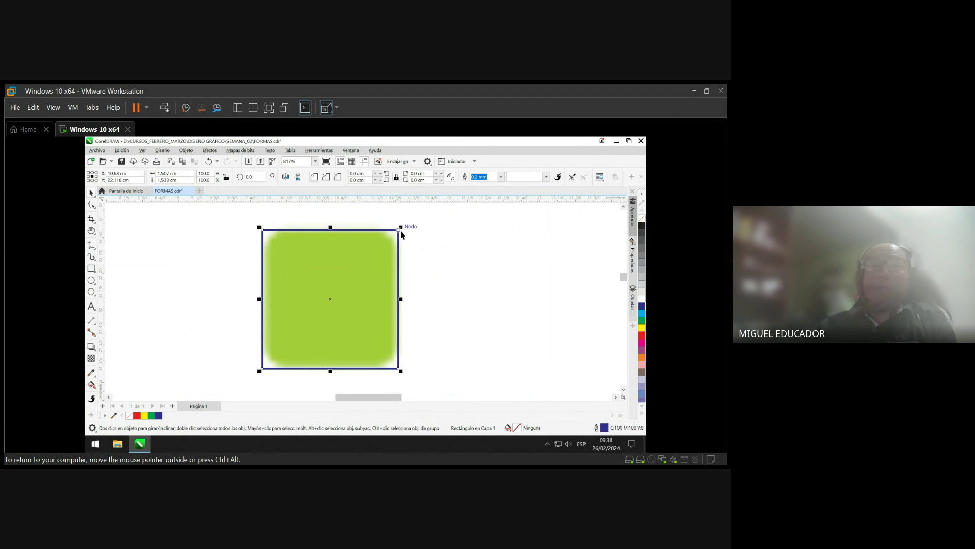
{"action": "left_click", "coordinate": [203, 261]}
- Round all four corners of the neck rectangle with a 0.3 cm radius and deselect it
{"action": "left_click", "coordinate": [342, 248]}
{"action": "left_click", "coordinate": [381, 173]}
{"action": "left_click", "coordinate": [381, 173]}
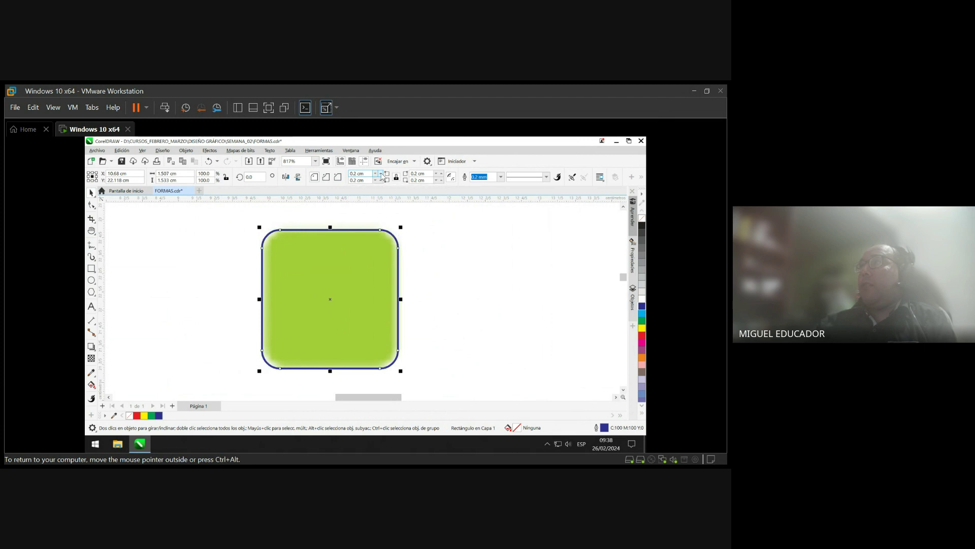
{"action": "left_click", "coordinate": [381, 174]}
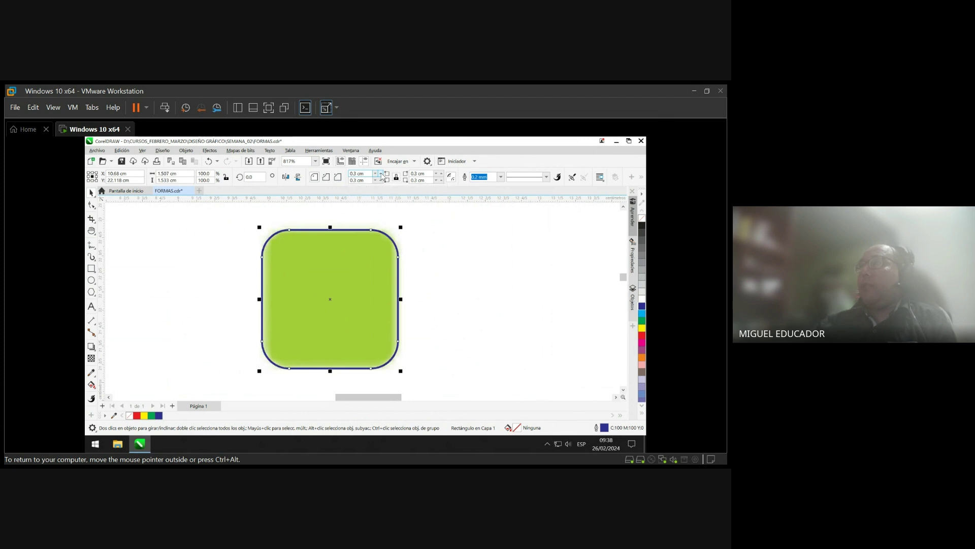
{"action": "left_click", "coordinate": [471, 224]}
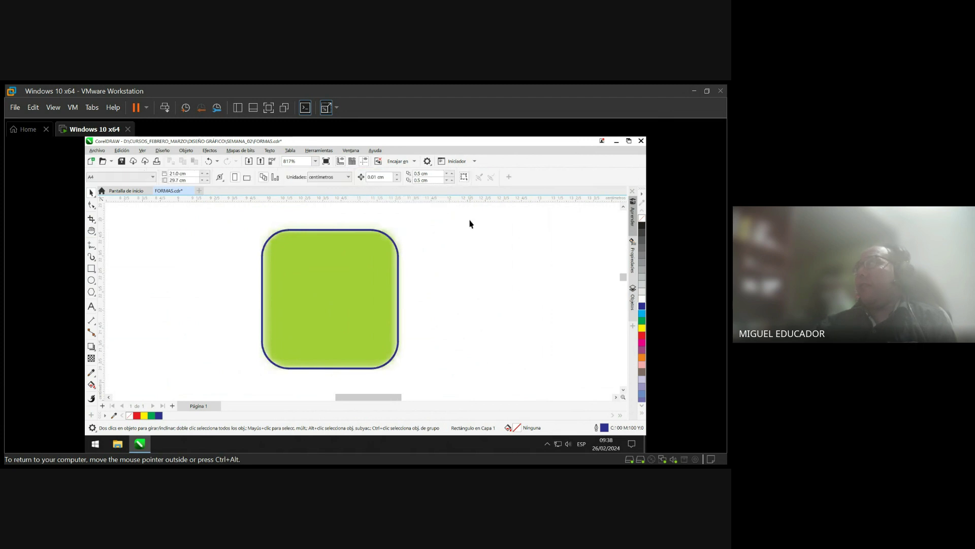
- Set the corner radius of the neck rectangle to 0.2 cm on all four corners and deselect it
{"action": "left_click", "coordinate": [357, 254]}
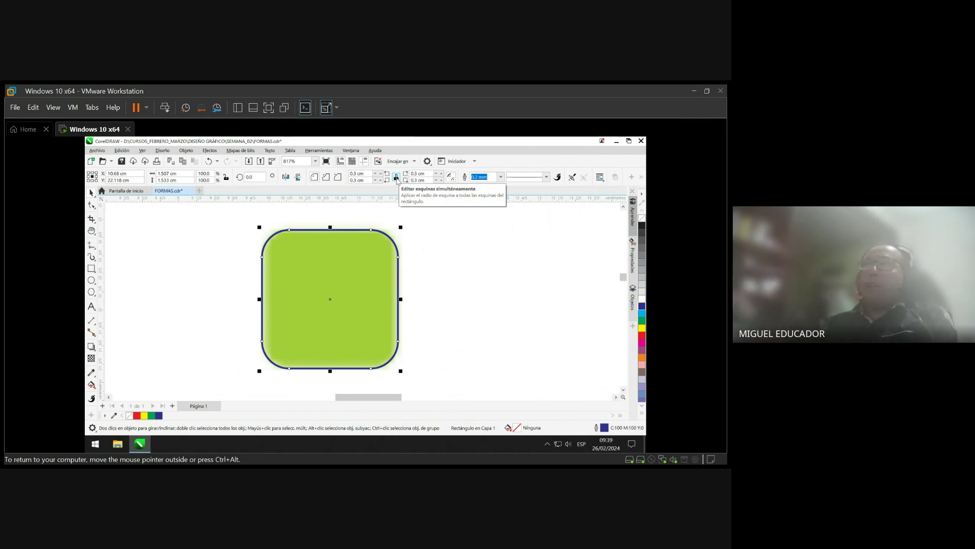
{"action": "left_click", "coordinate": [459, 259]}
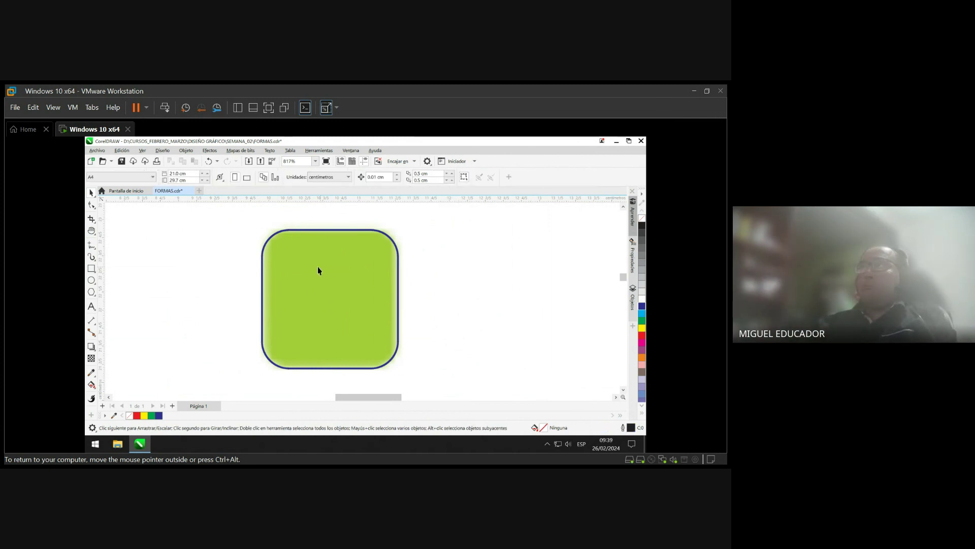
{"action": "left_click", "coordinate": [317, 265]}
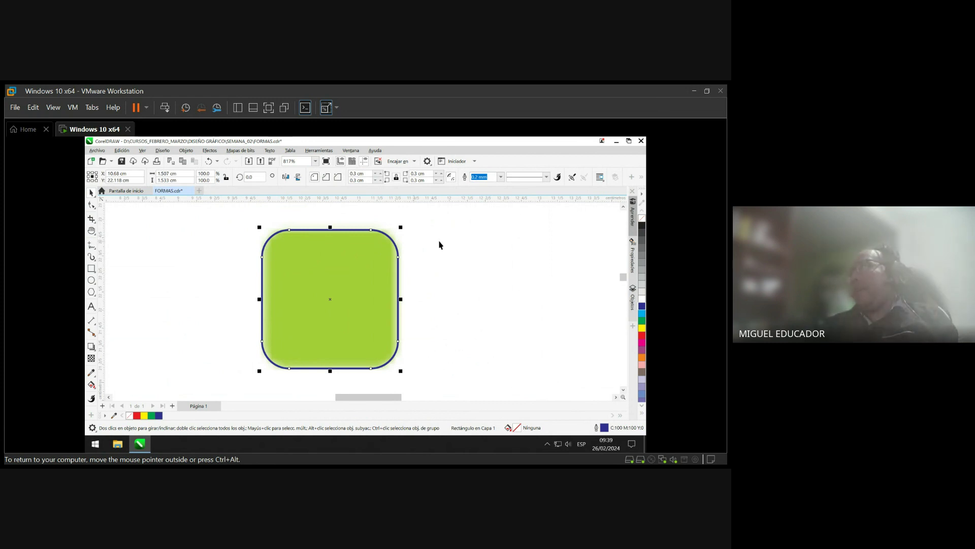
{"action": "left_click", "coordinate": [353, 250]}
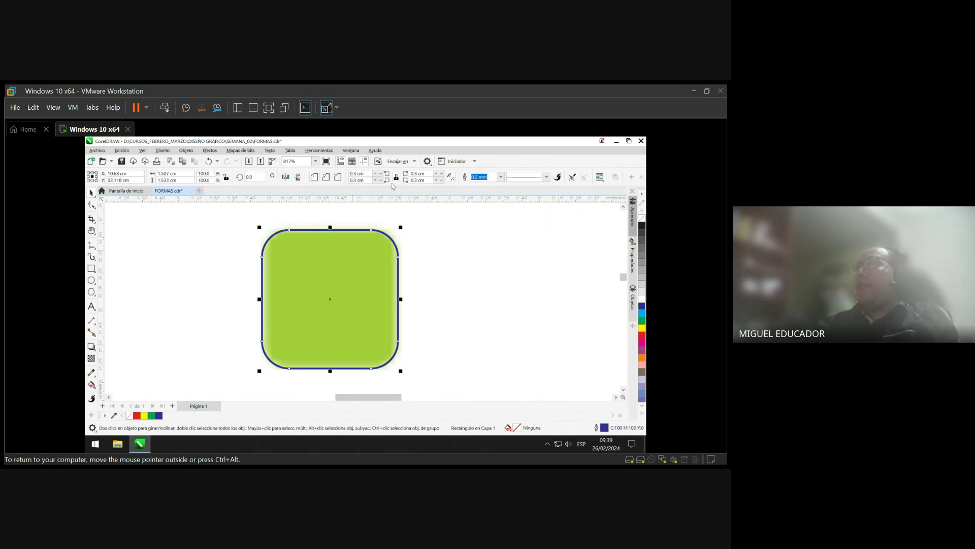
{"action": "left_click", "coordinate": [377, 176]}
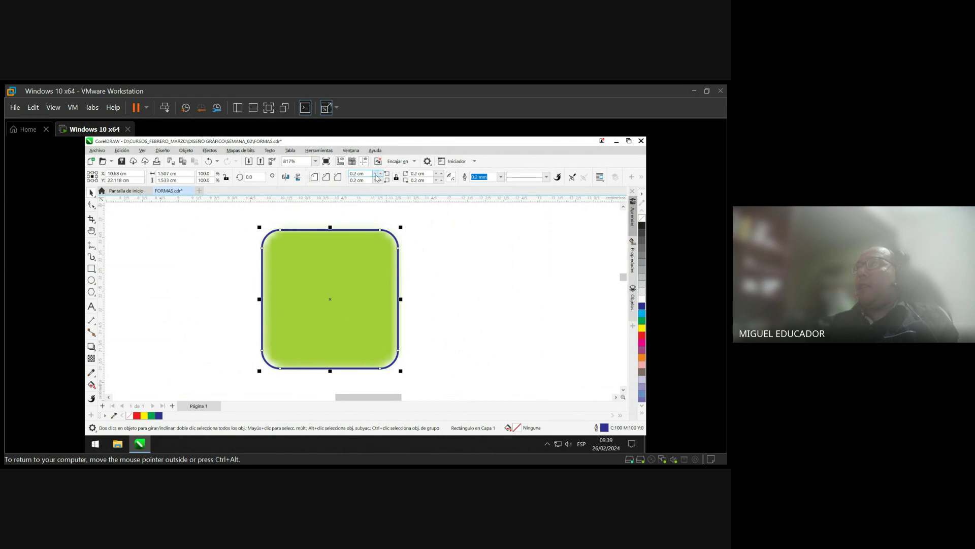
{"action": "left_click", "coordinate": [381, 173]}
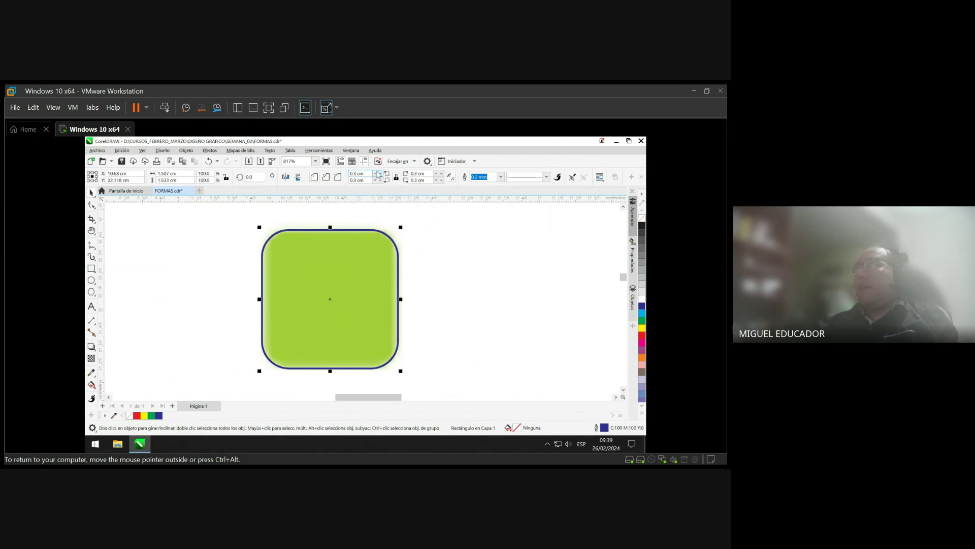
{"action": "left_click", "coordinate": [439, 268]}
- Bring the chest bar, arms and torso below the neck into view with the Hand tool, and return to the Pick tool
{"action": "scroll", "coordinate": [448, 326], "scroll_direction": "down", "scroll_amount": 2}
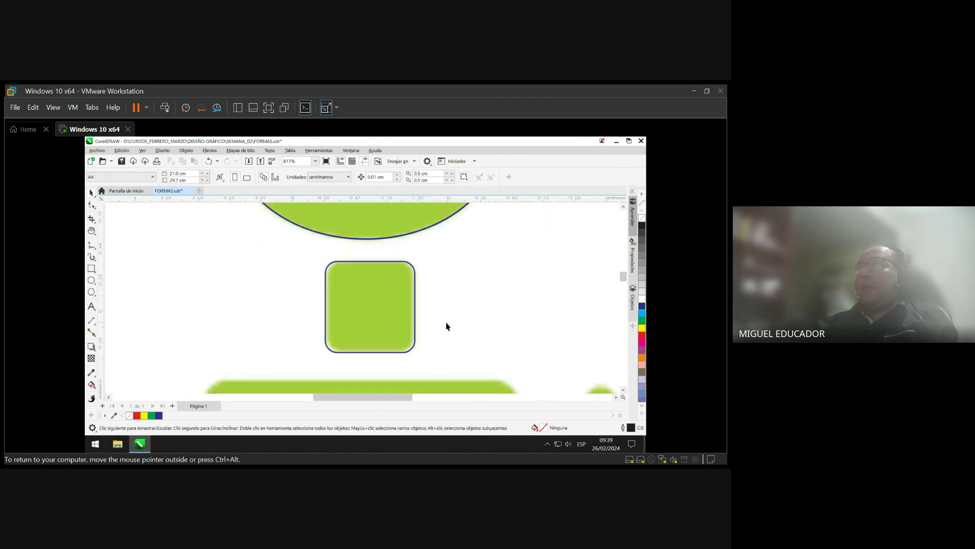
{"action": "scroll", "coordinate": [443, 326], "scroll_direction": "down", "scroll_amount": 3}
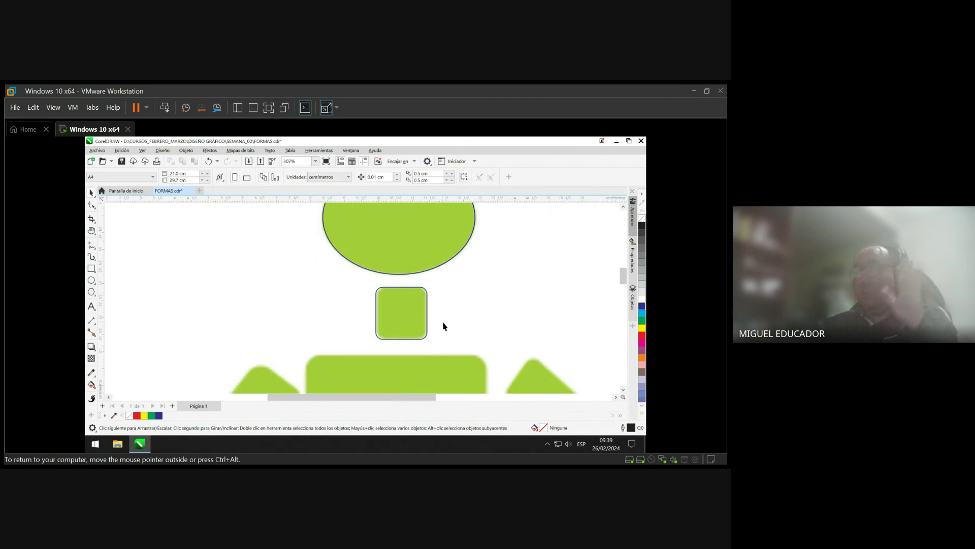
{"action": "scroll", "coordinate": [457, 316], "scroll_direction": "down", "scroll_amount": 2}
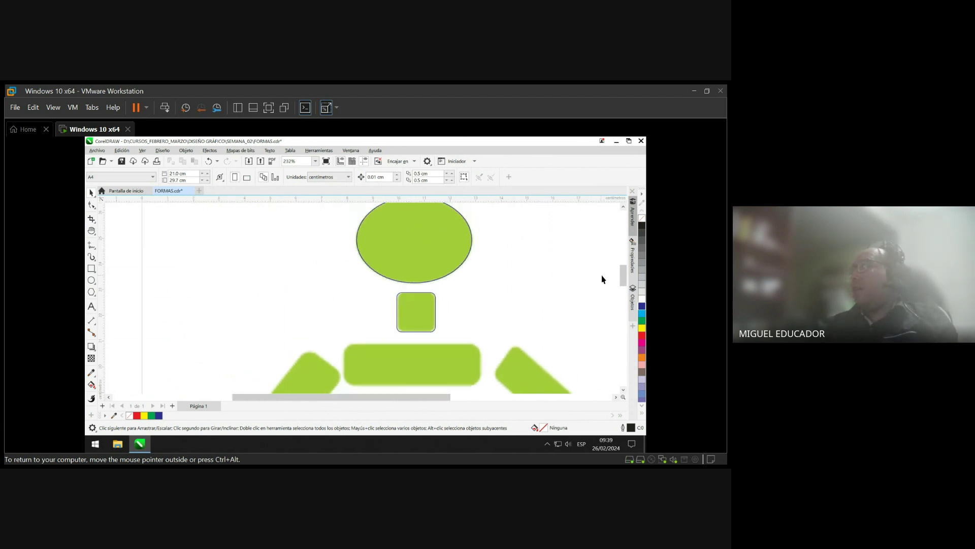
{"action": "left_click_drag", "start_coordinate": [623, 276], "coordinate": [628, 284]}
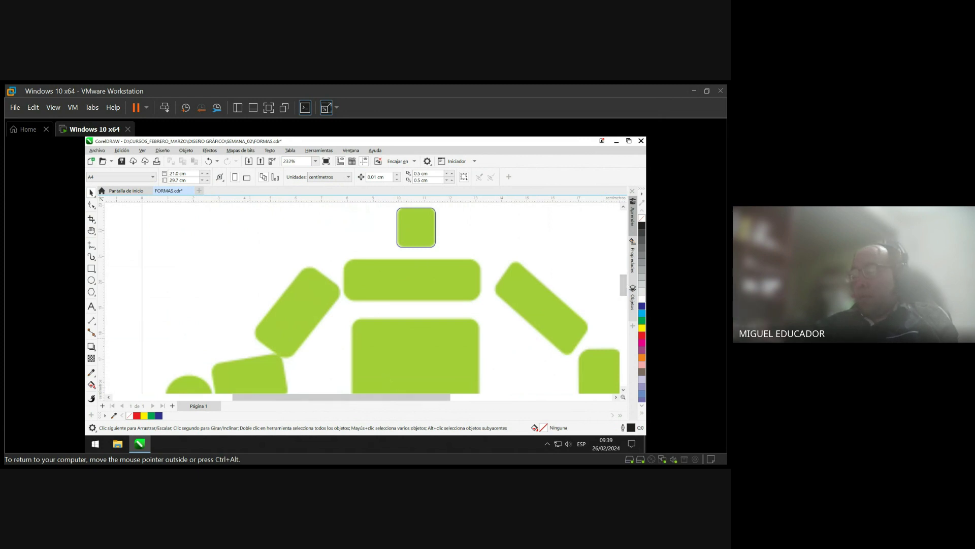
{"action": "key", "text": "h"}
{"action": "left_click_drag", "start_coordinate": [455, 342], "coordinate": [392, 320]}
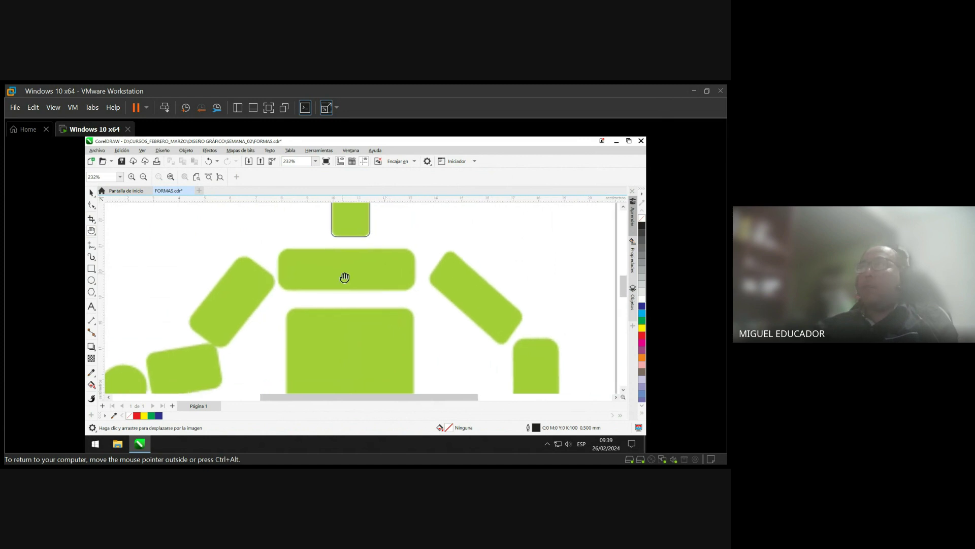
{"action": "left_click_drag", "start_coordinate": [342, 287], "coordinate": [343, 302]}
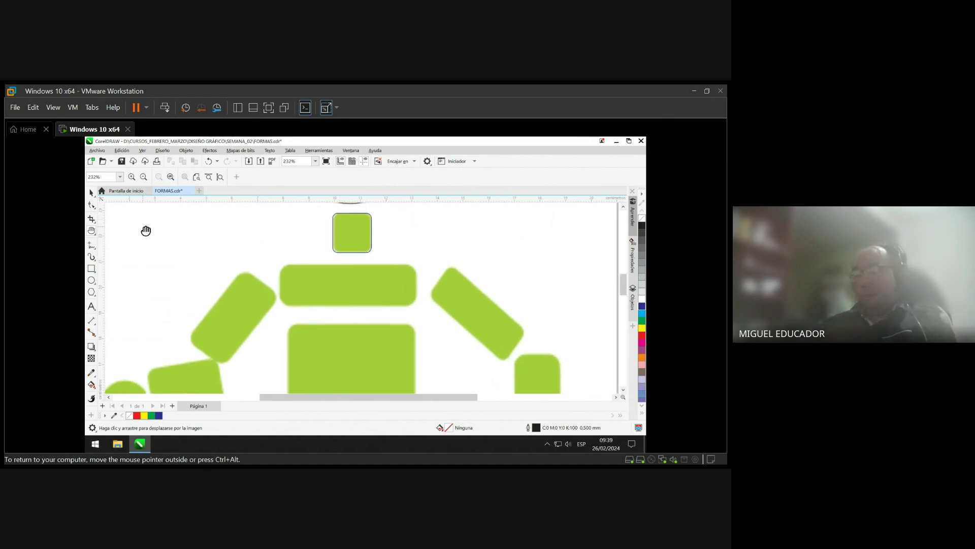
{"action": "key", "text": "space"}
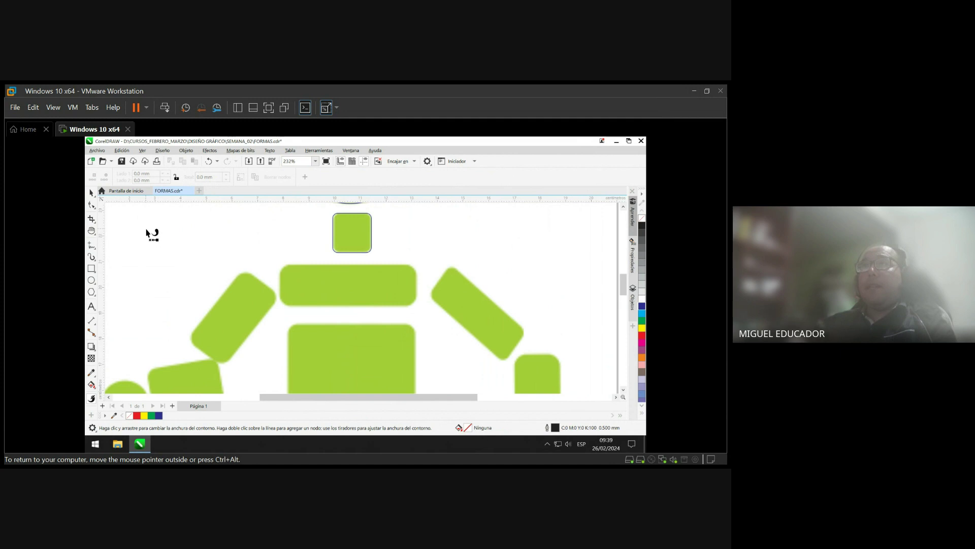
{"action": "left_click", "coordinate": [91, 192]}
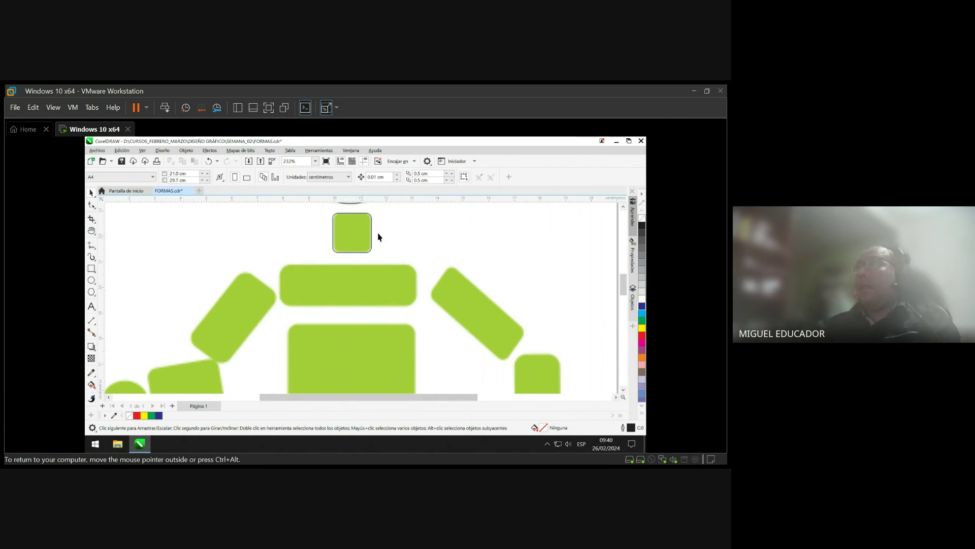
- Try moving the neck rectangle down onto the chest bar, and undo the move
{"action": "left_click", "coordinate": [362, 231]}
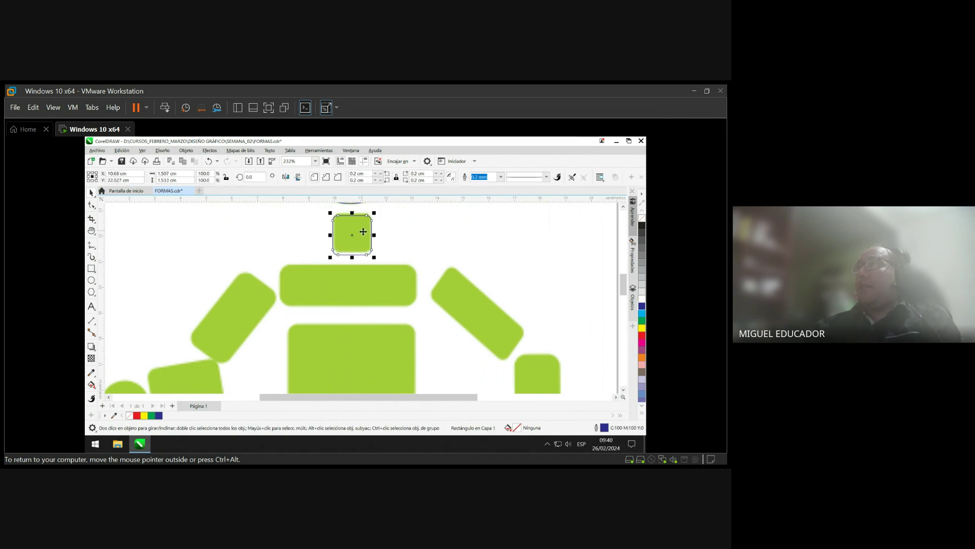
{"action": "left_click", "coordinate": [383, 235]}
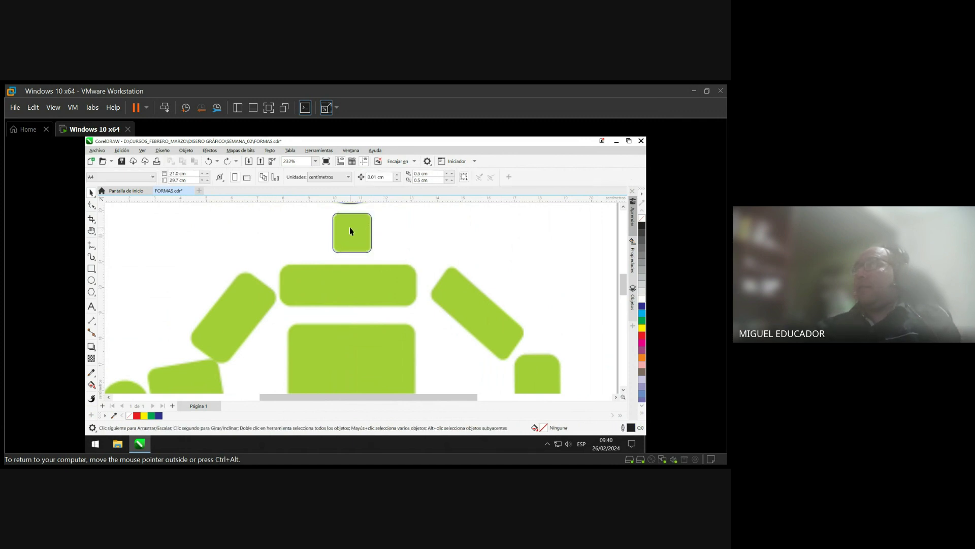
{"action": "left_click", "coordinate": [349, 231]}
{"action": "left_click_drag", "start_coordinate": [350, 231], "coordinate": [355, 277]}
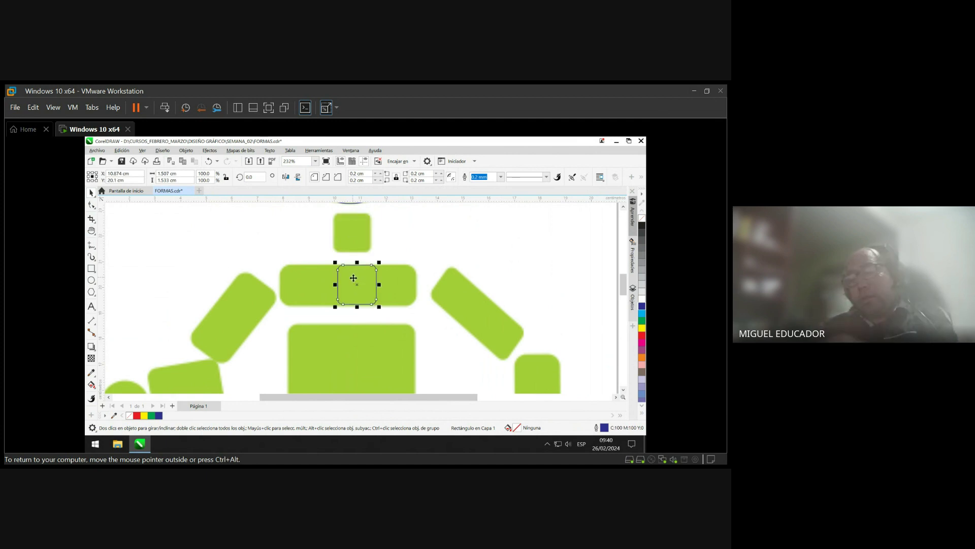
{"action": "key", "text": "ctrl+z"}
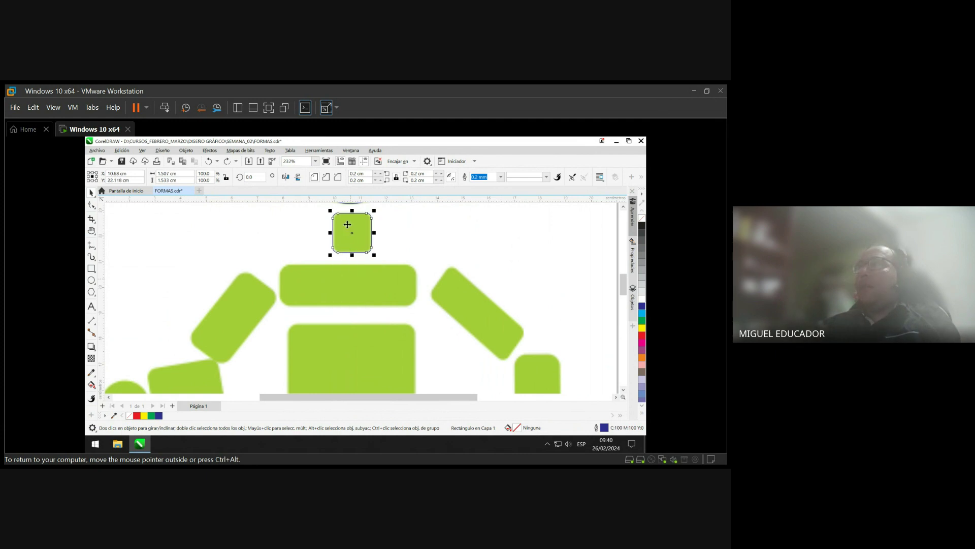
- Copy the neck rectangle and try to paste it over the chest bar of the locked image
{"action": "right_click", "coordinate": [348, 224]}
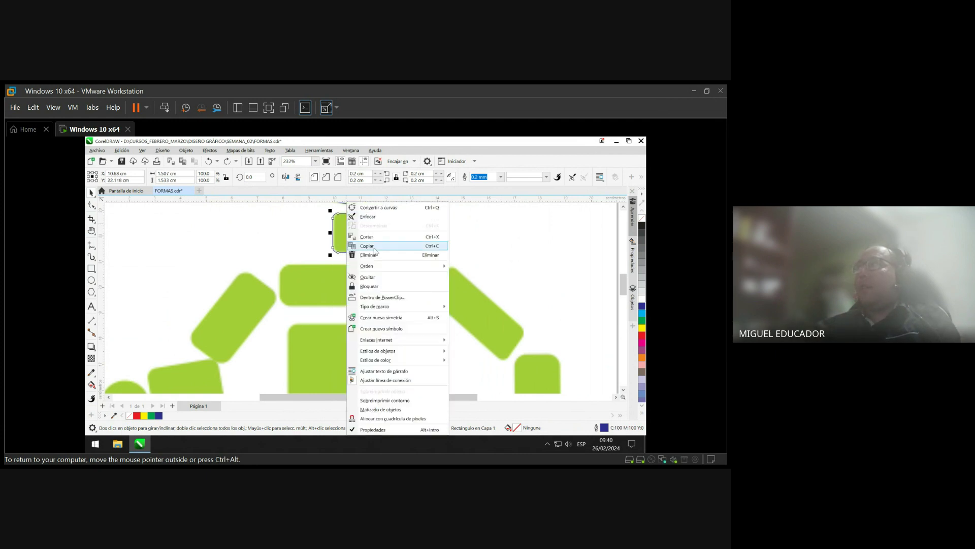
{"action": "left_click", "coordinate": [375, 248]}
{"action": "right_click", "coordinate": [340, 293]}
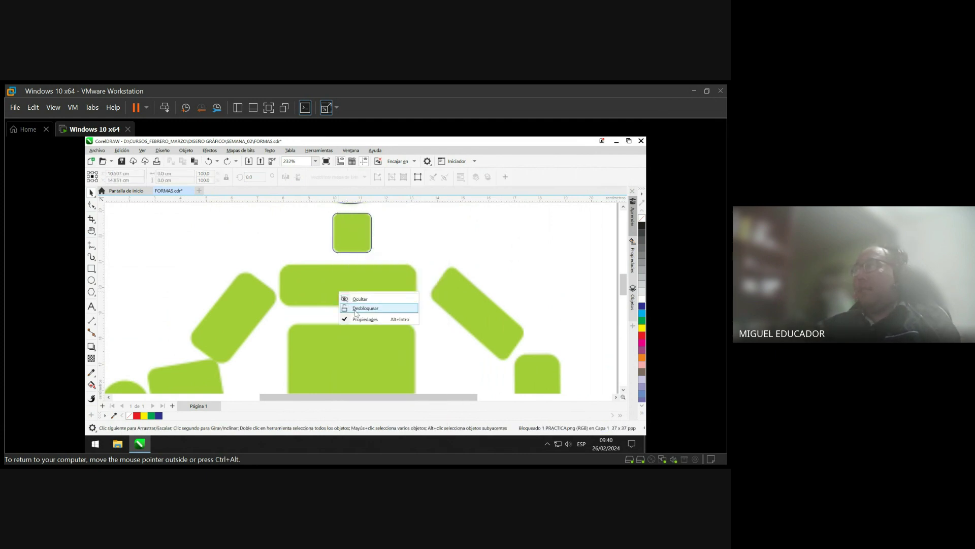
{"action": "right_click", "coordinate": [306, 287]}
{"action": "left_click", "coordinate": [402, 263]}
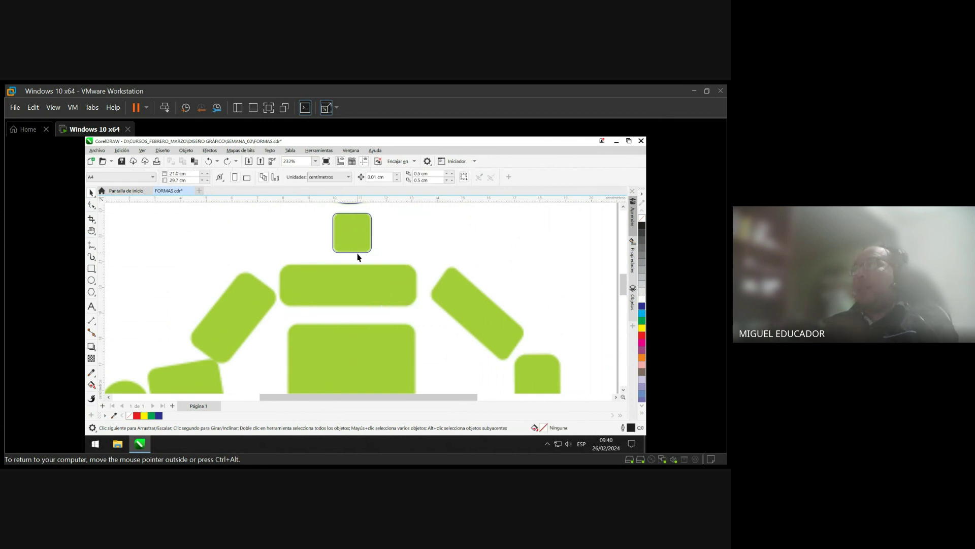
- Duplicate the neck rectangle straight down onto the middle of the chest bar and align the copy vertically with the bar
{"action": "left_click", "coordinate": [351, 232]}
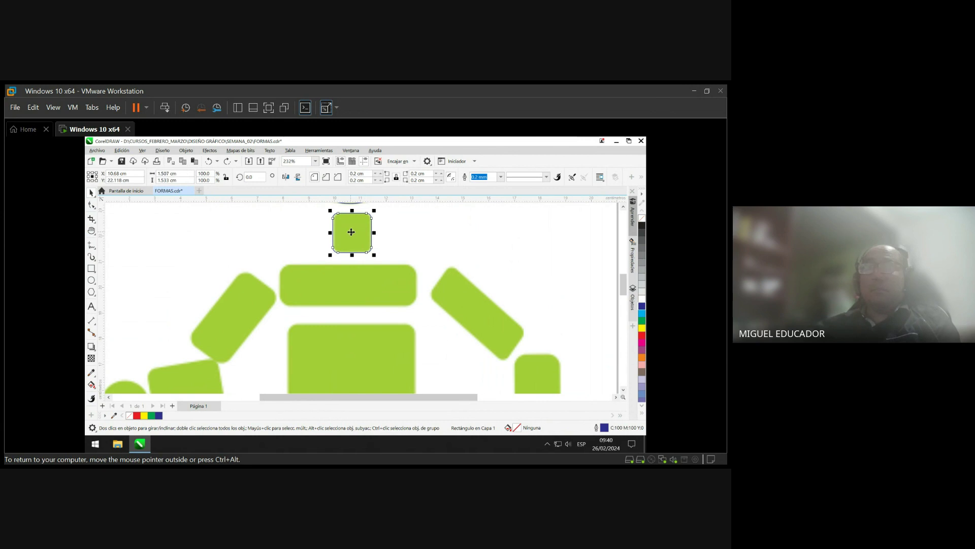
{"action": "left_click_drag", "start_coordinate": [353, 223], "coordinate": [353, 278]}
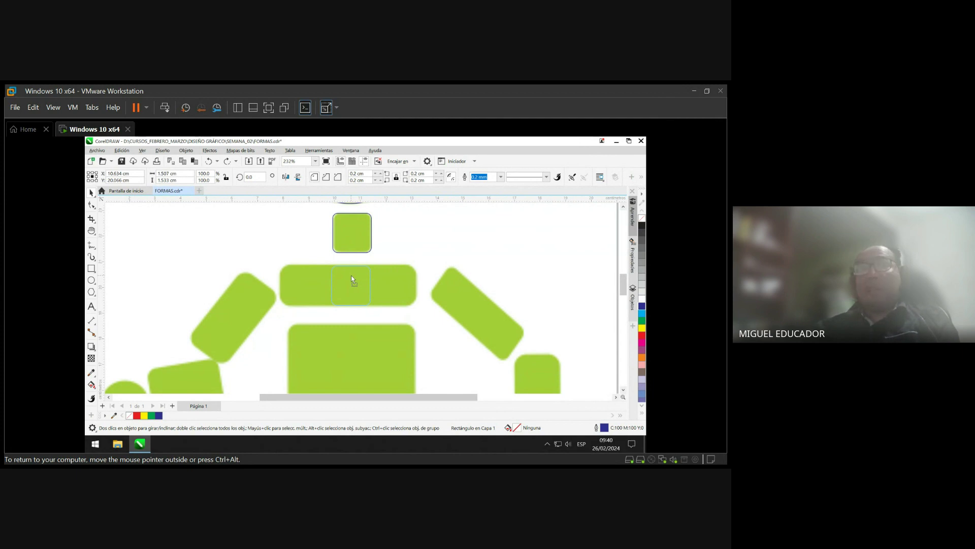
{"action": "left_click_drag", "start_coordinate": [352, 278], "coordinate": [352, 278]}
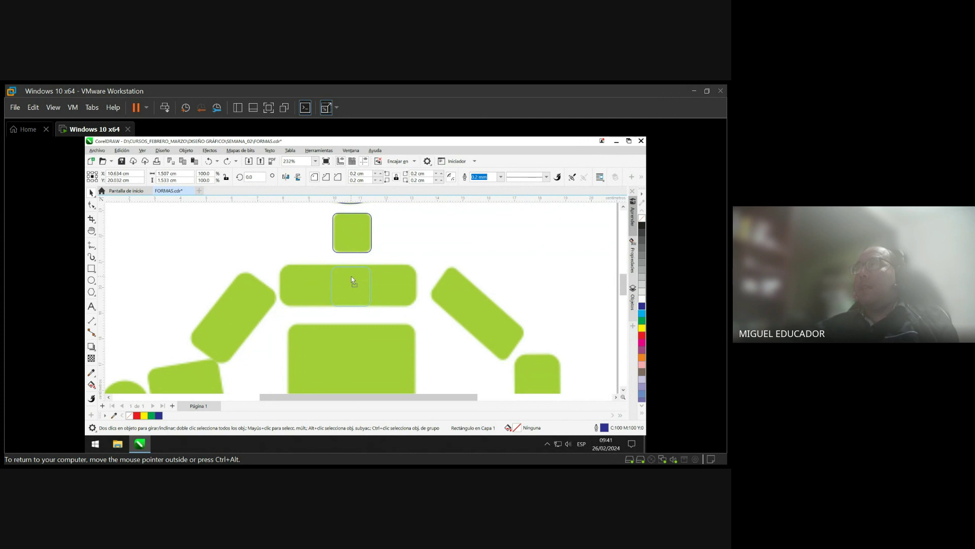
{"action": "left_click_drag", "start_coordinate": [353, 279], "coordinate": [351, 277]}
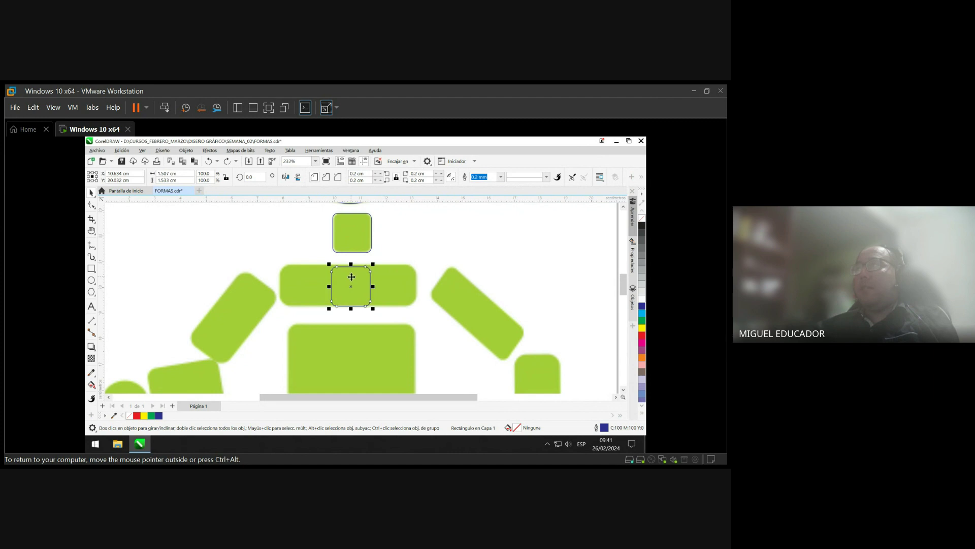
{"action": "left_click", "coordinate": [405, 262]}
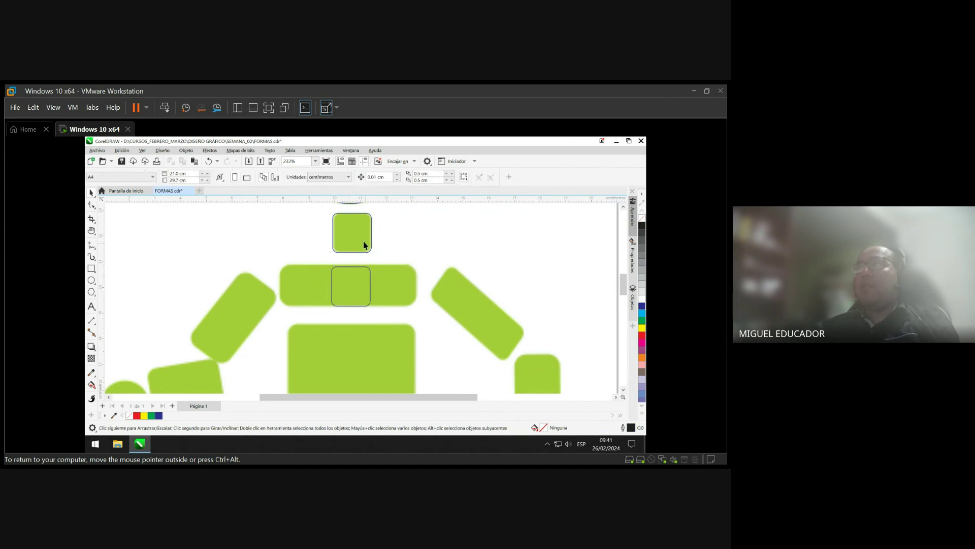
{"action": "left_click", "coordinate": [357, 285]}
{"action": "left_click_drag", "start_coordinate": [357, 279], "coordinate": [359, 280]}
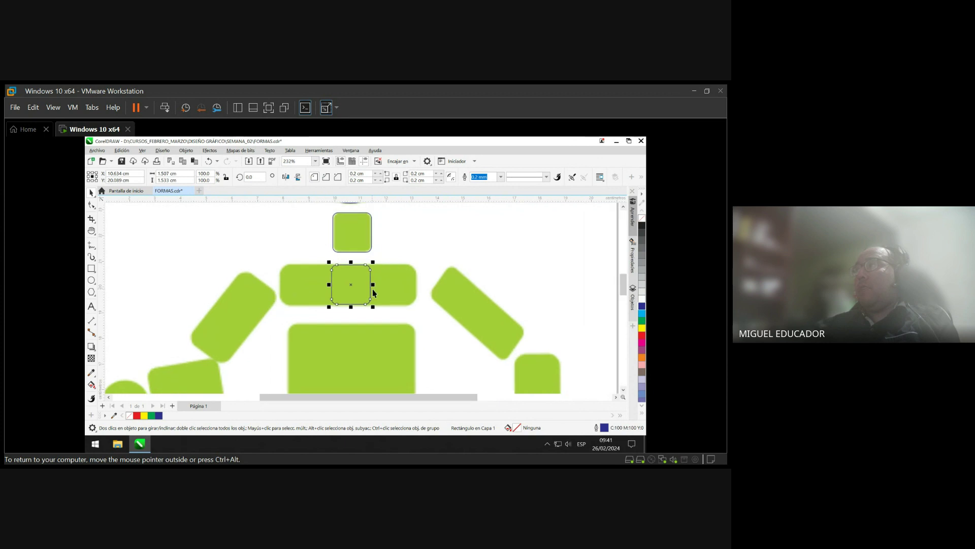
- Stretch the duplicated rectangle sideways in both directions to about 5.28 cm wide so it spans the chest bar
{"action": "scroll", "coordinate": [386, 293], "scroll_direction": "up", "scroll_amount": 2}
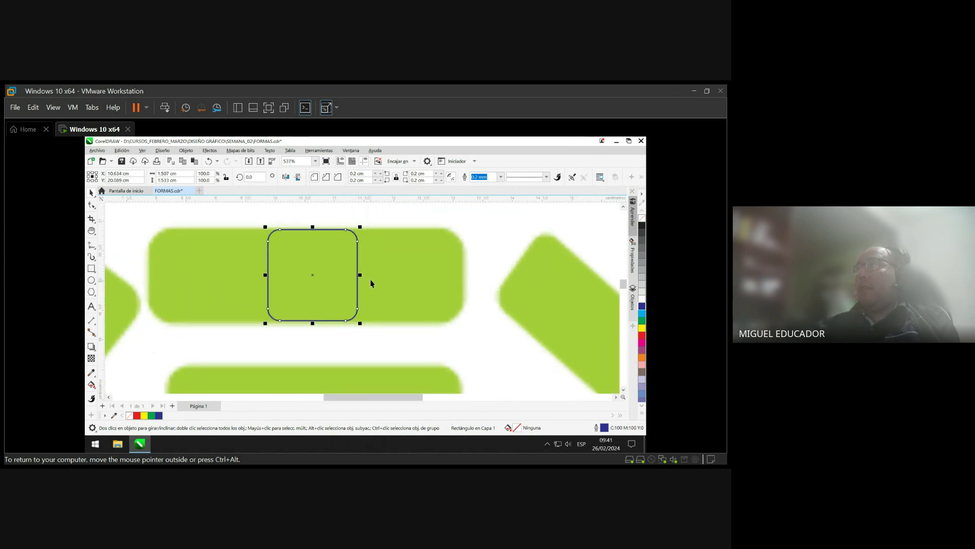
{"action": "left_click_drag", "start_coordinate": [359, 274], "coordinate": [464, 274]}
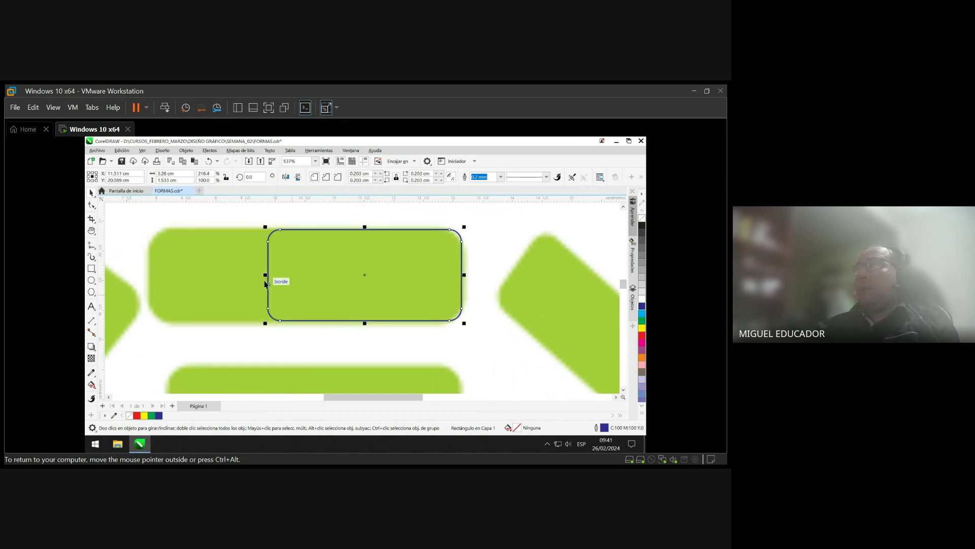
{"action": "left_click_drag", "start_coordinate": [265, 277], "coordinate": [146, 287]}
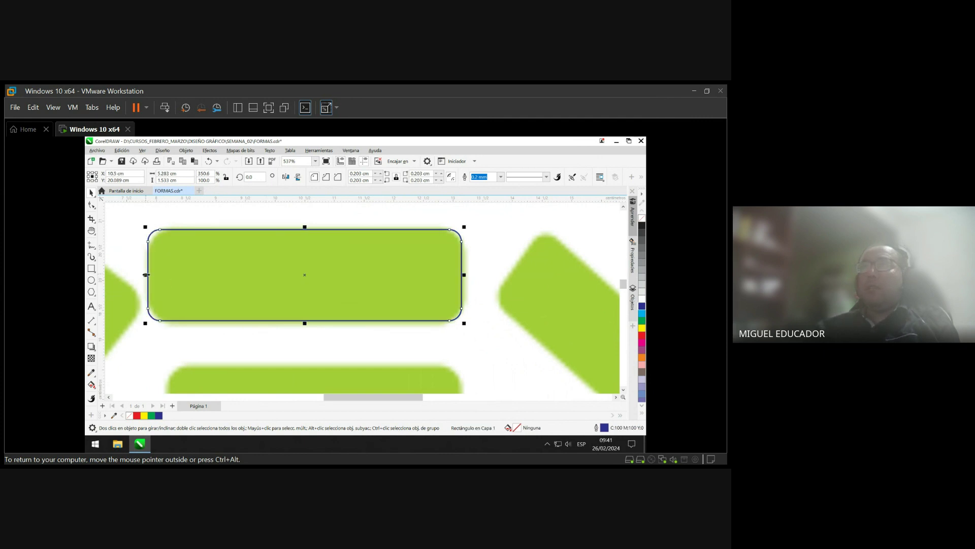
{"action": "left_click", "coordinate": [147, 228]}
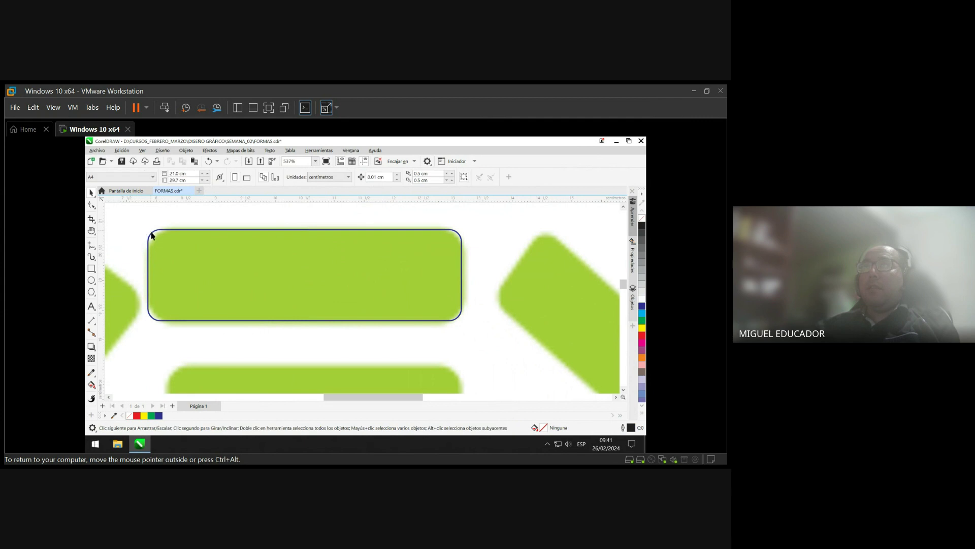
- Enlarge the chest rectangle to about 5.35 by 1.65 cm to fit the bar's edges, and deselect it
{"action": "left_click", "coordinate": [178, 234]}
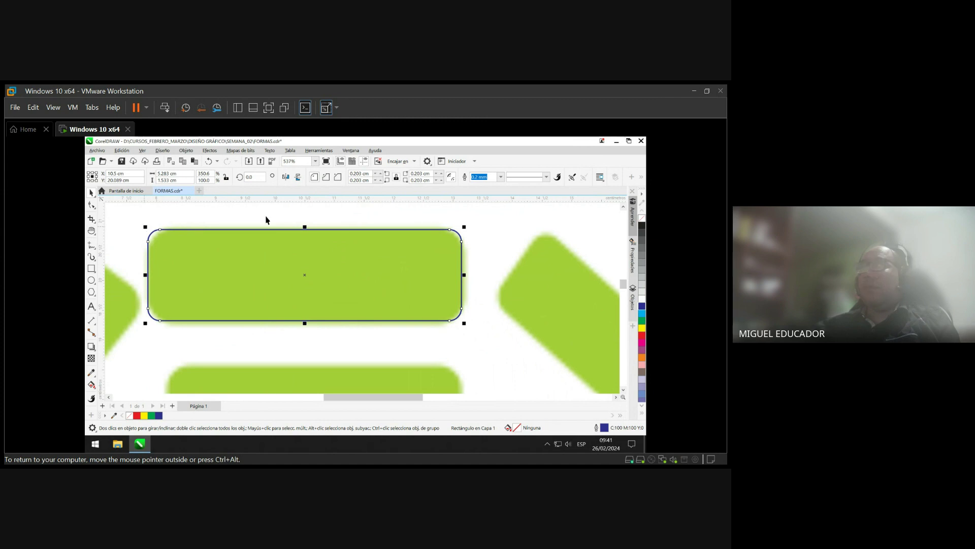
{"action": "left_click_drag", "start_coordinate": [306, 225], "coordinate": [306, 223]}
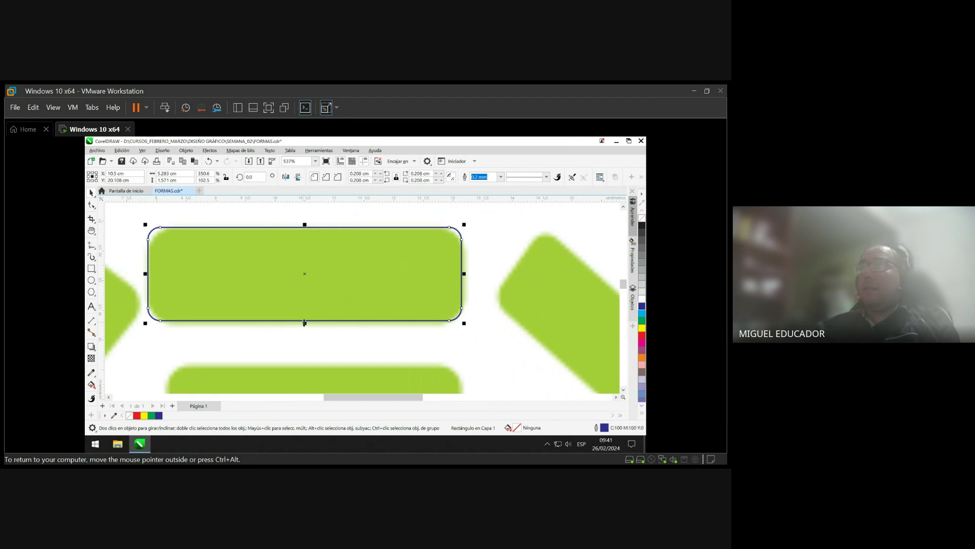
{"action": "left_click_drag", "start_coordinate": [305, 323], "coordinate": [306, 327]}
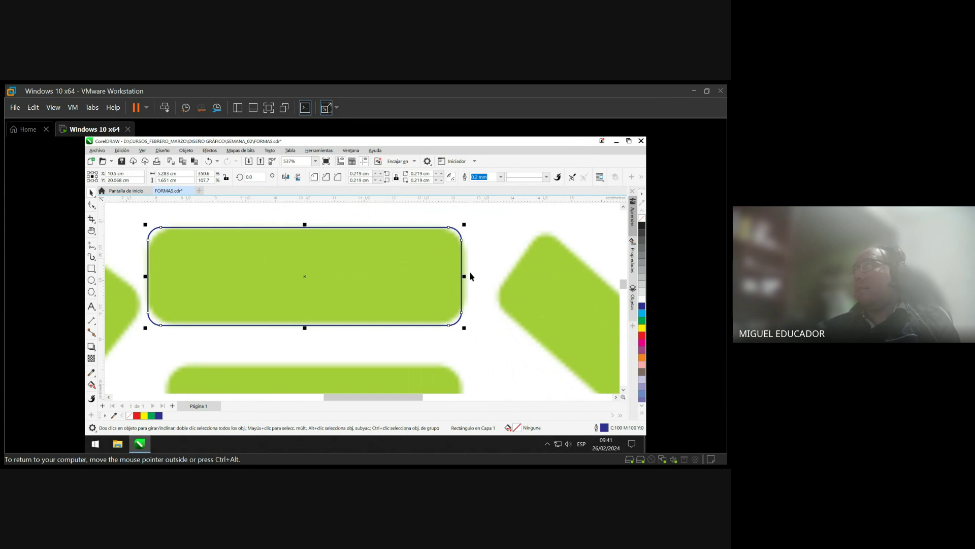
{"action": "left_click_drag", "start_coordinate": [464, 276], "coordinate": [468, 276]}
{"action": "left_click", "coordinate": [490, 258]}
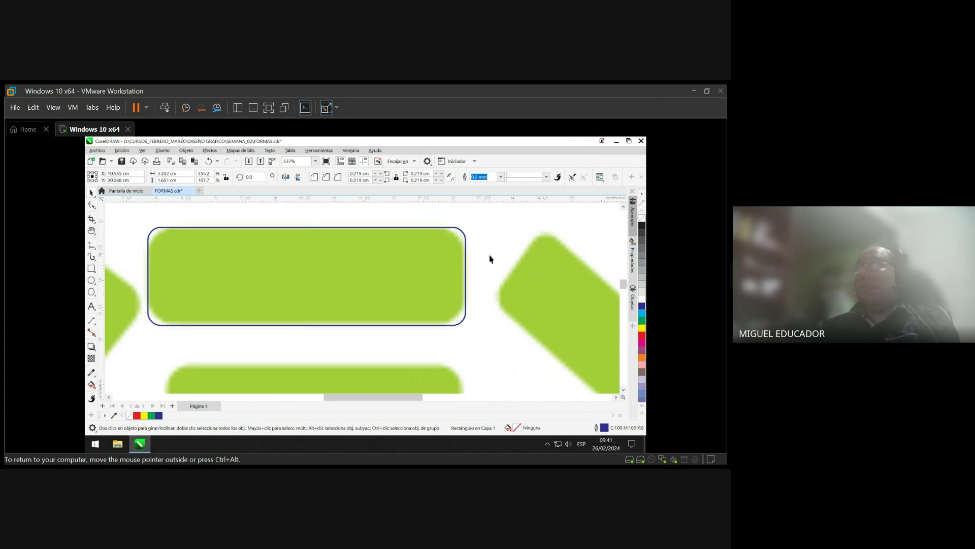
- Set the corner radius of the chest rectangle to 0.4 cm on all corners
{"action": "left_click", "coordinate": [411, 254]}
{"action": "left_click", "coordinate": [381, 174]}
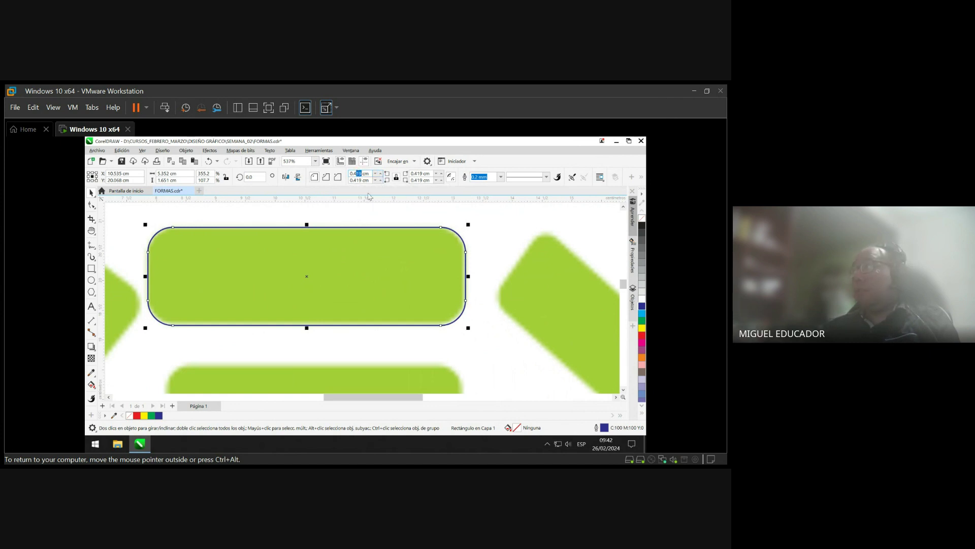
{"action": "type", "text": "0"}
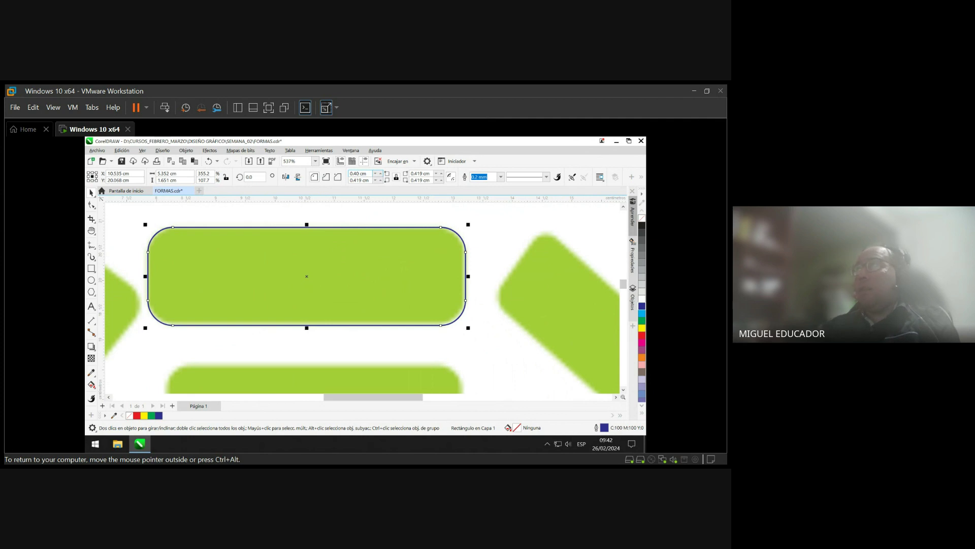
{"action": "key", "text": "Return"}
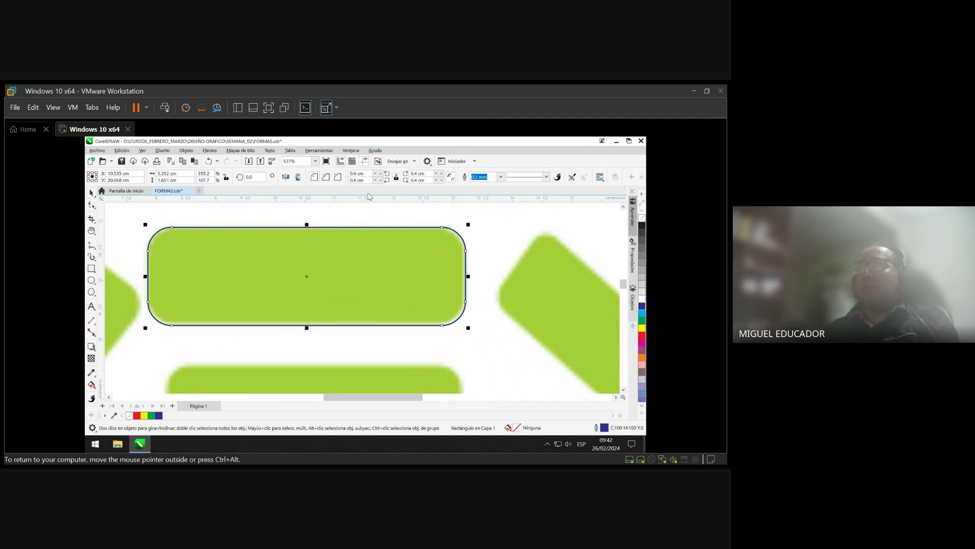
- Nudge the chest rectangle 0.01 cm to the left, save the document, and deselect the rectangle
{"action": "key", "text": "Left"}
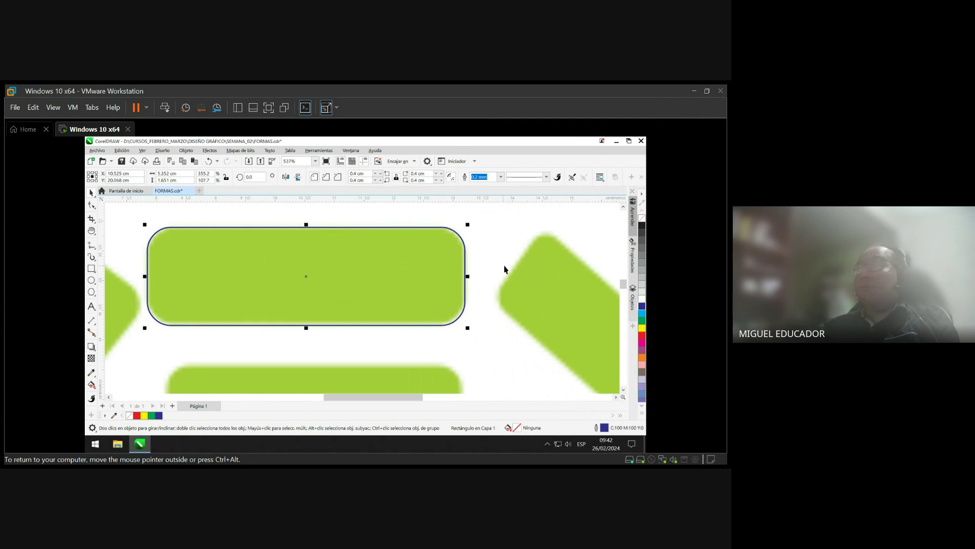
{"action": "key", "text": "ctrl+s"}
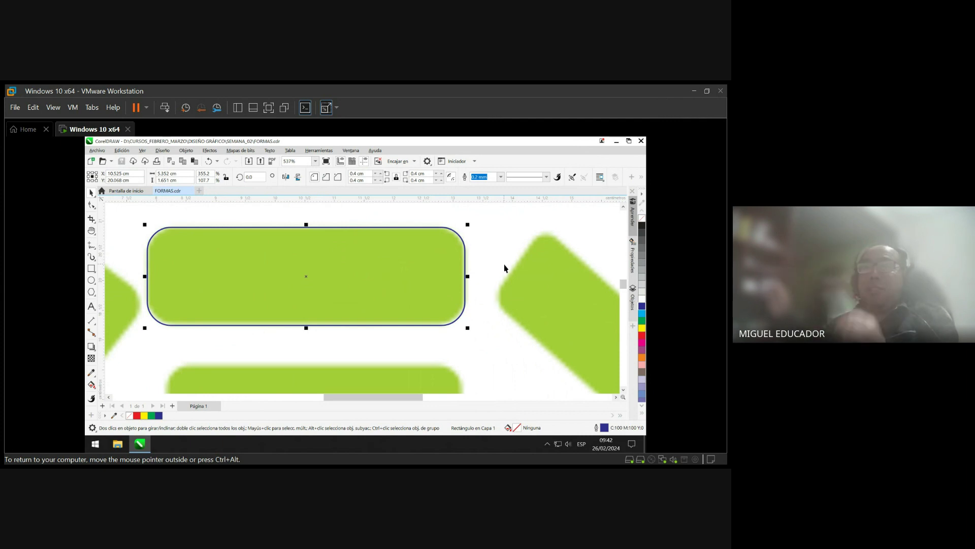
{"action": "left_click", "coordinate": [484, 289]}
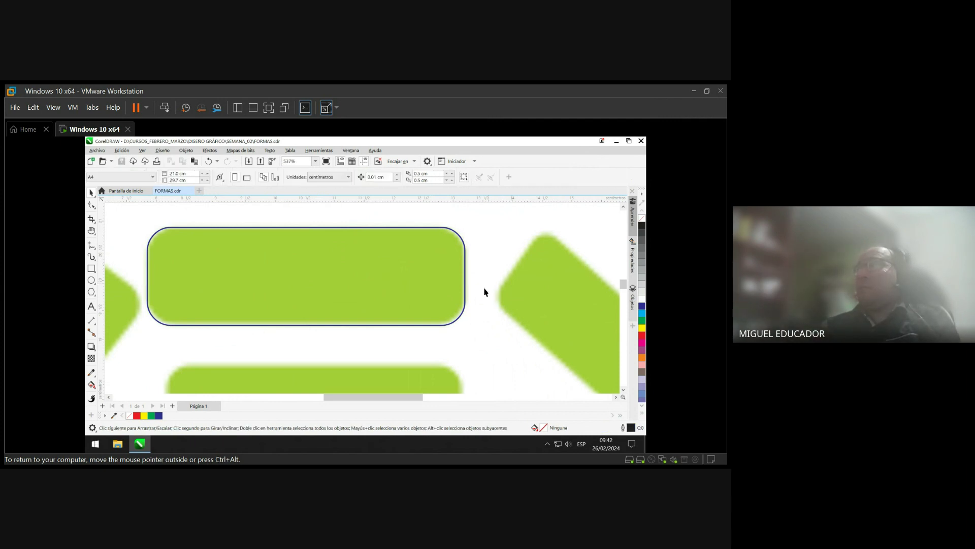
{"action": "scroll", "coordinate": [476, 311], "scroll_direction": "down", "scroll_amount": 2}
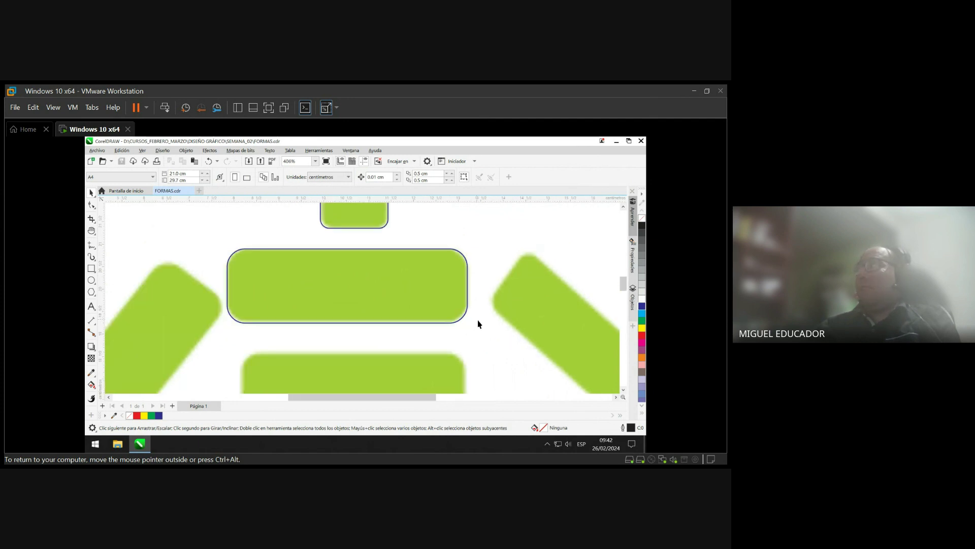
{"action": "scroll", "coordinate": [477, 321], "scroll_direction": "down", "scroll_amount": 1}
{"action": "scroll", "coordinate": [485, 312], "scroll_direction": "down", "scroll_amount": 2}
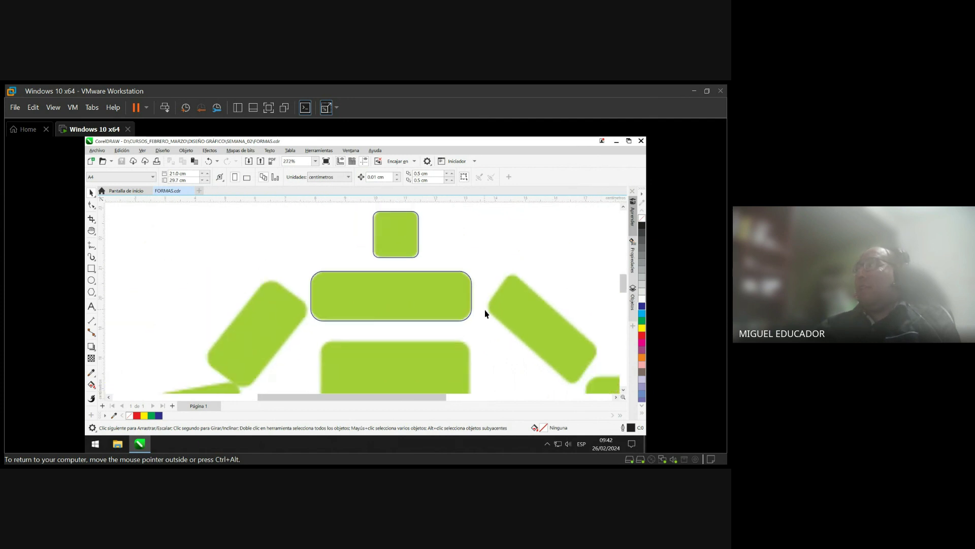
{"action": "left_click_drag", "start_coordinate": [619, 283], "coordinate": [622, 275]}
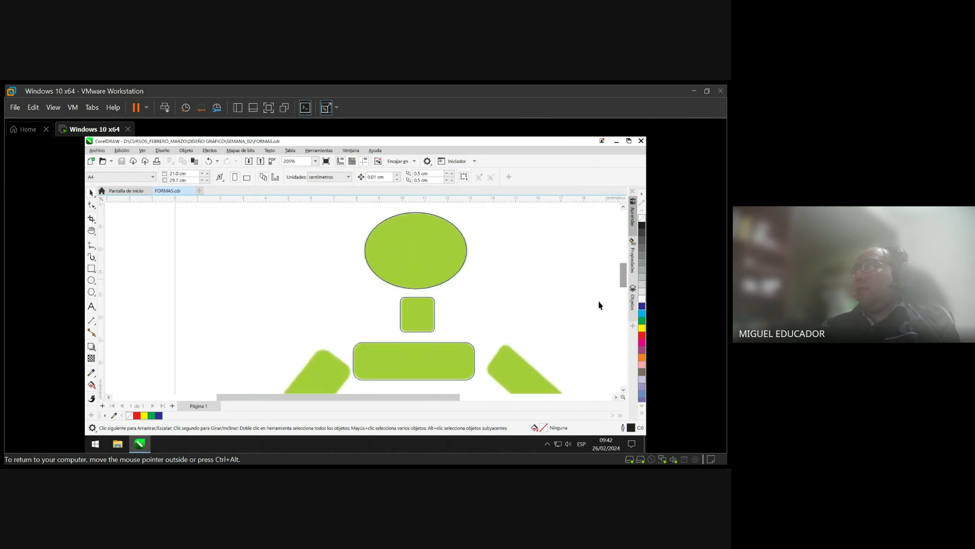
{"action": "left_click_drag", "start_coordinate": [447, 400], "coordinate": [479, 401]}
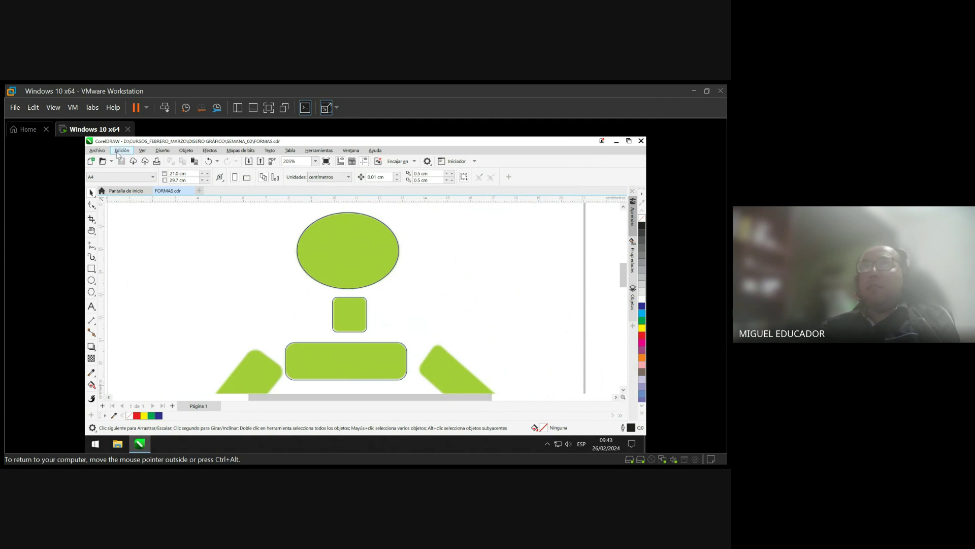
{"action": "left_click", "coordinate": [97, 150]}
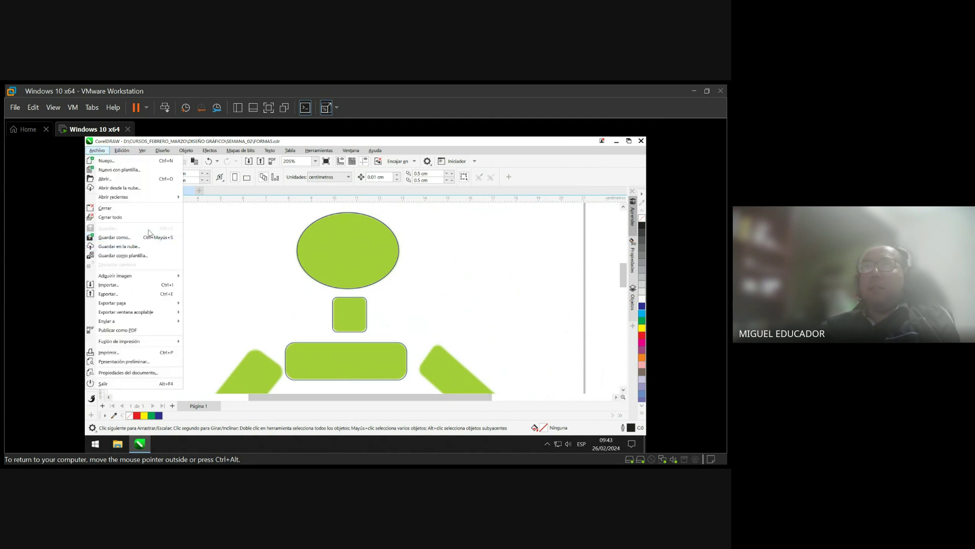
{"action": "left_click", "coordinate": [246, 242]}
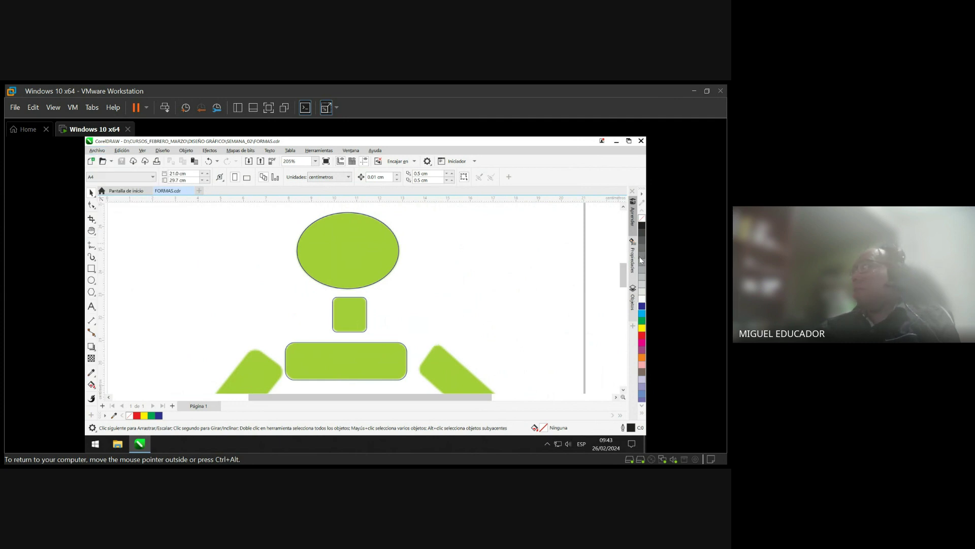
- Duplicate the chest rectangle down onto the upper part of the large torso block
{"action": "left_click_drag", "start_coordinate": [624, 273], "coordinate": [627, 290]}
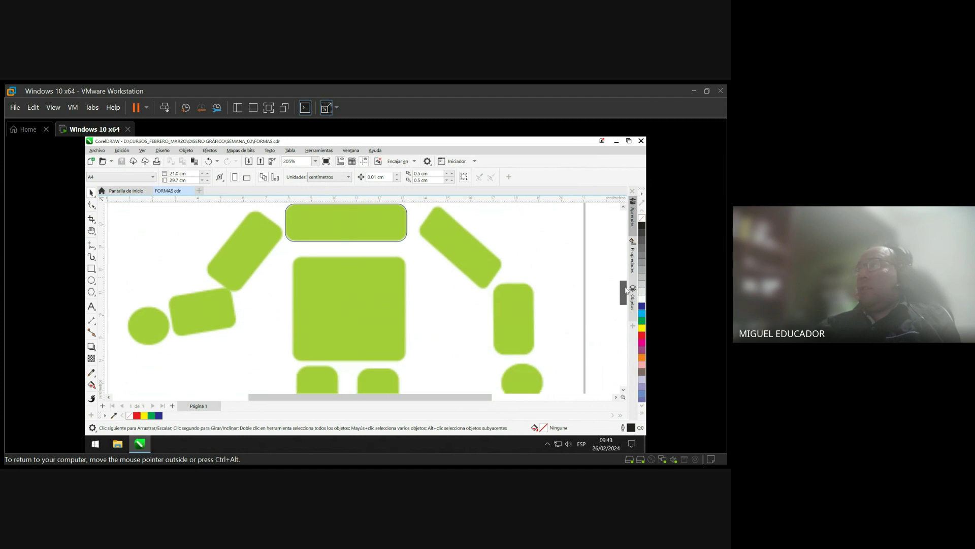
{"action": "left_click", "coordinate": [368, 218]}
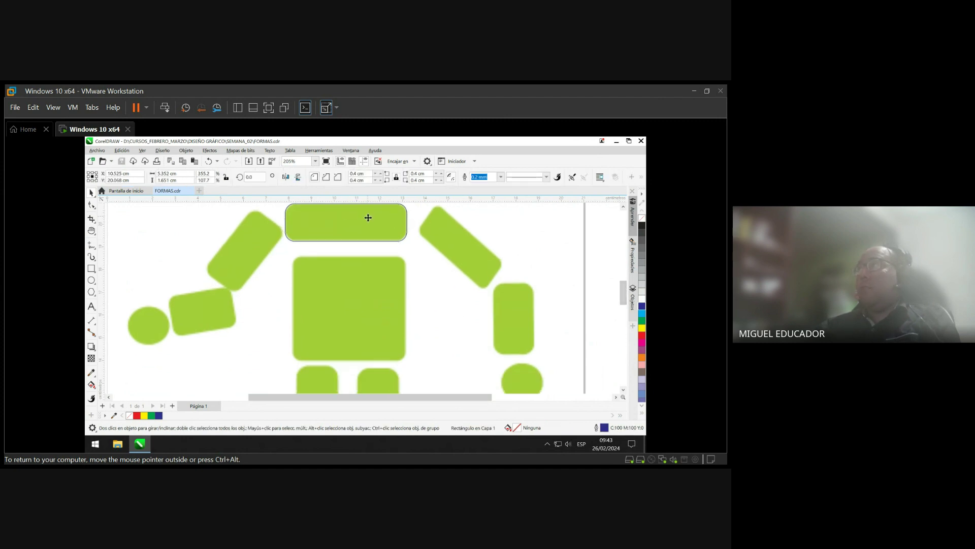
{"action": "left_click_drag", "start_coordinate": [368, 218], "coordinate": [370, 270]}
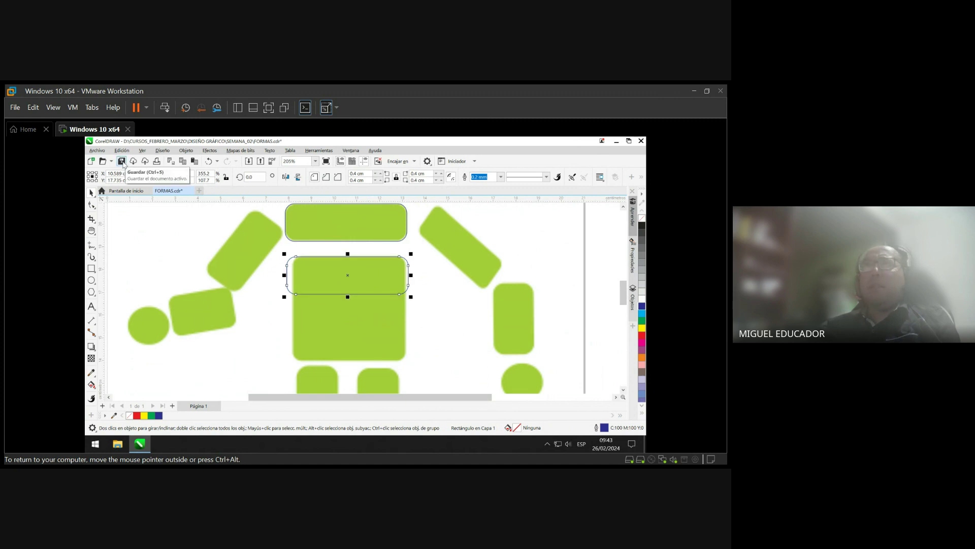
{"action": "left_click", "coordinate": [97, 151]}
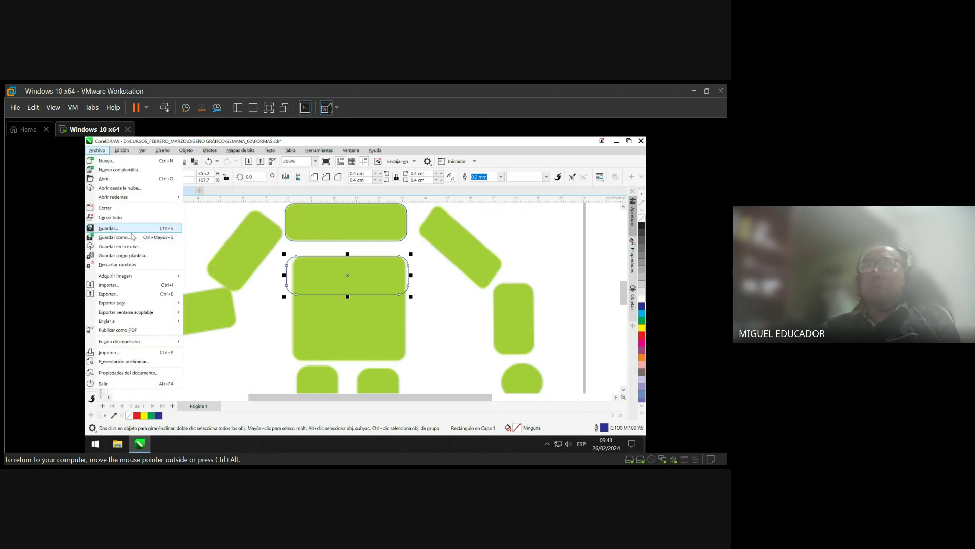
{"action": "left_click", "coordinate": [239, 239]}
{"action": "left_click", "coordinate": [322, 276]}
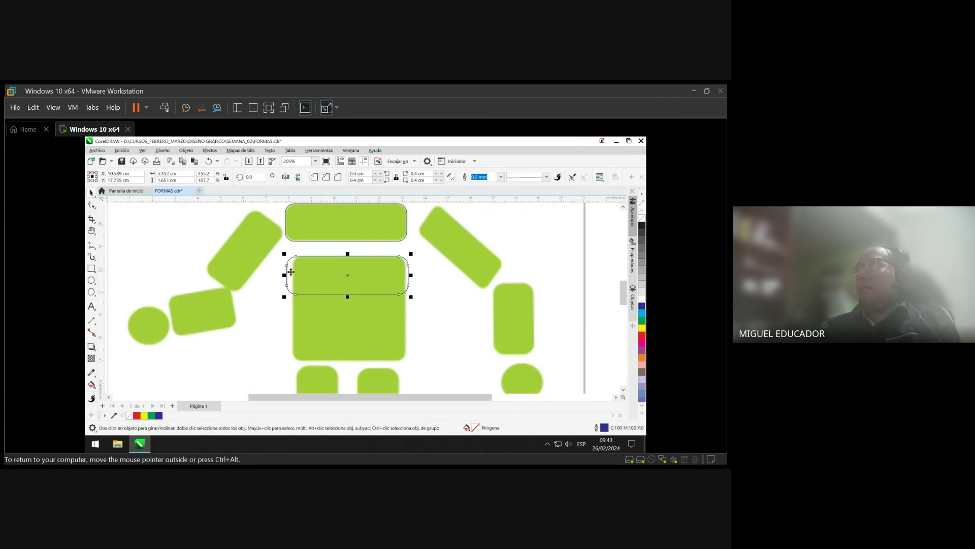
- Fit the duplicated rectangle to the torso block's edges, resizing it to about 4.97 by 4.58 cm, and deselect it
{"action": "left_click_drag", "start_coordinate": [284, 275], "coordinate": [293, 275]}
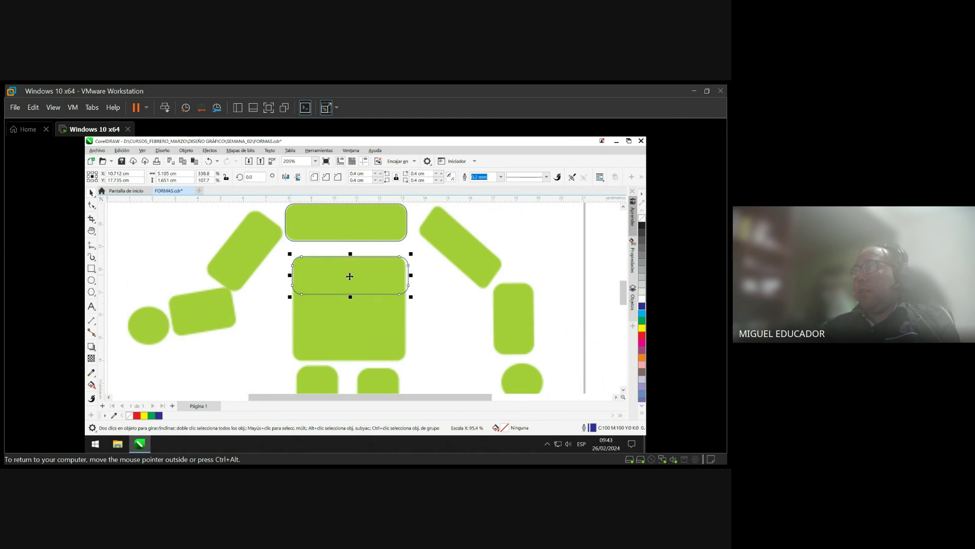
{"action": "left_click_drag", "start_coordinate": [407, 276], "coordinate": [408, 276]}
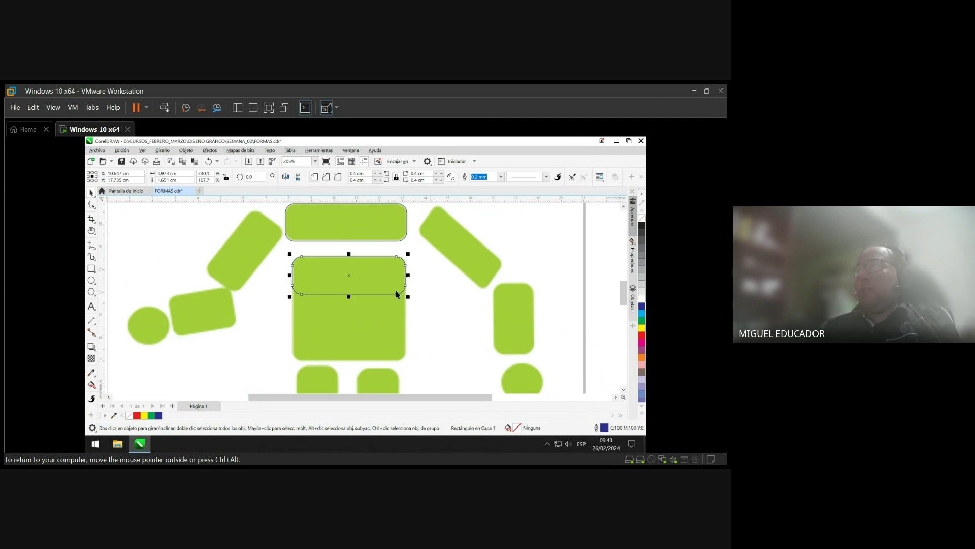
{"action": "left_click_drag", "start_coordinate": [348, 303], "coordinate": [351, 361]}
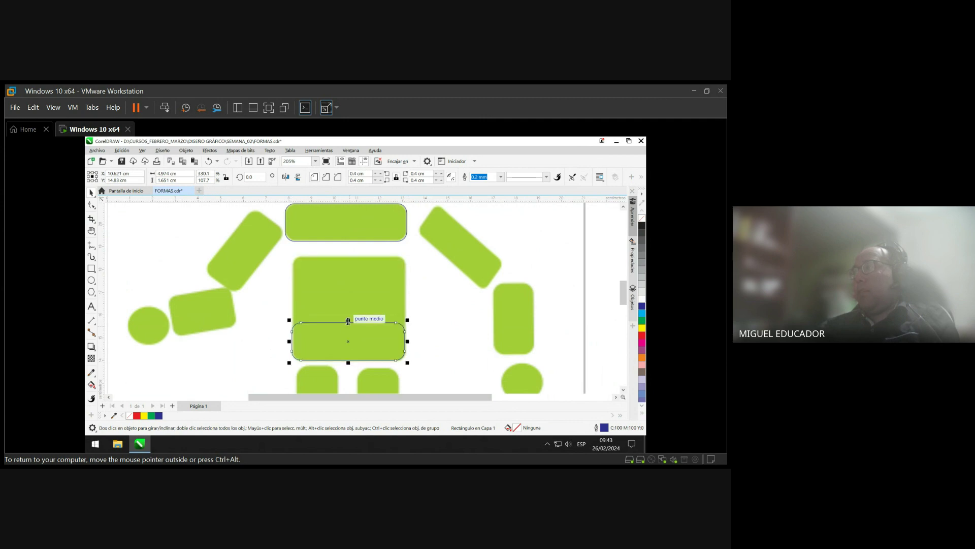
{"action": "left_click_drag", "start_coordinate": [349, 321], "coordinate": [349, 256]}
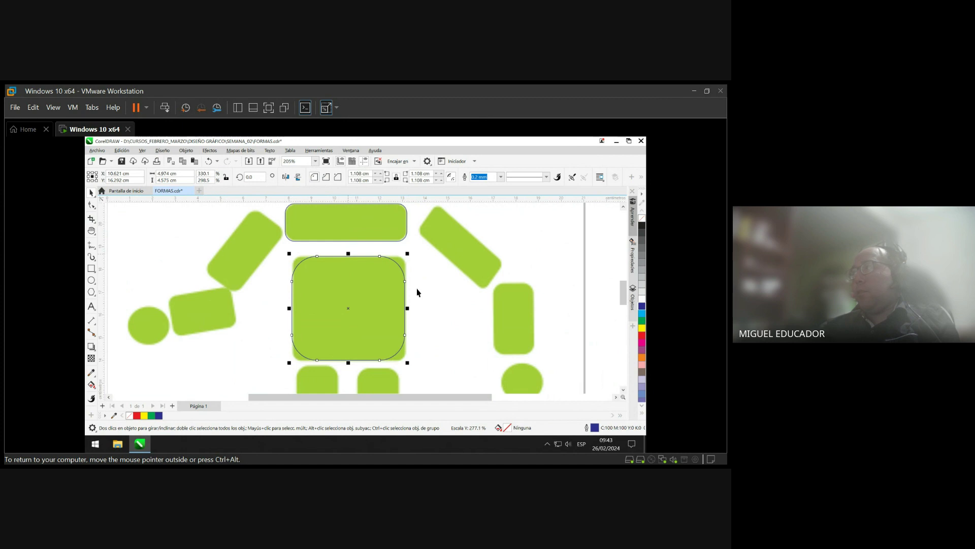
{"action": "left_click", "coordinate": [439, 320]}
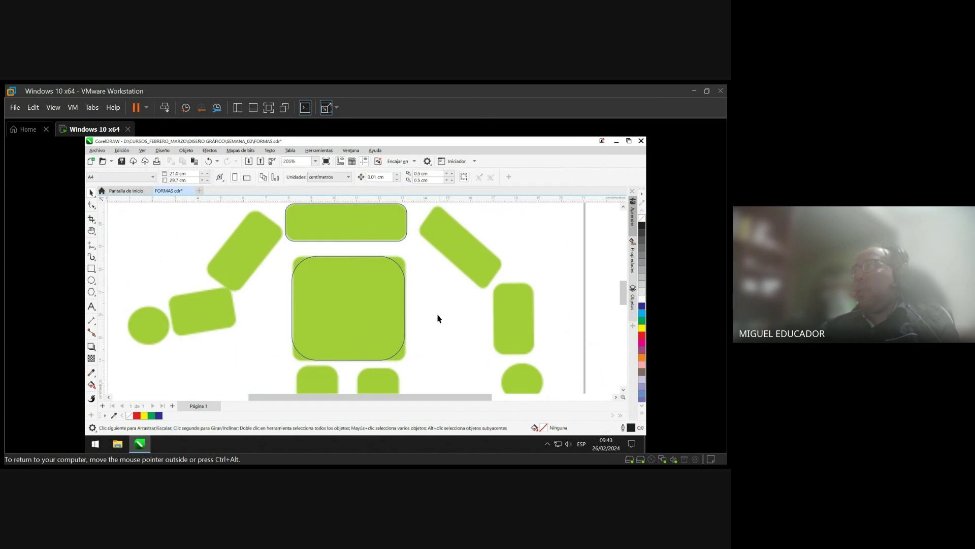
- Reduce the corner radius of the torso rectangle to 0.5 cm on all corners
{"action": "left_click", "coordinate": [382, 301]}
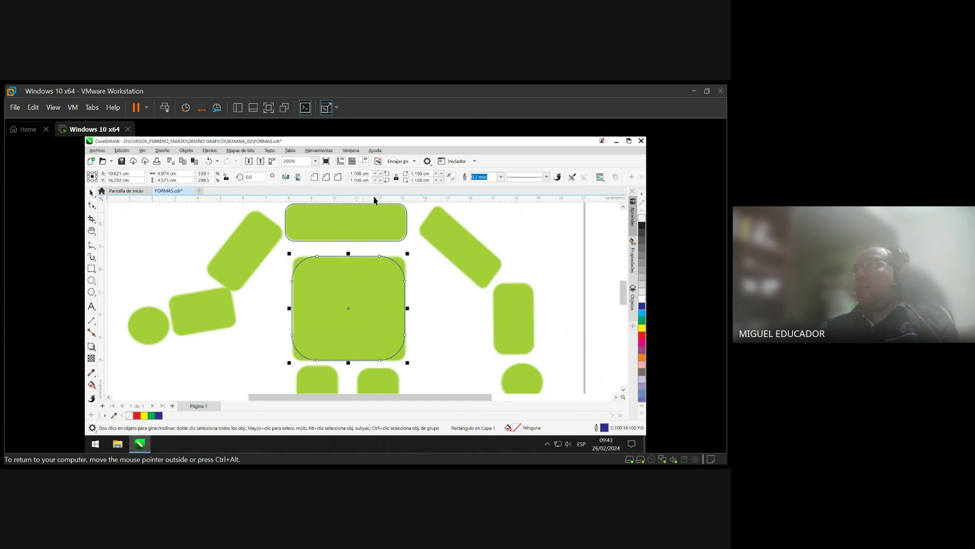
{"action": "left_click", "coordinate": [376, 175]}
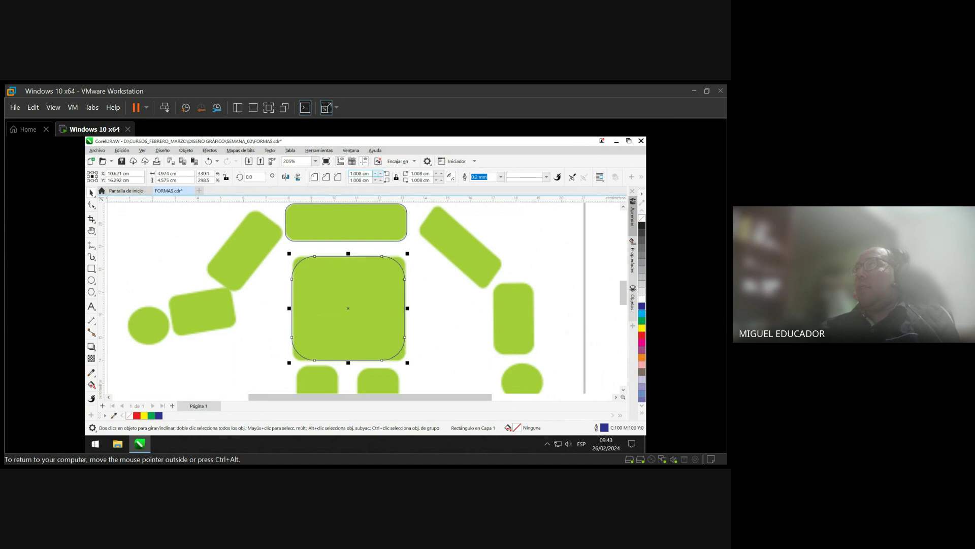
{"action": "left_click", "coordinate": [376, 176]}
{"action": "left_click", "coordinate": [377, 176]}
{"action": "left_click", "coordinate": [376, 175]}
{"action": "left_click", "coordinate": [377, 176]}
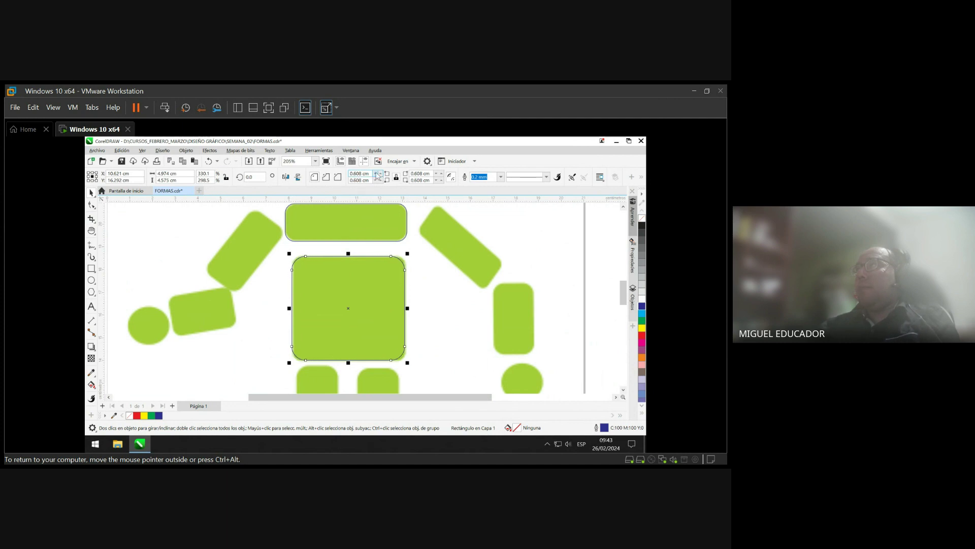
{"action": "left_click", "coordinate": [377, 175]}
{"action": "left_click", "coordinate": [361, 174]}
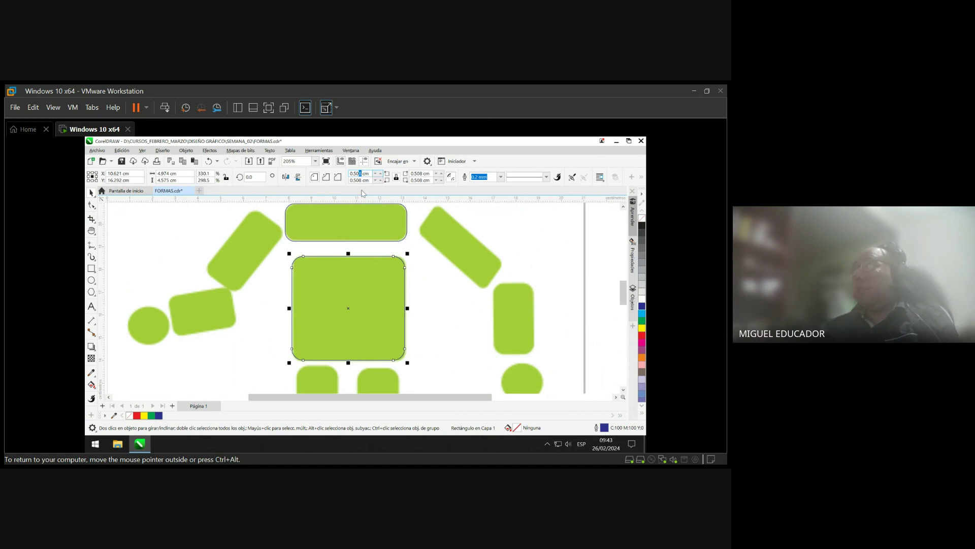
{"action": "key", "text": "Return"}
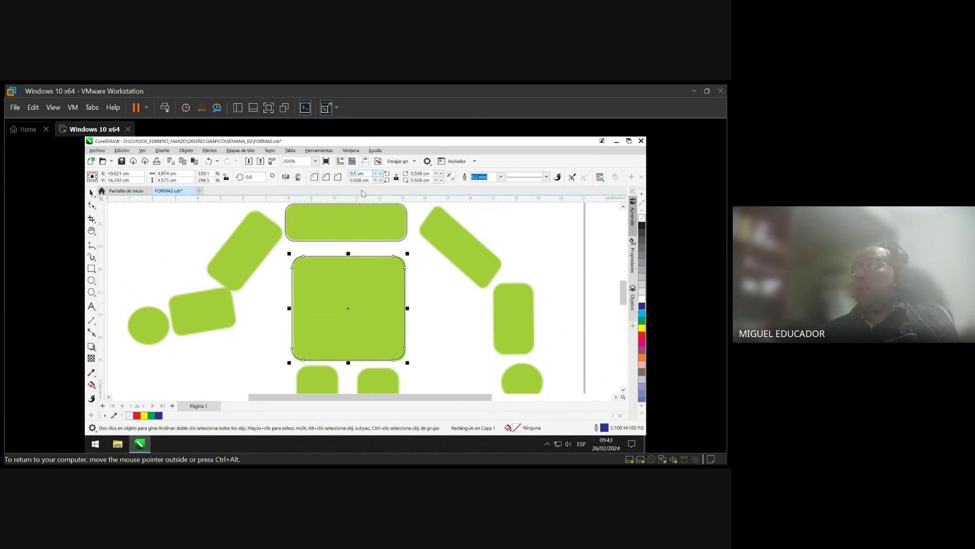
- Nudge the torso rectangle 0.02 cm to the right and save the document
{"action": "left_click", "coordinate": [441, 274]}
{"action": "left_click", "coordinate": [395, 275]}
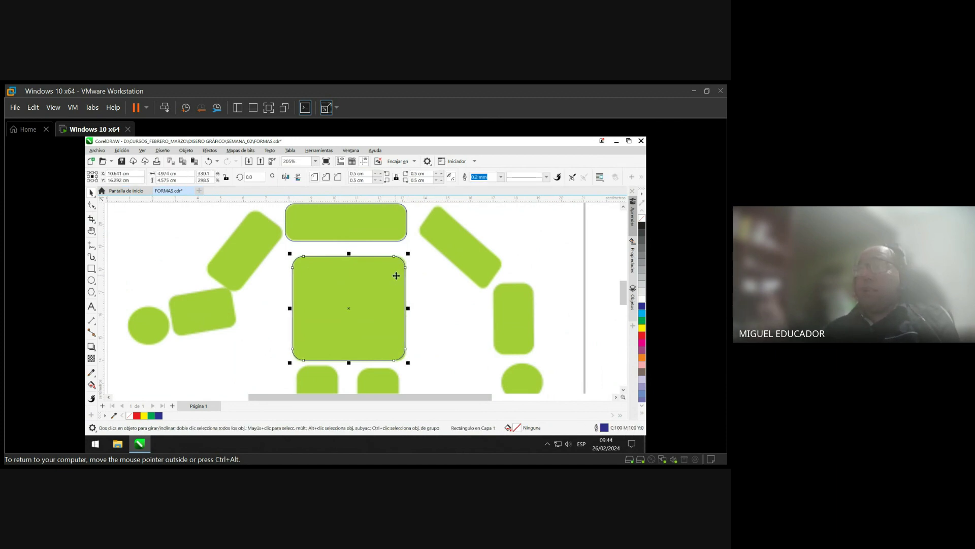
{"action": "left_click", "coordinate": [447, 288]}
{"action": "left_click", "coordinate": [121, 161]}
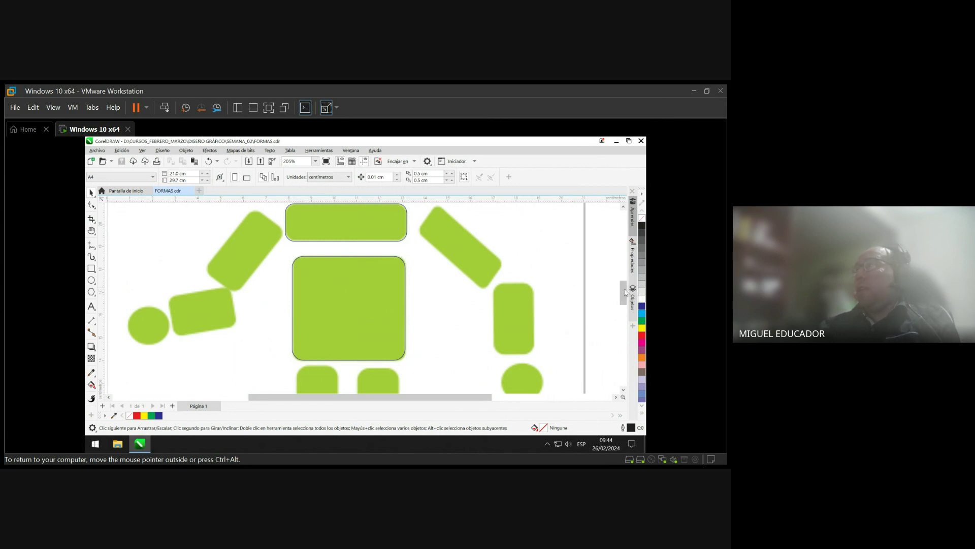
- Fill the head ellipse and the neck, chest and torso rectangles with yellow, and deselect them
{"action": "scroll", "coordinate": [479, 299], "scroll_direction": "down", "scroll_amount": 1}
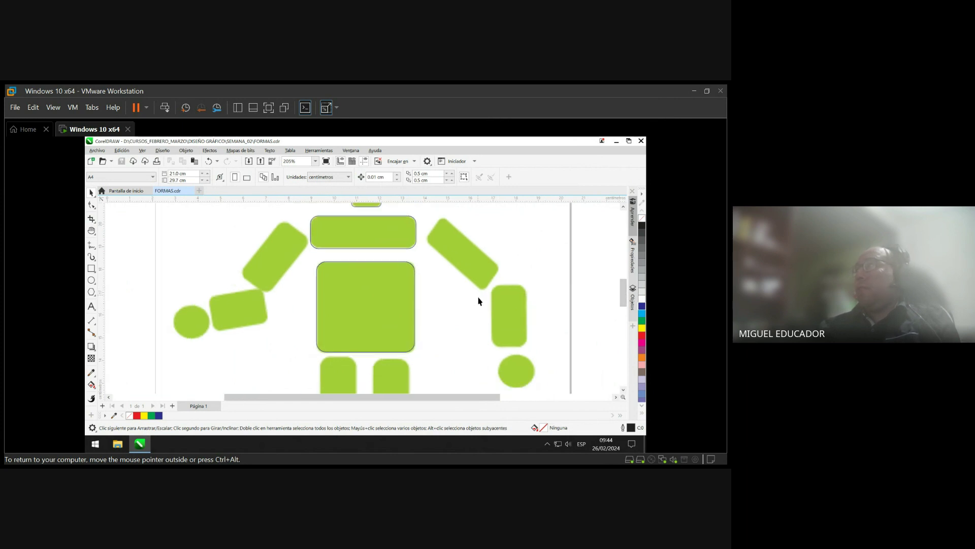
{"action": "scroll", "coordinate": [479, 300], "scroll_direction": "down", "scroll_amount": 2}
{"action": "scroll", "coordinate": [479, 300], "scroll_direction": "down", "scroll_amount": 1}
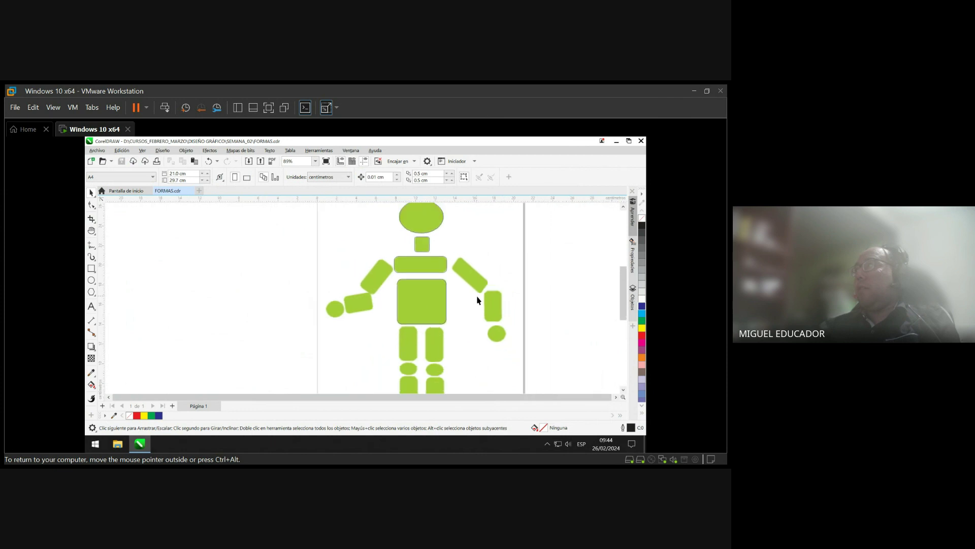
{"action": "scroll", "coordinate": [477, 299], "scroll_direction": "down", "scroll_amount": 1}
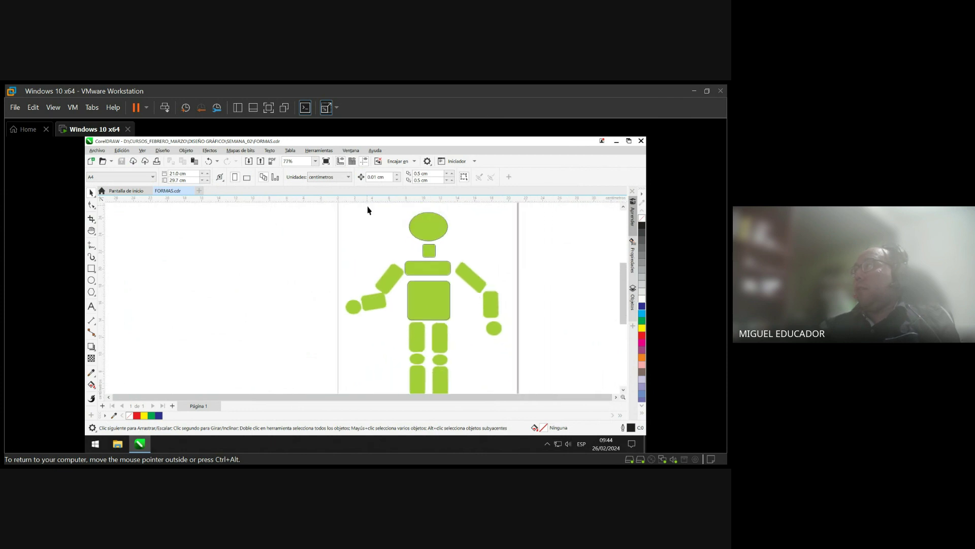
{"action": "left_click_drag", "start_coordinate": [368, 209], "coordinate": [511, 331]}
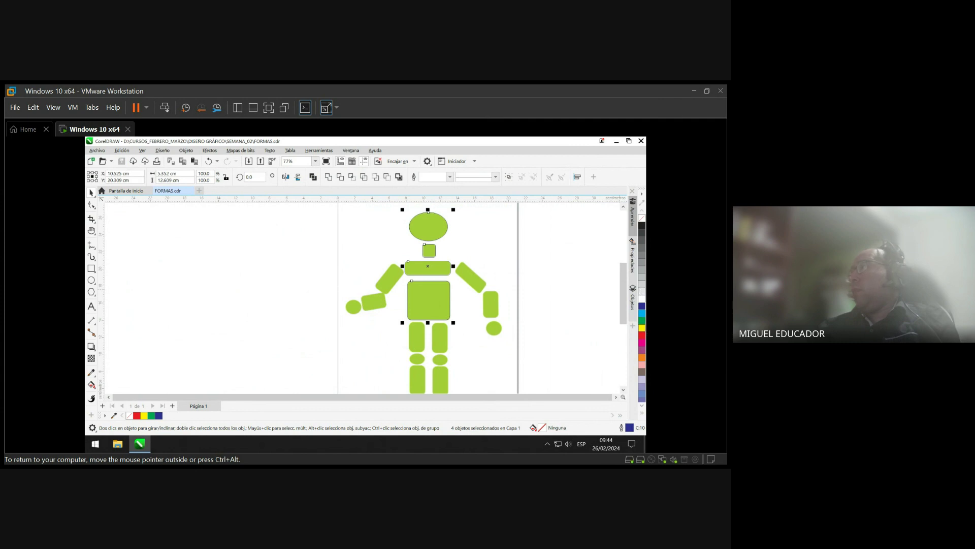
{"action": "left_click", "coordinate": [642, 328]}
{"action": "left_click", "coordinate": [520, 319]}
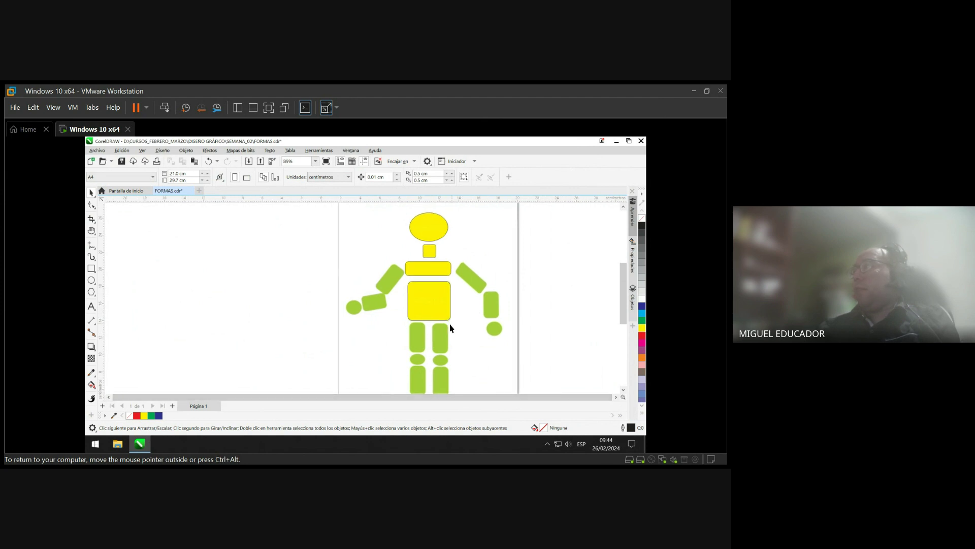
{"action": "scroll", "coordinate": [446, 337], "scroll_direction": "up", "scroll_amount": 3}
{"action": "scroll", "coordinate": [449, 340], "scroll_direction": "up", "scroll_amount": 3}
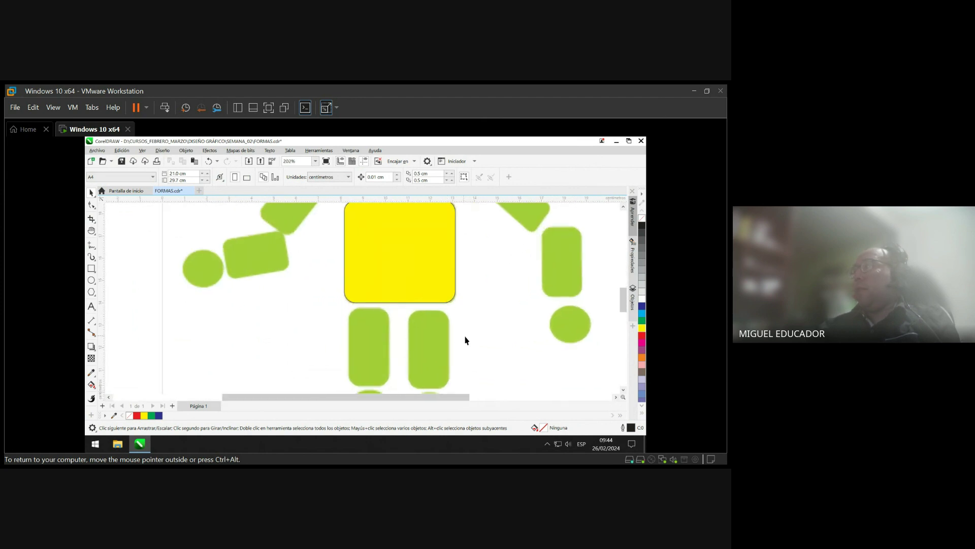
- Duplicate the yellow torso rectangle, shrink the copy to about 3.32 by 2.09 cm and align its upper-left corner with the left thigh
{"action": "mouse_move", "coordinate": [621, 300]}
{"action": "left_mouse_down"}
{"action": "mouse_move", "coordinate": [622, 316]}
{"action": "mouse_move", "coordinate": [622, 304]}
{"action": "left_mouse_up"}
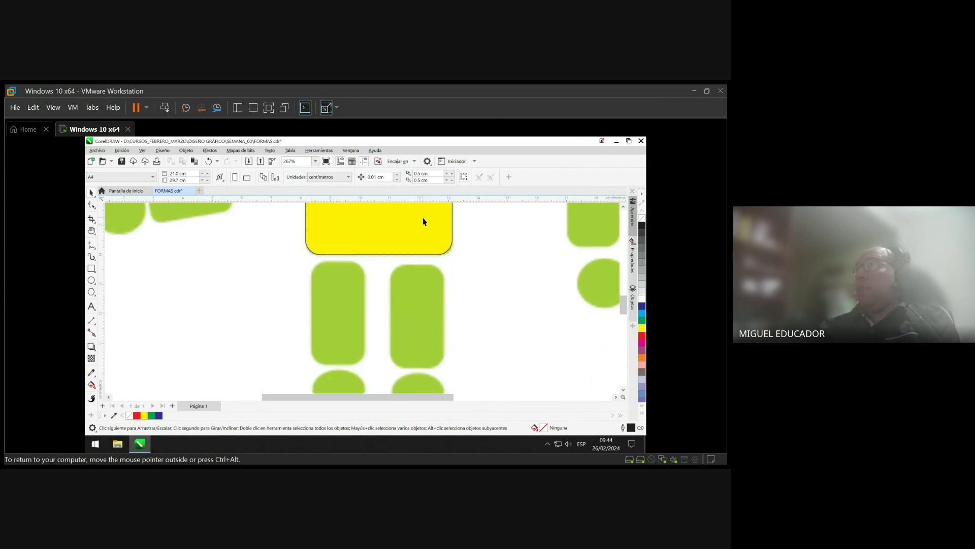
{"action": "left_click", "coordinate": [422, 222]}
{"action": "left_click_drag", "start_coordinate": [374, 230], "coordinate": [187, 350]}
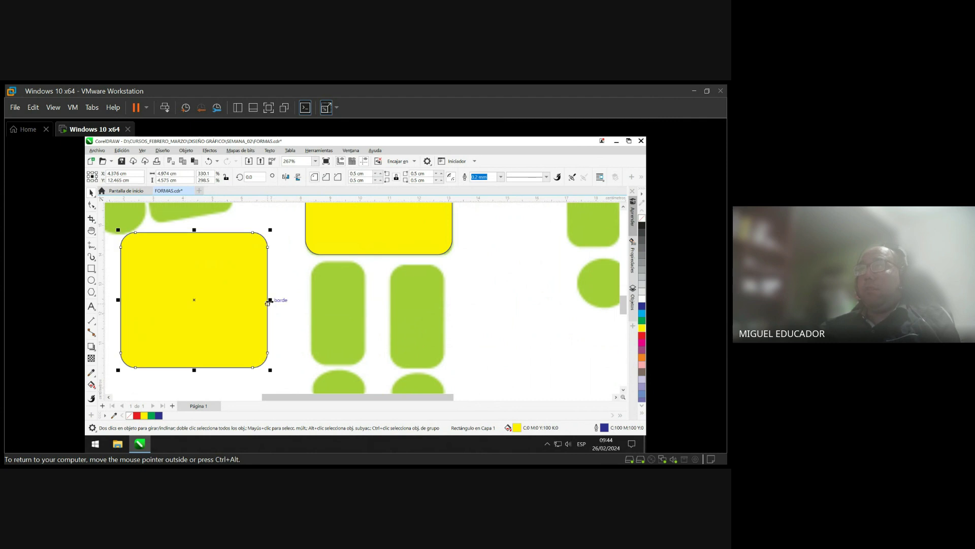
{"action": "left_click_drag", "start_coordinate": [268, 308], "coordinate": [219, 309]}
{"action": "left_click_drag", "start_coordinate": [169, 233], "coordinate": [370, 283]}
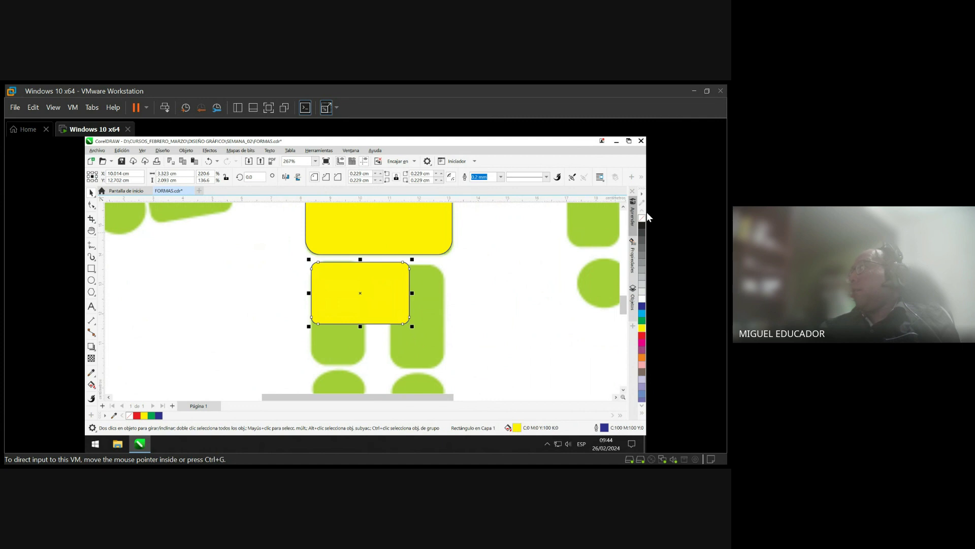
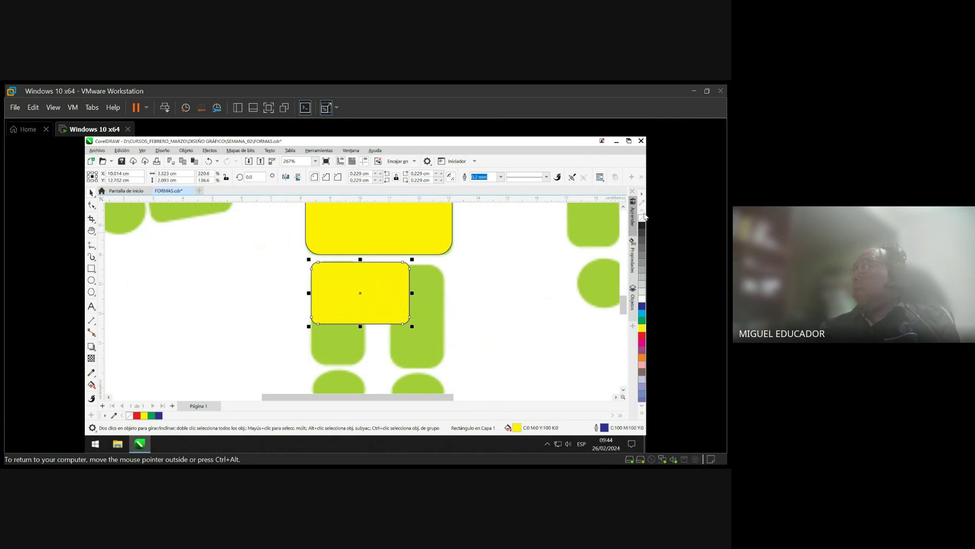
- Remove the copied rectangle's fill and fit it to the left thigh's edges, about 1.81 by 3.46 cm
{"action": "left_click", "coordinate": [642, 219]}
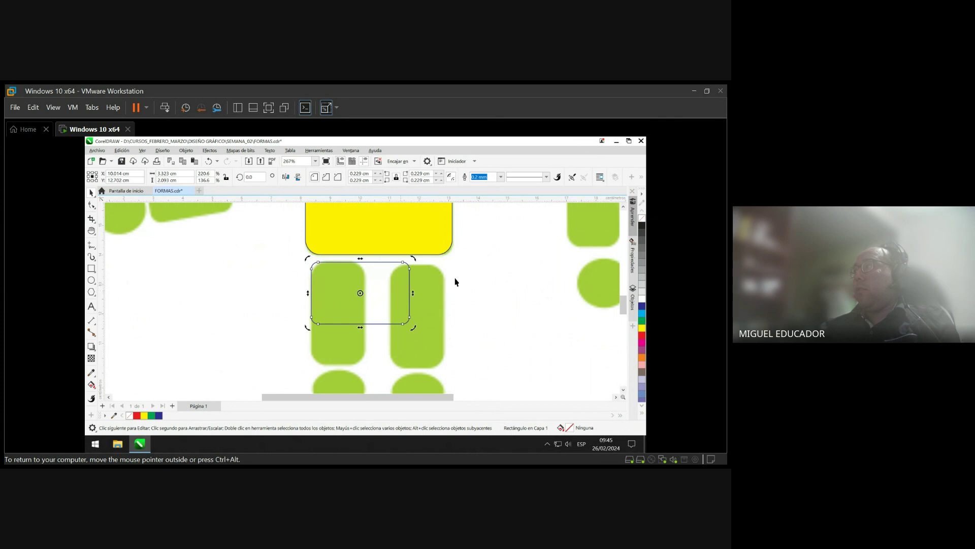
{"action": "left_click", "coordinate": [393, 296]}
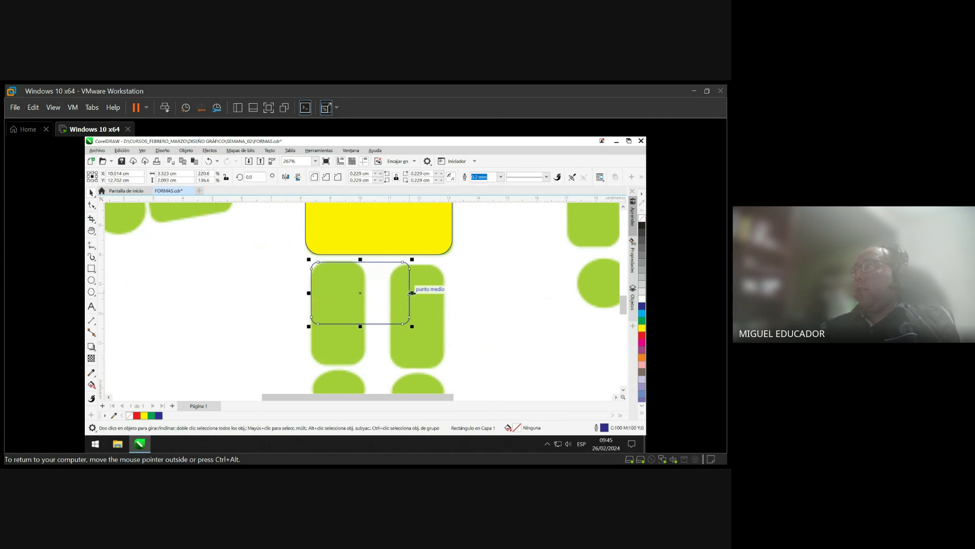
{"action": "left_click_drag", "start_coordinate": [411, 293], "coordinate": [368, 294]}
{"action": "left_click_drag", "start_coordinate": [338, 327], "coordinate": [343, 369]}
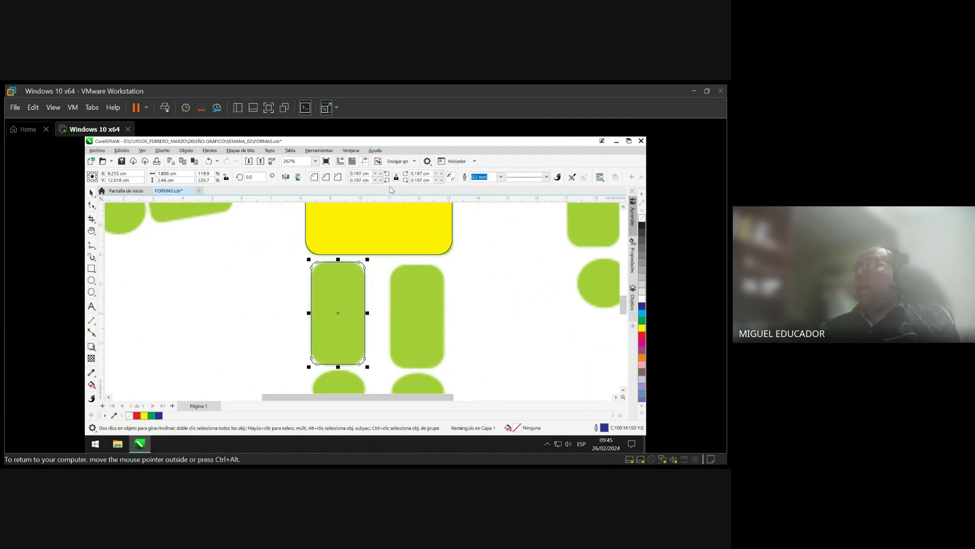
- Increase the corner radius of the left thigh rectangle to 0.5 cm on all corners
{"action": "left_click", "coordinate": [376, 174]}
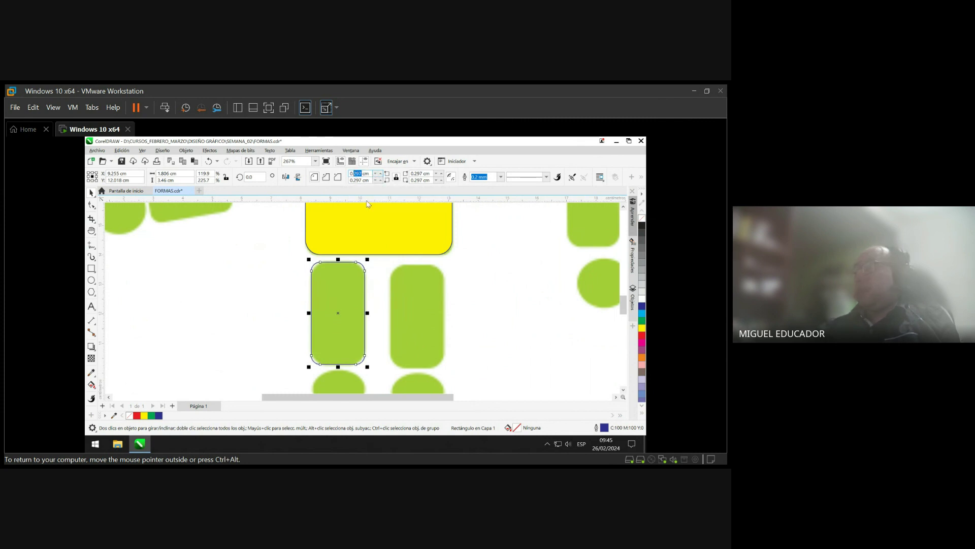
{"action": "type", "text": "3"}
{"action": "key", "text": "Return"}
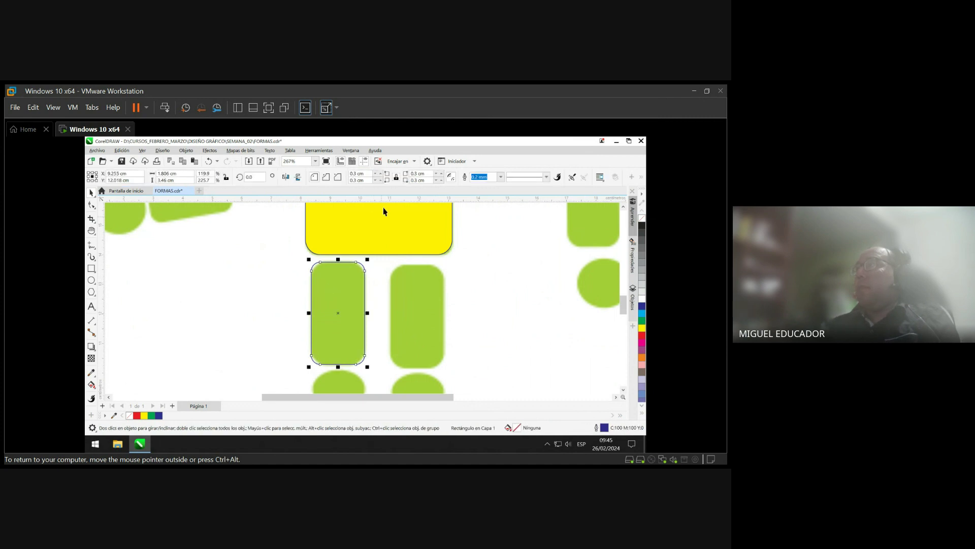
{"action": "left_click", "coordinate": [381, 174]}
{"action": "left_click", "coordinate": [381, 175]}
- Duplicate the thigh rectangle onto the right thigh, nudge the copy 0.03 cm left and 0.01 cm down, and deselect it
{"action": "left_click_drag", "start_coordinate": [355, 302], "coordinate": [432, 304]}
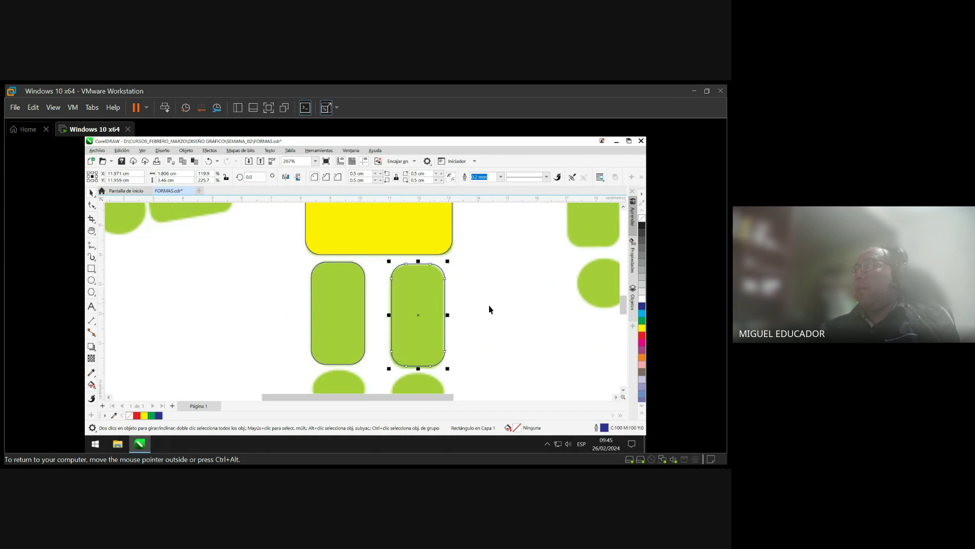
{"action": "key", "text": "Left"}
{"action": "key", "text": "Left"}
{"action": "key", "text": "Left"}
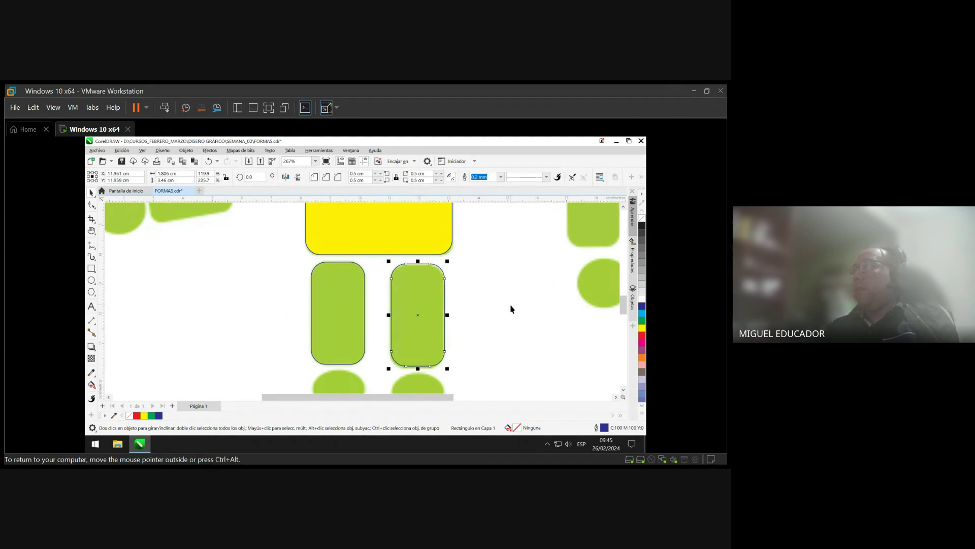
{"action": "key", "text": "Down"}
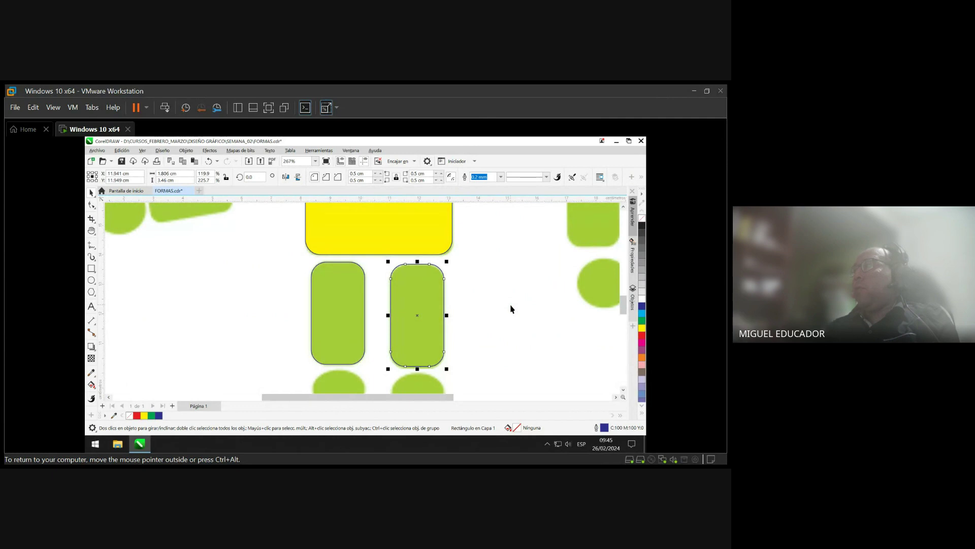
{"action": "key", "text": "Escape"}
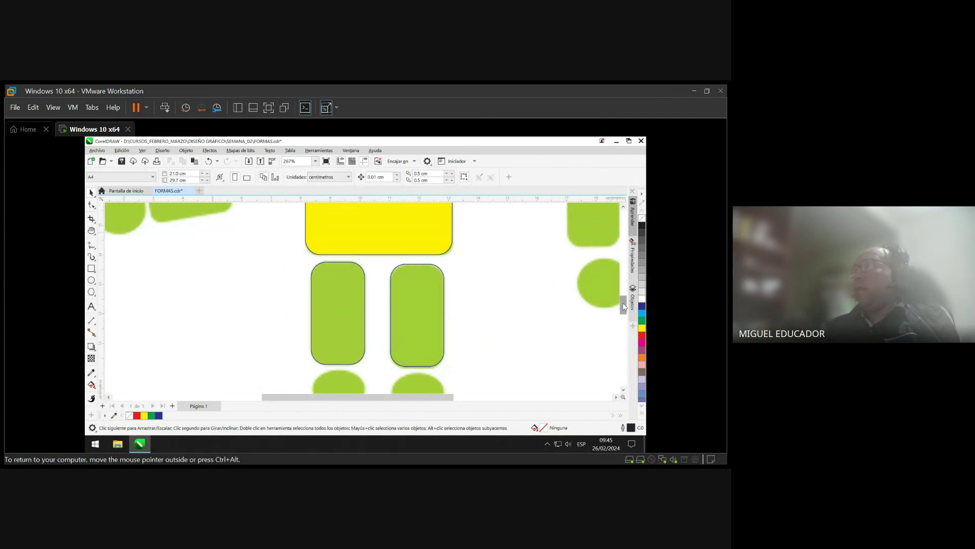
- Draw an ellipse about 1.74 by 1.26 cm over the left knee with a 0.2 mm outline, and deselect it
{"action": "scroll", "coordinate": [624, 307], "scroll_direction": "down", "scroll_amount": 3}
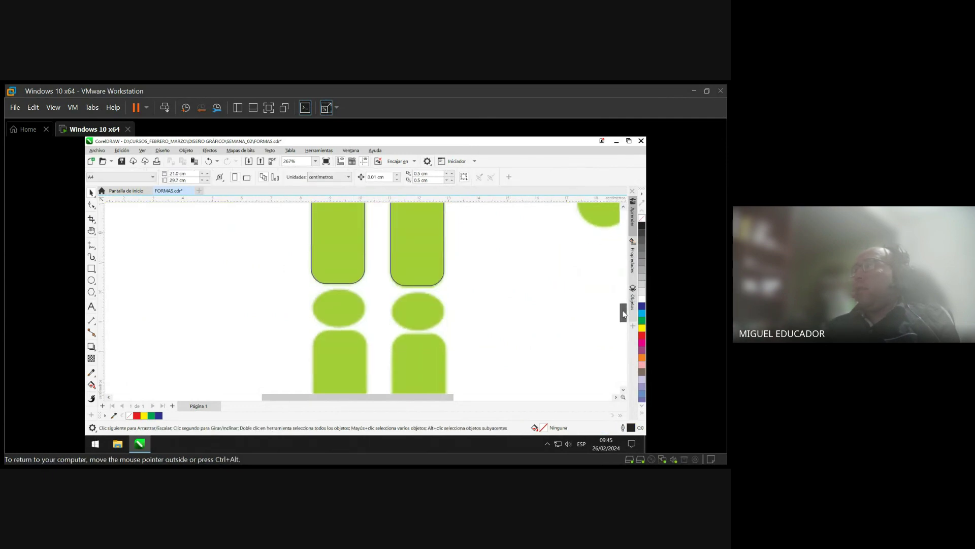
{"action": "left_click", "coordinate": [361, 260]}
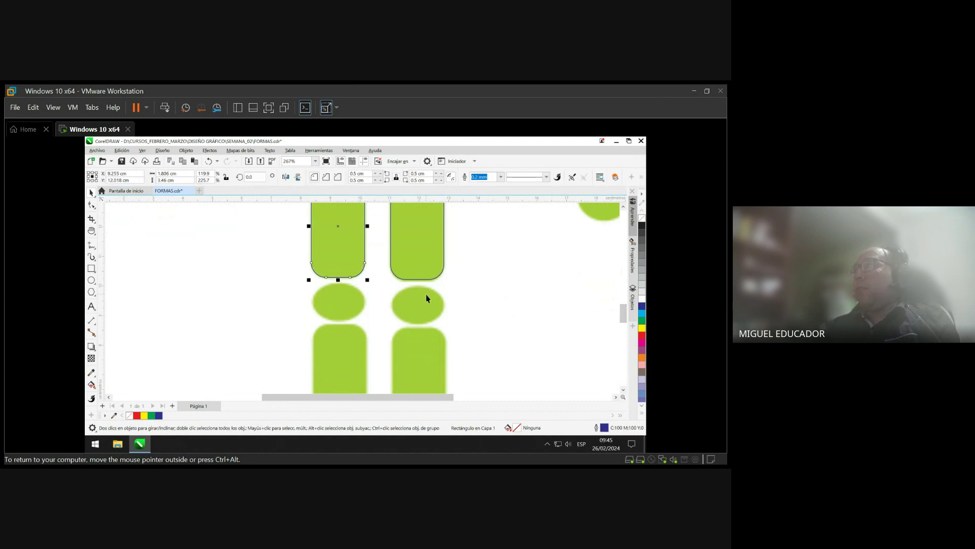
{"action": "left_click", "coordinate": [235, 260]}
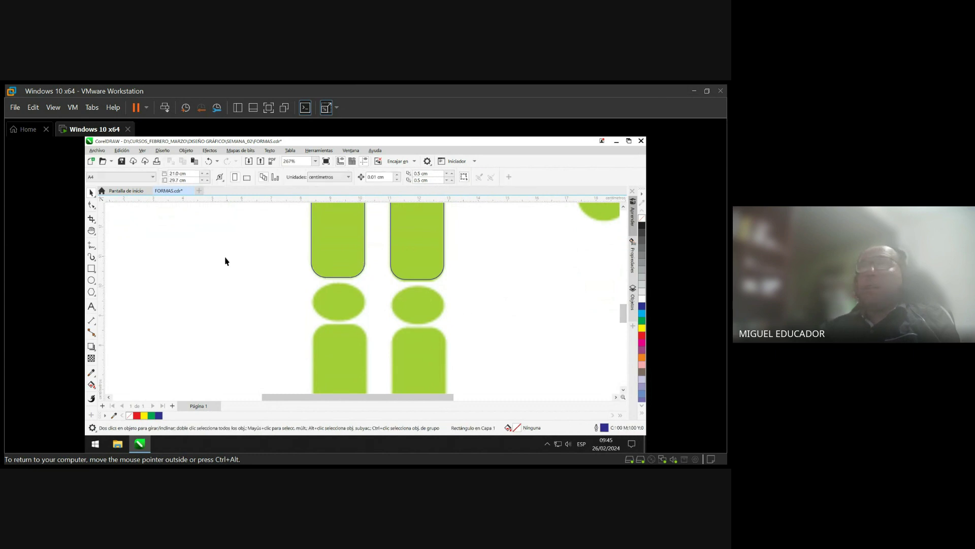
{"action": "left_click", "coordinate": [92, 281]}
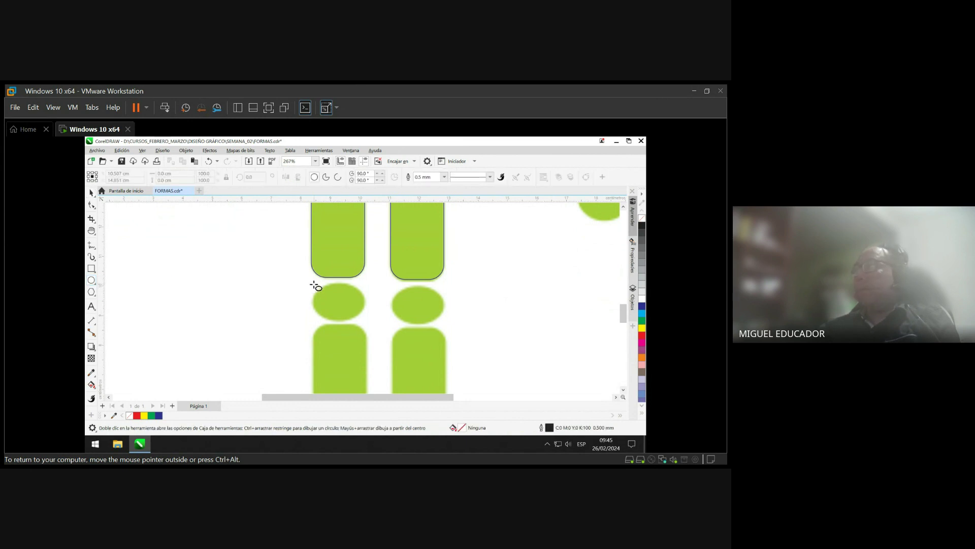
{"action": "left_click_drag", "start_coordinate": [312, 283], "coordinate": [364, 321]}
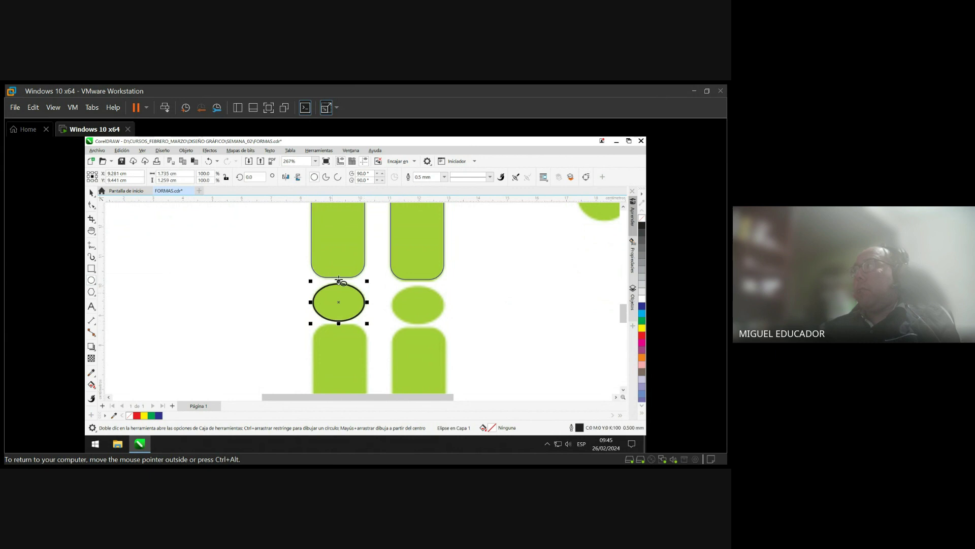
{"action": "left_click", "coordinate": [444, 177]}
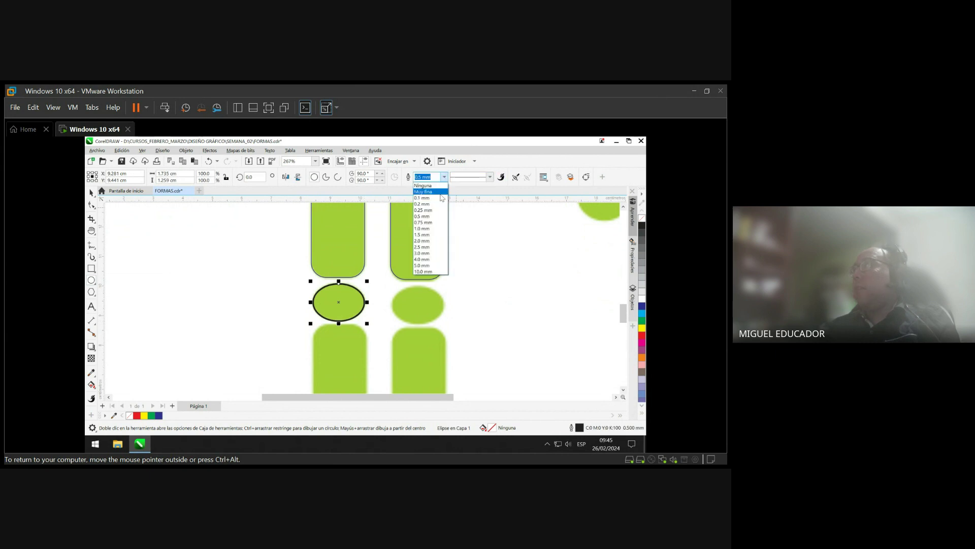
{"action": "left_click", "coordinate": [435, 206]}
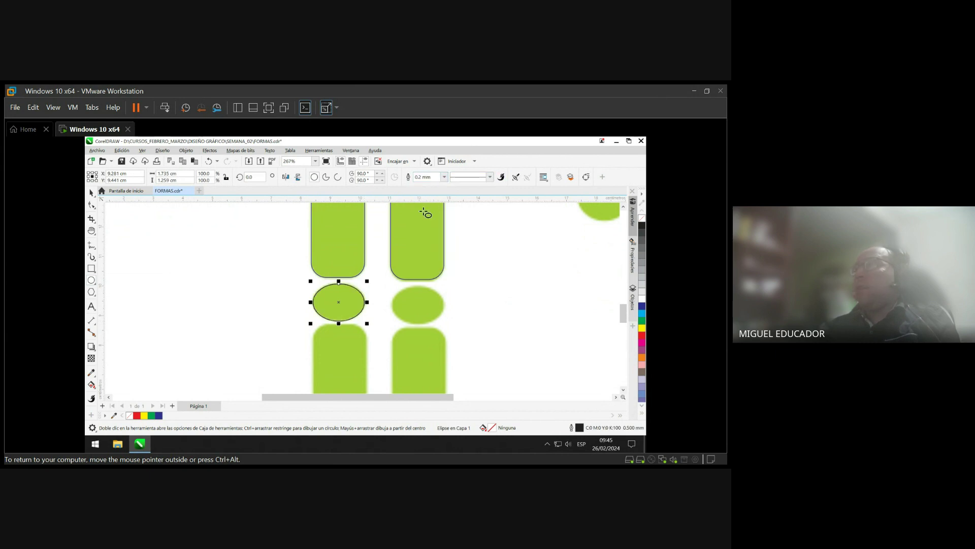
{"action": "left_click", "coordinate": [94, 195]}
{"action": "mouse_move", "coordinate": [193, 242]}
{"action": "left_mouse_down"}
{"action": "mouse_move", "coordinate": [239, 272]}
{"action": "mouse_move", "coordinate": [248, 265]}
{"action": "left_mouse_up"}
{"action": "key", "text": "space"}
{"action": "key", "text": "Delete"}
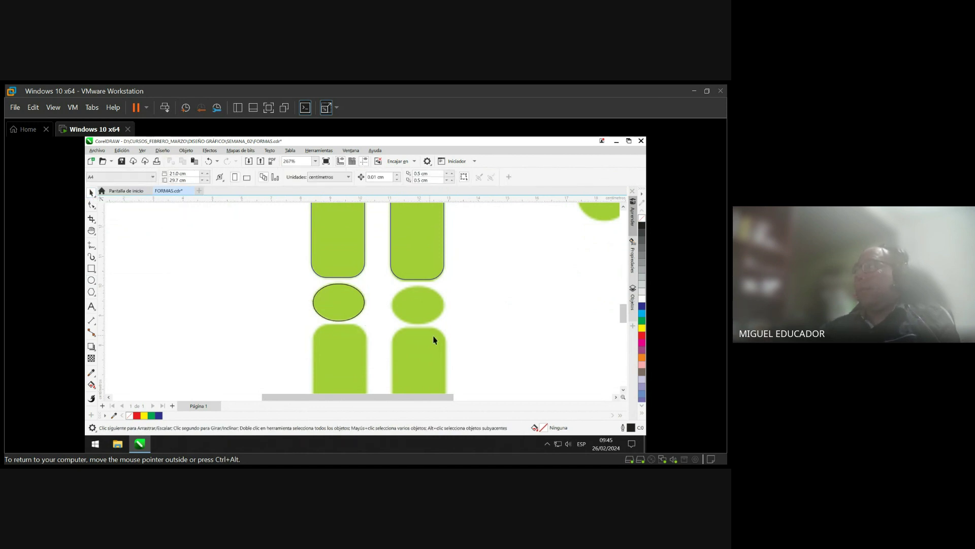
- Enlarge the left knee ellipse to about 1.80 by 1.30 cm to fit the green shape, and nudge it 0.02 cm left
{"action": "left_click", "coordinate": [342, 300]}
{"action": "scroll", "coordinate": [353, 307], "scroll_direction": "up", "scroll_amount": 4}
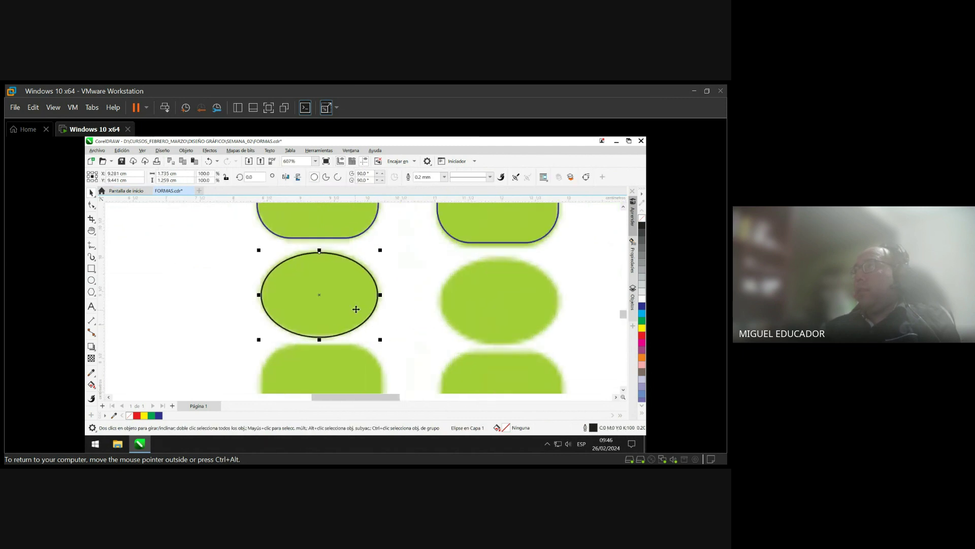
{"action": "scroll", "coordinate": [356, 309], "scroll_direction": "up", "scroll_amount": 2}
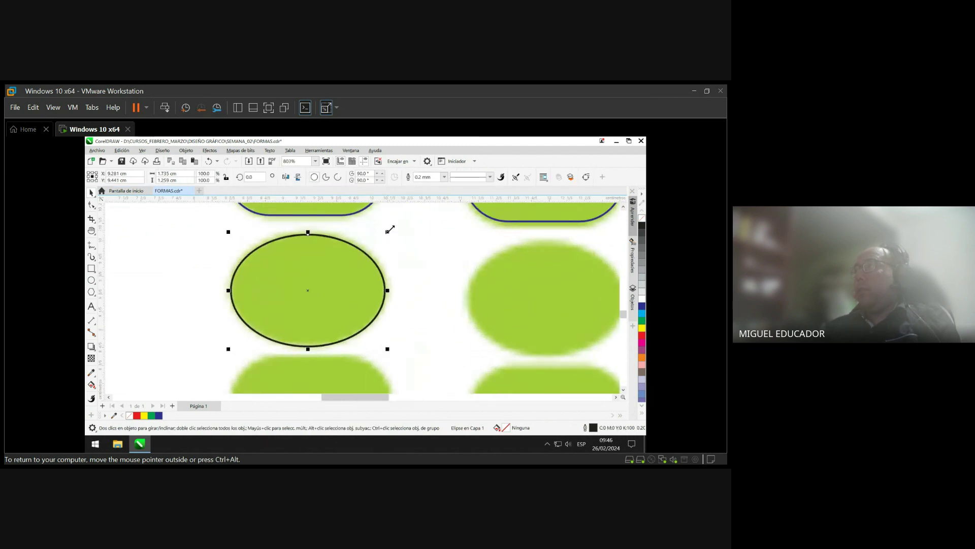
{"action": "left_click_drag", "start_coordinate": [389, 230], "coordinate": [396, 233]}
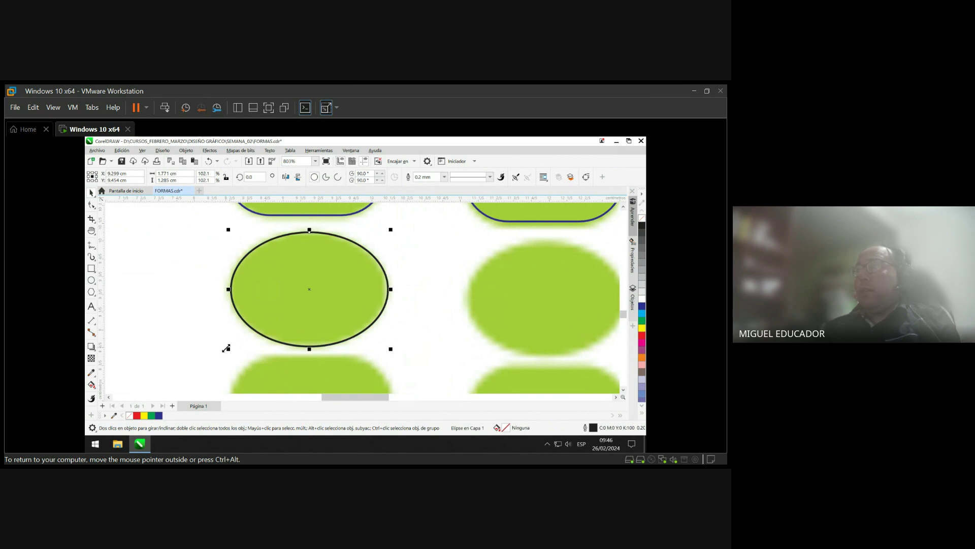
{"action": "left_click_drag", "start_coordinate": [226, 348], "coordinate": [223, 351]}
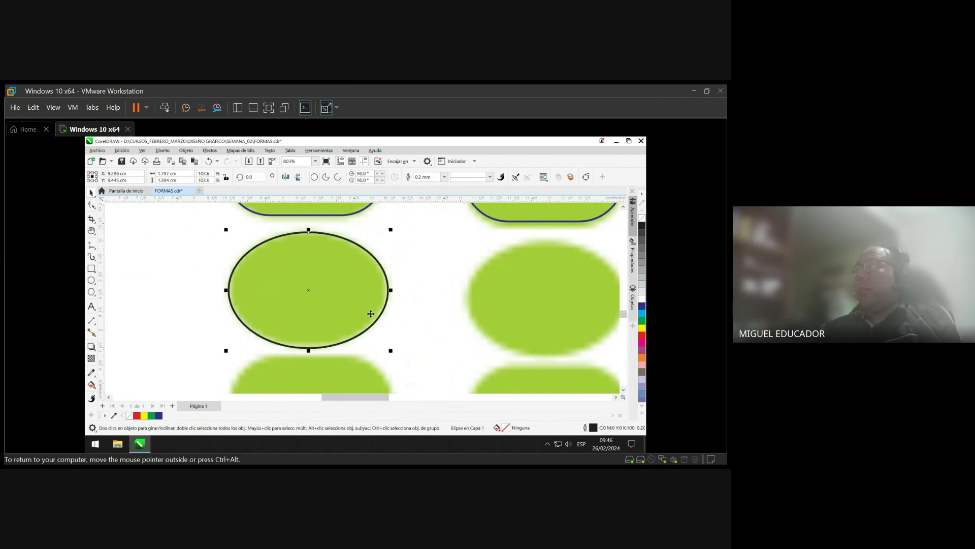
{"action": "key", "text": "Left"}
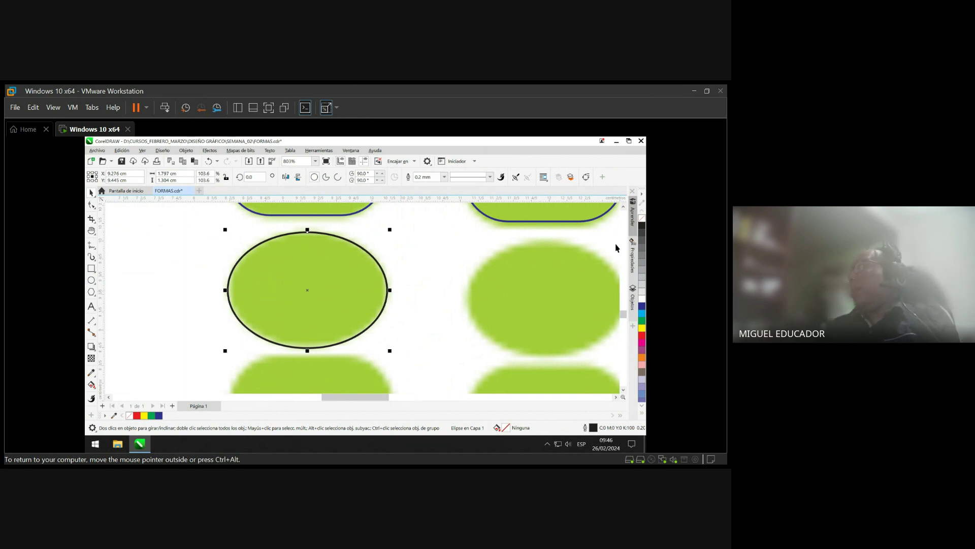
- Colour the left knee ellipse's outline blue (C100 M100 Y0 K0) and duplicate the ellipse onto the right knee
{"action": "right_click", "coordinate": [642, 306]}
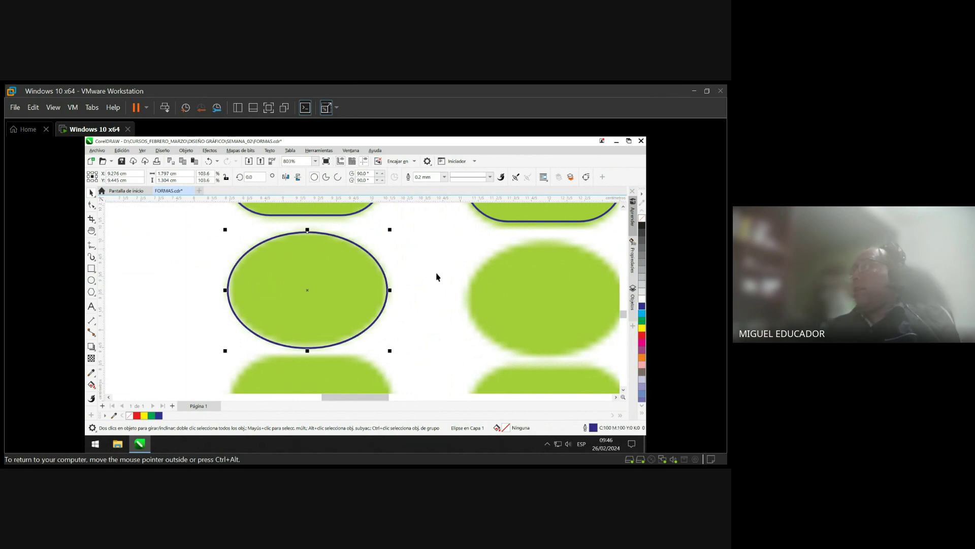
{"action": "left_click_drag", "start_coordinate": [344, 270], "coordinate": [588, 285]}
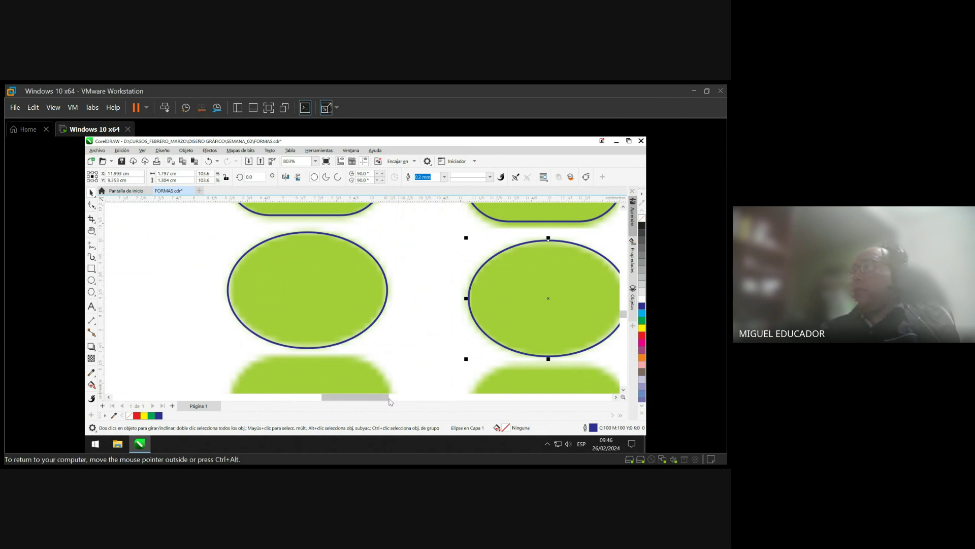
{"action": "scroll", "coordinate": [406, 325], "scroll_direction": "right", "scroll_amount": 2}
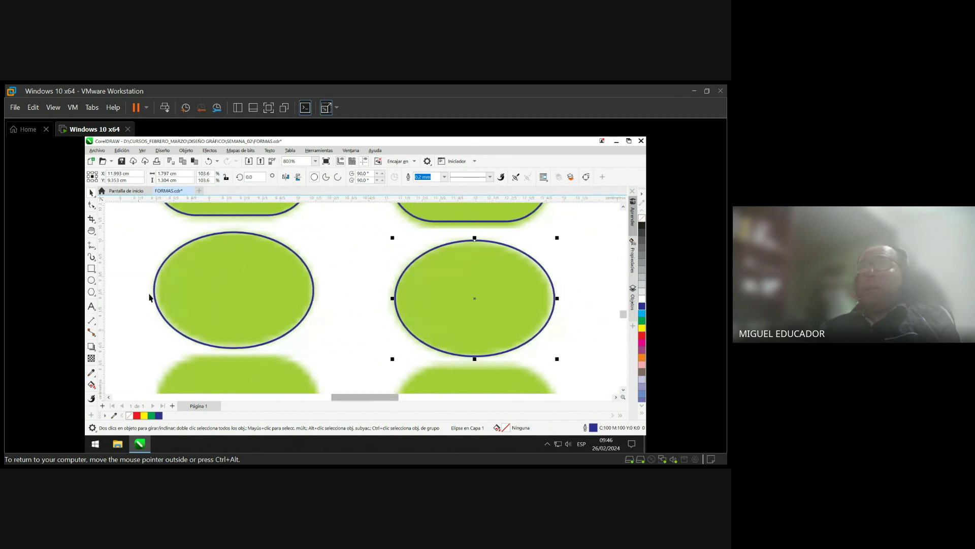
- Draw a rectangle about 1.88 by 3.53 cm over the left shin below the knee ellipse
{"action": "scroll", "coordinate": [252, 301], "scroll_direction": "down", "scroll_amount": 1}
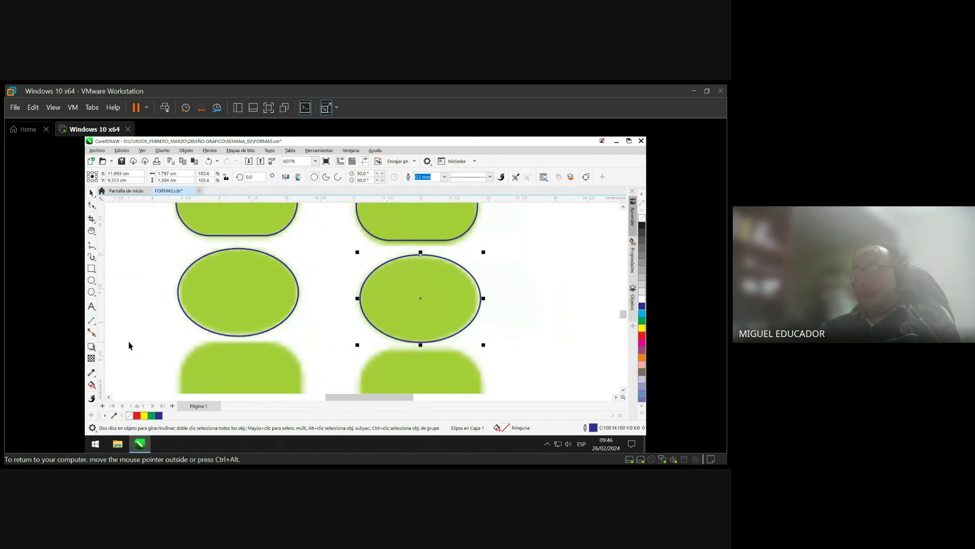
{"action": "key", "text": "h"}
{"action": "left_click_drag", "start_coordinate": [311, 329], "coordinate": [368, 227]}
{"action": "scroll", "coordinate": [359, 279], "scroll_direction": "down", "scroll_amount": 1}
{"action": "scroll", "coordinate": [358, 286], "scroll_direction": "down", "scroll_amount": 1}
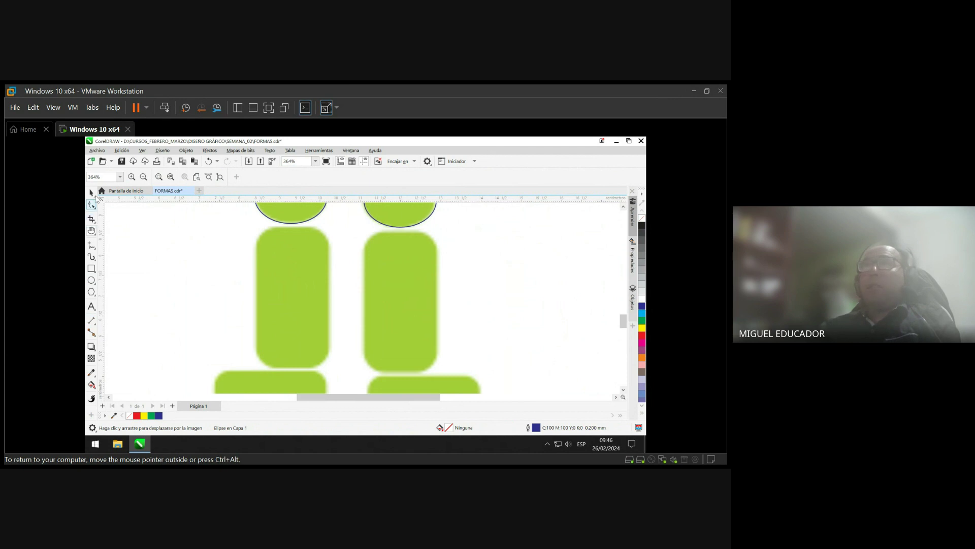
{"action": "left_click", "coordinate": [91, 193]}
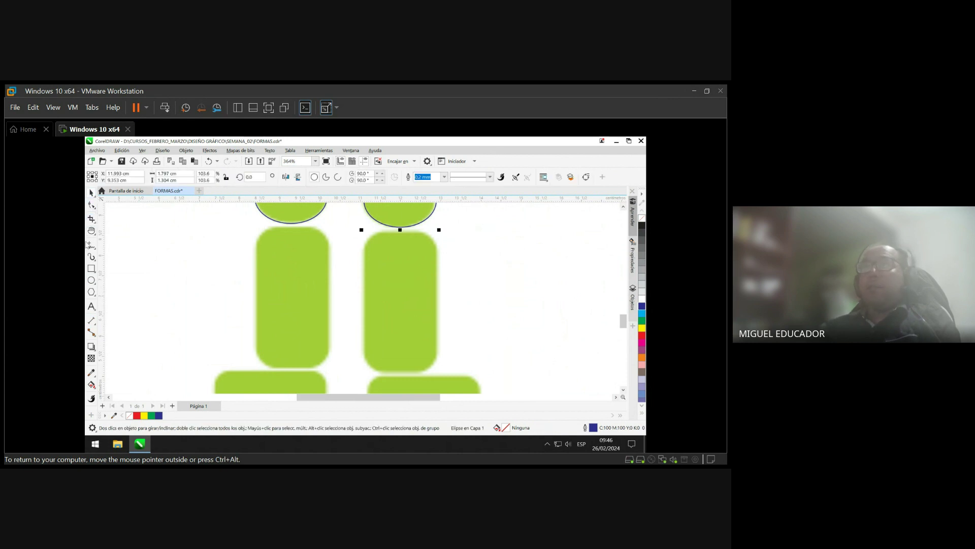
{"action": "left_click", "coordinate": [91, 269]}
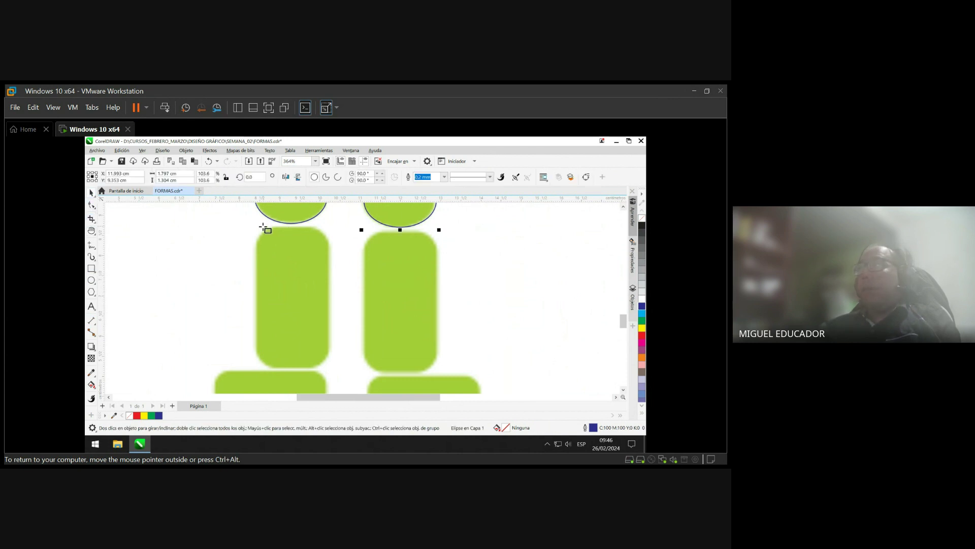
{"action": "left_click_drag", "start_coordinate": [254, 226], "coordinate": [330, 369]}
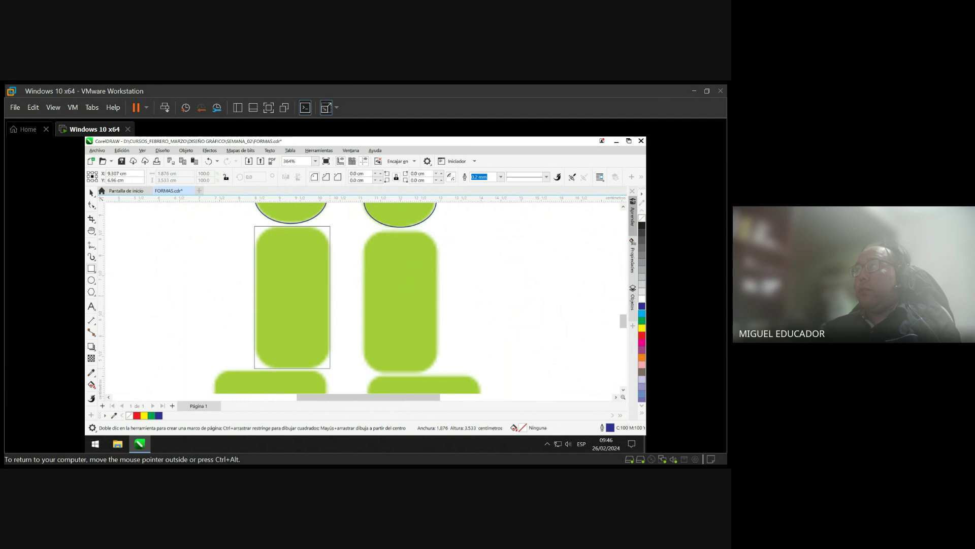
{"action": "left_click_drag", "start_coordinate": [330, 369], "coordinate": [331, 370]}
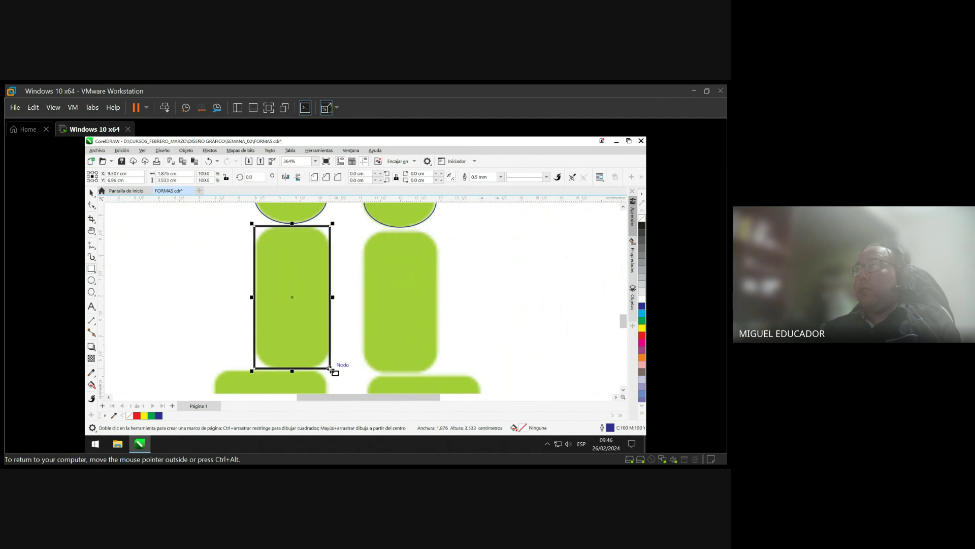
- Set the left shin rectangle's outline to 0.2 mm and narrow the rectangle to about 1.84 cm wide
{"action": "left_click", "coordinate": [500, 177]}
{"action": "left_click", "coordinate": [490, 204]}
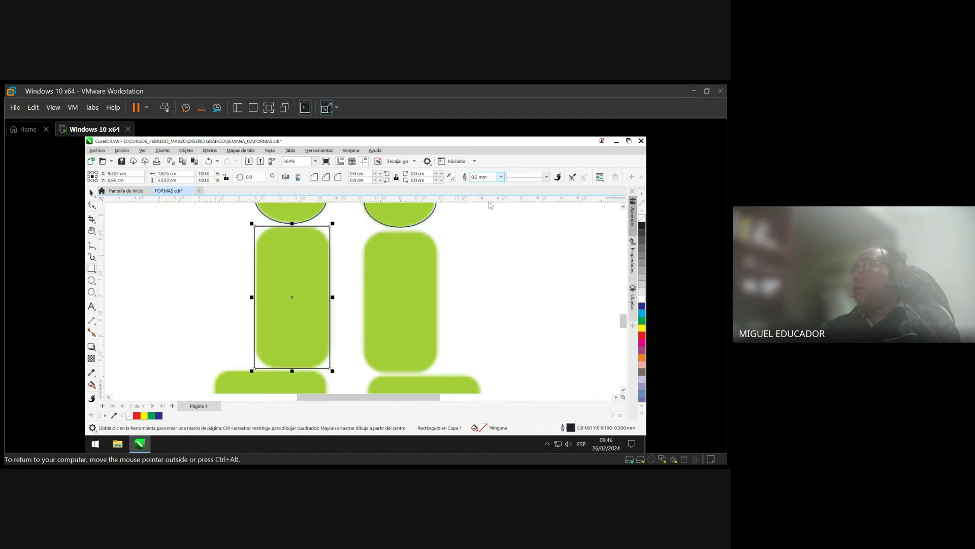
{"action": "left_click", "coordinate": [92, 192]}
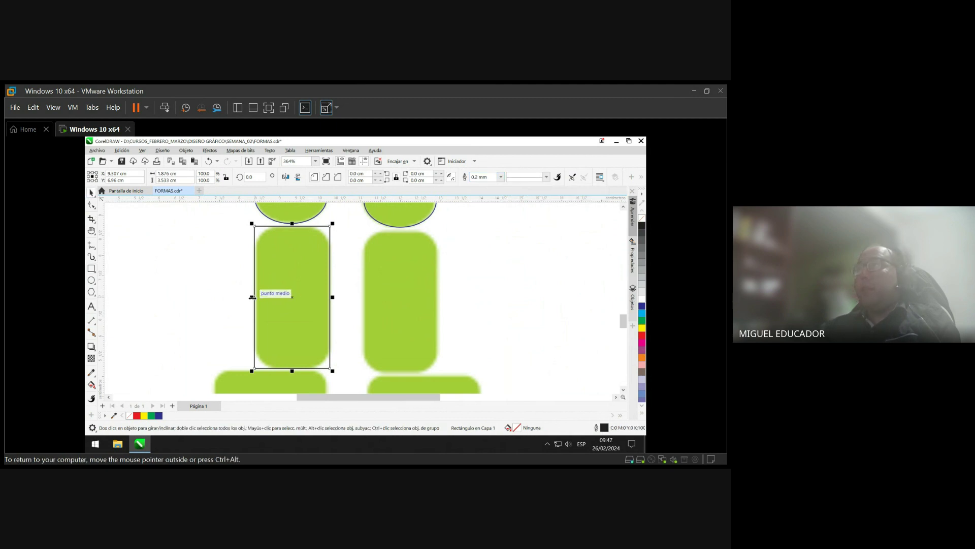
{"action": "left_click_drag", "start_coordinate": [252, 297], "coordinate": [255, 300]}
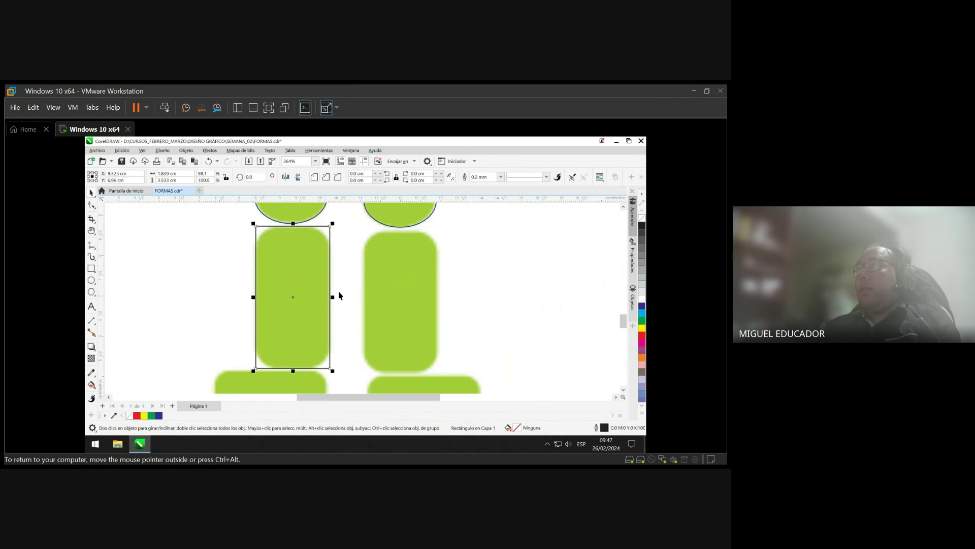
- Round all four corners of the left shin rectangle to 0.5 cm
{"action": "left_click", "coordinate": [380, 173]}
{"action": "left_click", "coordinate": [380, 173]}
{"action": "left_click", "coordinate": [380, 173]}
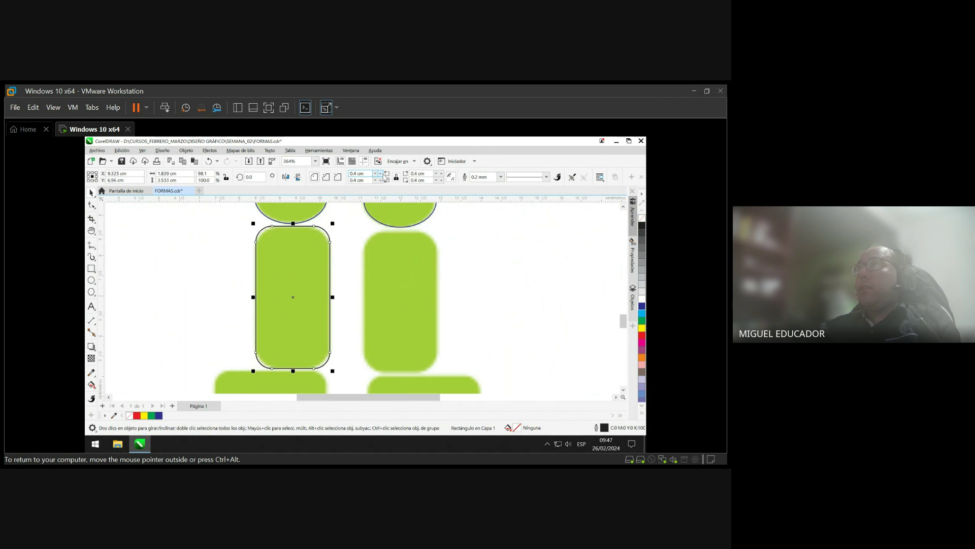
{"action": "left_click", "coordinate": [380, 173]}
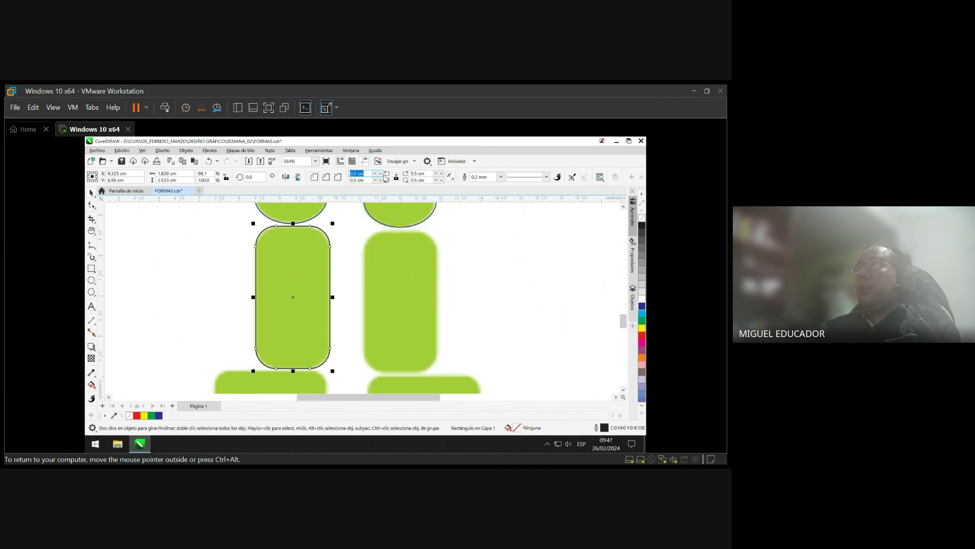
- Colour the left shin rectangle's outline blue (C100 M100 Y0) and duplicate the rectangle onto the right shin
{"action": "left_click", "coordinate": [306, 276]}
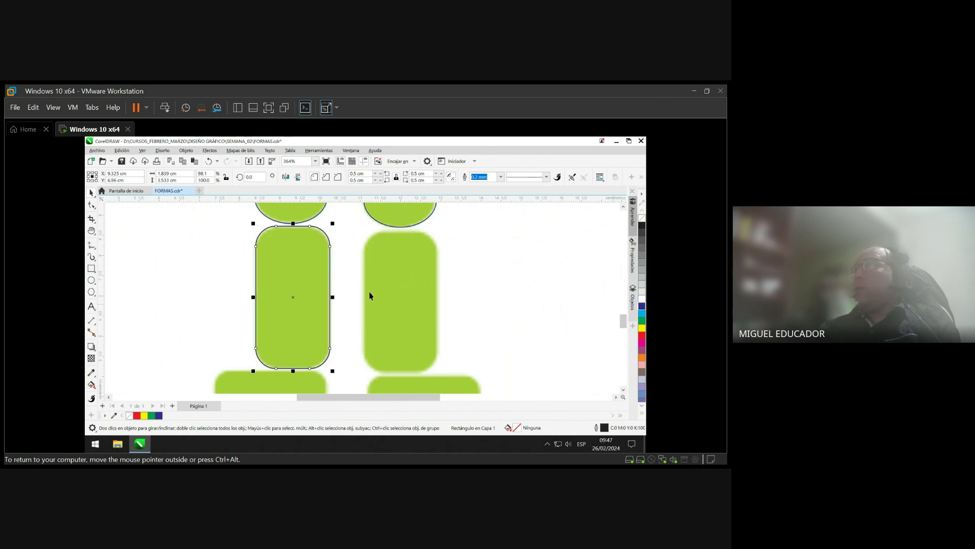
{"action": "left_click", "coordinate": [296, 260]}
{"action": "left_click", "coordinate": [297, 263]}
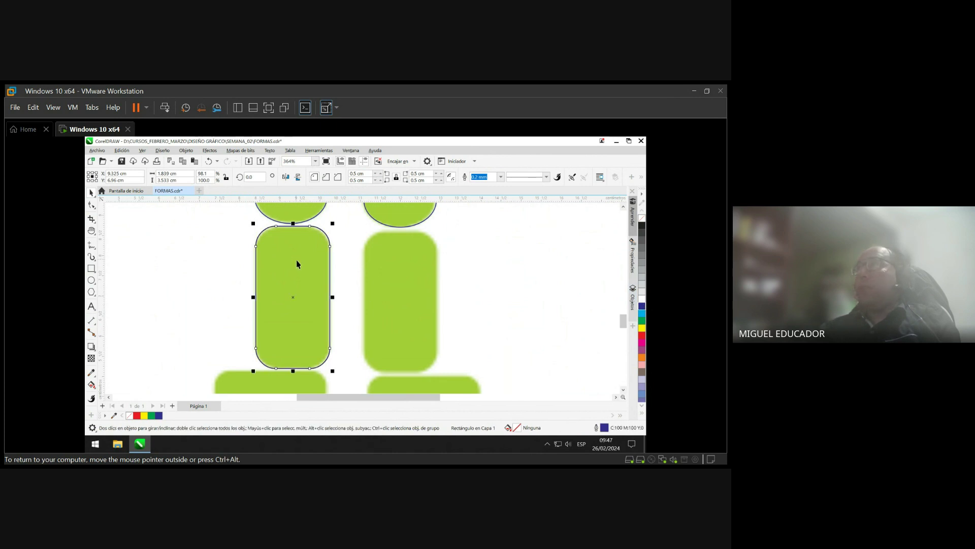
{"action": "left_click_drag", "start_coordinate": [297, 263], "coordinate": [405, 267]}
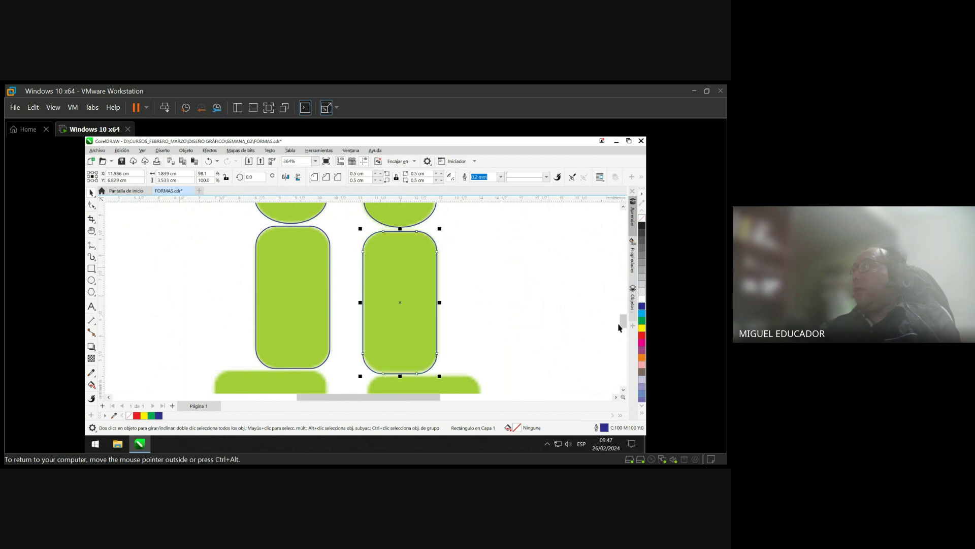
- Trace the left foot with a copy of the left shin shape resized to about 2.76 by 1.30 cm, and duplicate it onto the right foot
{"action": "scroll", "coordinate": [626, 322], "scroll_direction": "down", "scroll_amount": 3}
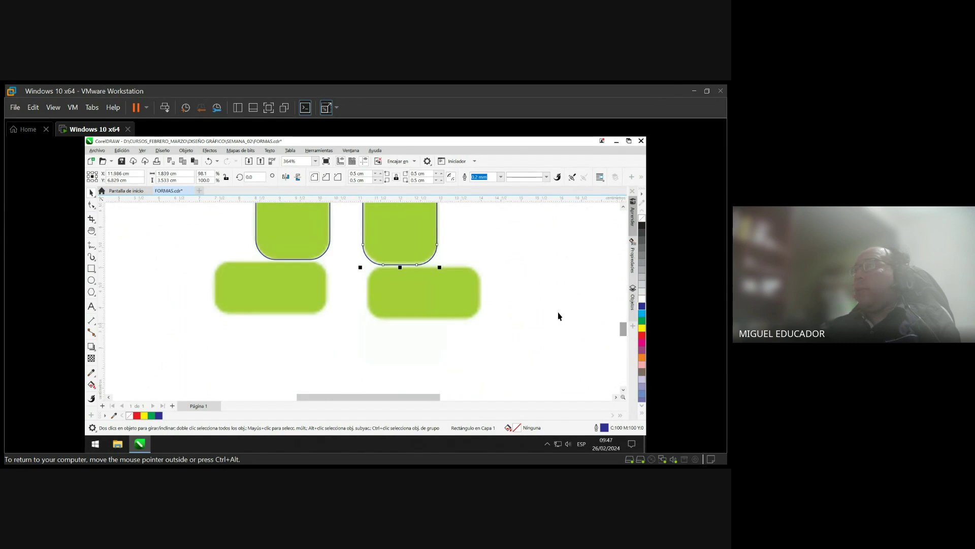
{"action": "left_click", "coordinate": [318, 228]}
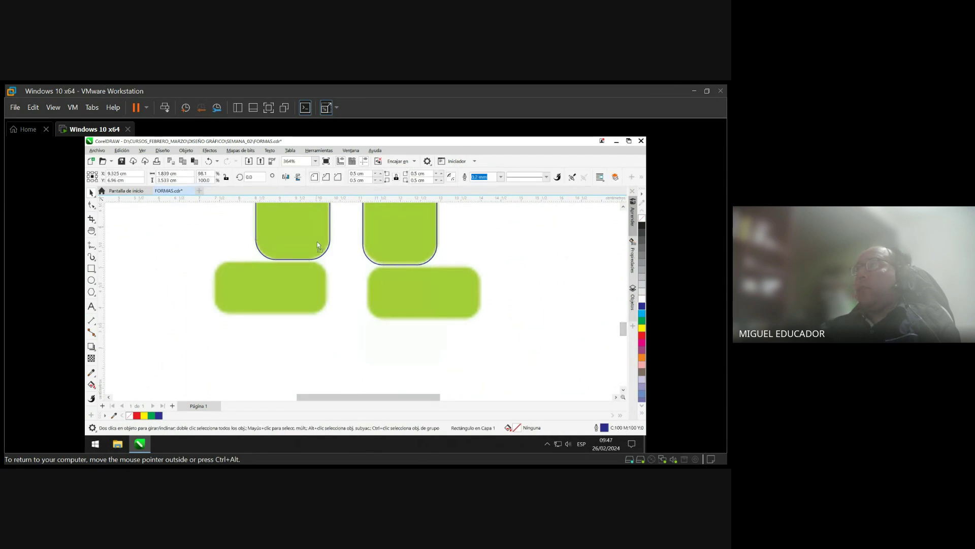
{"action": "left_click_drag", "start_coordinate": [318, 245], "coordinate": [271, 371]}
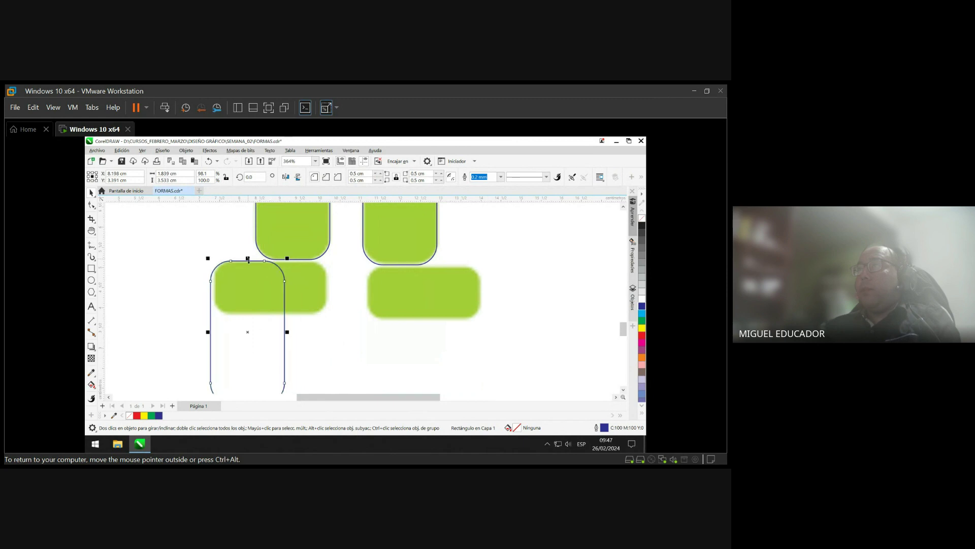
{"action": "left_click_drag", "start_coordinate": [248, 259], "coordinate": [248, 338]}
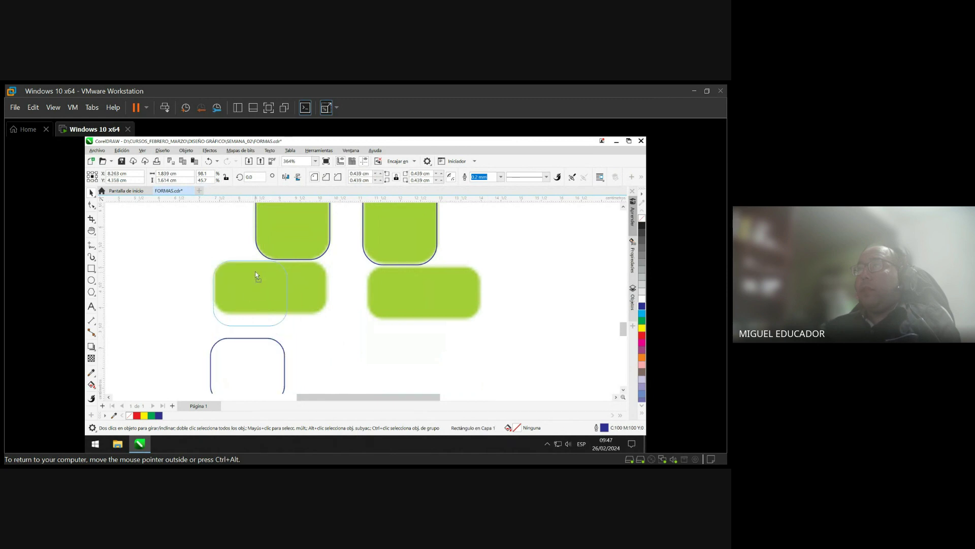
{"action": "left_click_drag", "start_coordinate": [256, 276], "coordinate": [329, 293]}
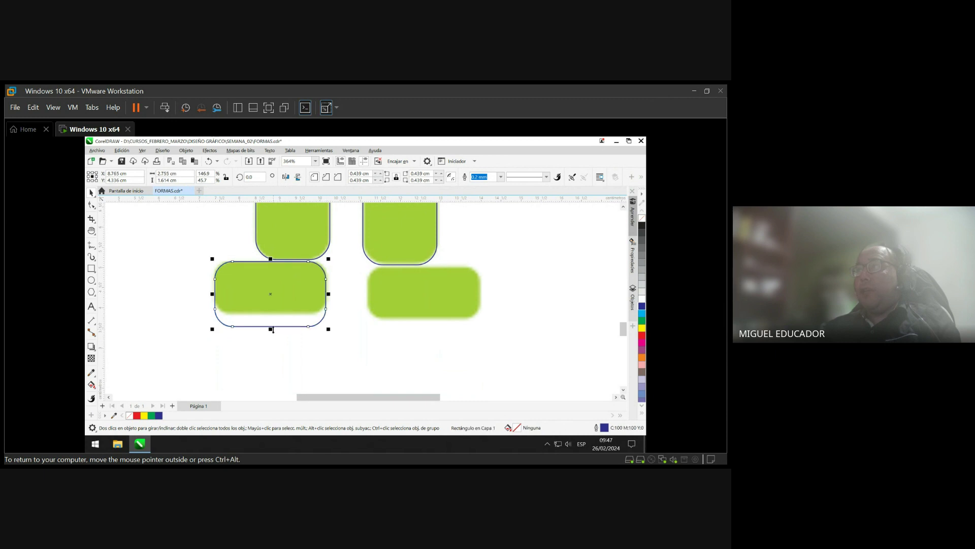
{"action": "left_click_drag", "start_coordinate": [271, 330], "coordinate": [449, 288]}
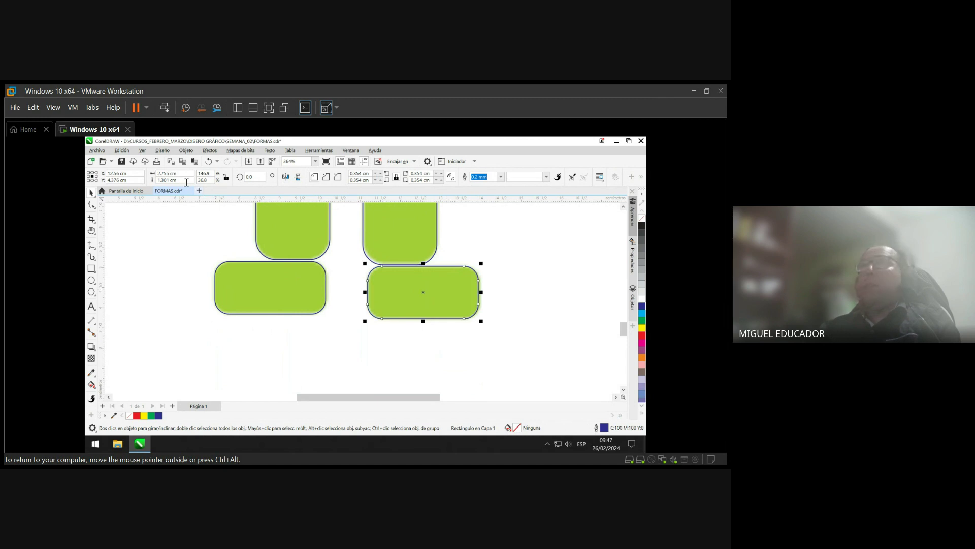
- Save the drawing and fill all the traced head, torso, leg and foot shapes yellow (C0 M0 Y100 K0)
{"action": "left_click", "coordinate": [121, 162]}
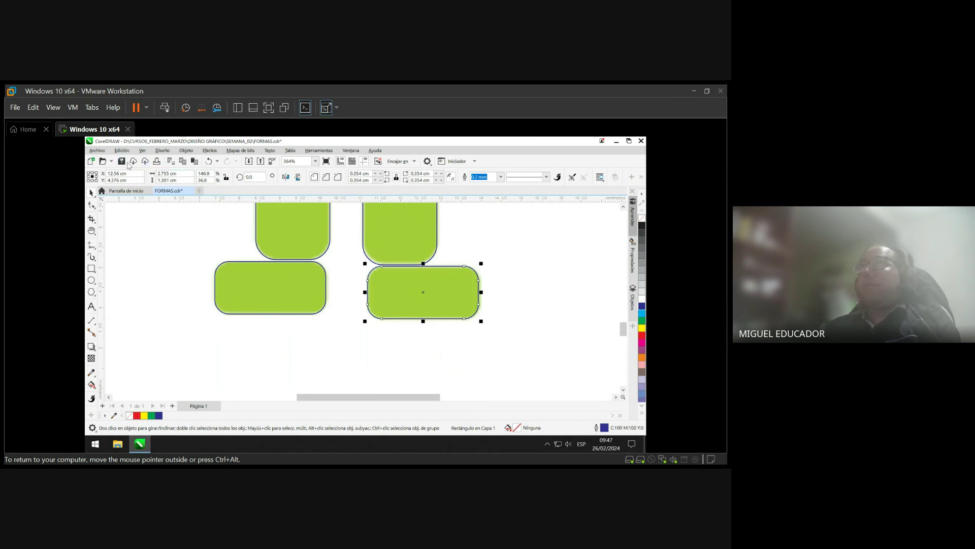
{"action": "left_click", "coordinate": [315, 161]}
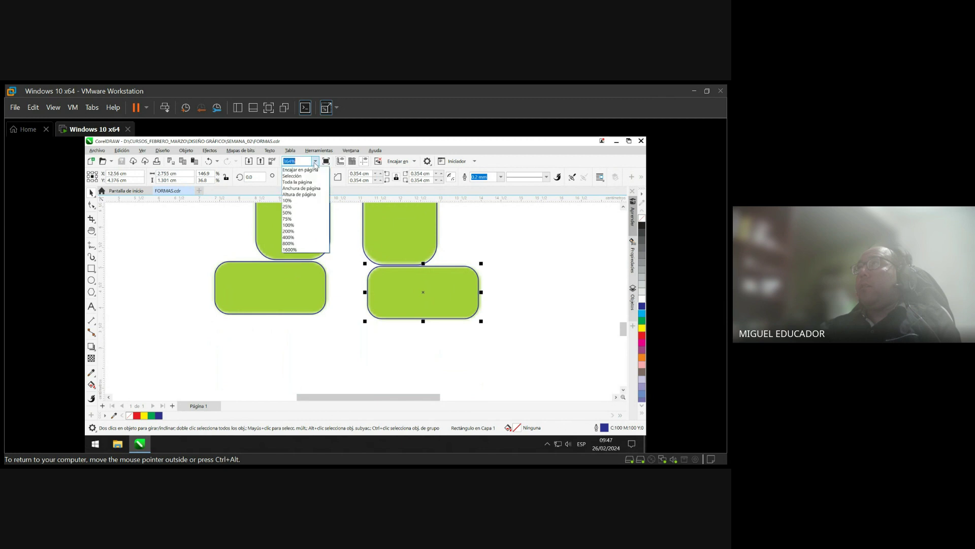
{"action": "left_click", "coordinate": [309, 172]}
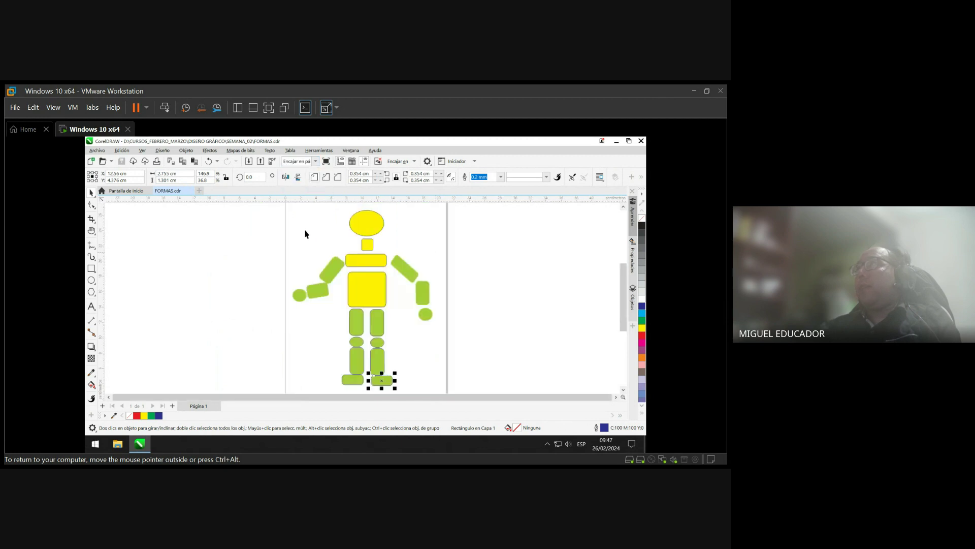
{"action": "left_click", "coordinate": [237, 247]}
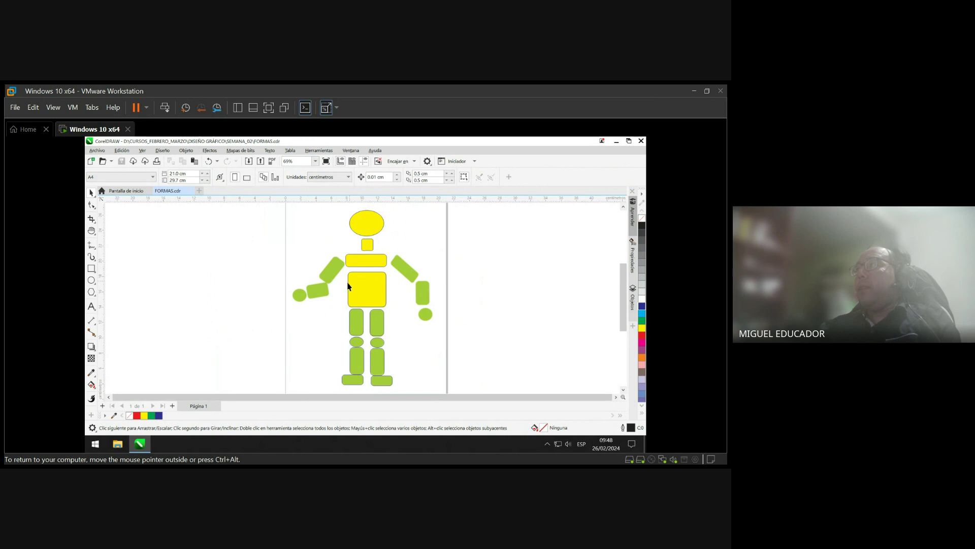
{"action": "left_click_drag", "start_coordinate": [336, 203], "coordinate": [399, 390]}
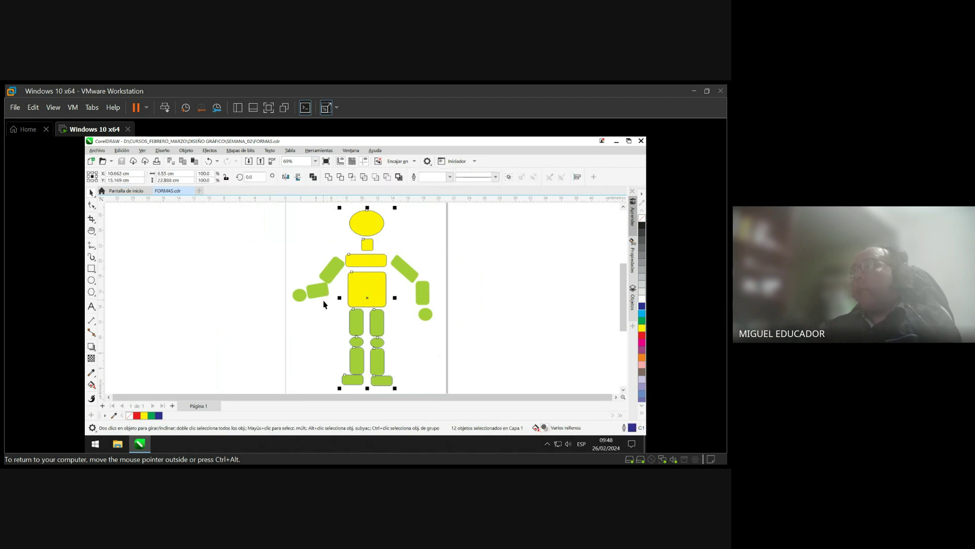
{"action": "left_click", "coordinate": [642, 327]}
{"action": "left_click", "coordinate": [517, 282]}
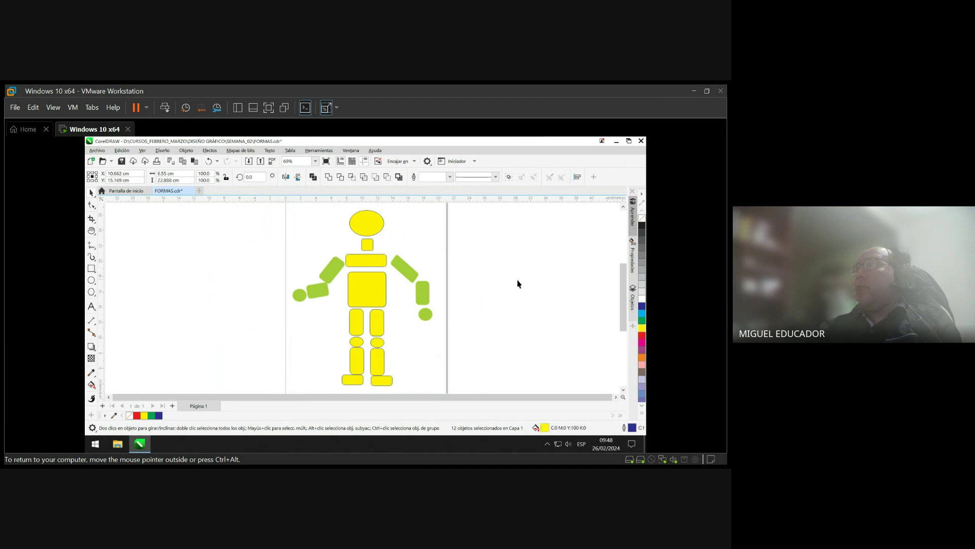
- Duplicate the neck rectangle near the left upper arm and stretch the copy to about 1.51 by 3.86 cm
{"action": "scroll", "coordinate": [347, 278], "scroll_direction": "up", "scroll_amount": 2}
{"action": "scroll", "coordinate": [347, 278], "scroll_direction": "up", "scroll_amount": 3}
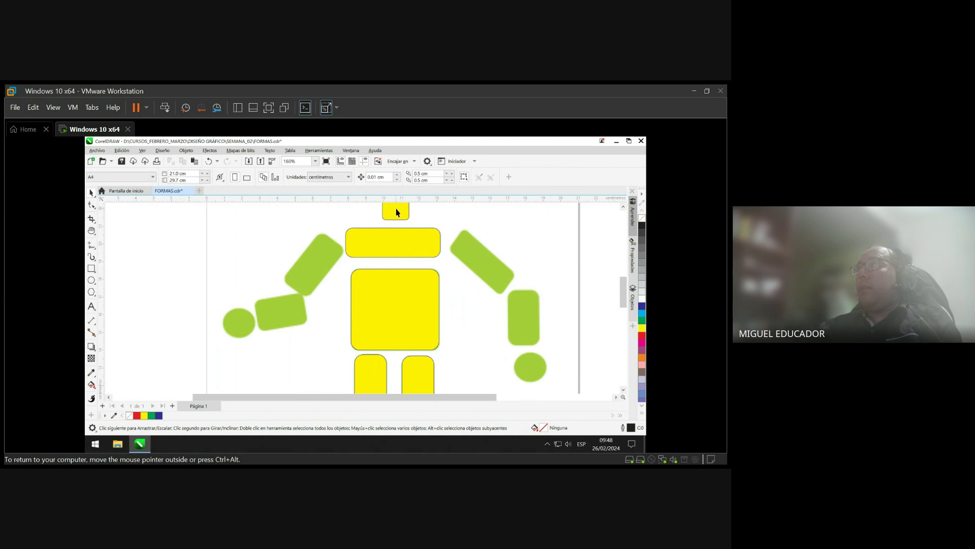
{"action": "left_click", "coordinate": [398, 212]}
{"action": "left_click_drag", "start_coordinate": [305, 262], "coordinate": [298, 315]}
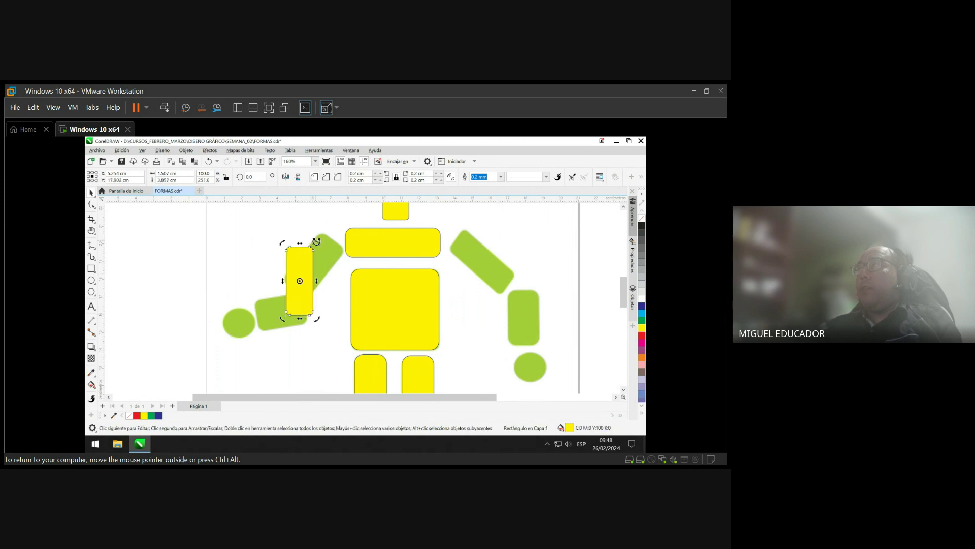
- Move the stretched rectangle onto the left upper arm, try tilting it to about 323°, and reset its rotation to 0
{"action": "left_click_drag", "start_coordinate": [318, 242], "coordinate": [340, 260]}
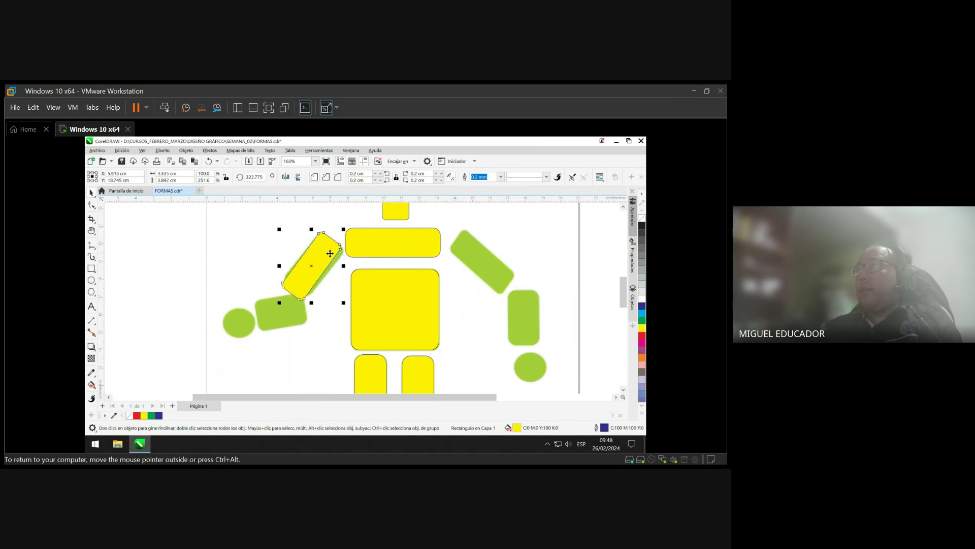
{"action": "left_click", "coordinate": [317, 255]}
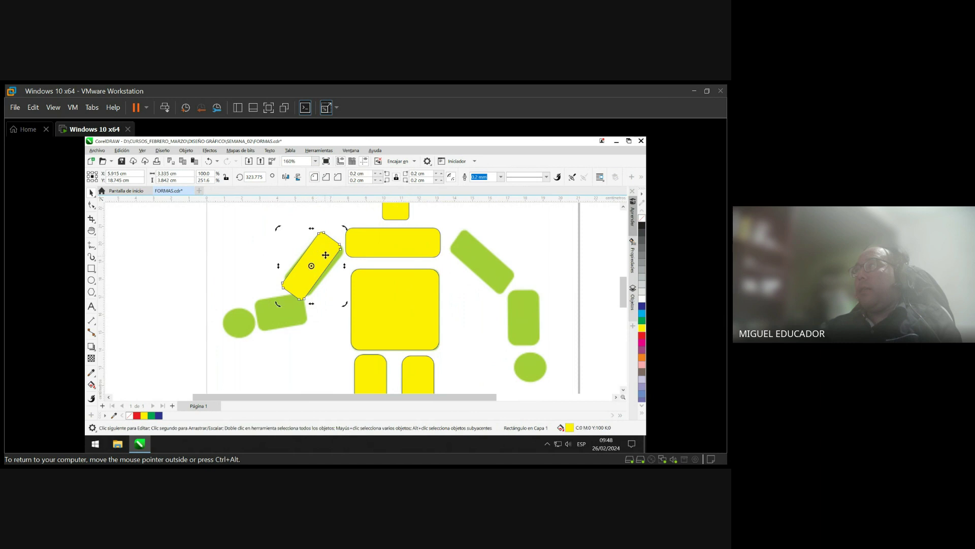
{"action": "left_click_drag", "start_coordinate": [345, 228], "coordinate": [346, 227]}
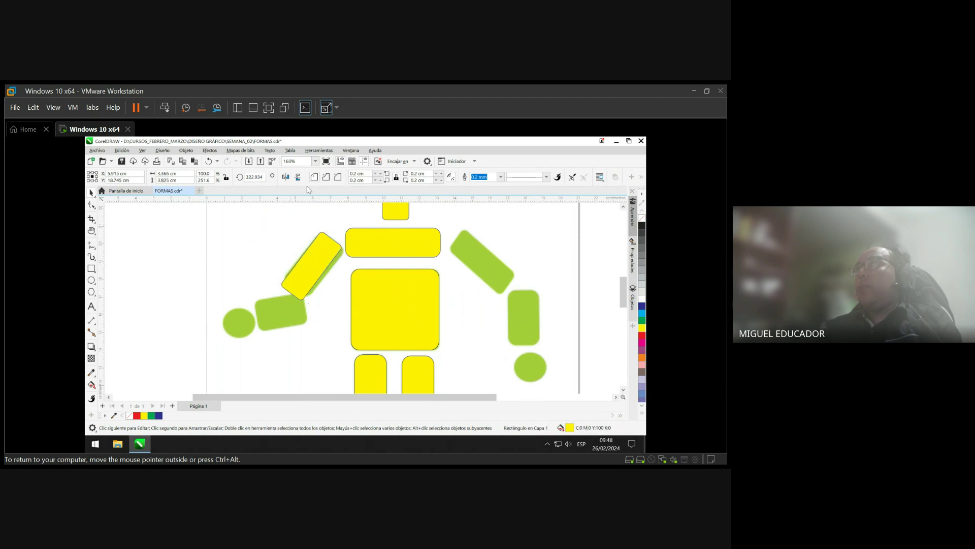
{"action": "left_click", "coordinate": [314, 251]}
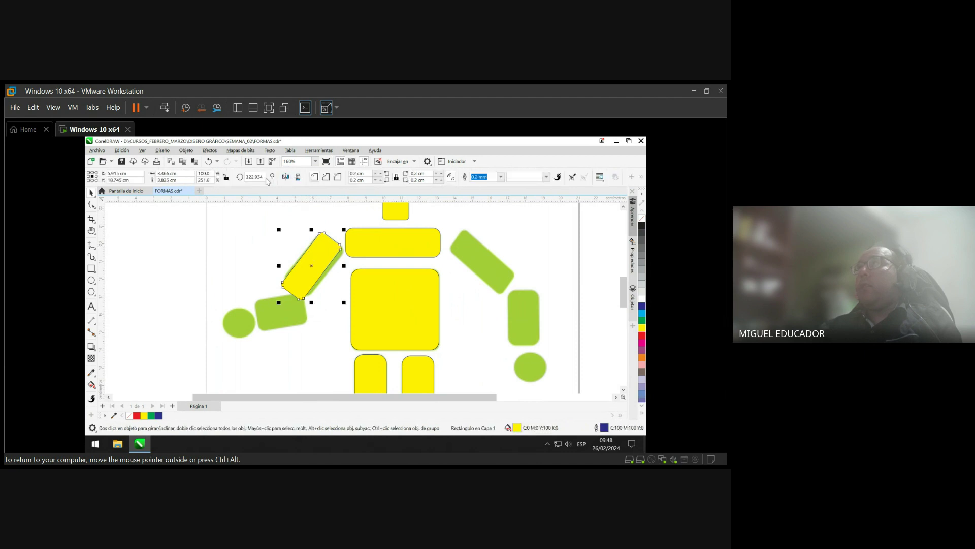
{"action": "left_click_drag", "start_coordinate": [264, 177], "coordinate": [248, 176]}
{"action": "type", "text": "0"}
{"action": "key", "text": "Return"}
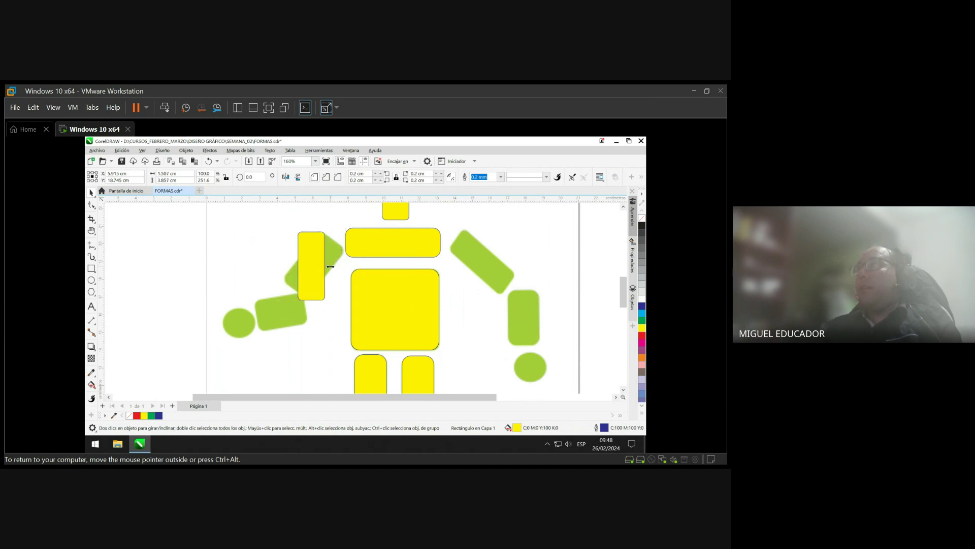
- Widen the left upper arm rectangle to about 1.71 cm, rotate it to 320°, and deselect it
{"action": "left_click_drag", "start_coordinate": [330, 266], "coordinate": [334, 266]}
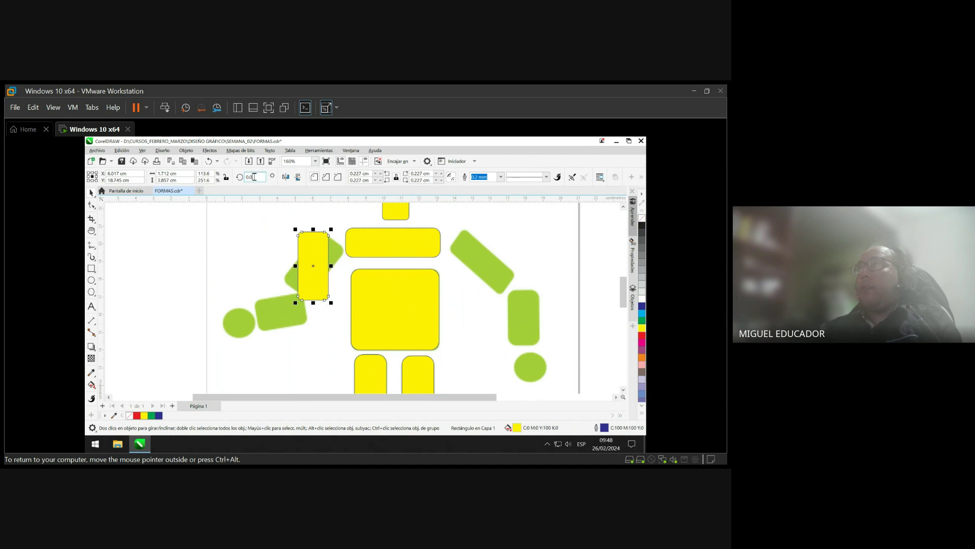
{"action": "type", "text": "350"}
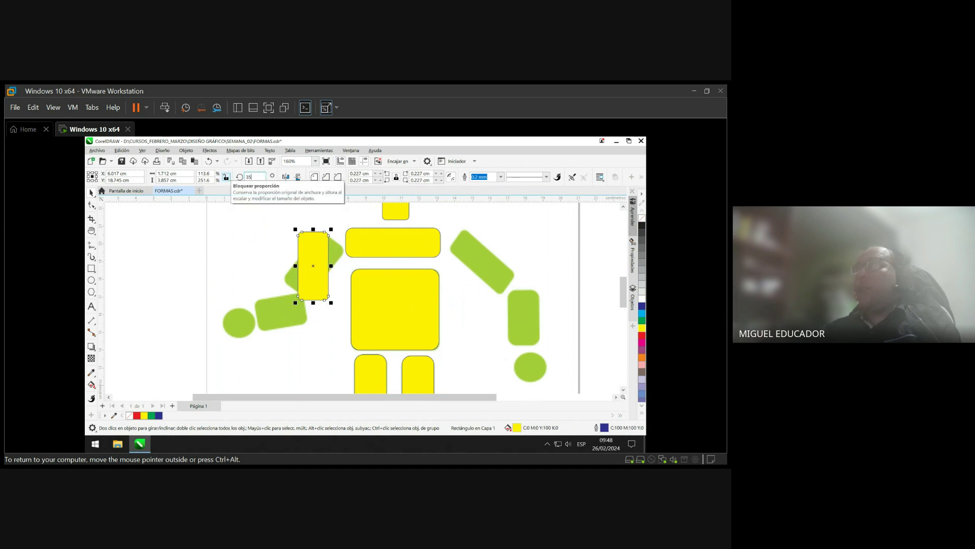
{"action": "key", "text": "Return"}
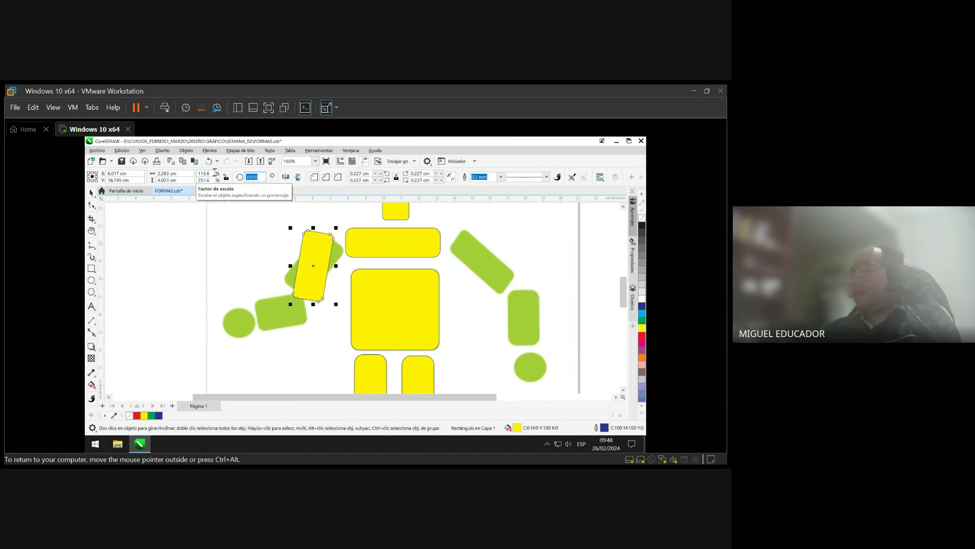
{"action": "type", "text": "320"}
{"action": "key", "text": "Return"}
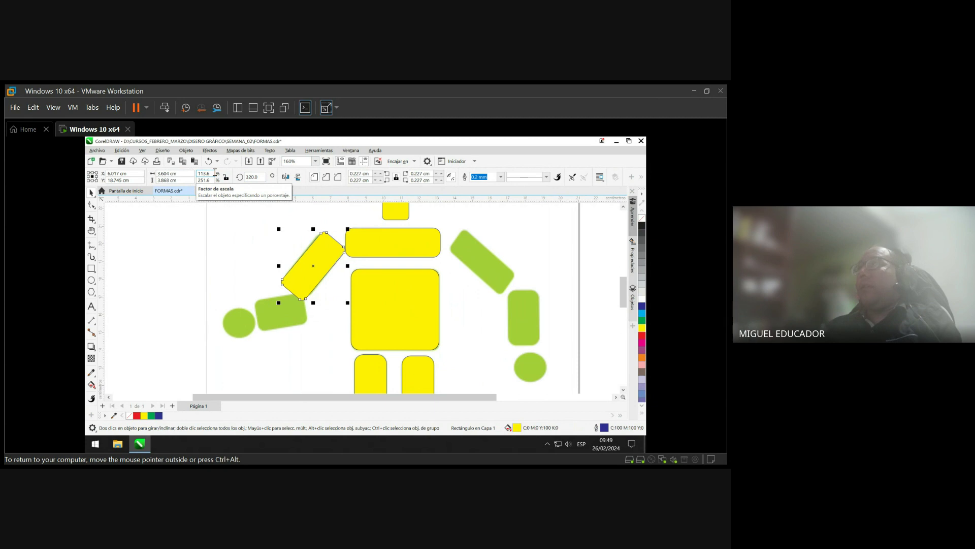
{"action": "left_click", "coordinate": [283, 228]}
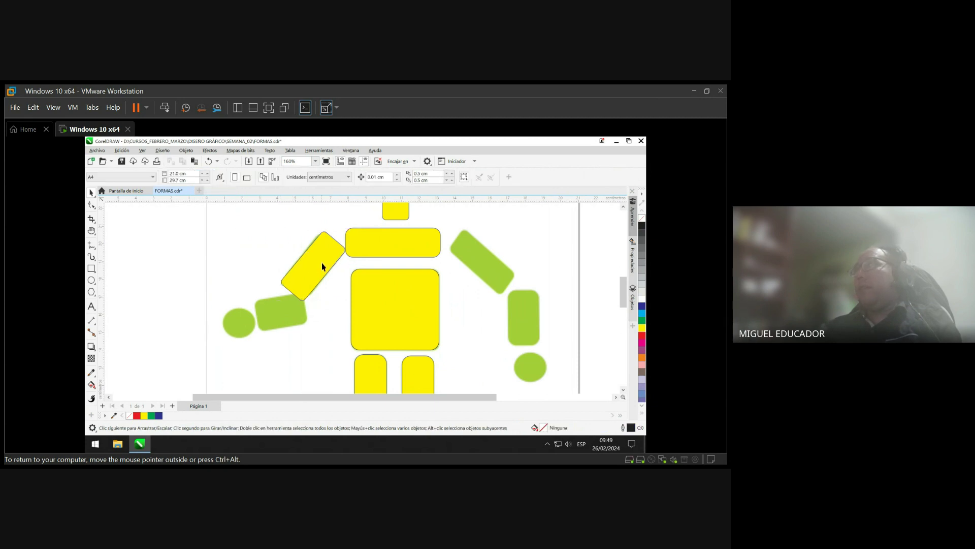
- Remove the left upper arm rectangle's fill and reposition the outline over the green arm shape
{"action": "left_click", "coordinate": [322, 266]}
{"action": "left_click_drag", "start_coordinate": [322, 265], "coordinate": [320, 268]}
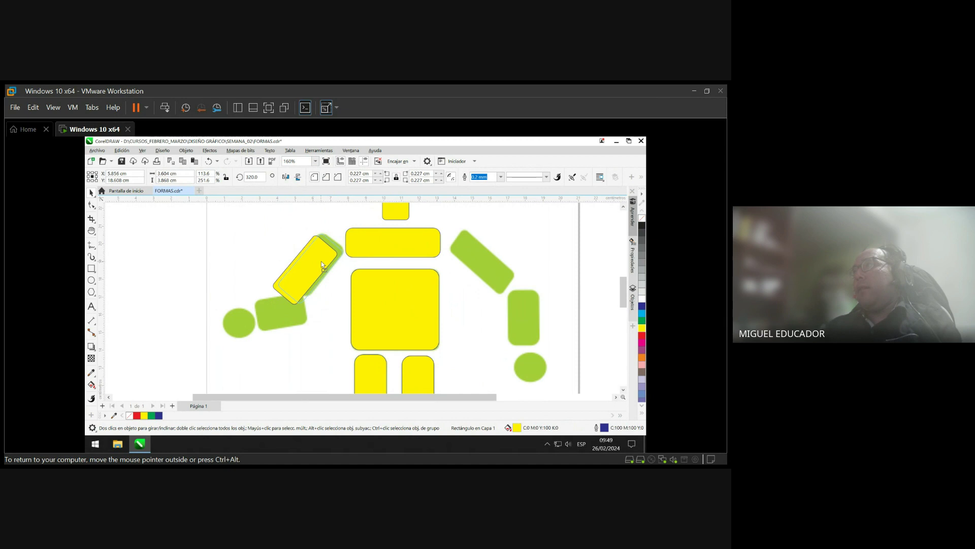
{"action": "left_click", "coordinate": [644, 218]}
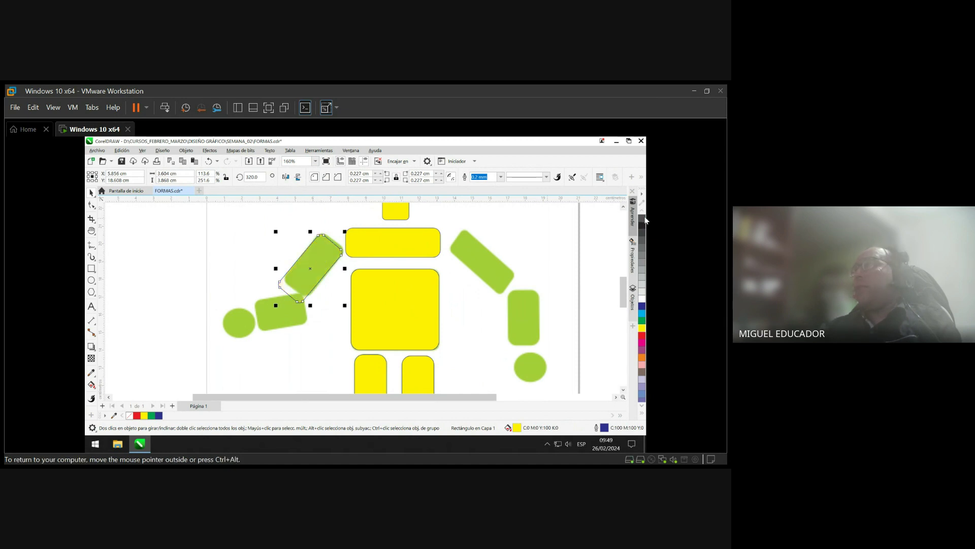
{"action": "left_click_drag", "start_coordinate": [321, 265], "coordinate": [322, 265]}
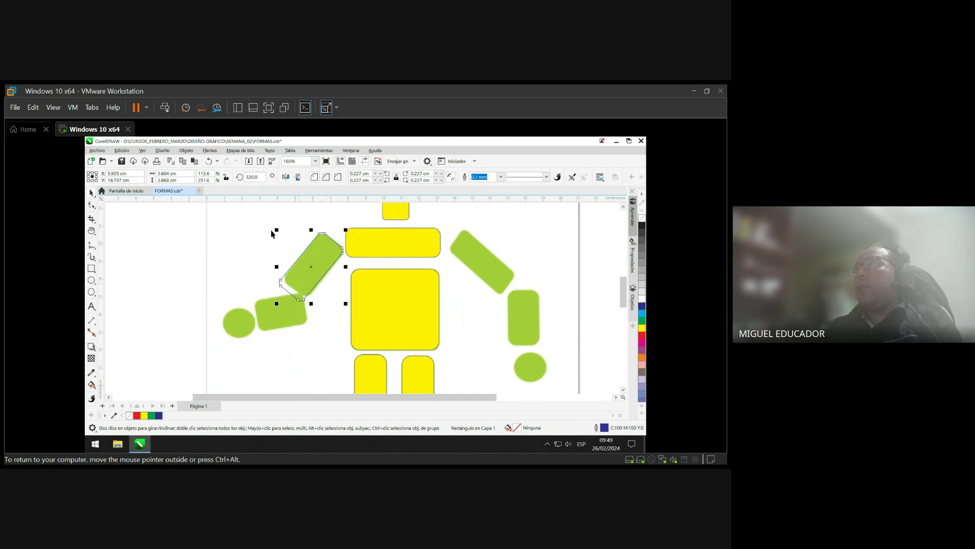
- Reset the left upper arm outline's rotation to 0 and shorten it to about 3.60 cm
{"action": "double_click", "coordinate": [262, 176]}
{"action": "type", "text": "0"}
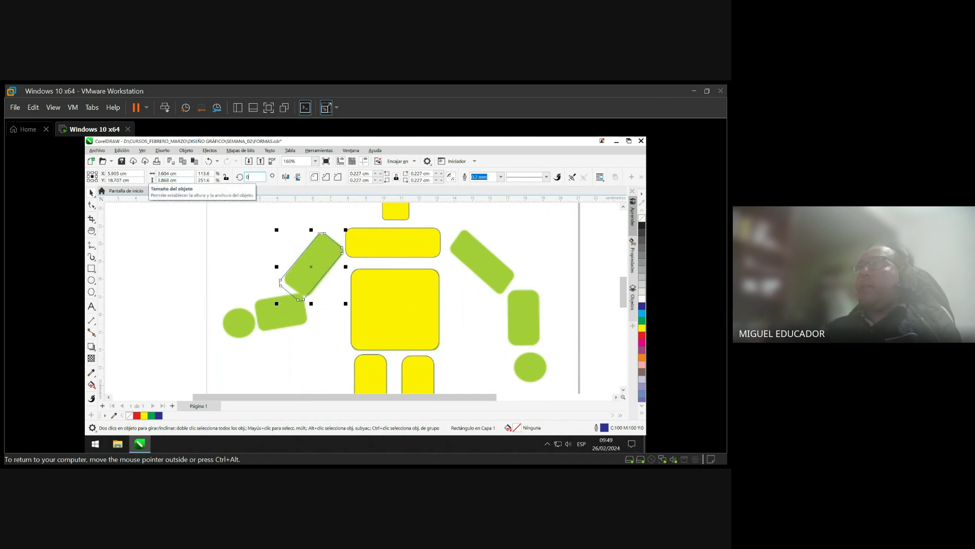
{"action": "key", "text": "Return"}
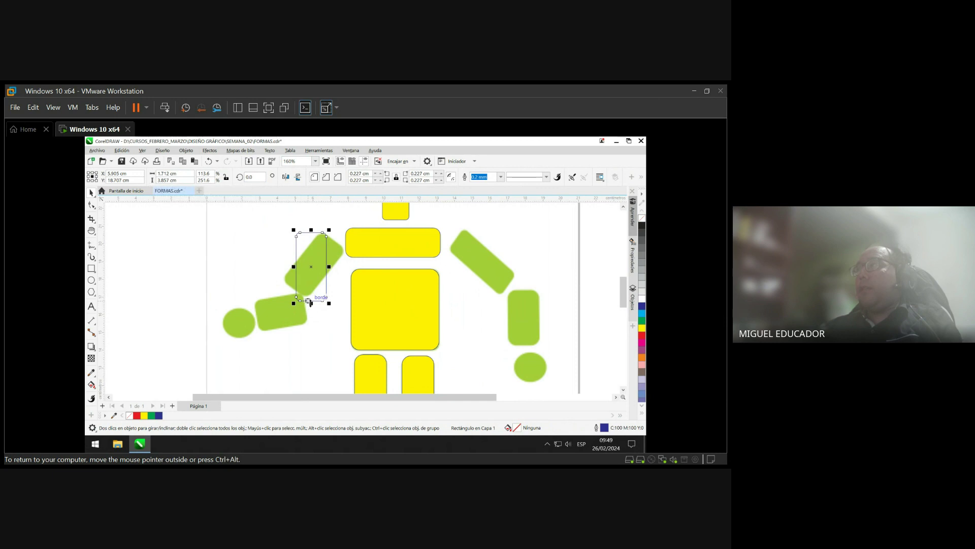
{"action": "left_click_drag", "start_coordinate": [311, 302], "coordinate": [310, 296]}
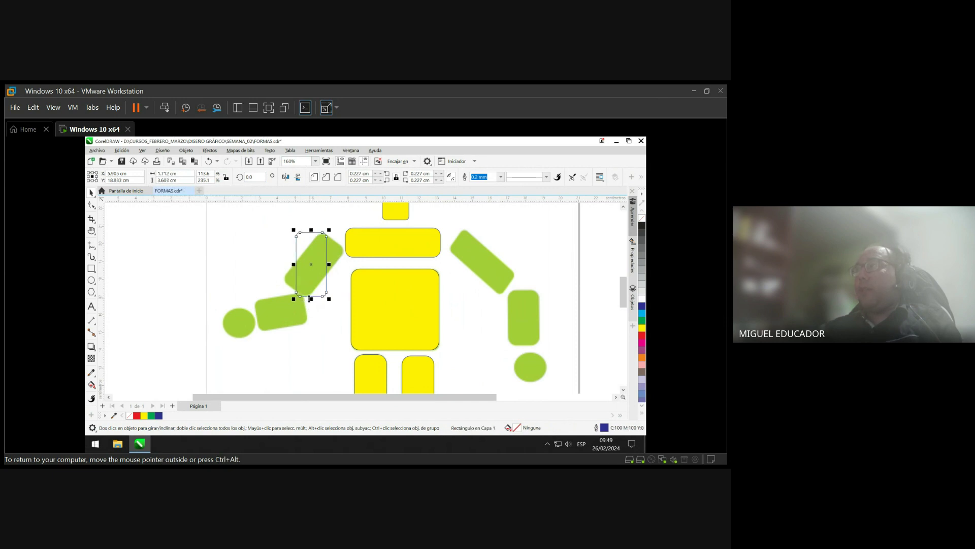
- Rotate the left upper arm outline to 322° and nudge it slightly to fit over the green arm shape
{"action": "double_click", "coordinate": [256, 177]}
{"action": "type", "text": "3"}
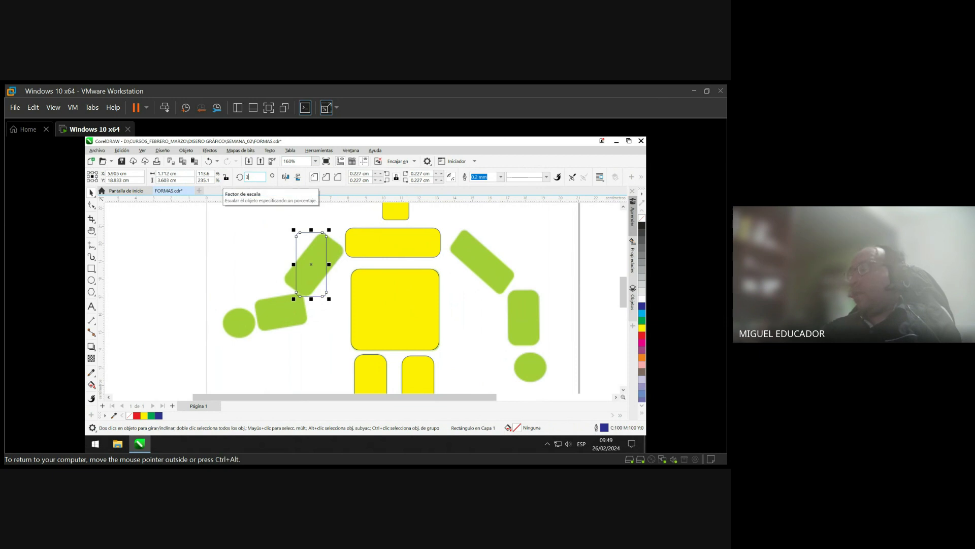
{"action": "type", "text": "22"}
{"action": "key", "text": "Return"}
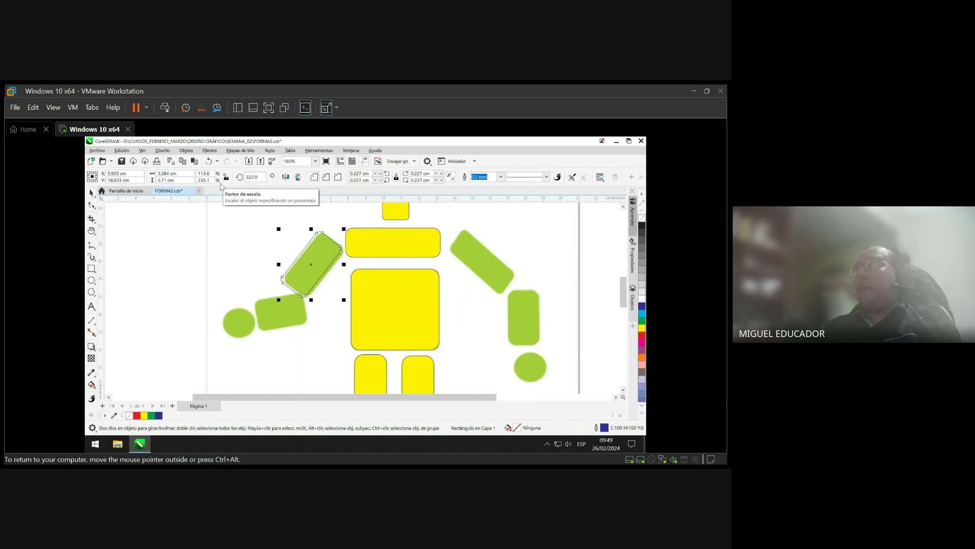
{"action": "left_click", "coordinate": [255, 247]}
{"action": "left_click", "coordinate": [318, 261]}
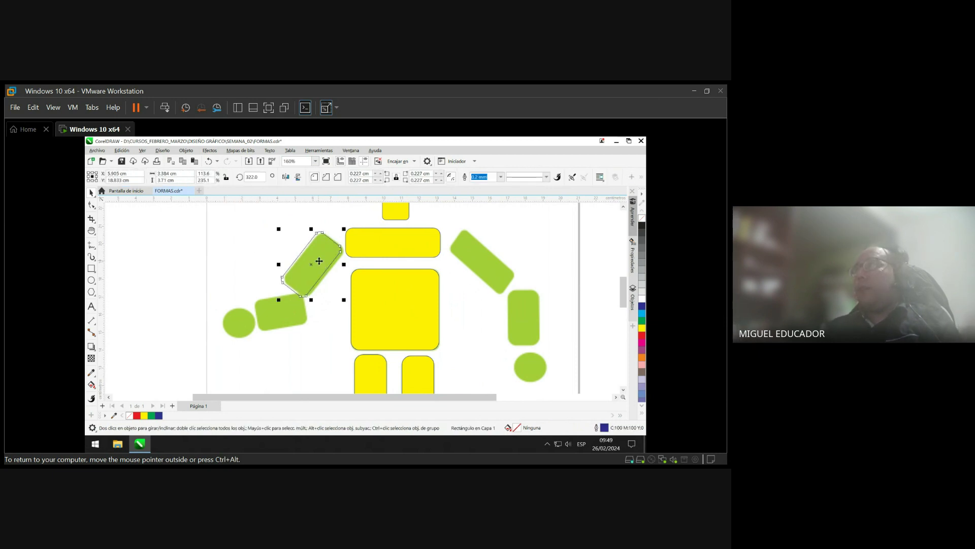
{"action": "left_click_drag", "start_coordinate": [319, 260], "coordinate": [319, 263]}
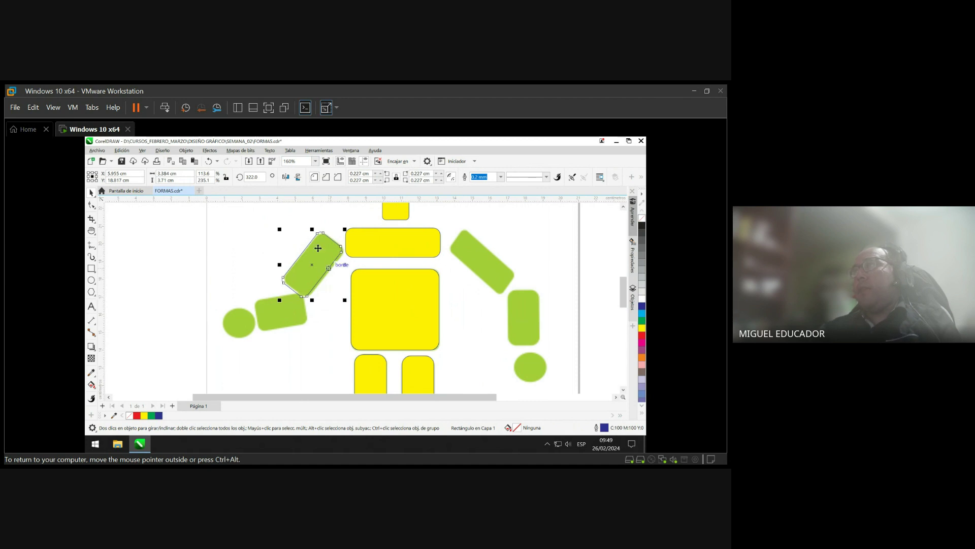
- Widen the left upper arm outline to about 1.86 cm at rotation 0, and rotate it to 323°
{"action": "double_click", "coordinate": [252, 176]}
{"action": "type", "text": "0"}
{"action": "key", "text": "Return"}
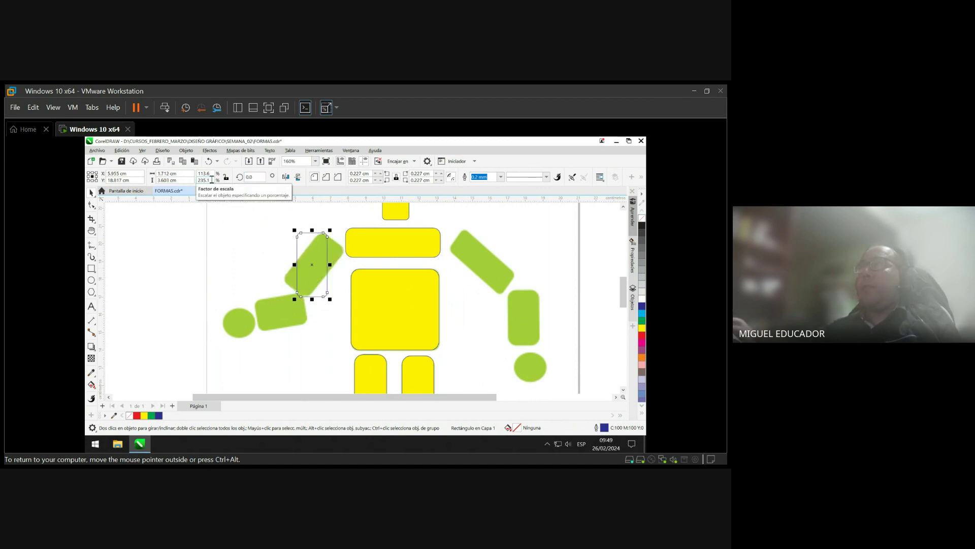
{"action": "left_click_drag", "start_coordinate": [330, 264], "coordinate": [333, 260]}
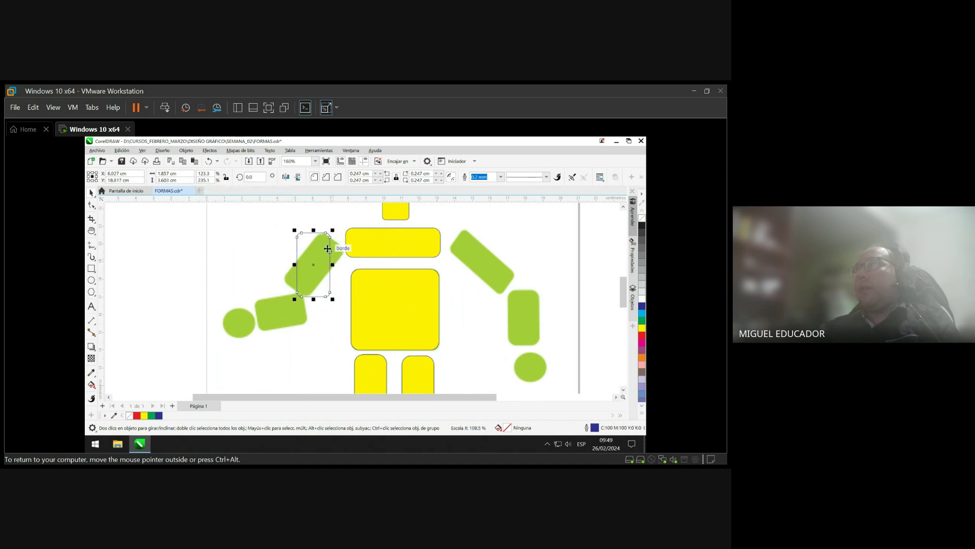
{"action": "double_click", "coordinate": [250, 176]}
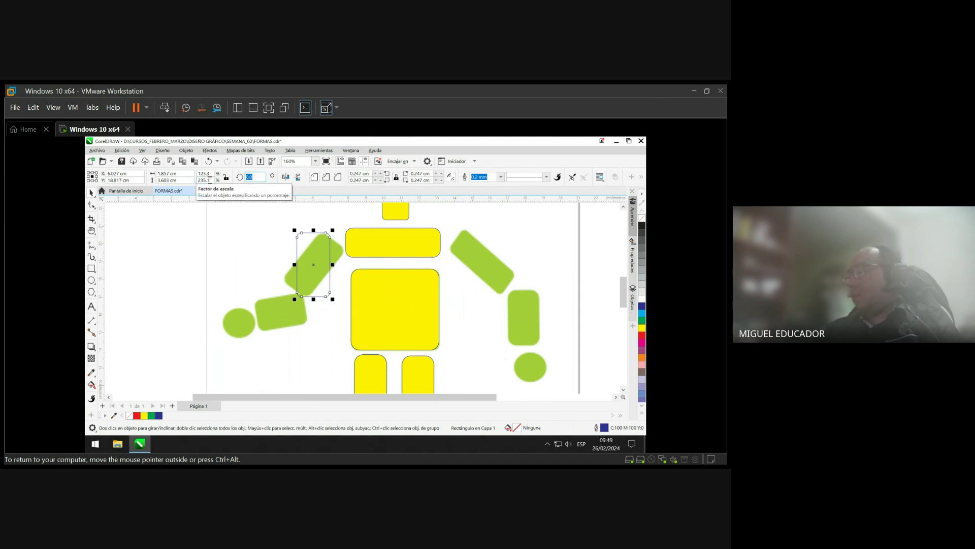
{"action": "type", "text": "323"}
{"action": "key", "text": "Return"}
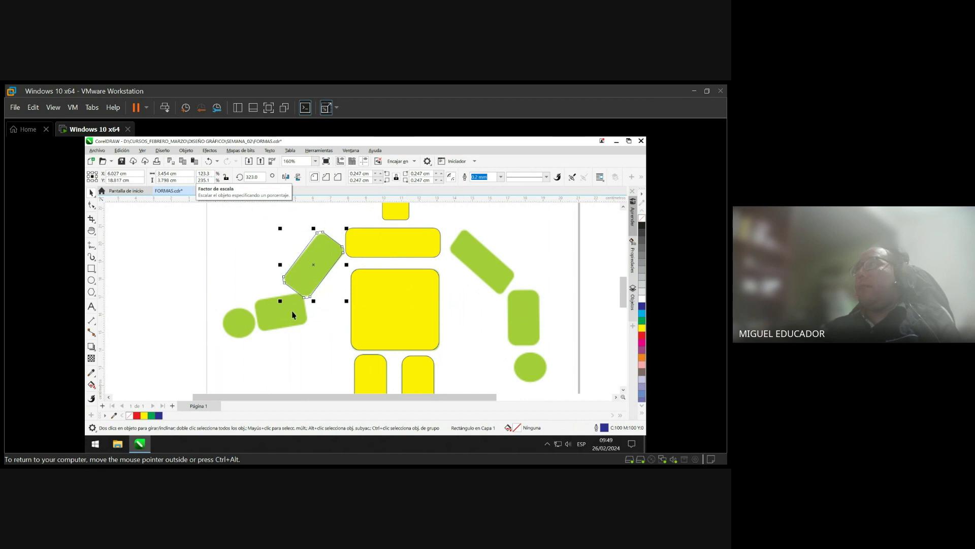
{"action": "left_click", "coordinate": [325, 339]}
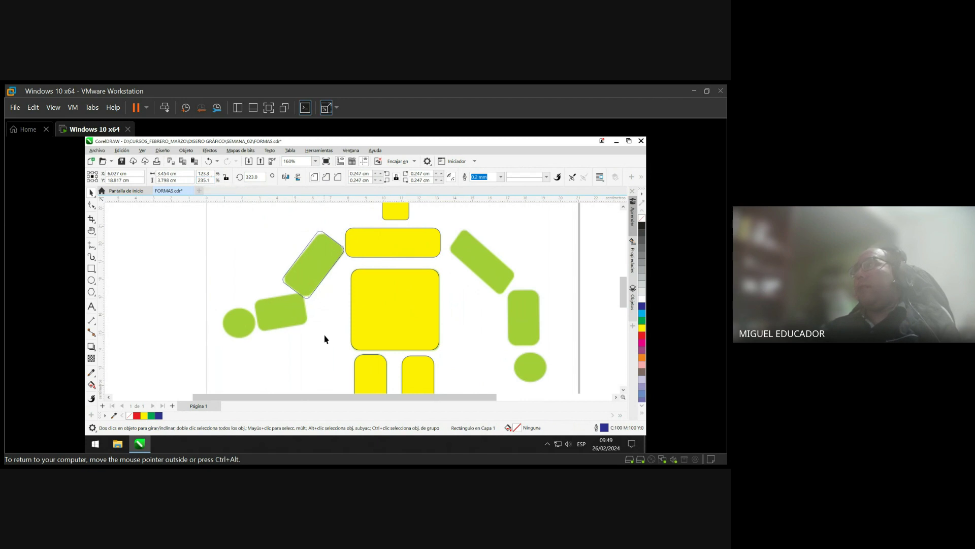
- Round the corners of the left upper arm outline to a 0.5 cm radius, trying 0.6 cm as well, and deselect it
{"action": "left_click", "coordinate": [328, 262]}
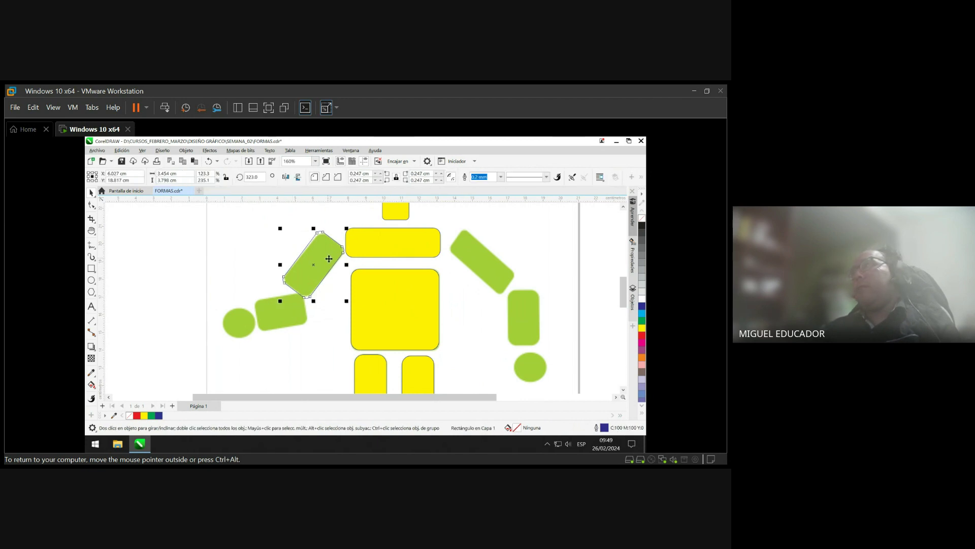
{"action": "left_click", "coordinate": [381, 174]}
{"action": "left_click", "coordinate": [381, 173]}
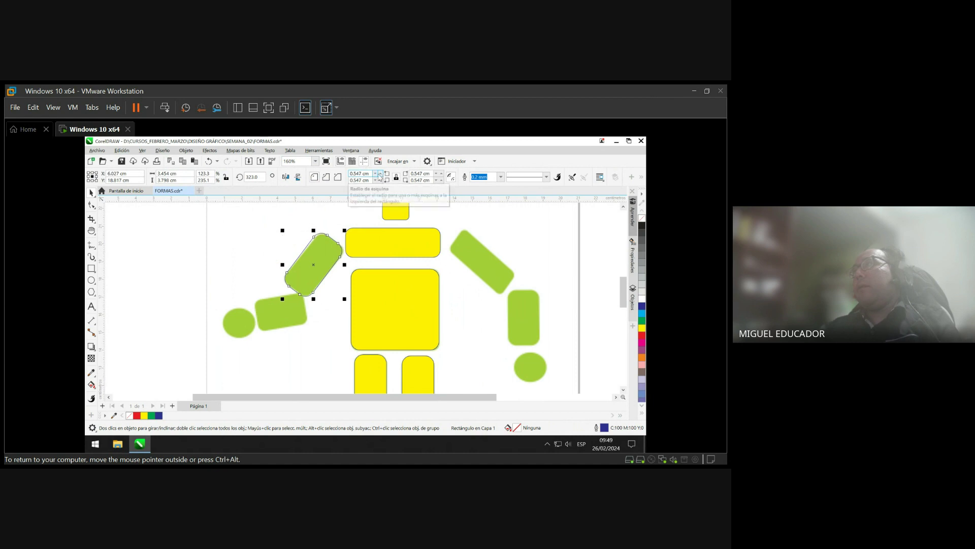
{"action": "double_click", "coordinate": [361, 173]}
{"action": "type", "text": "0.5"}
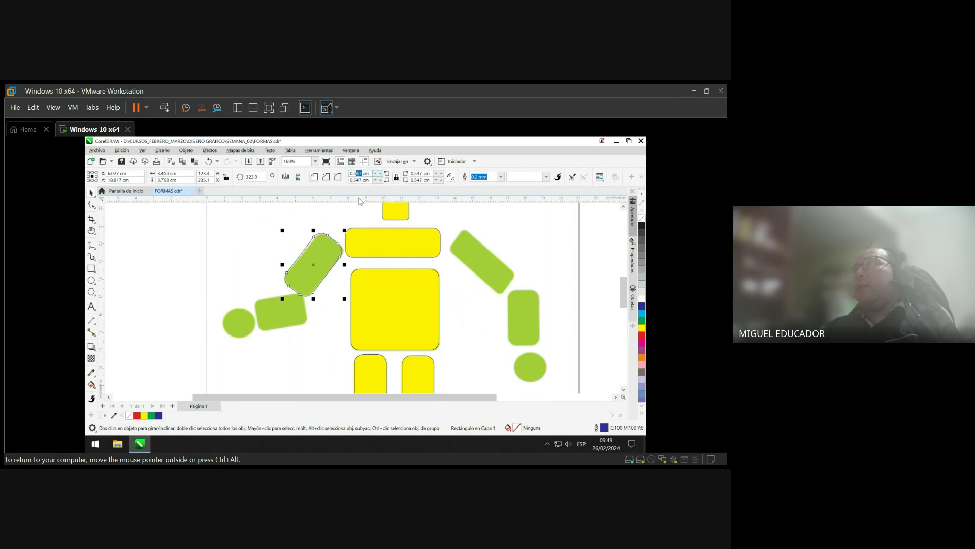
{"action": "key", "text": "Return"}
{"action": "left_click", "coordinate": [381, 174]}
{"action": "left_click_drag", "start_coordinate": [325, 262], "coordinate": [319, 272]}
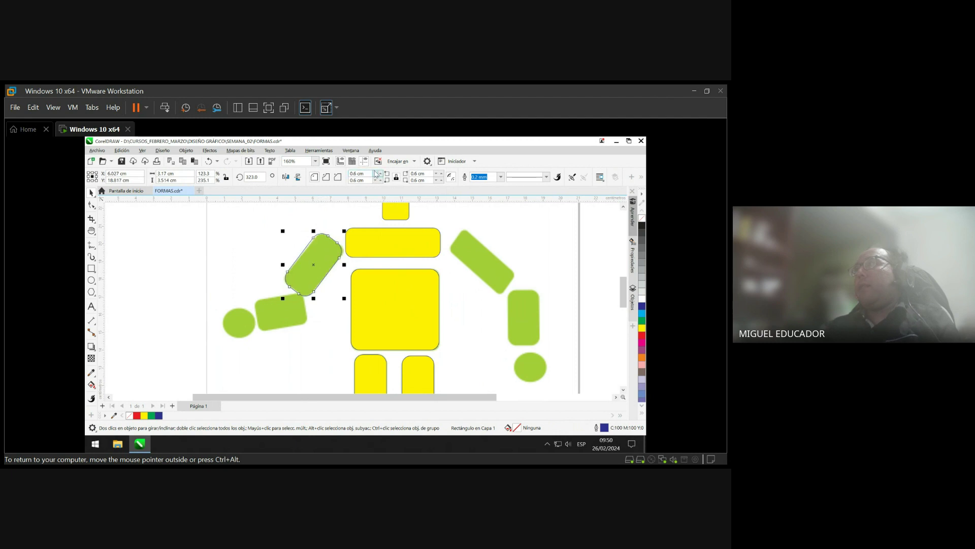
{"action": "left_click", "coordinate": [377, 176]}
{"action": "left_click", "coordinate": [325, 261]}
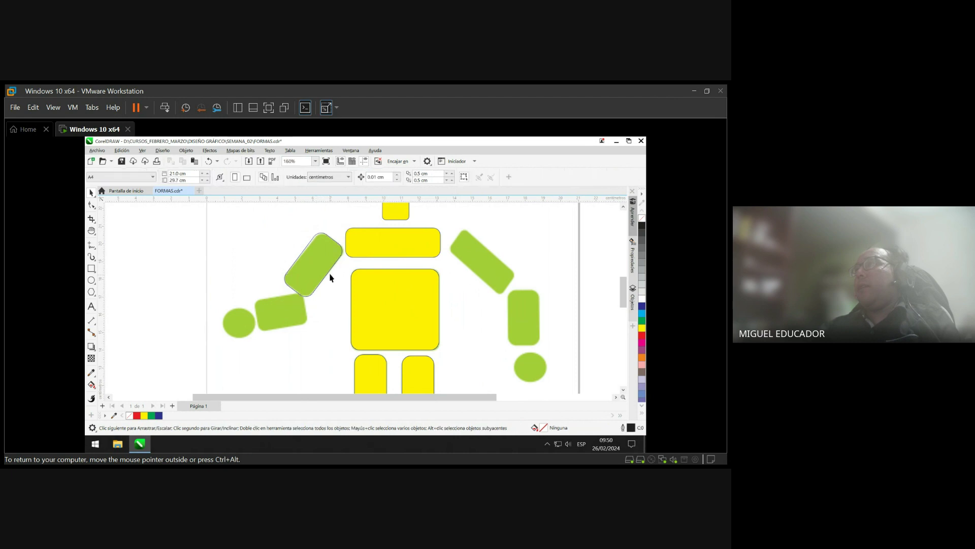
- Place a horizontally mirrored copy of the left upper arm outline over the green right upper arm
{"action": "left_click", "coordinate": [323, 257]}
{"action": "left_click_drag", "start_coordinate": [323, 257], "coordinate": [527, 244]}
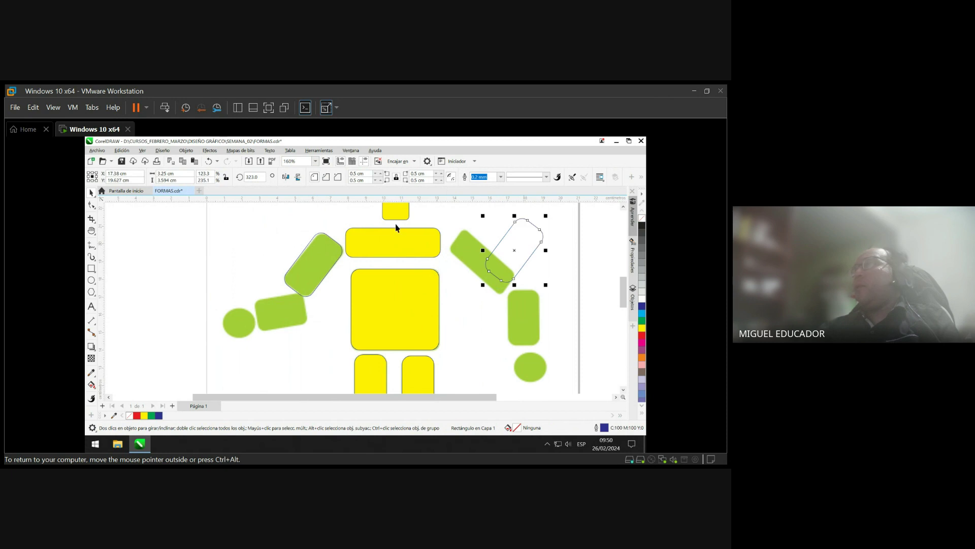
{"action": "left_click", "coordinate": [265, 176]}
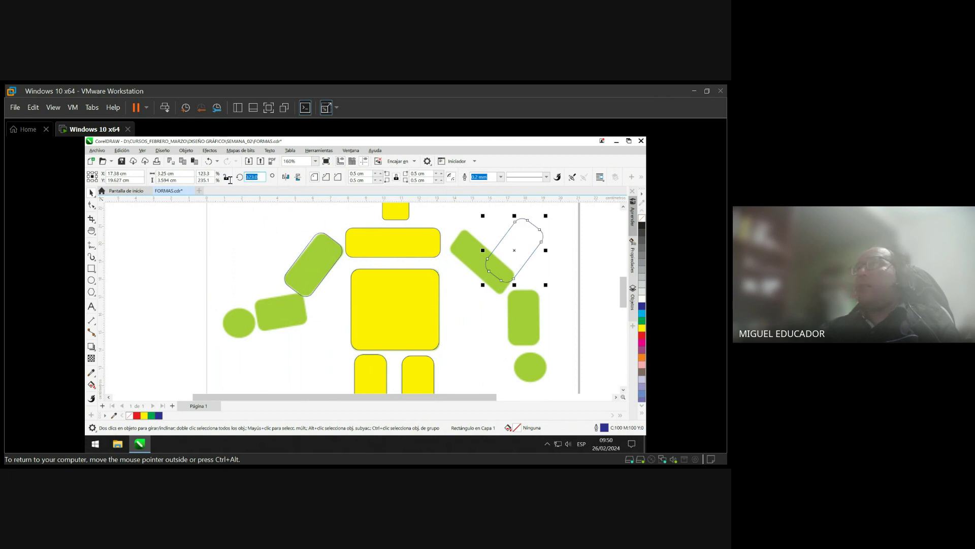
{"action": "left_click", "coordinate": [285, 180]}
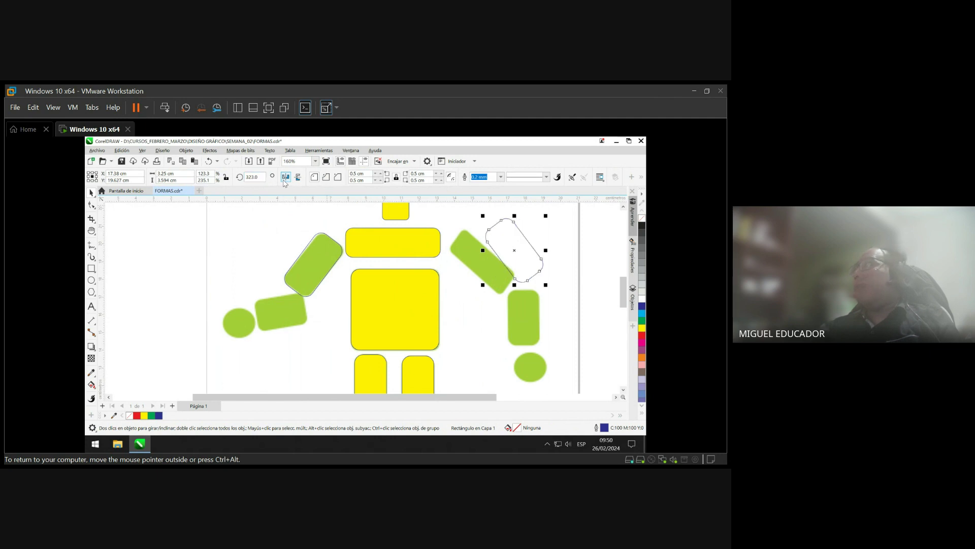
{"action": "left_click_drag", "start_coordinate": [512, 232], "coordinate": [475, 244]}
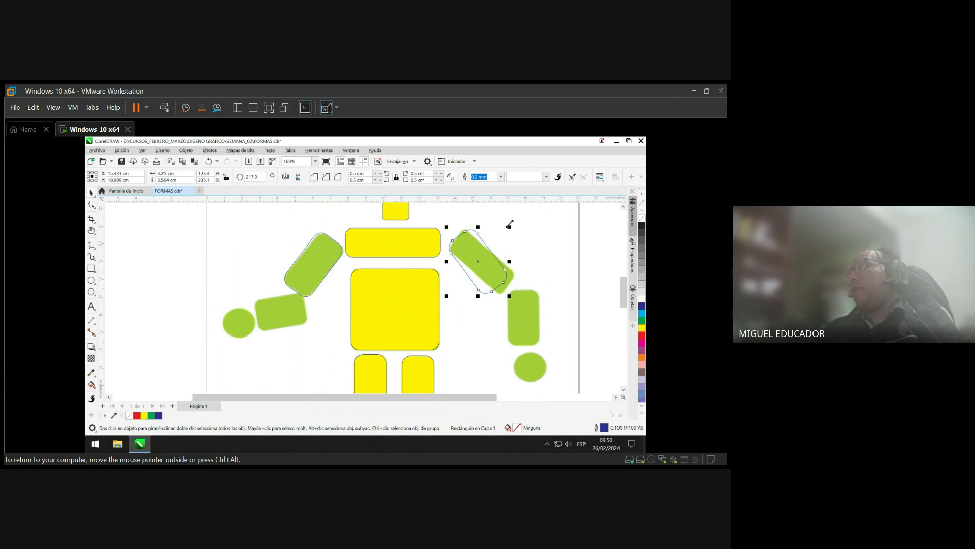
- Rotate the right upper arm outline to about 226° to follow the green shape, and deselect it
{"action": "left_click", "coordinate": [473, 246]}
{"action": "left_click_drag", "start_coordinate": [510, 220], "coordinate": [508, 222]}
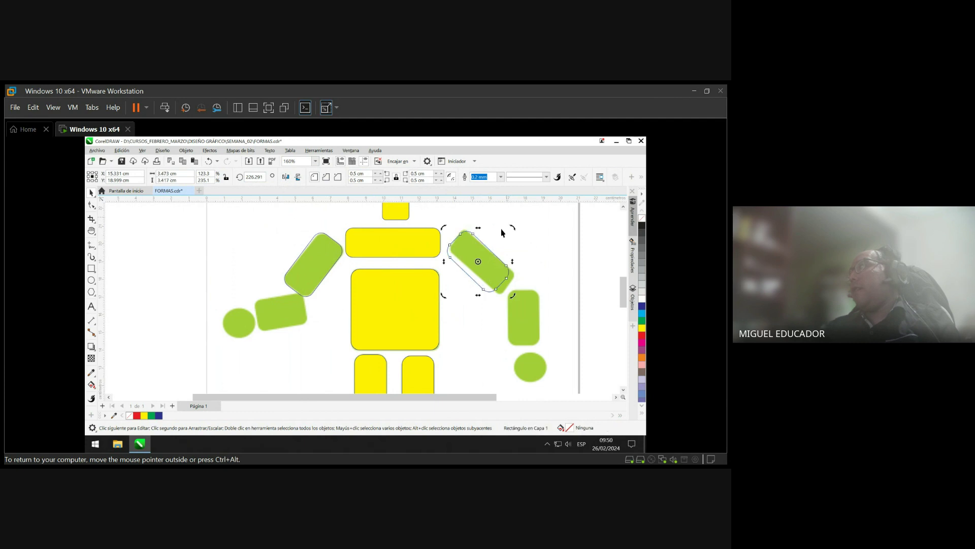
{"action": "left_click", "coordinate": [540, 249]}
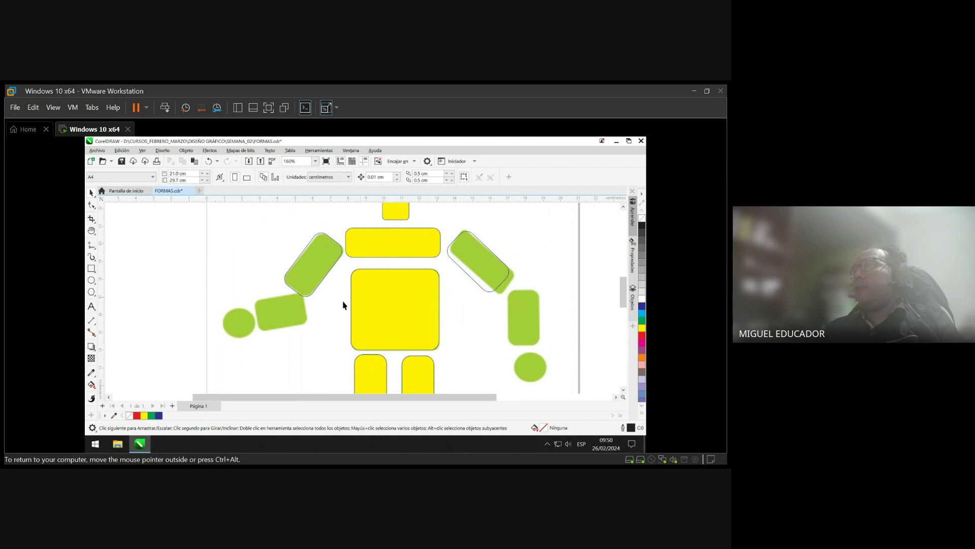
- Duplicate the left upper arm outline onto the green left forearm and rotate the copy to about 276°
{"action": "left_click", "coordinate": [314, 279]}
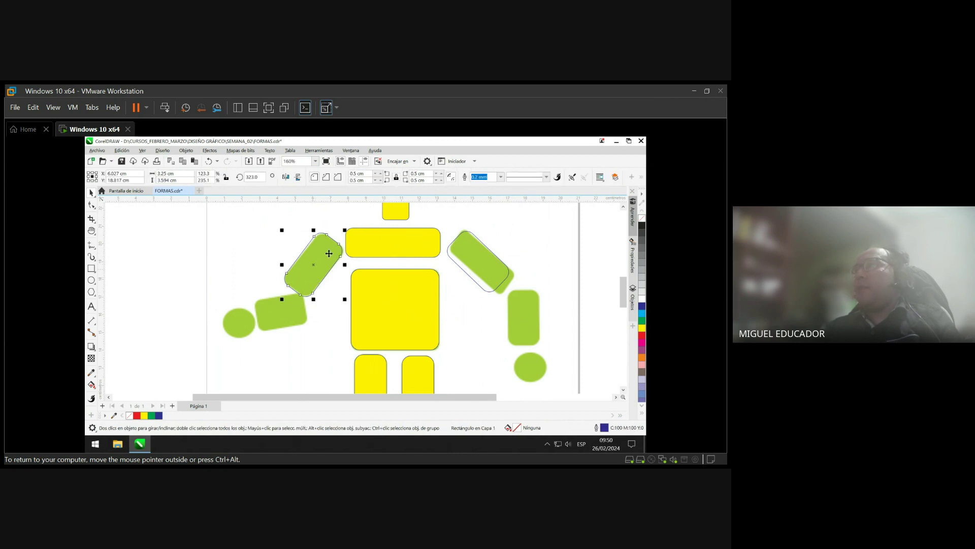
{"action": "left_click_drag", "start_coordinate": [325, 257], "coordinate": [314, 314]}
{"action": "left_click", "coordinate": [312, 331]}
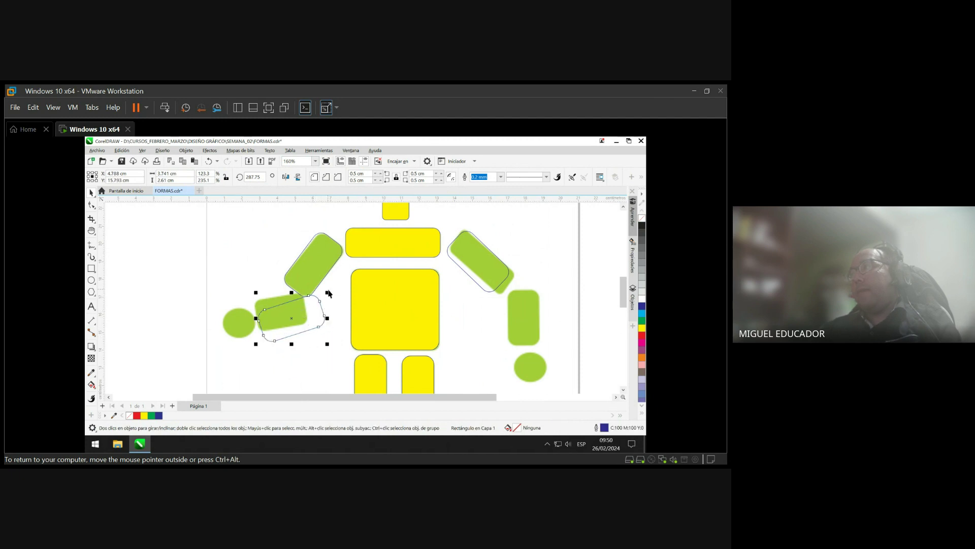
{"action": "left_click", "coordinate": [307, 307]}
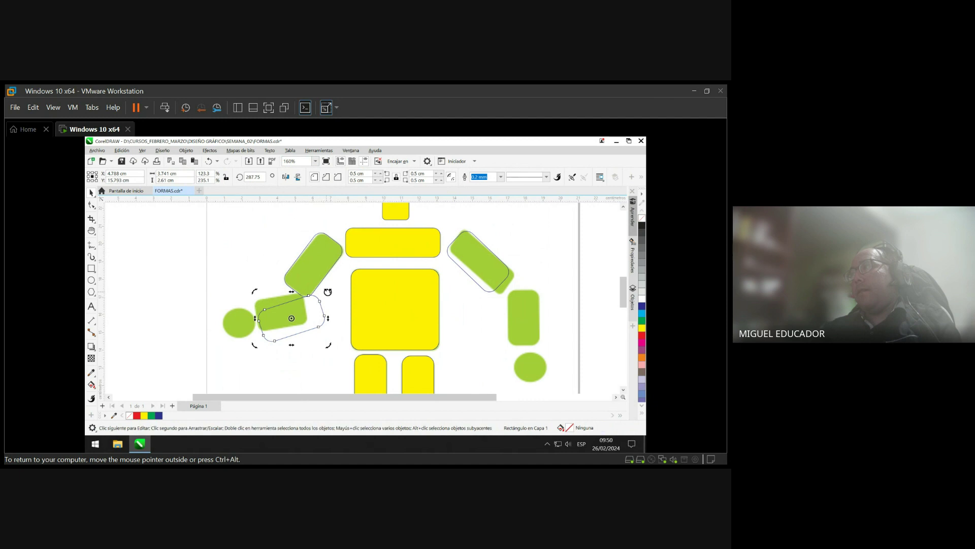
{"action": "left_click_drag", "start_coordinate": [327, 290], "coordinate": [308, 308]}
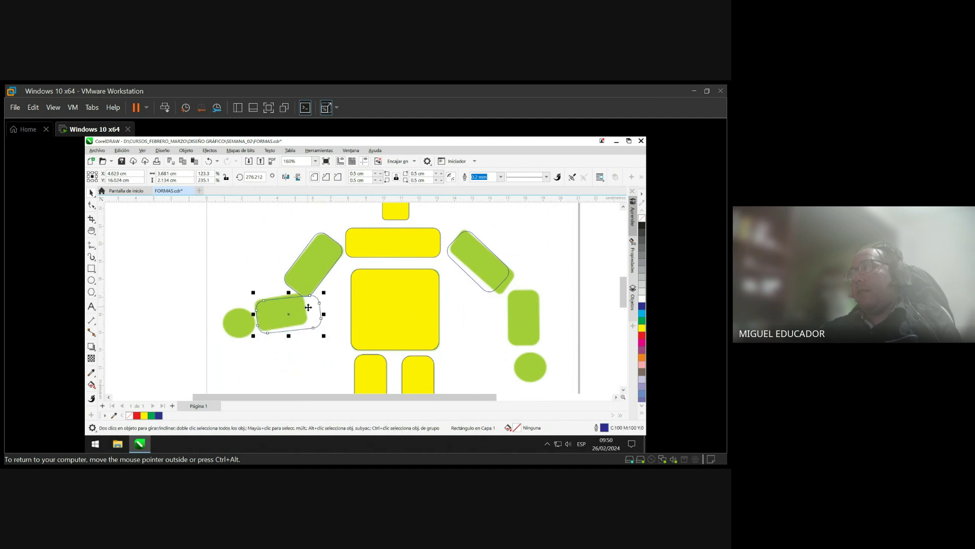
- Reset the left forearm rectangle's rotation to 0° and shorten it from its lower edge to about 2.99 cm high
{"action": "left_click", "coordinate": [308, 307]}
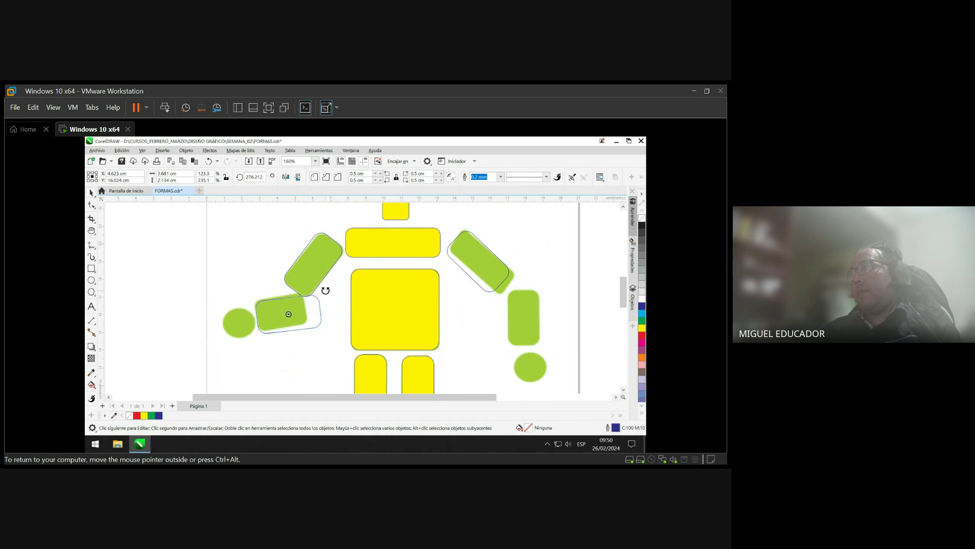
{"action": "left_click_drag", "start_coordinate": [325, 289], "coordinate": [326, 290]}
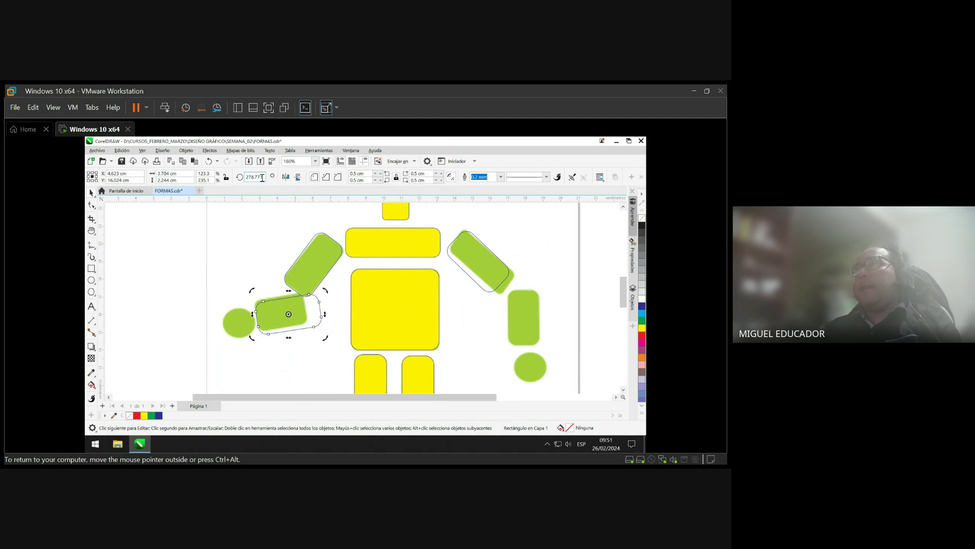
{"action": "type", "text": "0"}
{"action": "key", "text": "Return"}
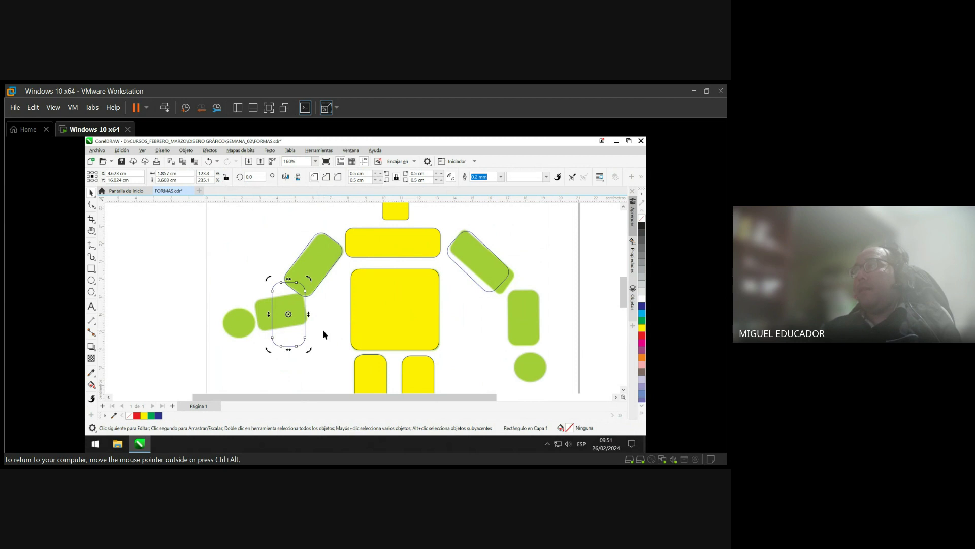
{"action": "left_click", "coordinate": [291, 340]}
{"action": "left_click", "coordinate": [291, 339]}
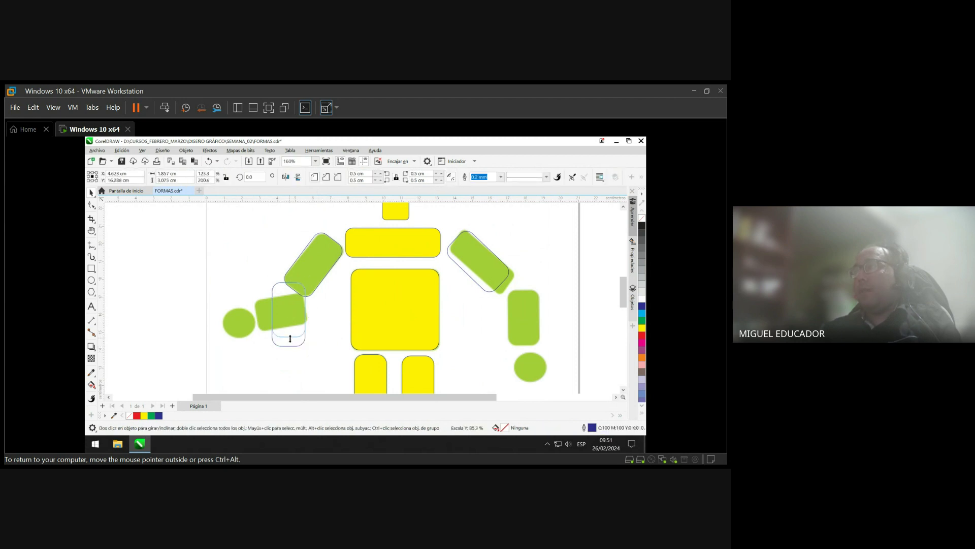
{"action": "left_click_drag", "start_coordinate": [290, 337], "coordinate": [289, 337]}
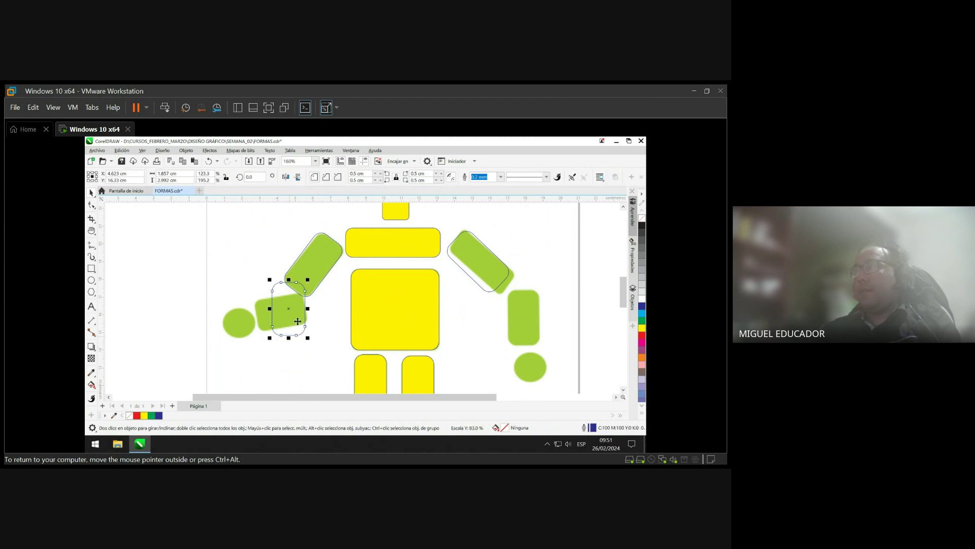
- Rotate the left forearm rectangle to 280° and move it over the green forearm of the reference figure
{"action": "left_click", "coordinate": [255, 177]}
{"action": "type", "text": "28"}
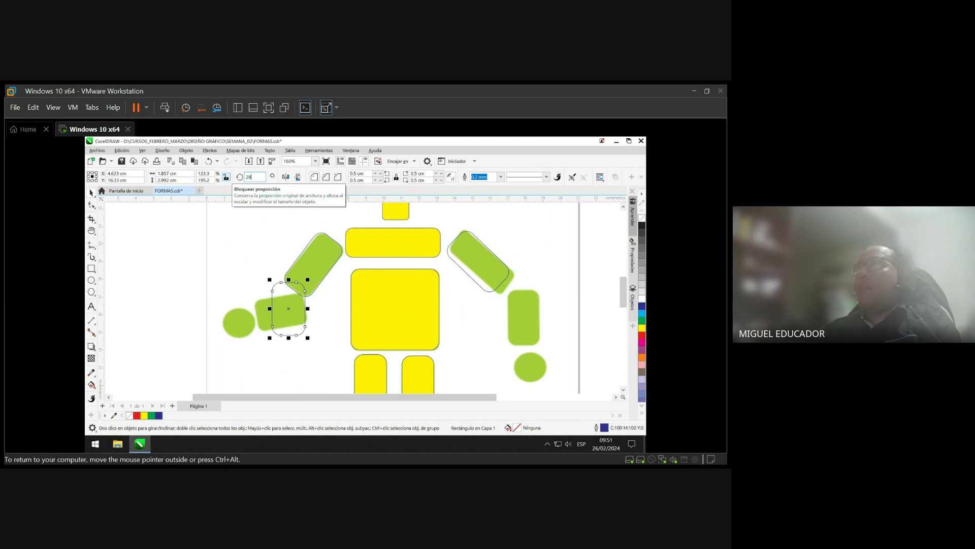
{"action": "type", "text": "0"}
{"action": "key", "text": "Return"}
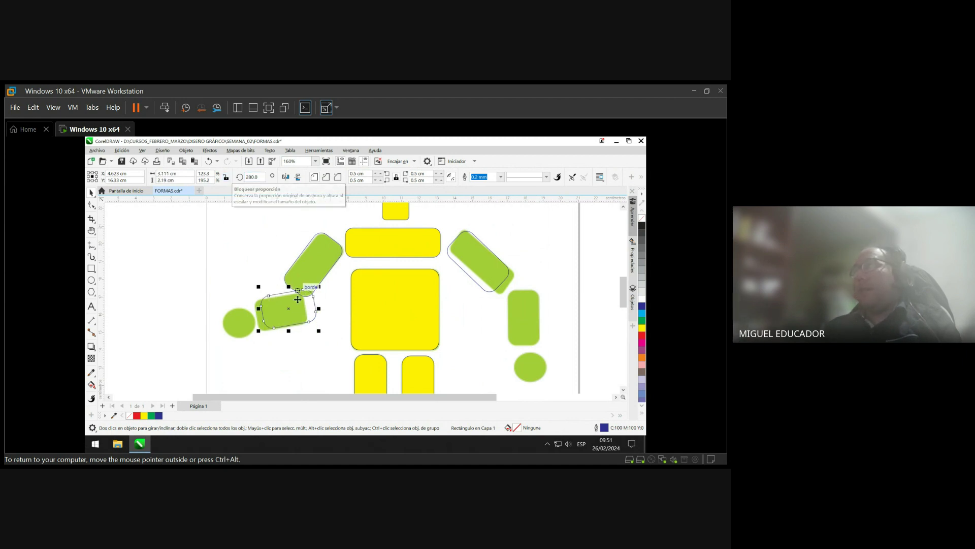
{"action": "left_click_drag", "start_coordinate": [301, 318], "coordinate": [296, 321]}
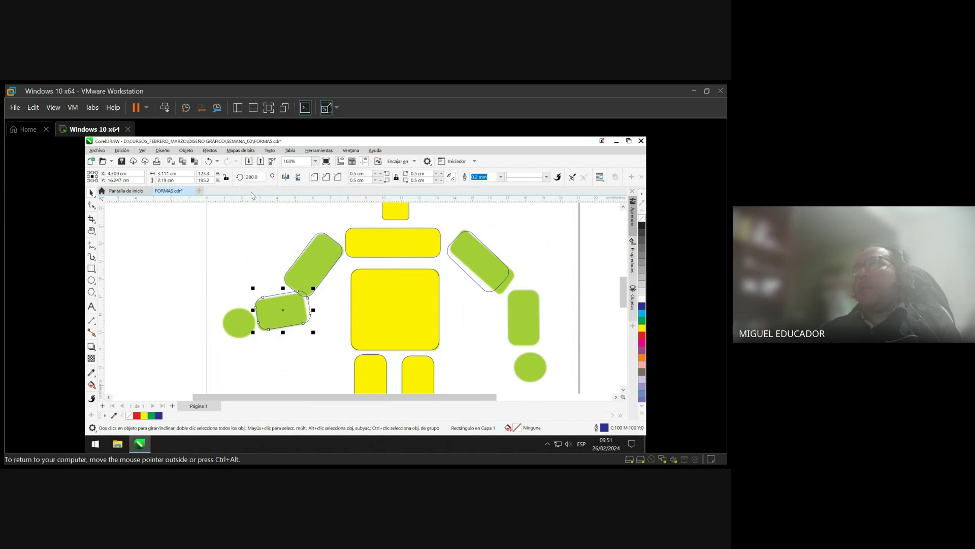
- Zero the left forearm rectangle's rotation, shorten it to about 2.76 cm, and realign it over the green forearm at 280°
{"action": "type", "text": "0"}
{"action": "key", "text": "Return"}
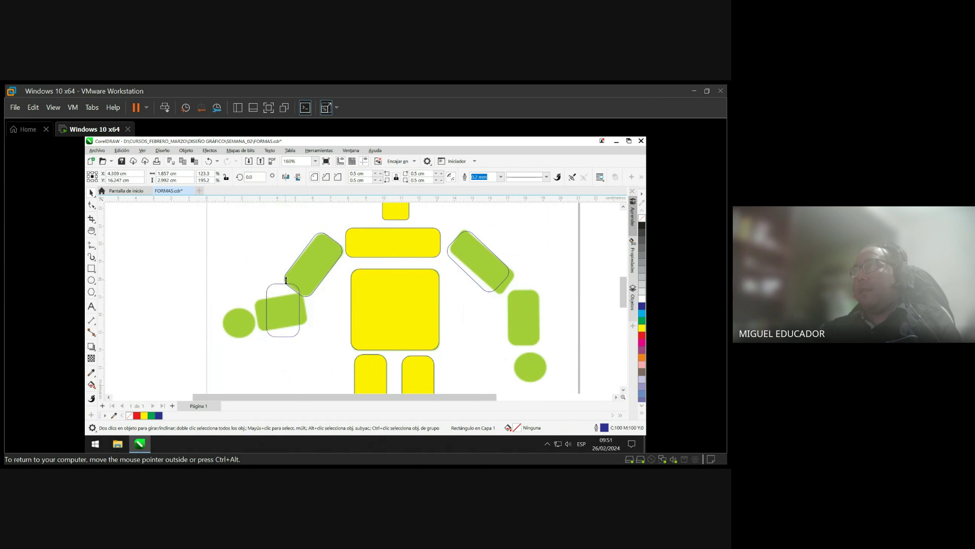
{"action": "left_click_drag", "start_coordinate": [283, 281], "coordinate": [284, 285]}
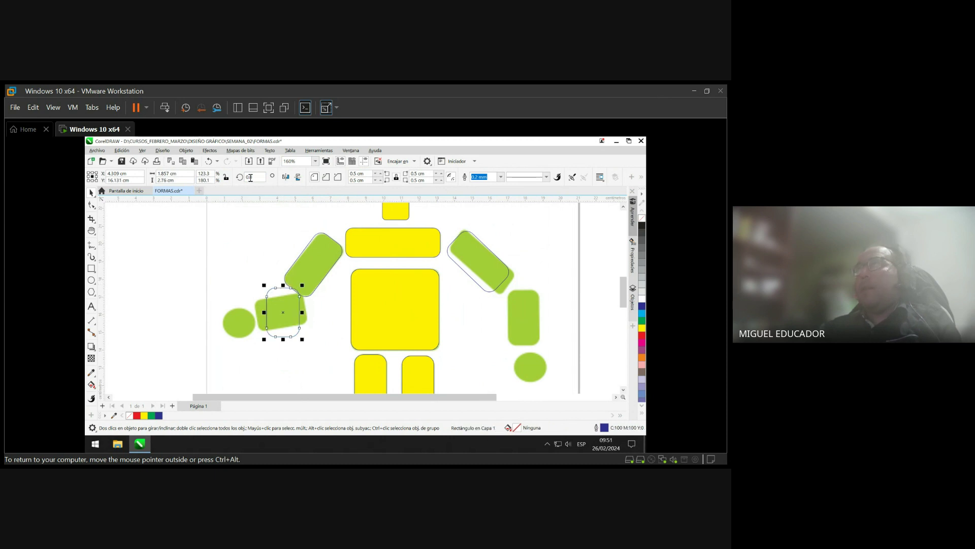
{"action": "type", "text": "280"}
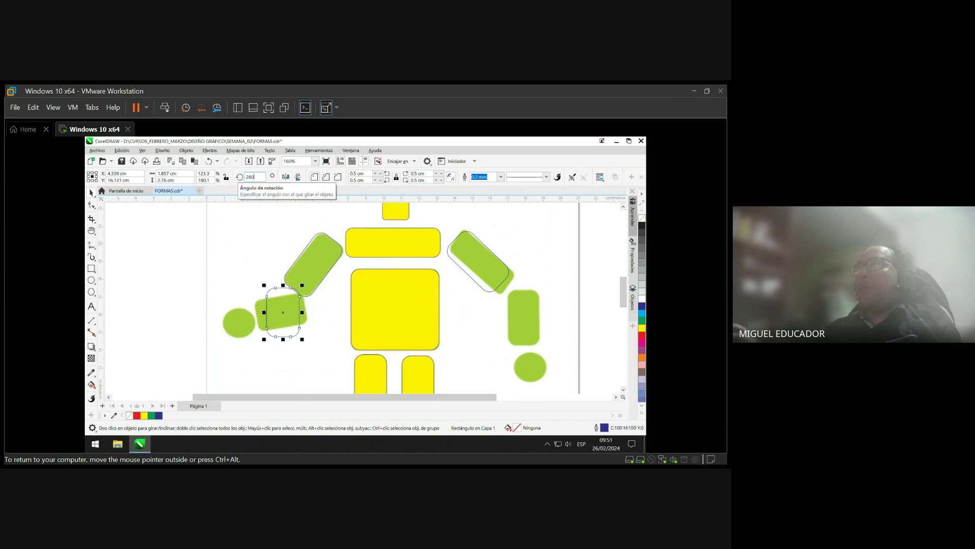
{"action": "key", "text": "Return"}
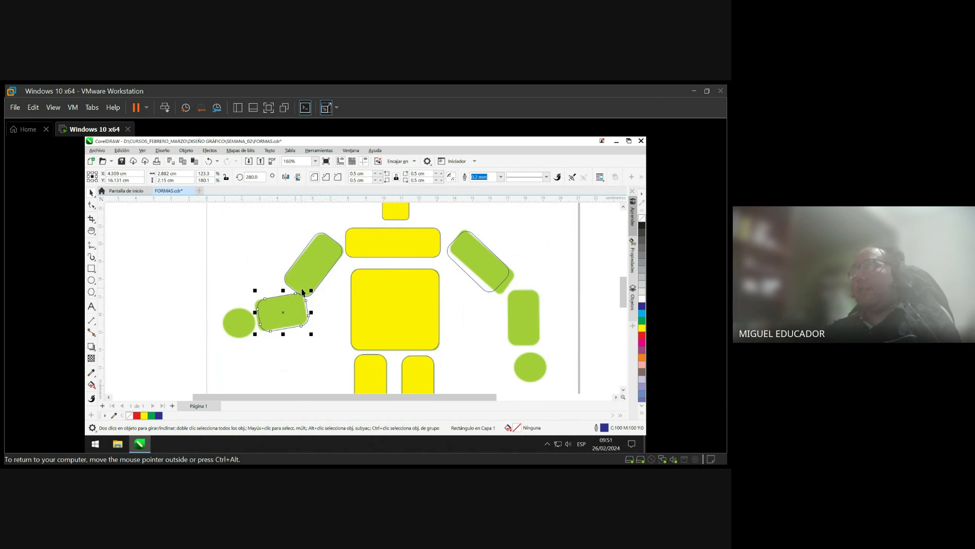
{"action": "key", "text": "Left"}
{"action": "key", "text": "Left"}
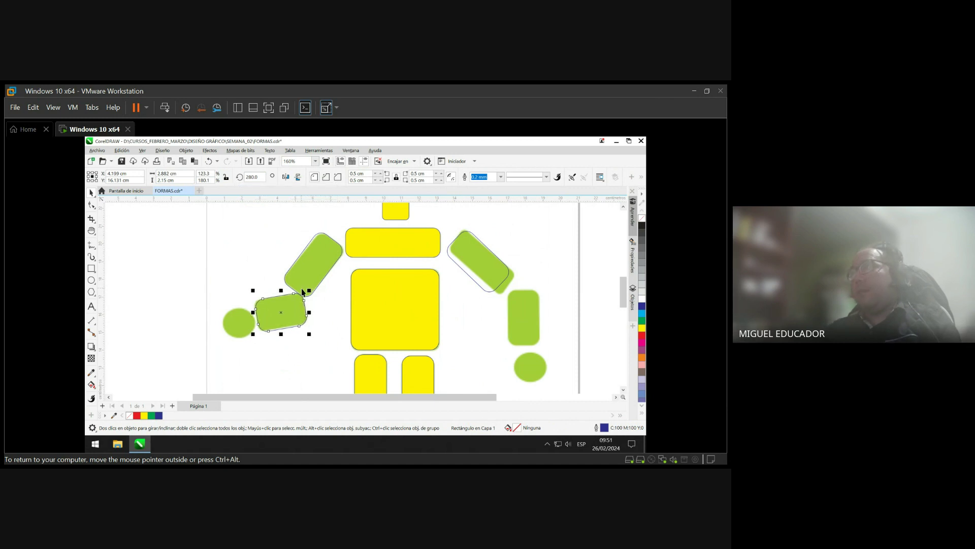
{"action": "key", "text": "Up"}
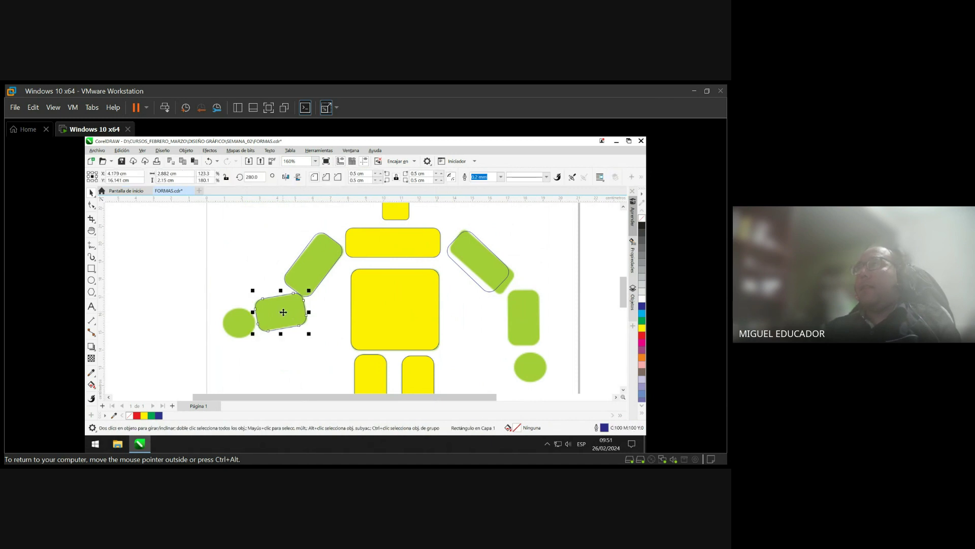
- Copy the left forearm rectangle to the right arm, rotate it to about 1.4°, and place it below the right upper arm
{"action": "left_click_drag", "start_coordinate": [284, 312], "coordinate": [493, 330]}
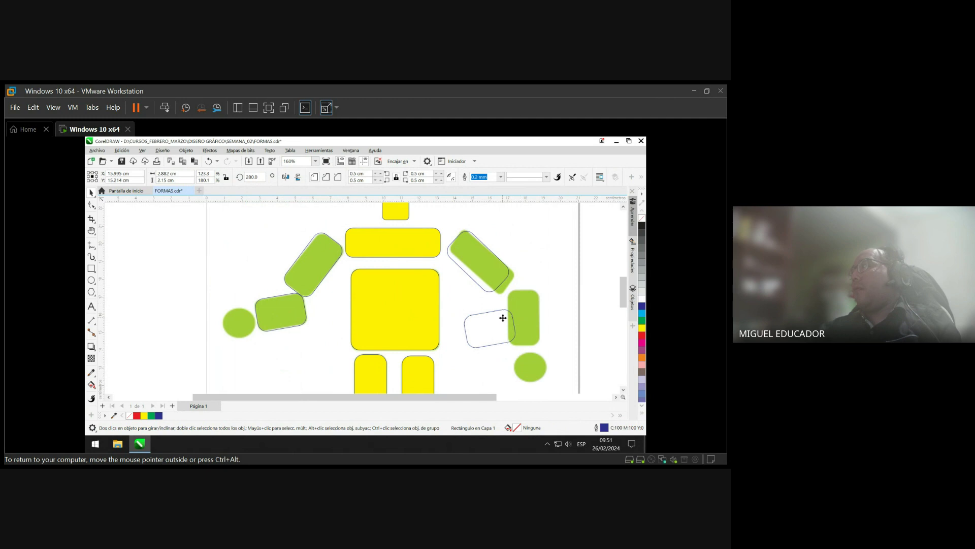
{"action": "left_click", "coordinate": [503, 319]}
{"action": "left_click_drag", "start_coordinate": [521, 305], "coordinate": [475, 303]}
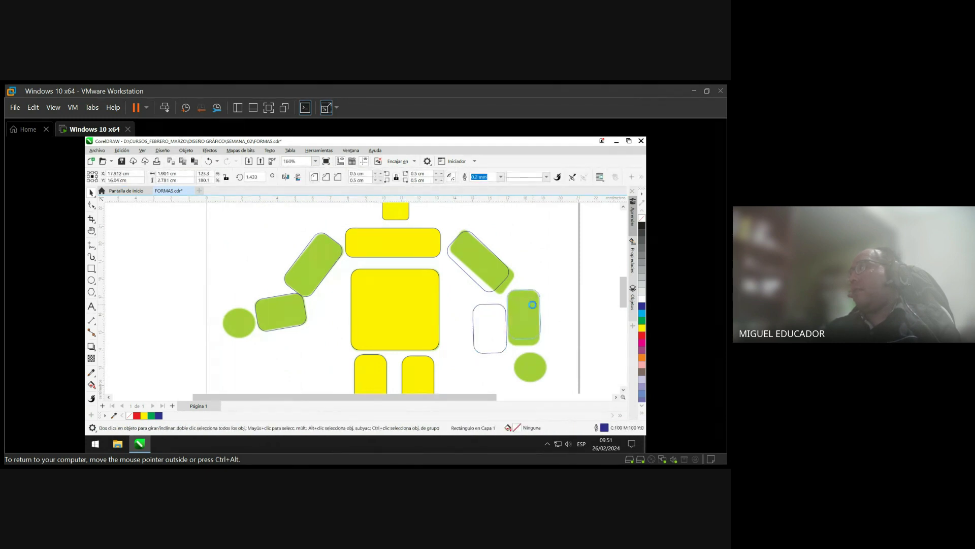
{"action": "left_click_drag", "start_coordinate": [489, 327], "coordinate": [529, 301]}
{"action": "left_click", "coordinate": [576, 312]}
{"action": "left_click", "coordinate": [567, 308]}
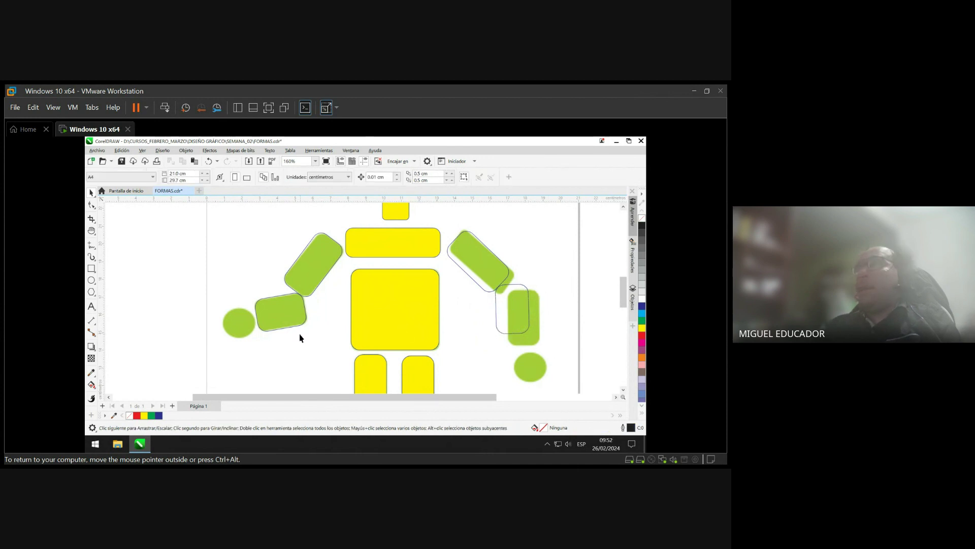
- Draw an ellipse about 1.9 by 1.65 cm over the left green hand and place a copy below the right forearm rectangle
{"action": "left_click", "coordinate": [91, 281]}
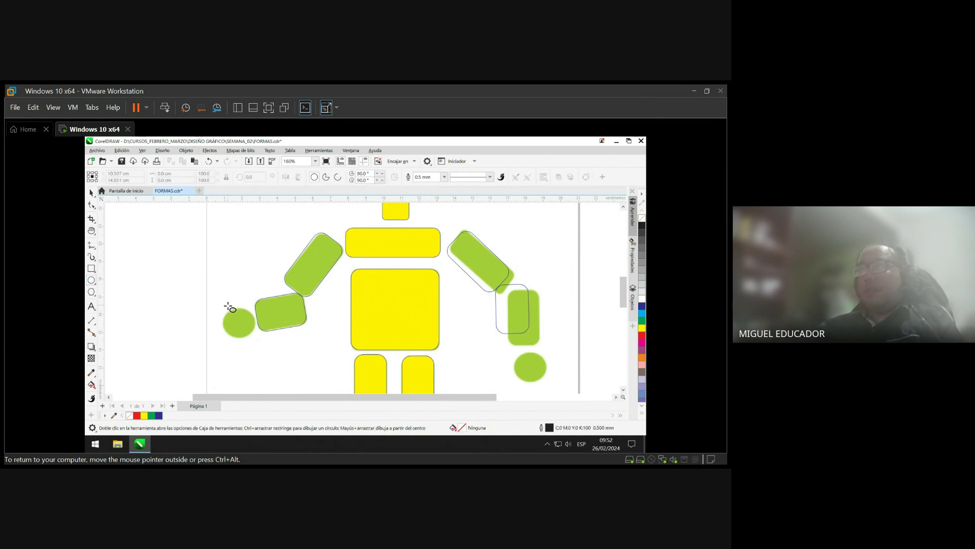
{"action": "left_click_drag", "start_coordinate": [222, 309], "coordinate": [258, 341]}
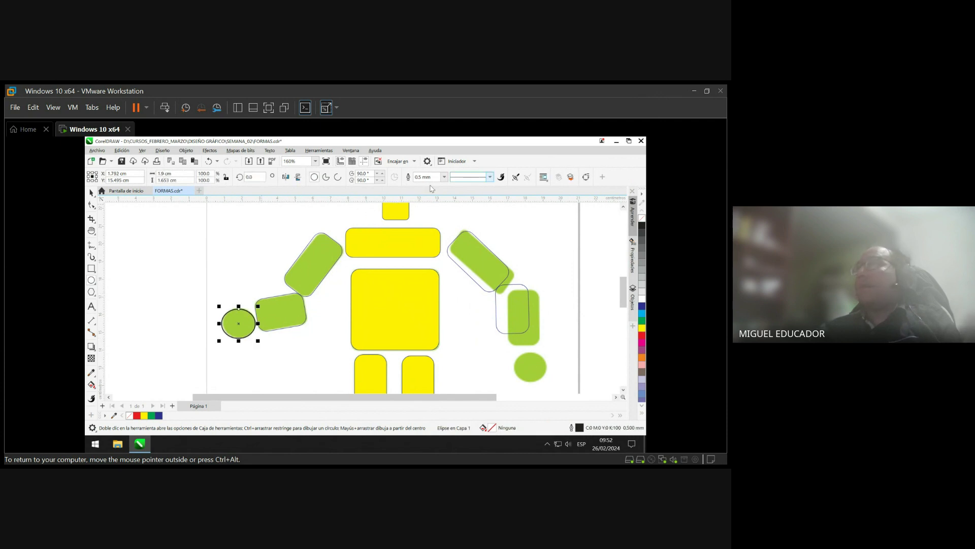
{"action": "left_click", "coordinate": [92, 193]}
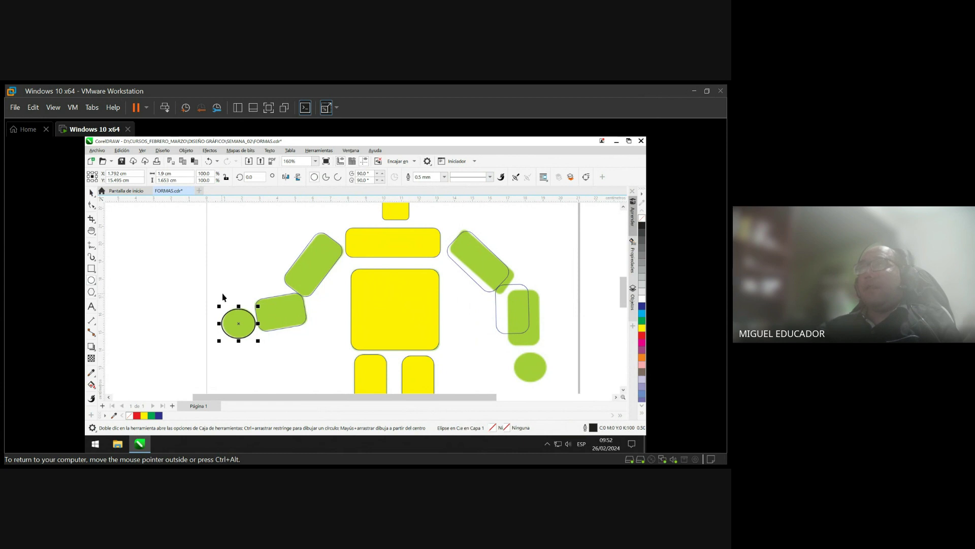
{"action": "left_click_drag", "start_coordinate": [260, 324], "coordinate": [525, 355]}
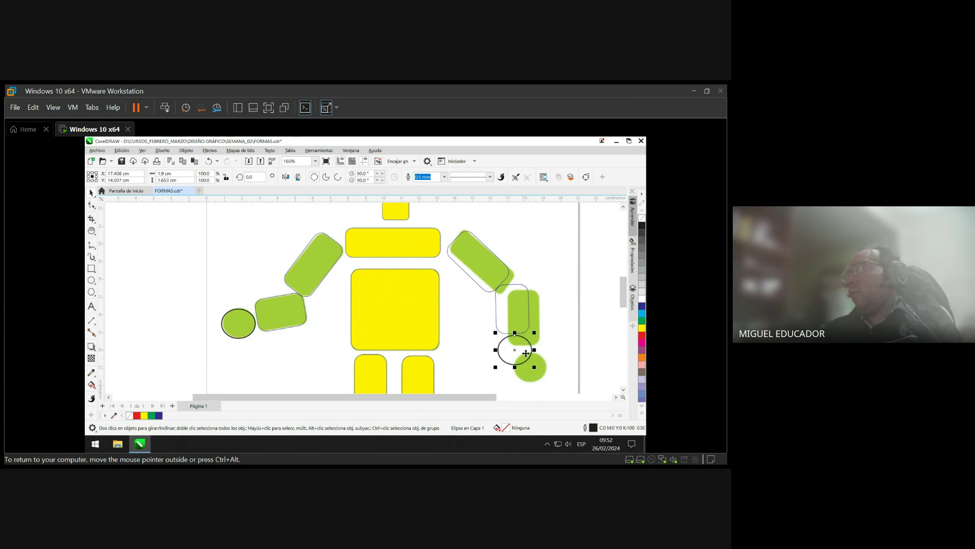
{"action": "left_click", "coordinate": [562, 321]}
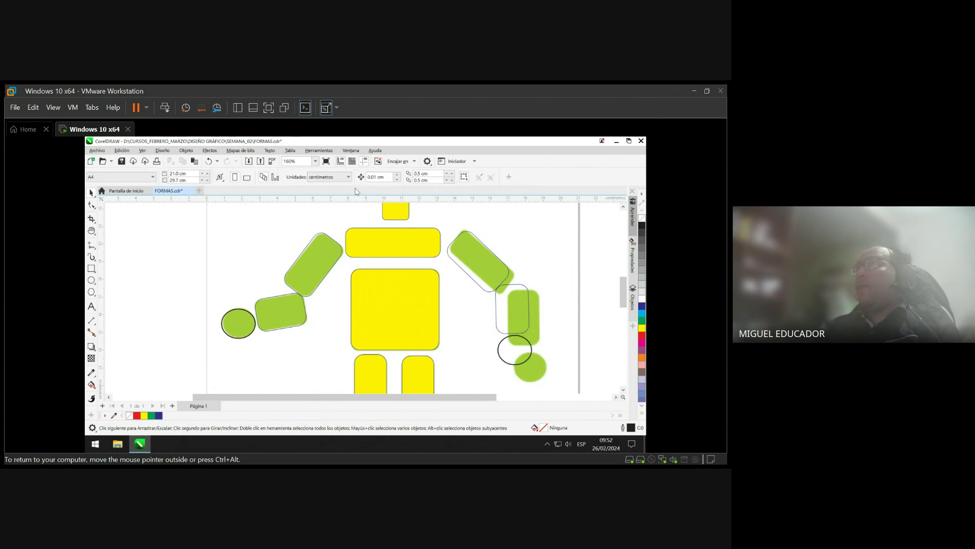
- Save the drawing and fill all shapes of the figure with yellow (Amarillo)
{"action": "left_click", "coordinate": [121, 161]}
{"action": "left_click", "coordinate": [316, 162]}
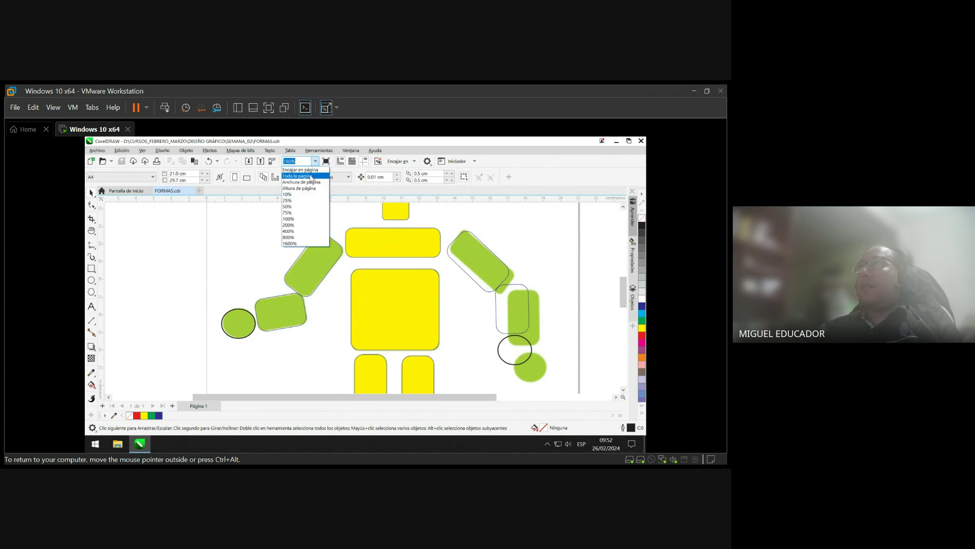
{"action": "left_click", "coordinate": [311, 175]}
{"action": "left_click", "coordinate": [315, 161]}
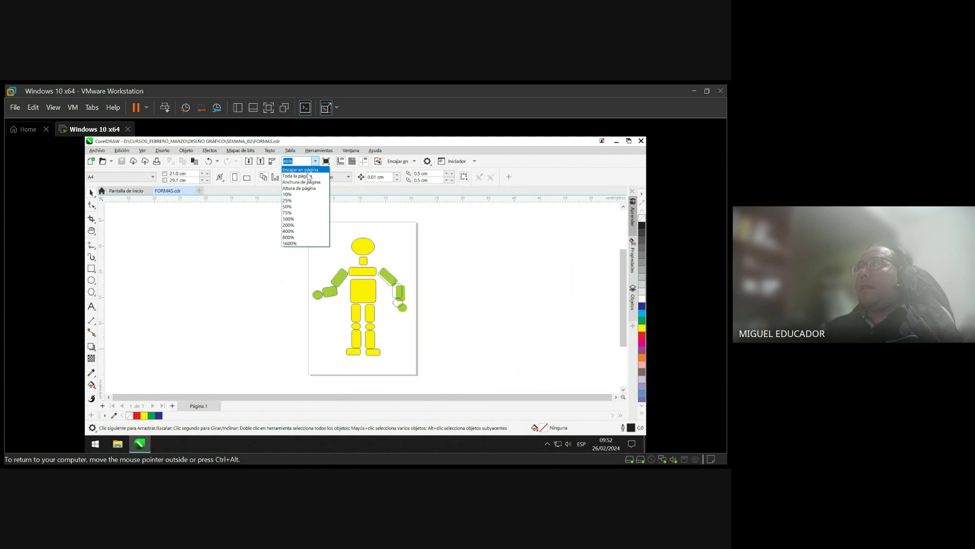
{"action": "left_click", "coordinate": [307, 171]}
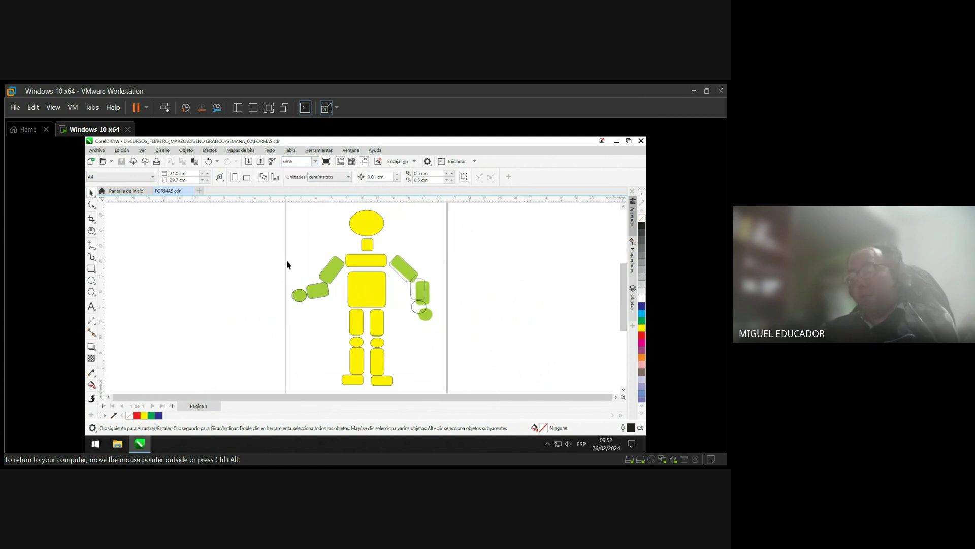
{"action": "key", "text": "ctrl+a"}
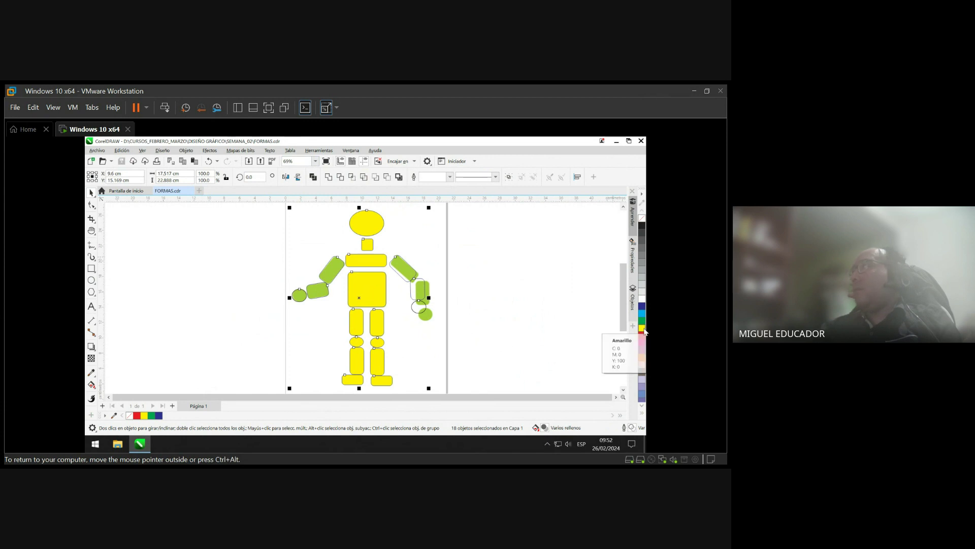
{"action": "left_click", "coordinate": [643, 329]}
{"action": "left_click", "coordinate": [536, 280]}
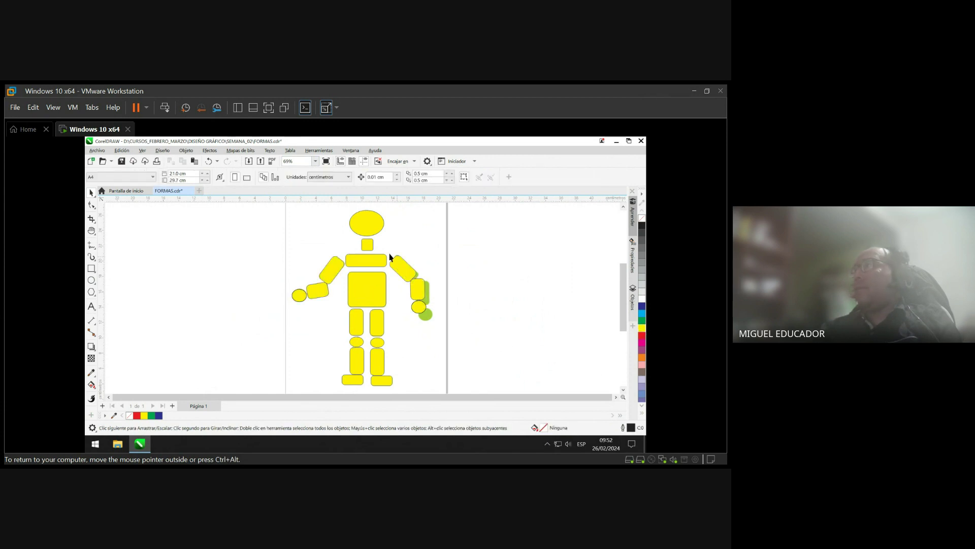
- Unlock the green reference image behind the figure, move it aside, and delete it
{"action": "right_click", "coordinate": [420, 227]}
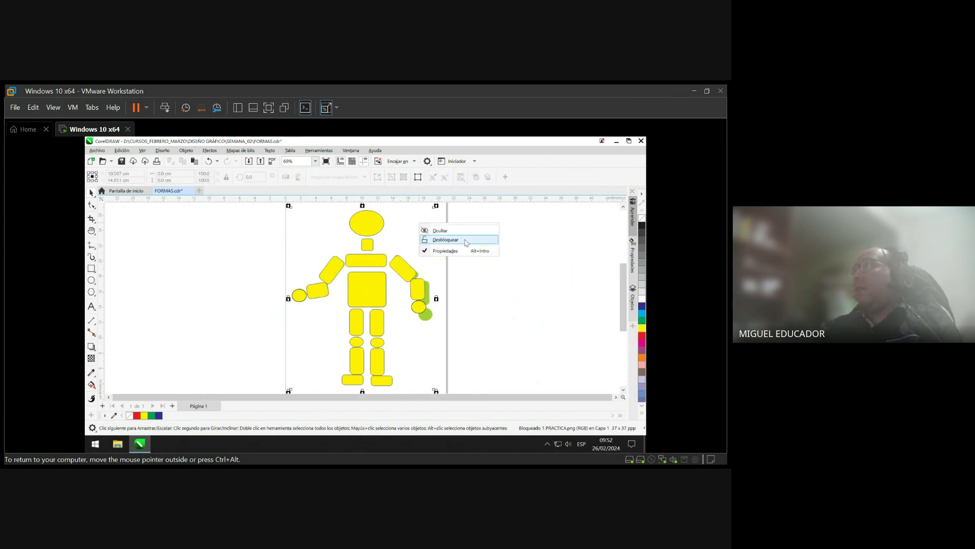
{"action": "left_click", "coordinate": [466, 242]}
{"action": "left_click_drag", "start_coordinate": [490, 247], "coordinate": [492, 243]}
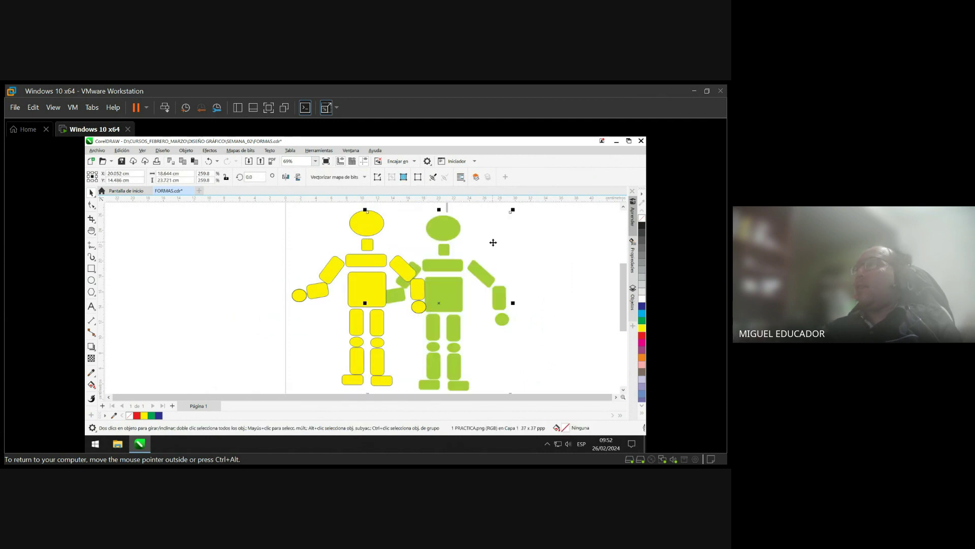
{"action": "key", "text": "Delete"}
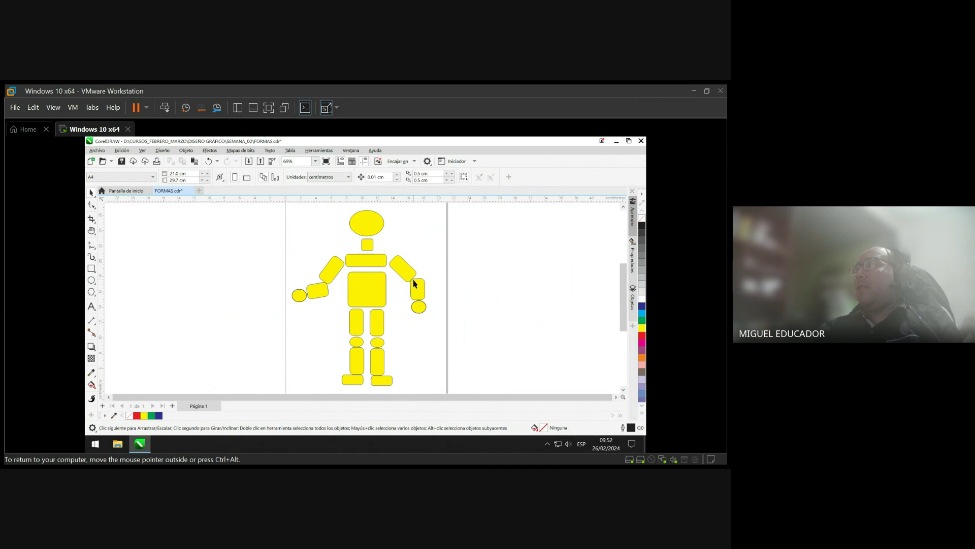
{"action": "left_click_drag", "start_coordinate": [337, 206], "coordinate": [388, 274]}
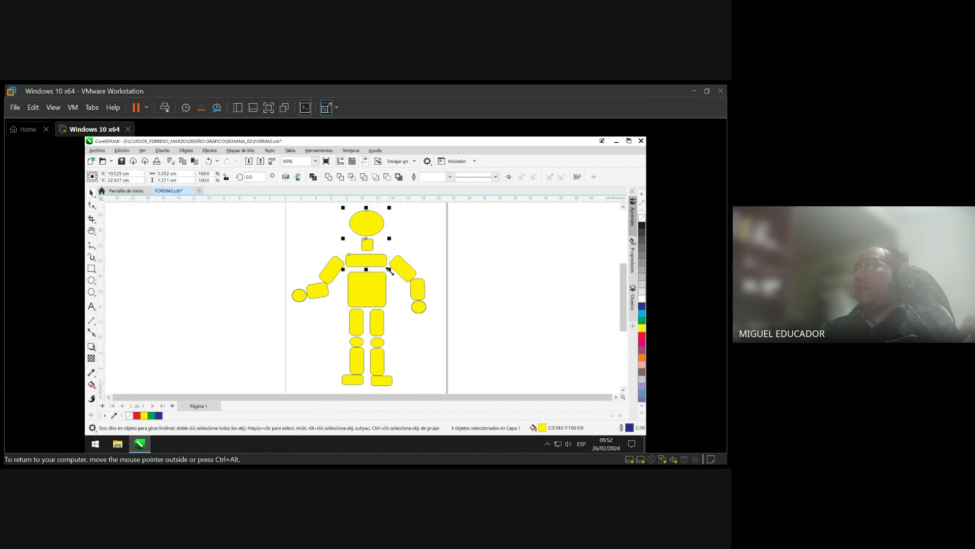
{"action": "left_click", "coordinate": [474, 242]}
{"action": "scroll", "coordinate": [421, 342], "scroll_direction": "up", "scroll_amount": 1}
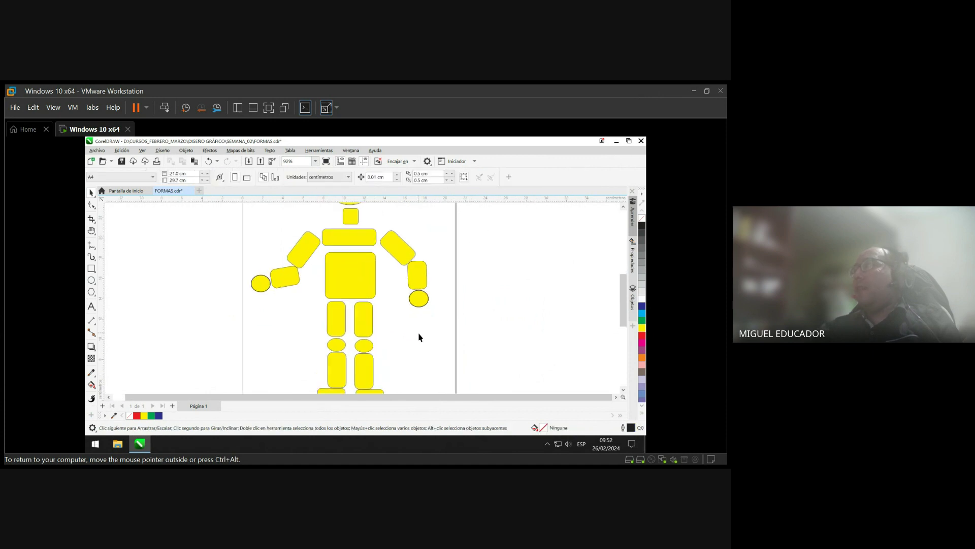
{"action": "scroll", "coordinate": [620, 282], "scroll_direction": "up", "scroll_amount": 2}
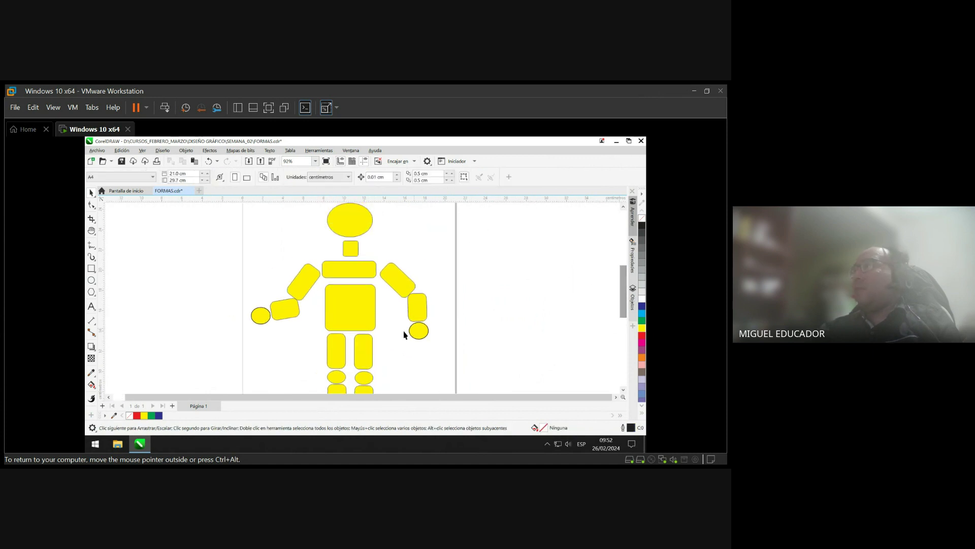
{"action": "scroll", "coordinate": [403, 333], "scroll_direction": "up", "scroll_amount": 2}
{"action": "scroll", "coordinate": [378, 348], "scroll_direction": "up", "scroll_amount": 1}
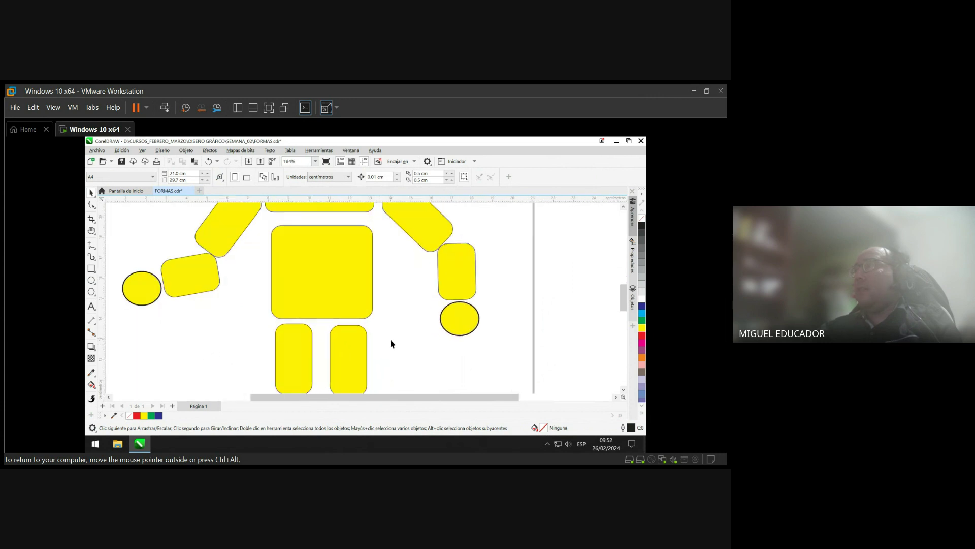
{"action": "mouse_move", "coordinate": [620, 288]}
{"action": "left_mouse_down"}
{"action": "mouse_move", "coordinate": [627, 325]}
{"action": "mouse_move", "coordinate": [627, 273]}
{"action": "left_mouse_up"}
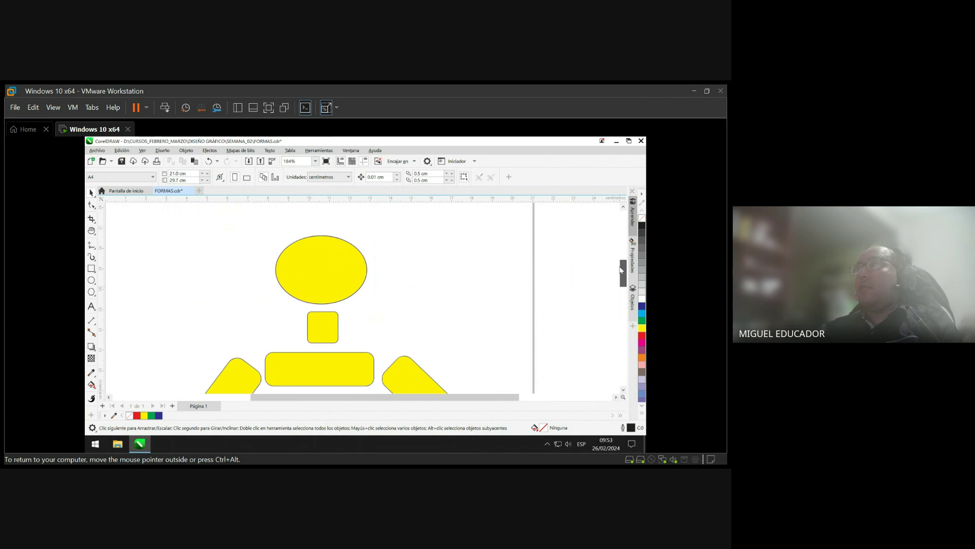
- Save the drawing with the reference image removed
{"action": "left_click", "coordinate": [315, 161]}
{"action": "left_click", "coordinate": [314, 170]}
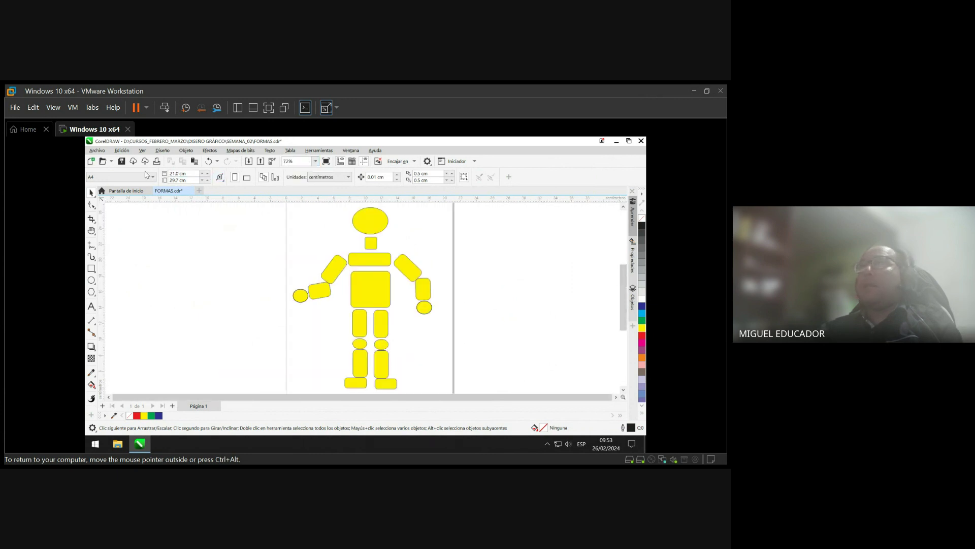
{"action": "left_click", "coordinate": [121, 161]}
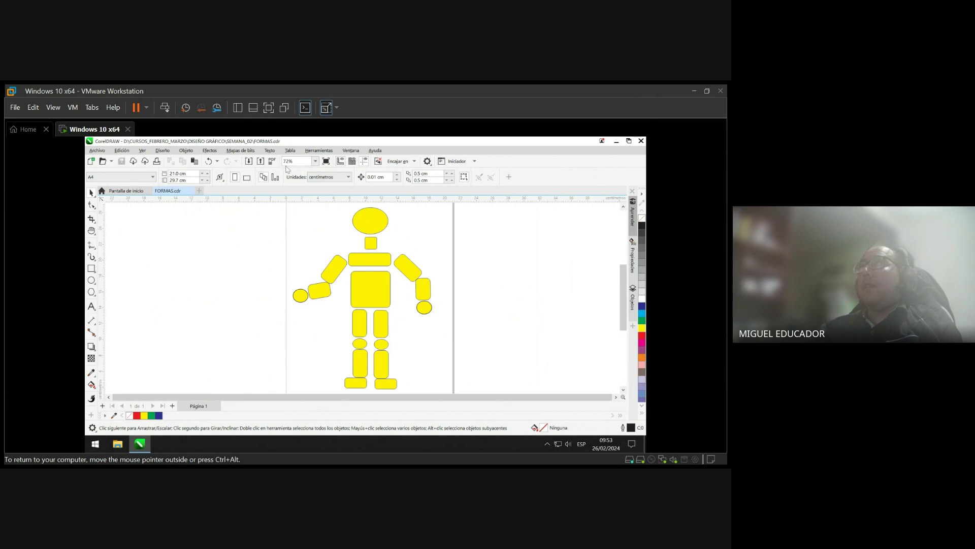
- Close the Aprender, Propiedades and Objetos dockers, leaving only the Alinear y distribuir docker open
{"action": "left_click", "coordinate": [350, 150]}
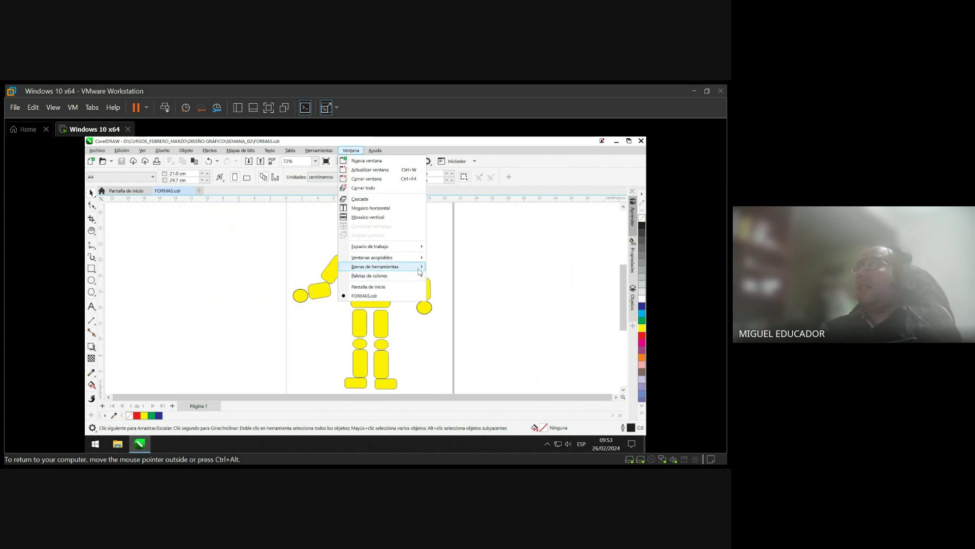
{"action": "mouse_move", "coordinate": [415, 264]}
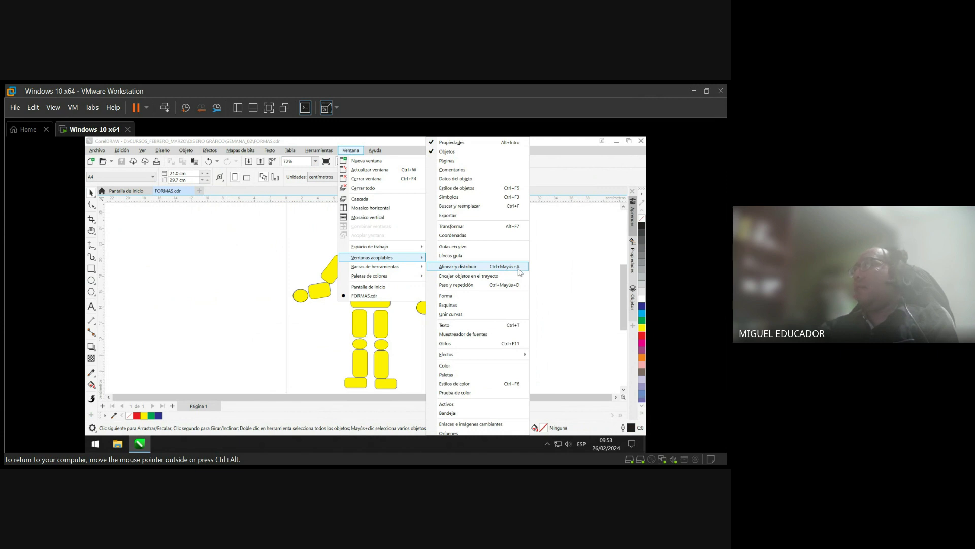
{"action": "left_click", "coordinate": [520, 269]}
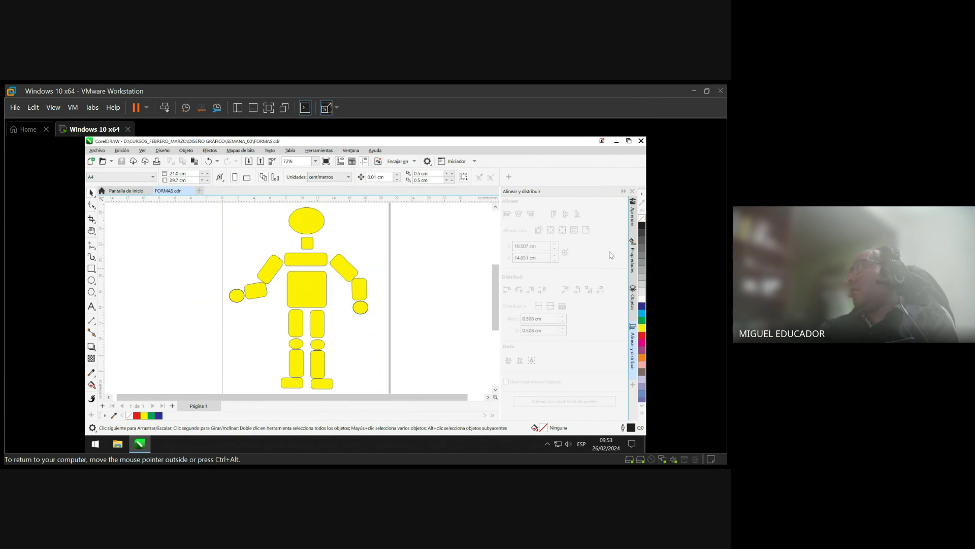
{"action": "left_click", "coordinate": [633, 215]}
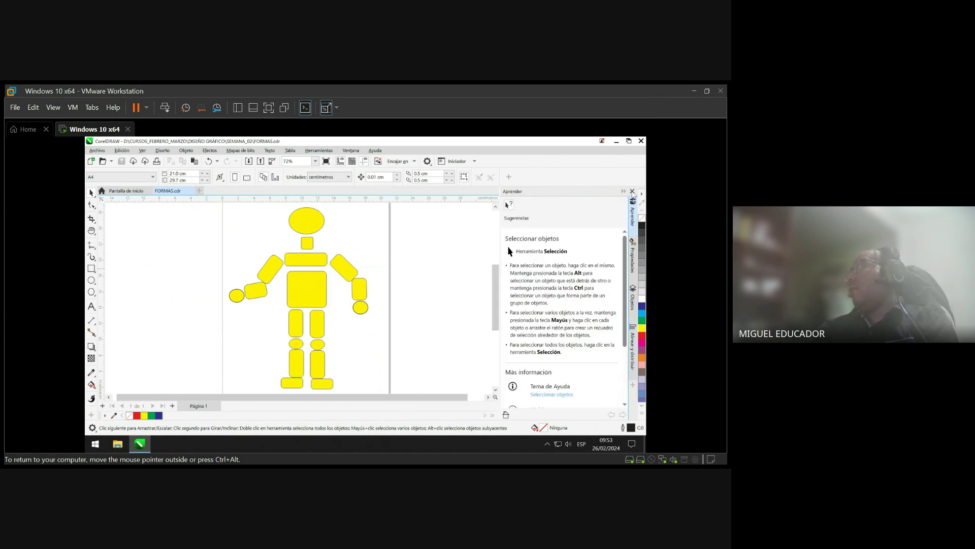
{"action": "left_click", "coordinate": [633, 220]}
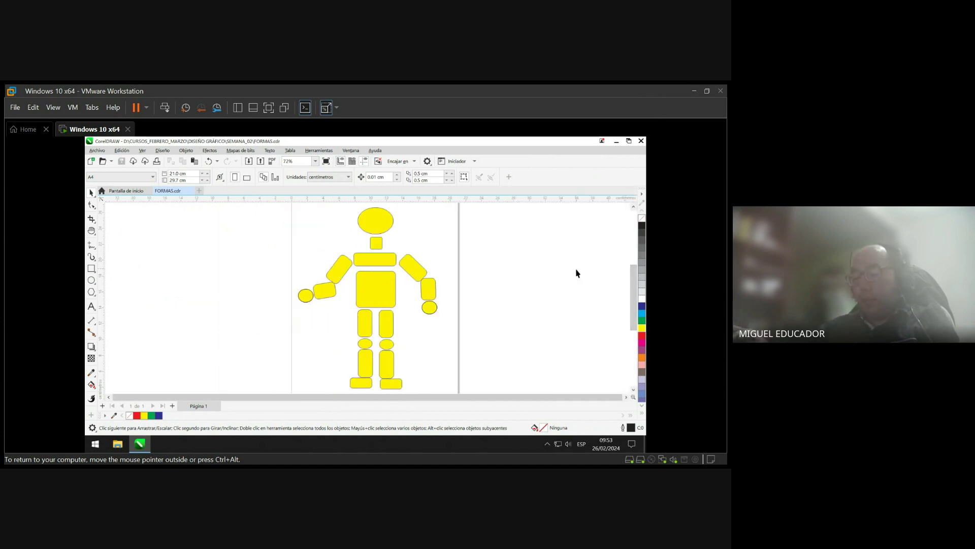
{"action": "key", "text": "ctrl+shift+a"}
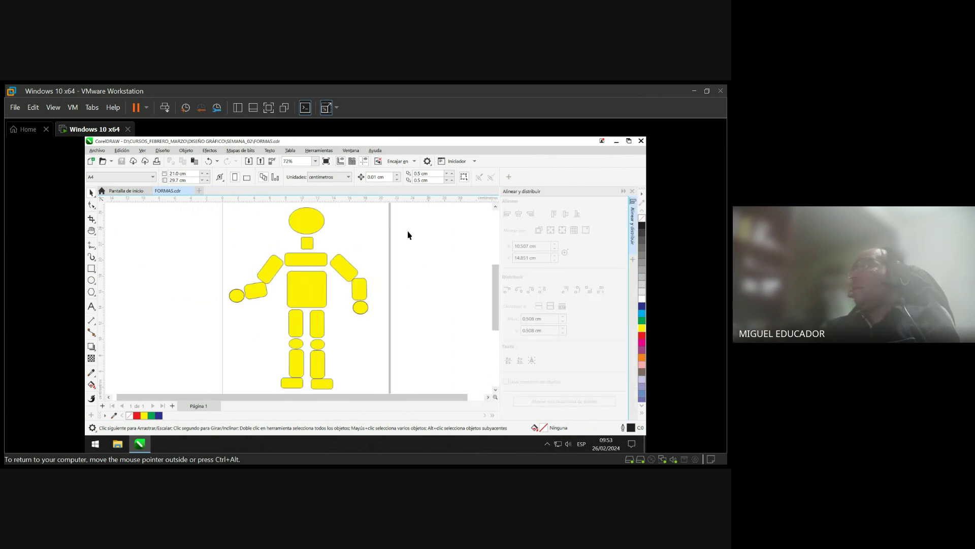
- Align the centres of the head, neck and shoulder rectangle horizontally
{"action": "left_click_drag", "start_coordinate": [280, 210], "coordinate": [330, 270]}
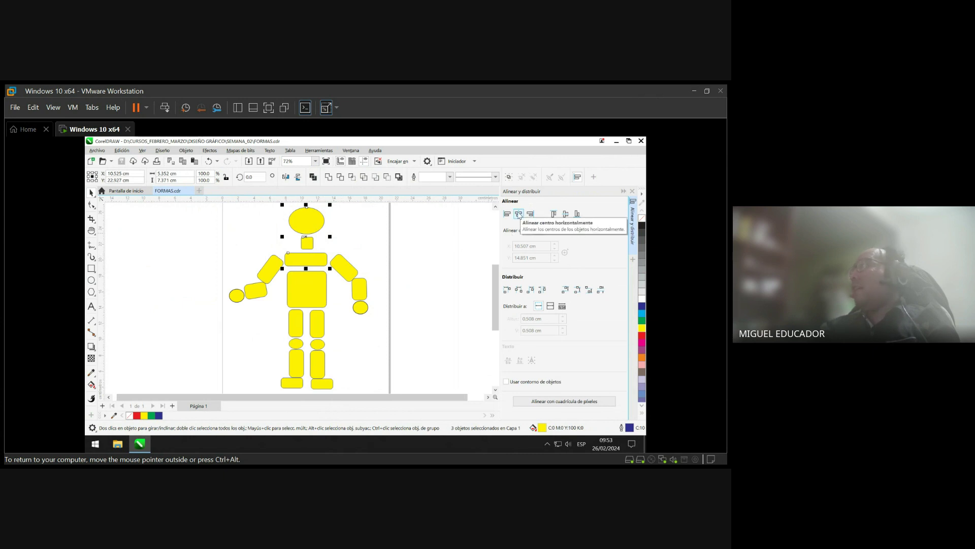
{"action": "left_click", "coordinate": [519, 215]}
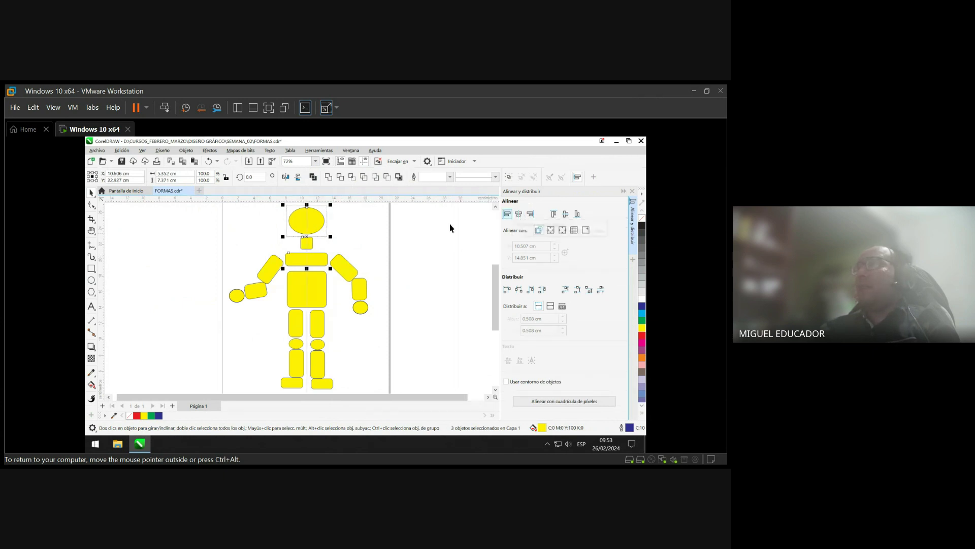
{"action": "left_click", "coordinate": [381, 242]}
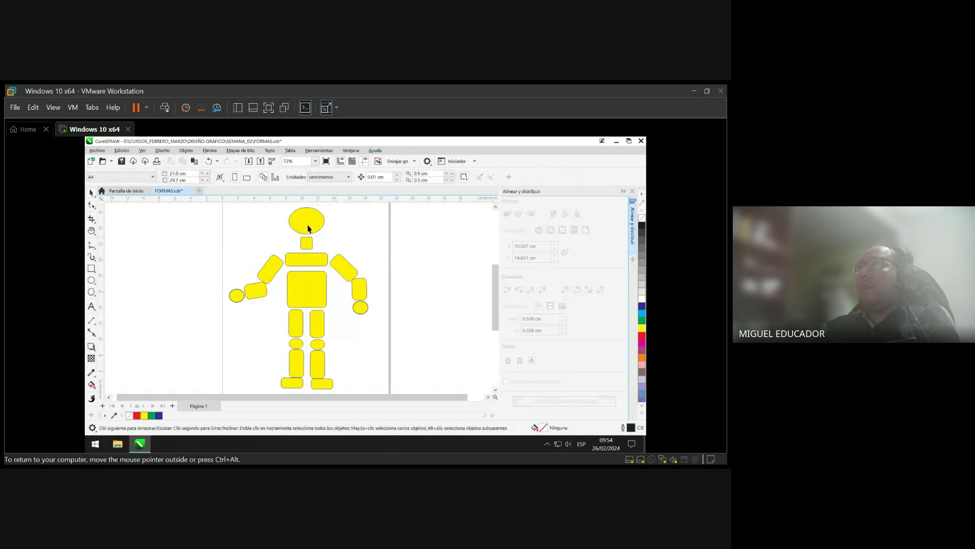
- Lower the shoulder rectangle slightly towards the torso and align the centres of head, neck, shoulders and torso horizontally
{"action": "left_click_drag", "start_coordinate": [315, 300], "coordinate": [330, 311]}
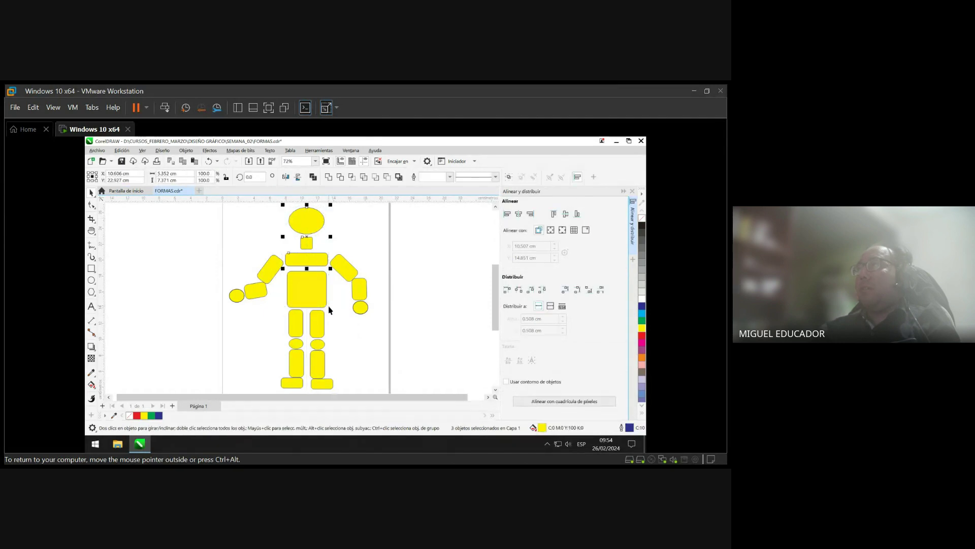
{"action": "left_click", "coordinate": [320, 284]}
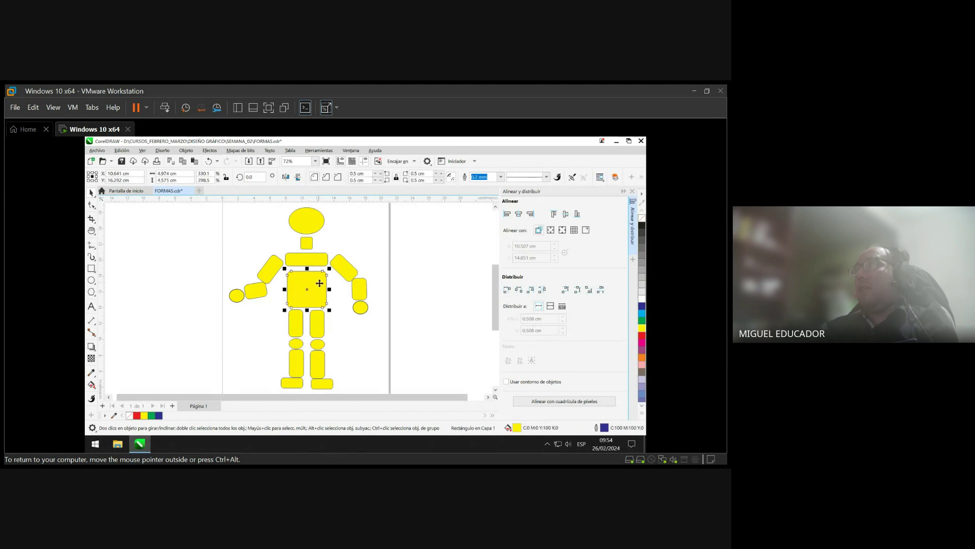
{"action": "left_click", "coordinate": [321, 261]}
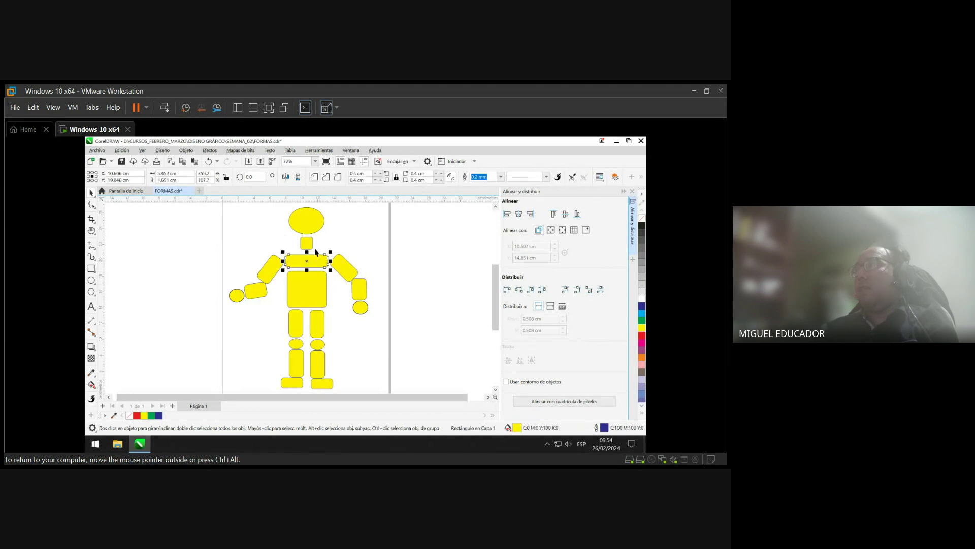
{"action": "left_click", "coordinate": [308, 246], "text": "shift"}
{"action": "left_click", "coordinate": [311, 222], "text": "shift"}
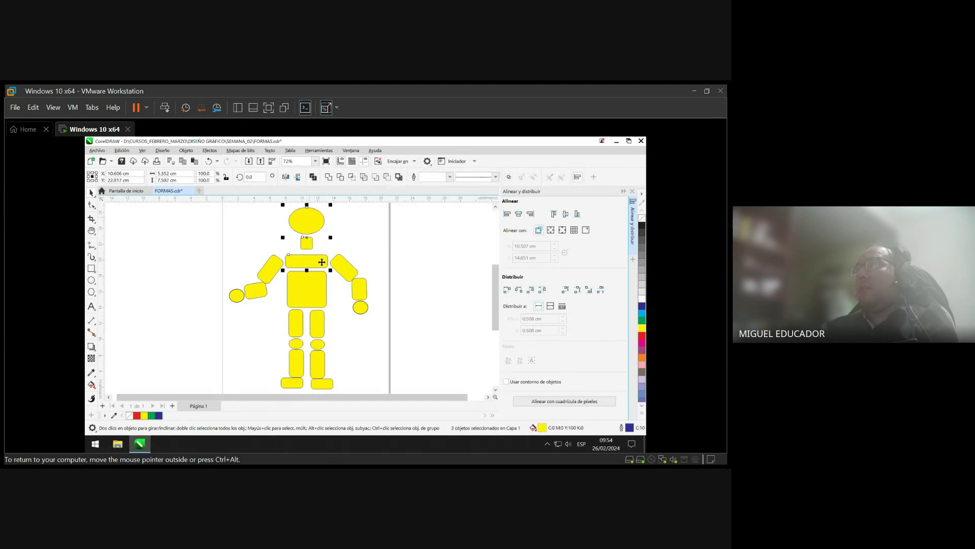
{"action": "left_click", "coordinate": [319, 289], "text": "shift"}
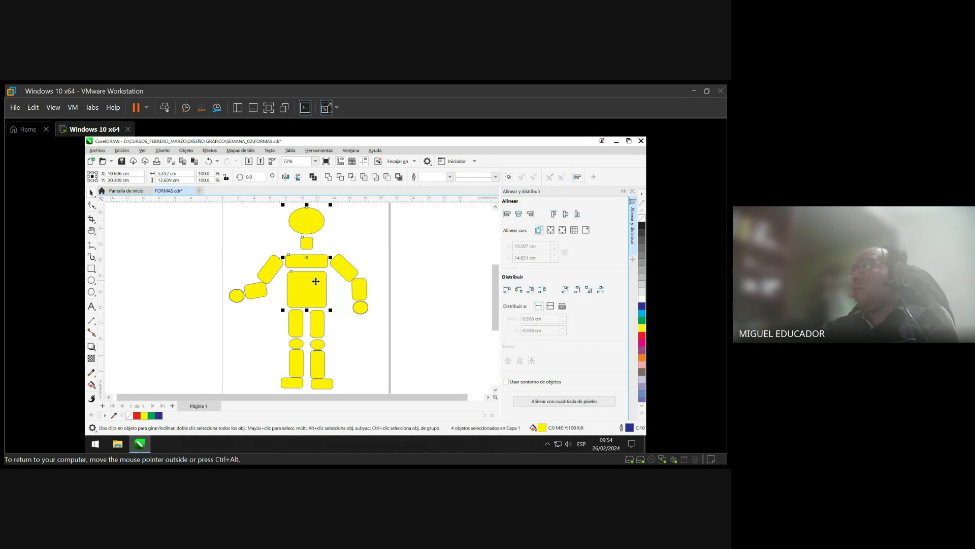
{"action": "left_click", "coordinate": [518, 214]}
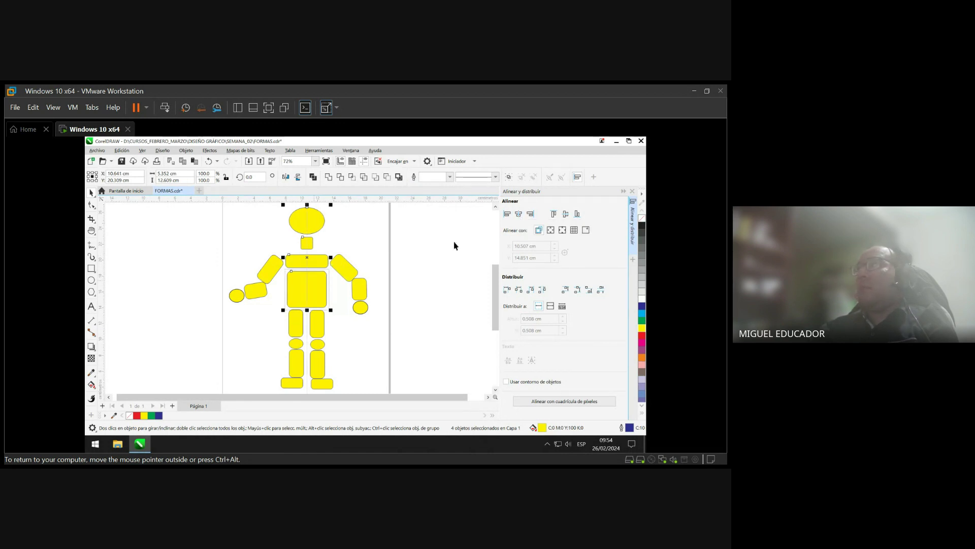
- Group the head, neck, shoulder rectangle and torso, and place a copy of the group outside the page beside the figure
{"action": "right_click", "coordinate": [315, 220]}
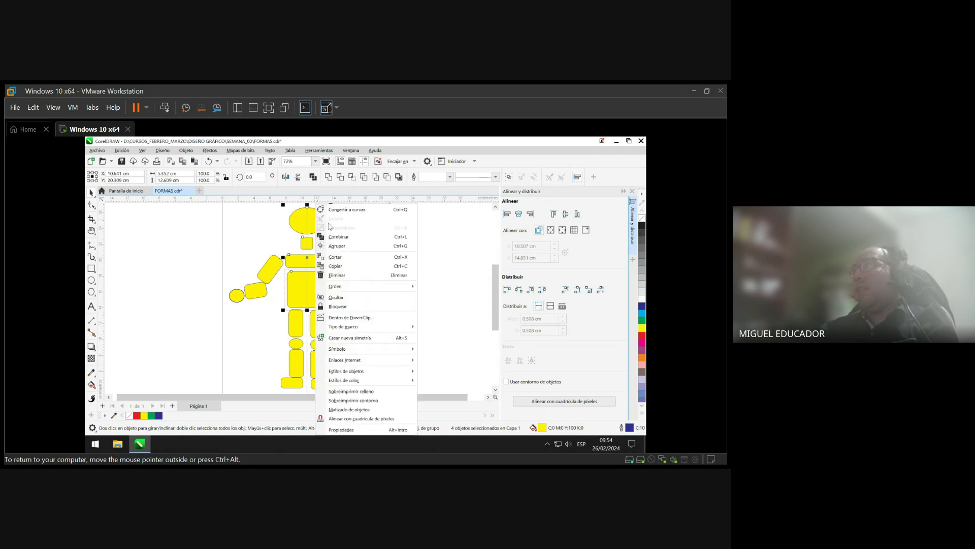
{"action": "left_click", "coordinate": [367, 249]}
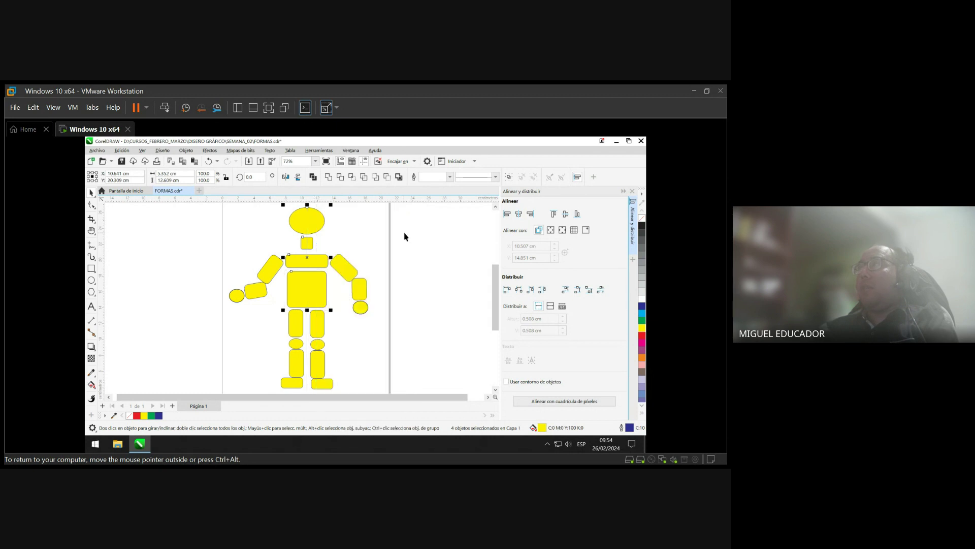
{"action": "left_click", "coordinate": [342, 226]}
{"action": "left_click_drag", "start_coordinate": [315, 226], "coordinate": [181, 235]}
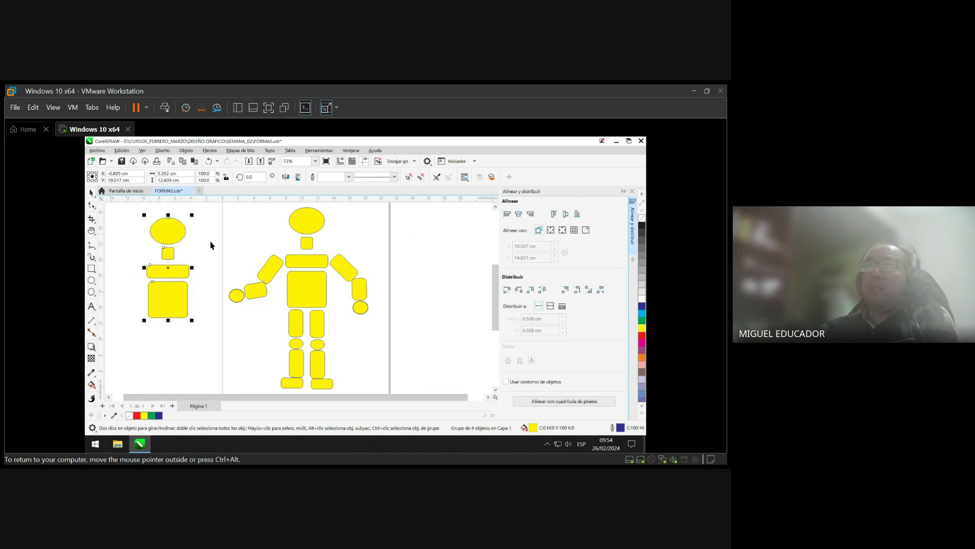
- Ungroup all objects in the copied group and shift its head, neck, shoulder and torso pieces out of line with each other
{"action": "right_click", "coordinate": [179, 290]}
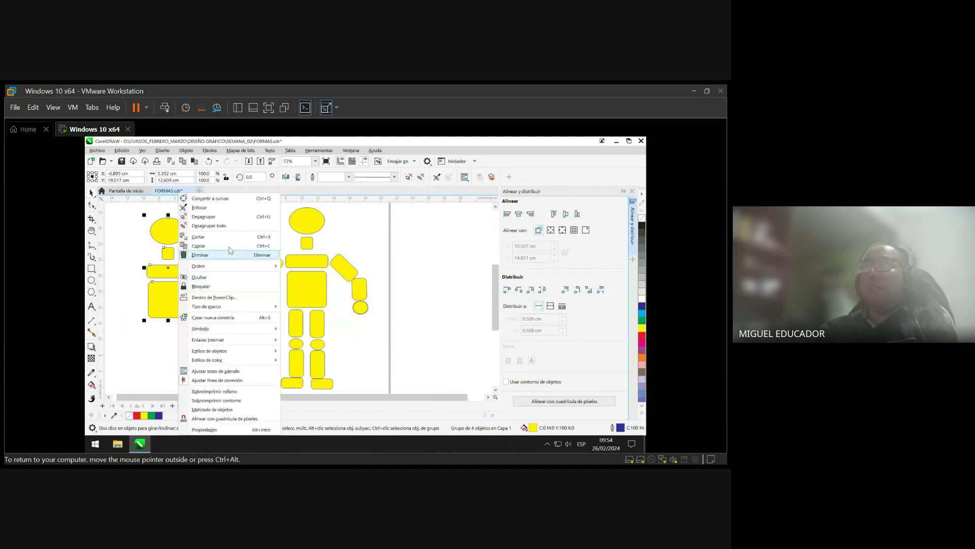
{"action": "left_click", "coordinate": [235, 225]}
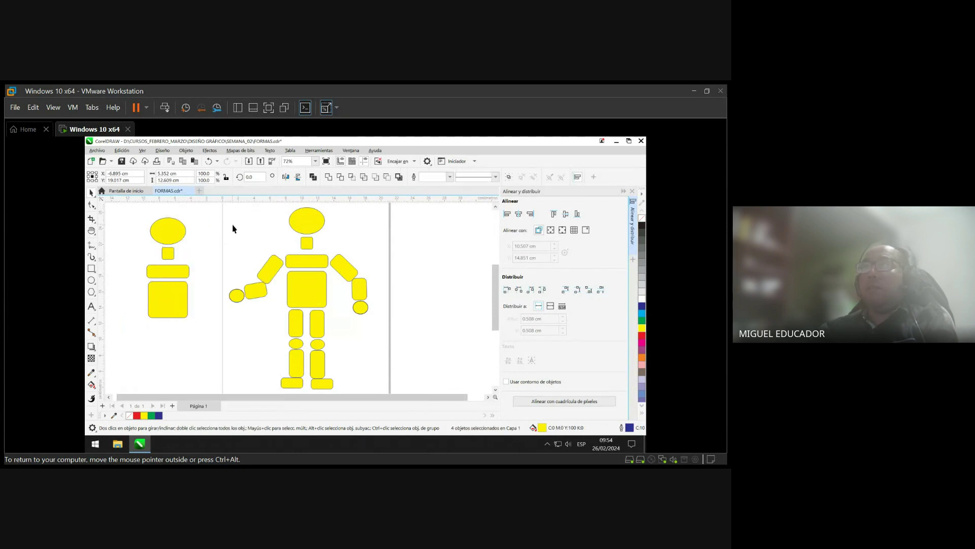
{"action": "left_click", "coordinate": [185, 232]}
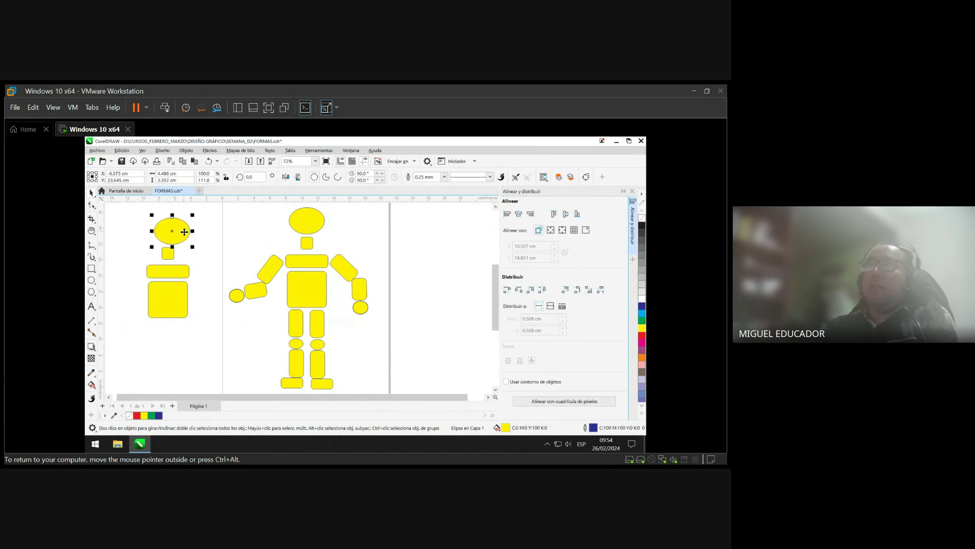
{"action": "left_click_drag", "start_coordinate": [184, 231], "coordinate": [186, 232]}
{"action": "left_click", "coordinate": [164, 256]}
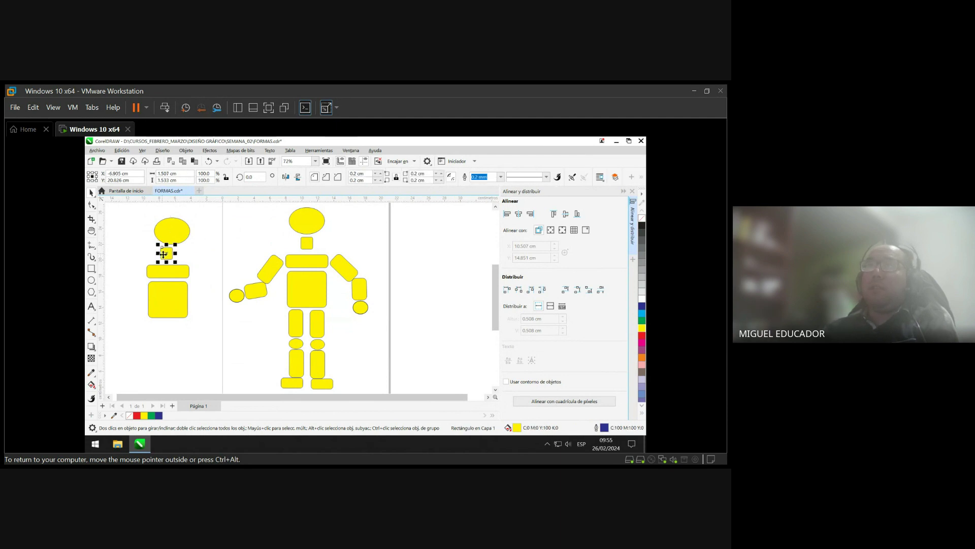
{"action": "left_click_drag", "start_coordinate": [163, 254], "coordinate": [159, 254]}
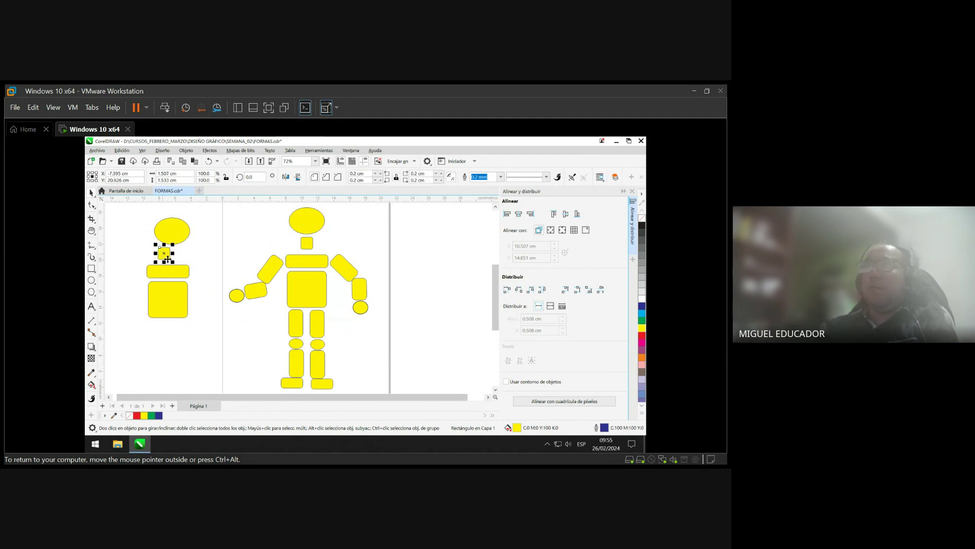
{"action": "left_click", "coordinate": [186, 272]}
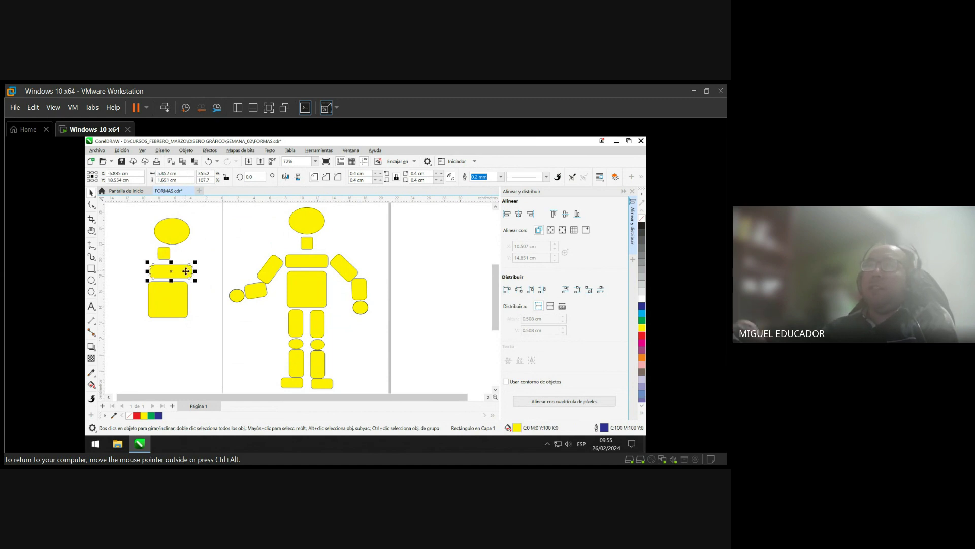
{"action": "left_click", "coordinate": [184, 299]}
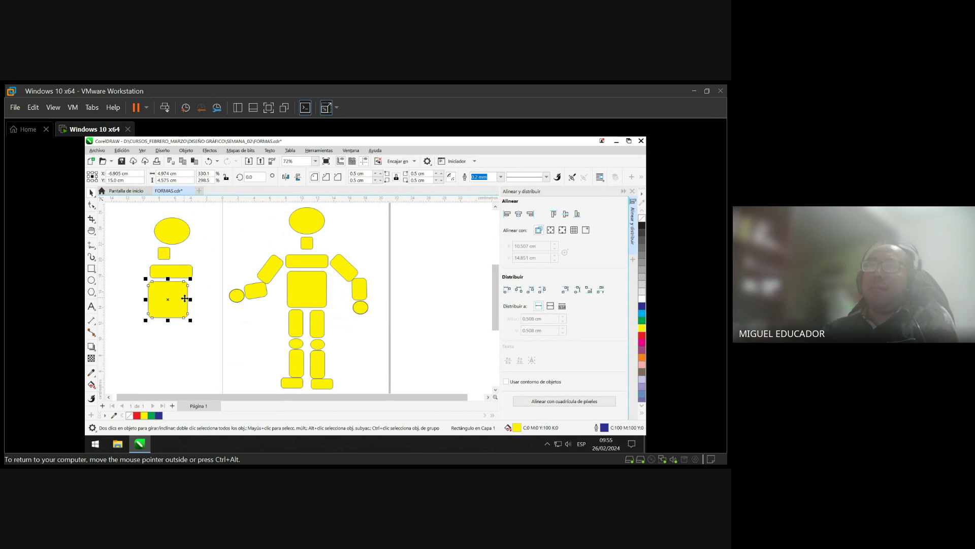
{"action": "key", "text": "Left"}
{"action": "key", "text": "Left"}
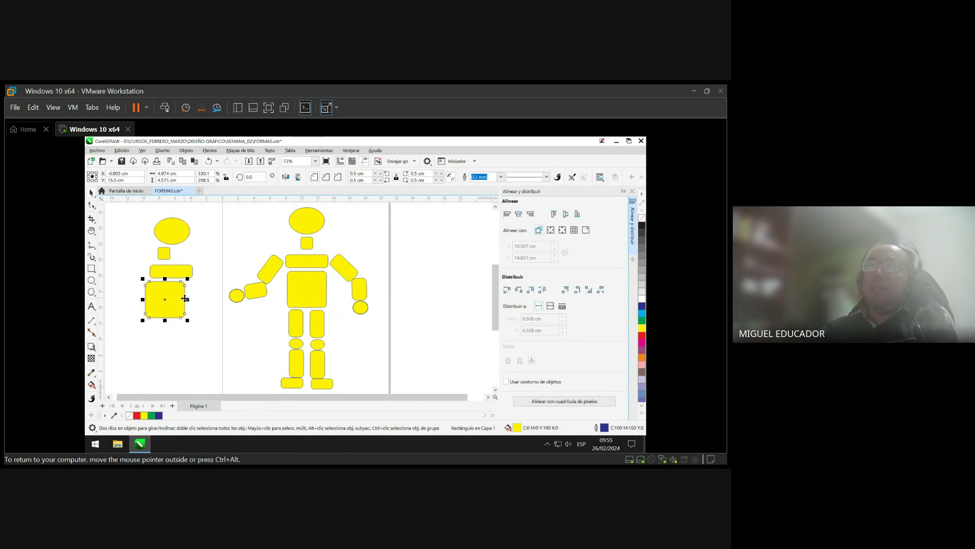
{"action": "key", "text": "Left"}
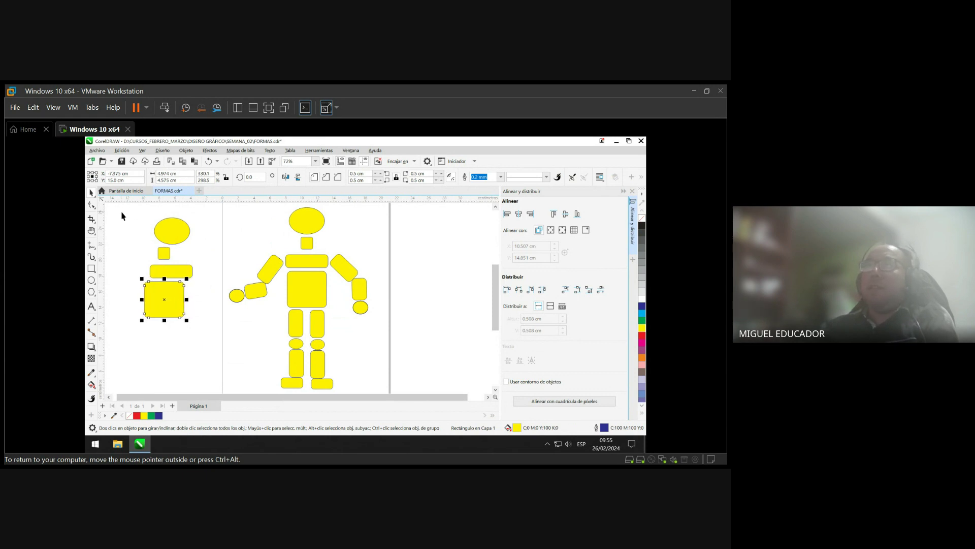
- Align the centres of the four copied pieces horizontally and delete the copy
{"action": "left_click_drag", "start_coordinate": [122, 213], "coordinate": [212, 343]}
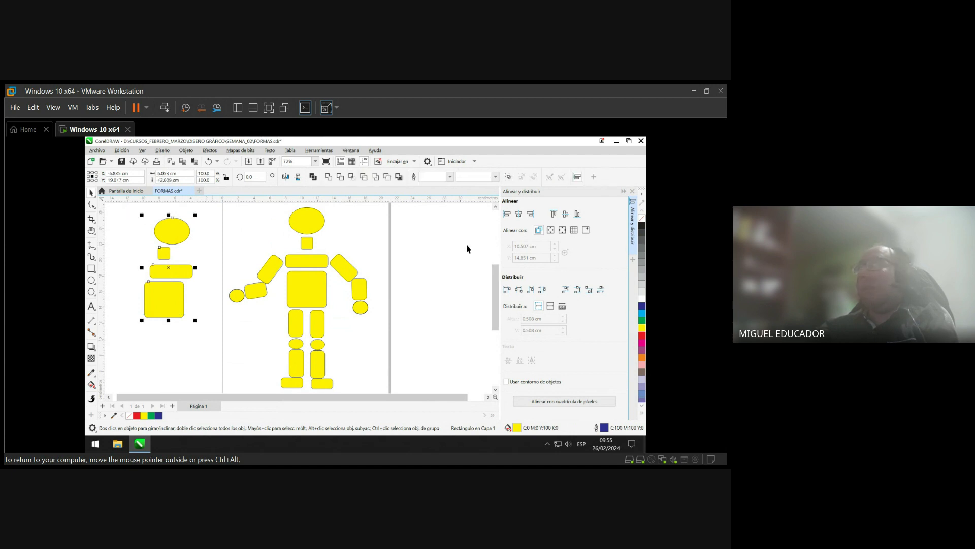
{"action": "left_click", "coordinate": [518, 215]}
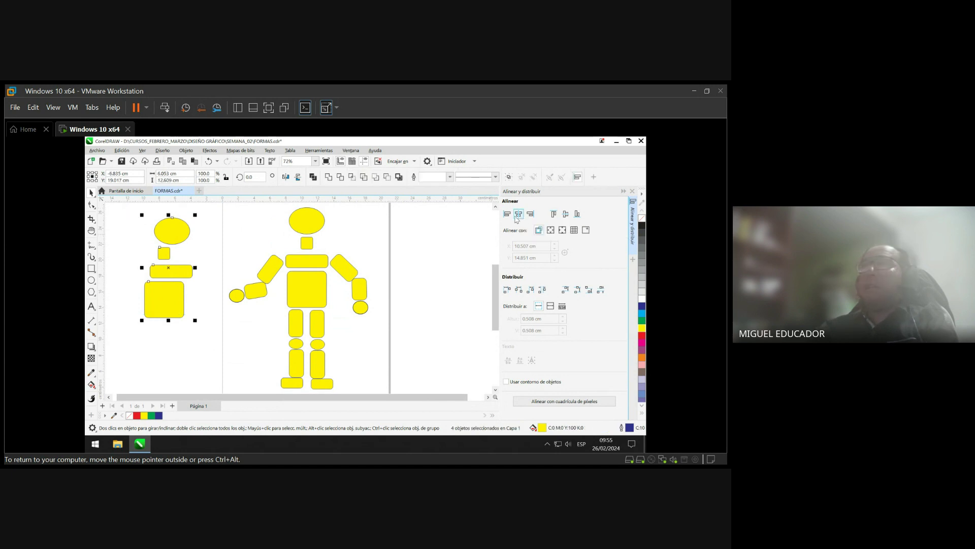
{"action": "left_click", "coordinate": [216, 242]}
{"action": "left_click_drag", "start_coordinate": [129, 221], "coordinate": [209, 334]}
{"action": "key", "text": "Delete"}
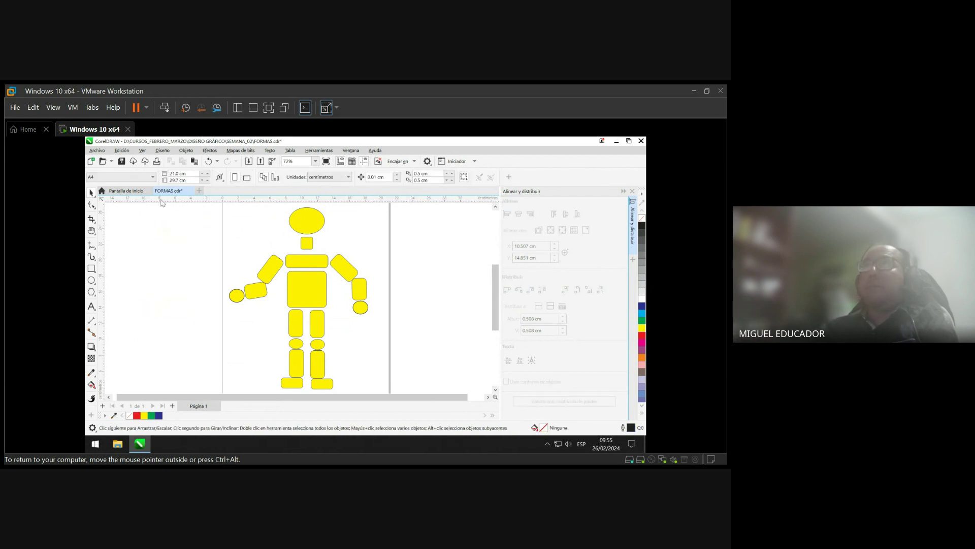
- Save the drawing and place a horizontal guideline at about 17.29 cm, near the upper edge of the right forearm
{"action": "key", "text": "ctrl+s"}
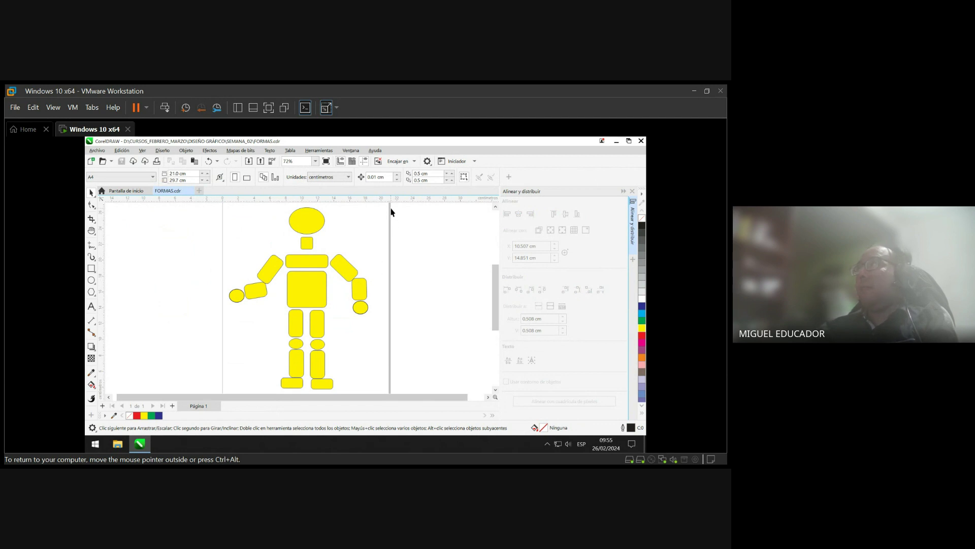
{"action": "left_click_drag", "start_coordinate": [381, 200], "coordinate": [381, 271]}
{"action": "left_click_drag", "start_coordinate": [383, 287], "coordinate": [371, 284]}
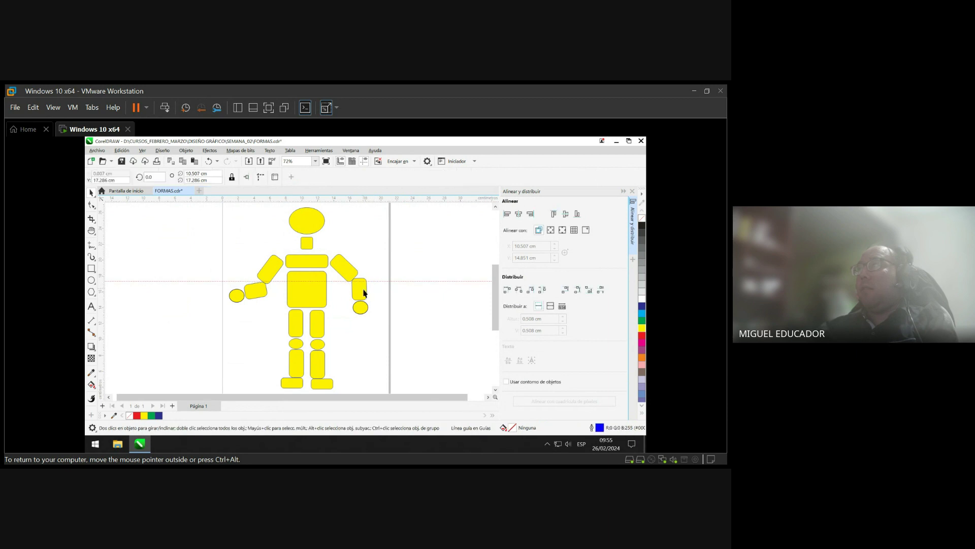
- Shift the right forearm slightly down so its upper edge sits at the horizontal guideline
{"action": "left_click", "coordinate": [364, 293]}
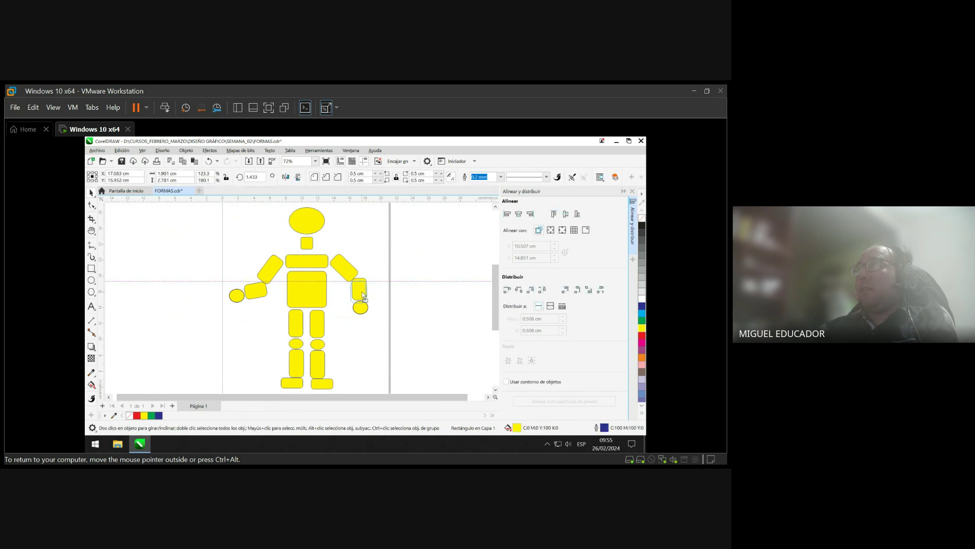
{"action": "left_click", "coordinate": [362, 293]}
{"action": "left_click", "coordinate": [397, 278]}
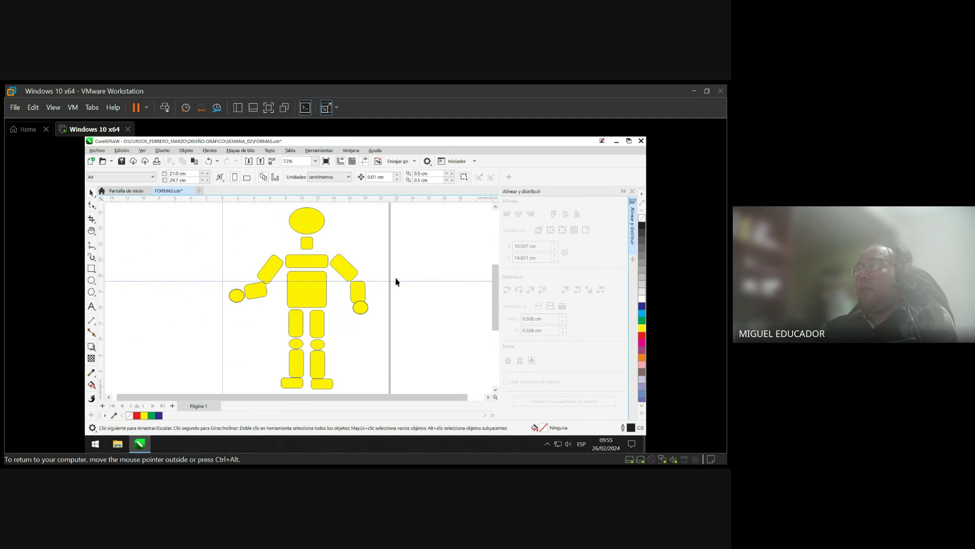
- Lower the horizontal guideline to the bottom of the right forearm and place the hand ellipse just beneath it at about X 17.19, Y 13.66 cm
{"action": "left_click_drag", "start_coordinate": [396, 281], "coordinate": [395, 299]}
{"action": "left_click", "coordinate": [364, 311]}
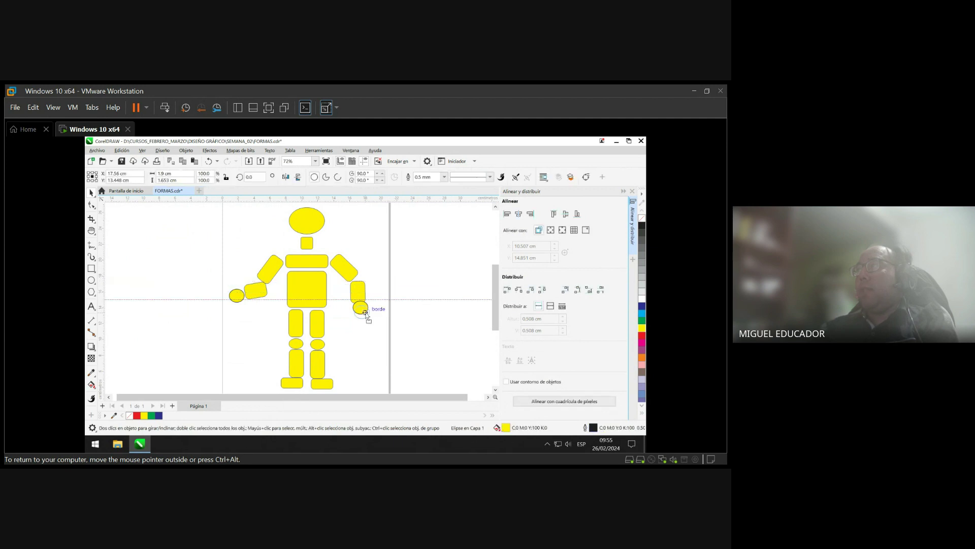
{"action": "left_click", "coordinate": [402, 319]}
{"action": "left_click", "coordinate": [363, 312]}
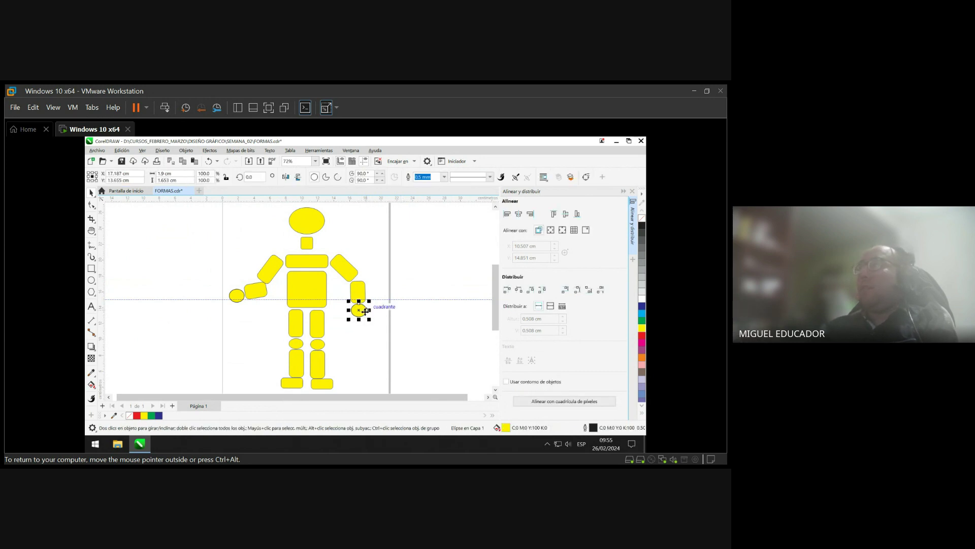
{"action": "left_click", "coordinate": [433, 284]}
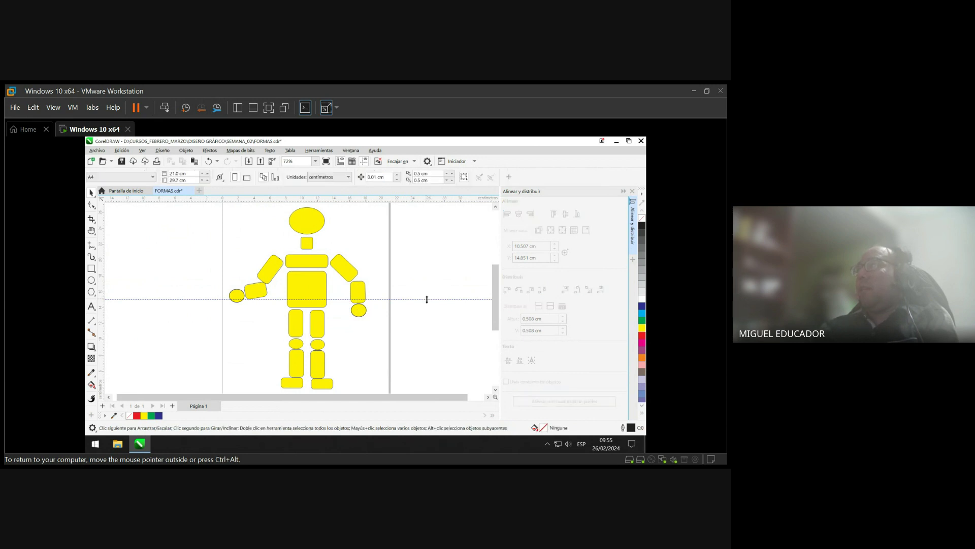
- Move the horizontal guideline to about 13.63 cm at the top of the thighs and nudge the left thigh down to about Y 11.97 cm
{"action": "left_click_drag", "start_coordinate": [427, 299], "coordinate": [344, 313]}
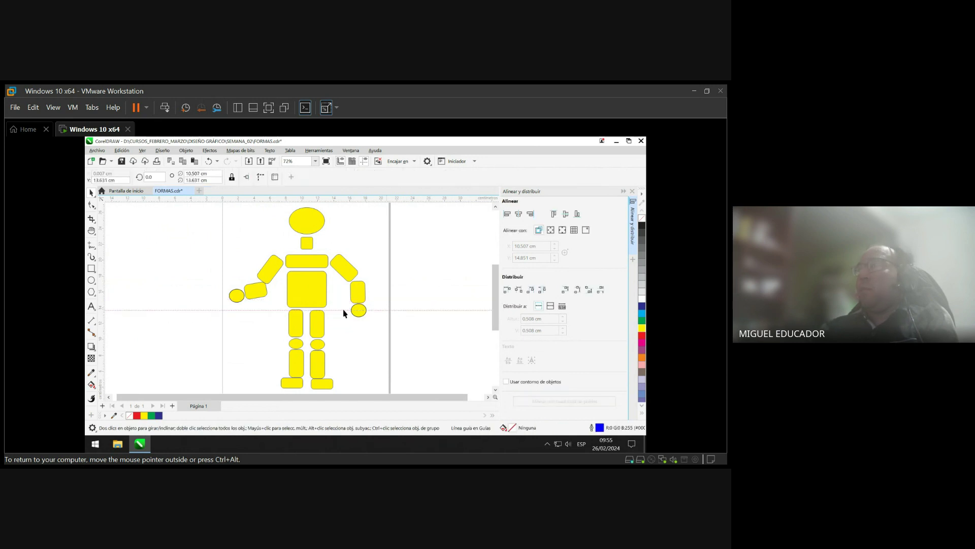
{"action": "scroll", "coordinate": [300, 325], "scroll_direction": "up", "scroll_amount": 5}
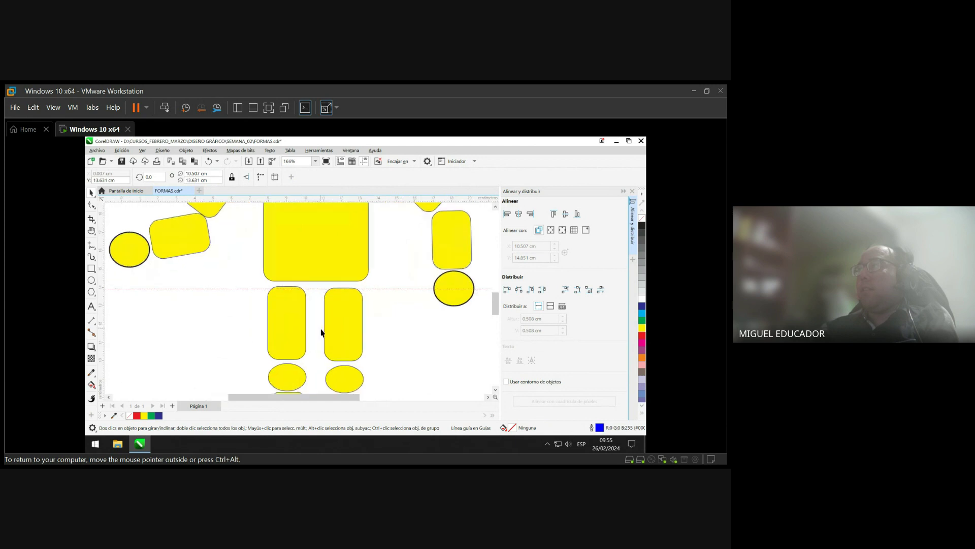
{"action": "scroll", "coordinate": [321, 333], "scroll_direction": "up", "scroll_amount": 5}
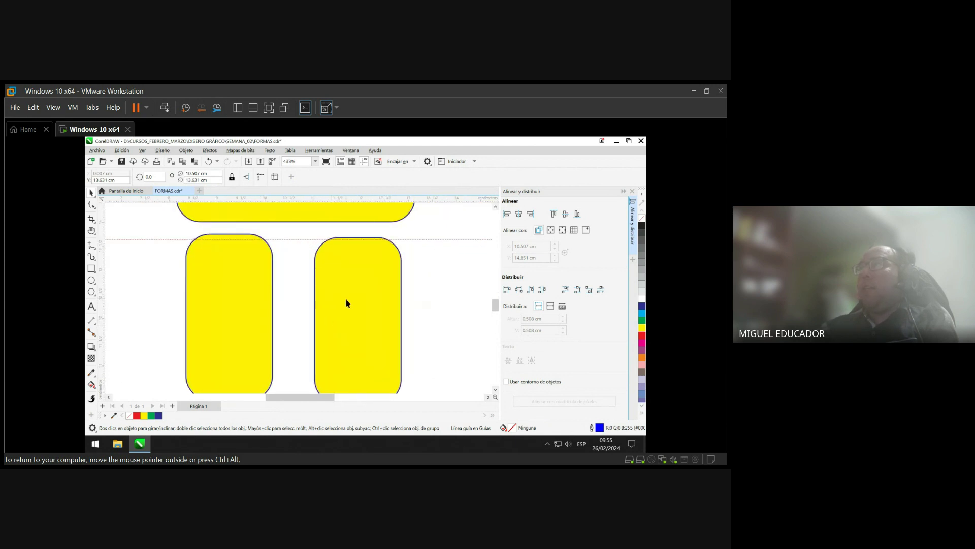
{"action": "scroll", "coordinate": [347, 304], "scroll_direction": "up", "scroll_amount": 1}
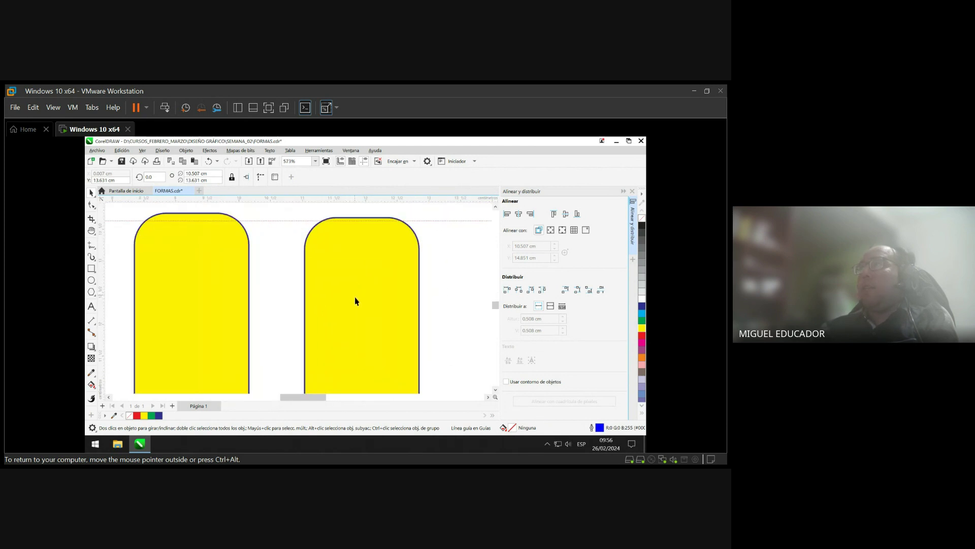
{"action": "scroll", "coordinate": [356, 302], "scroll_direction": "up", "scroll_amount": 2}
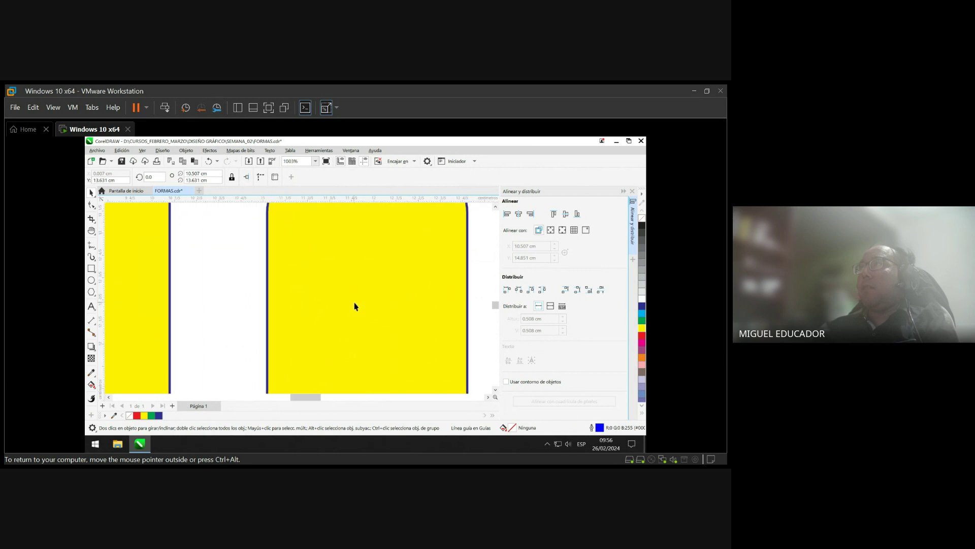
{"action": "scroll", "coordinate": [354, 305], "scroll_direction": "down", "scroll_amount": 2}
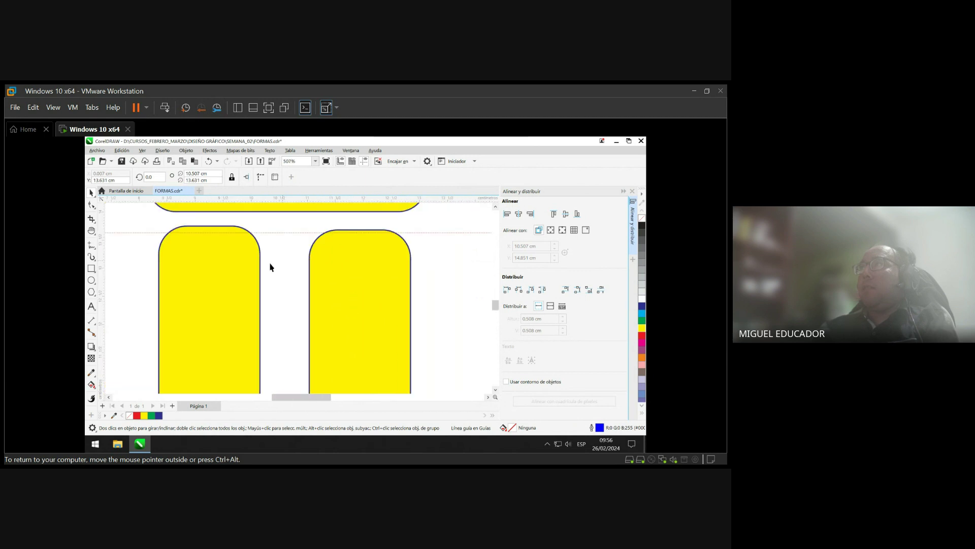
{"action": "left_click", "coordinate": [242, 270]}
{"action": "key", "text": "Down"}
{"action": "key", "text": "Down"}
{"action": "key", "text": "Down"}
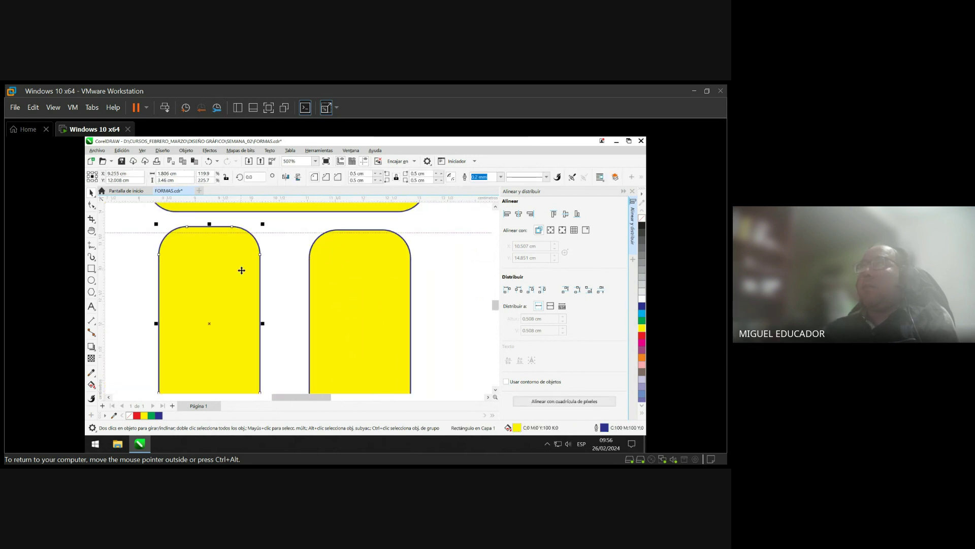
{"action": "key", "text": "Down"}
{"action": "key", "text": "Down"}
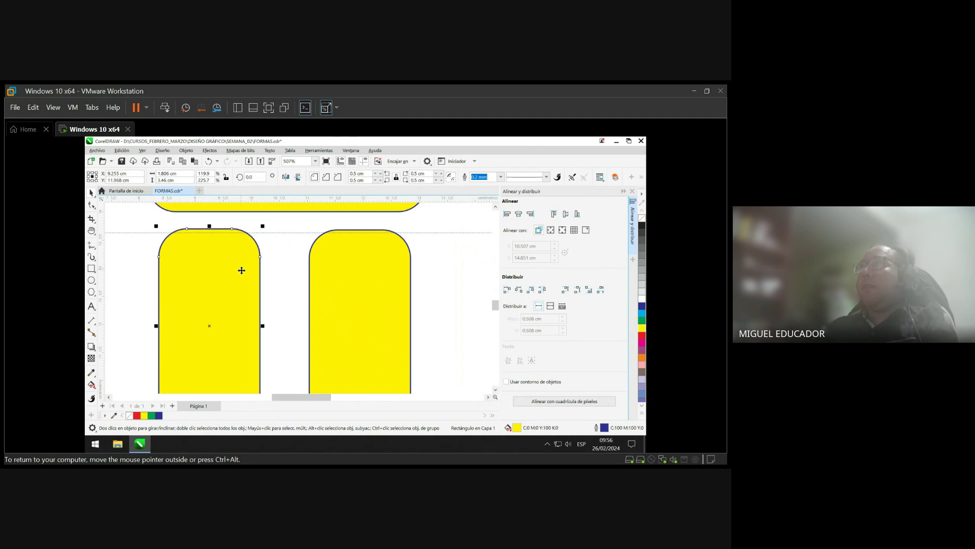
- Align the top edges of the two thigh rectangles and distribute them within the selection extent
{"action": "left_click", "coordinate": [343, 275]}
{"action": "left_click", "coordinate": [239, 293], "text": "shift"}
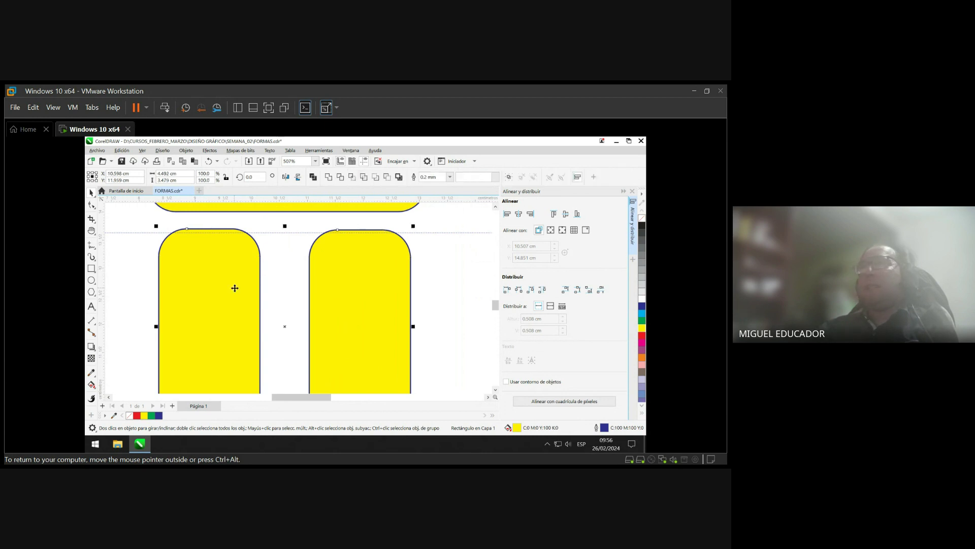
{"action": "left_click", "coordinate": [554, 214]}
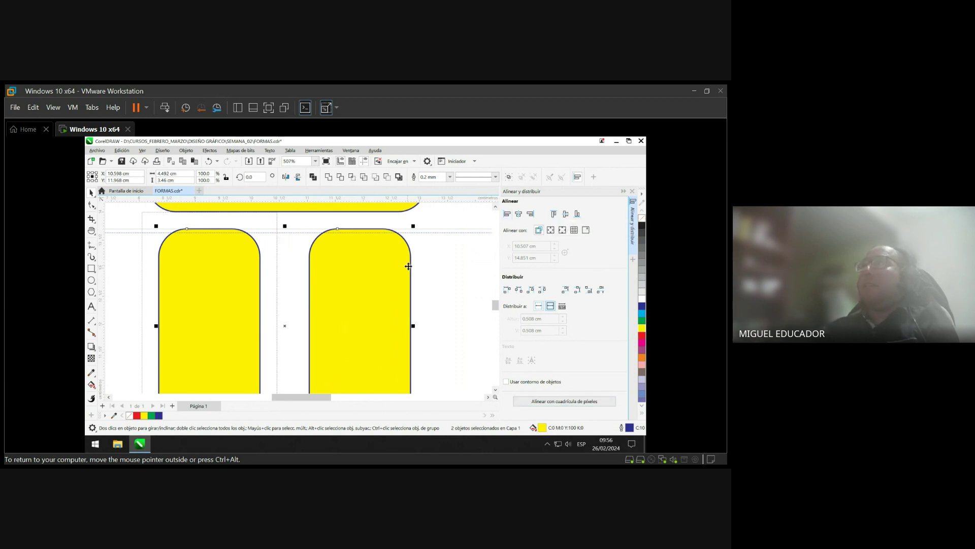
{"action": "left_click", "coordinate": [538, 306]}
{"action": "left_click", "coordinate": [589, 290]}
- Move both thighs up toward the torso, to about X 10.55, Y 12.06 cm, and cut the horizontal guideline from the drawing
{"action": "mouse_move", "coordinate": [397, 267]}
{"action": "left_mouse_down"}
{"action": "mouse_move", "coordinate": [383, 268]}
{"action": "mouse_move", "coordinate": [403, 266]}
{"action": "mouse_move", "coordinate": [395, 262]}
{"action": "left_mouse_up"}
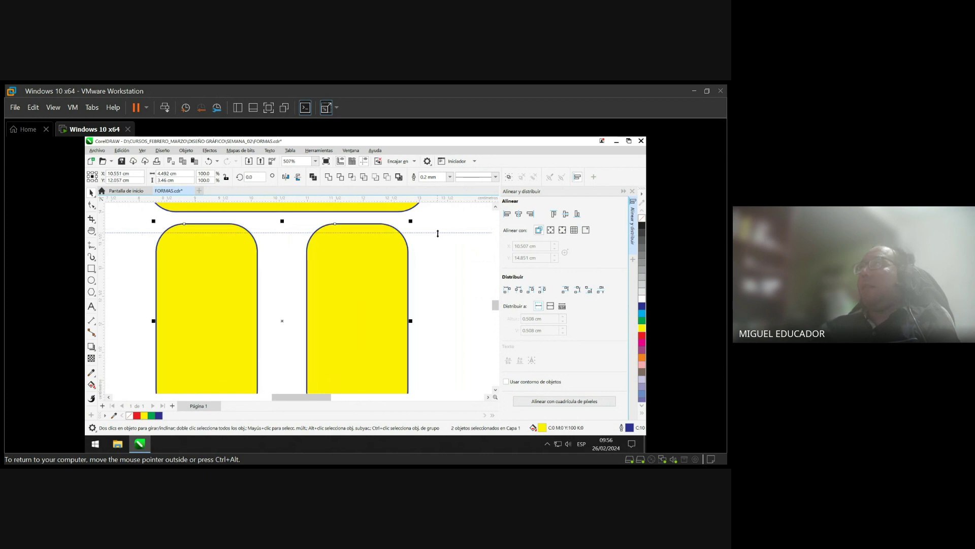
{"action": "right_click", "coordinate": [438, 233]}
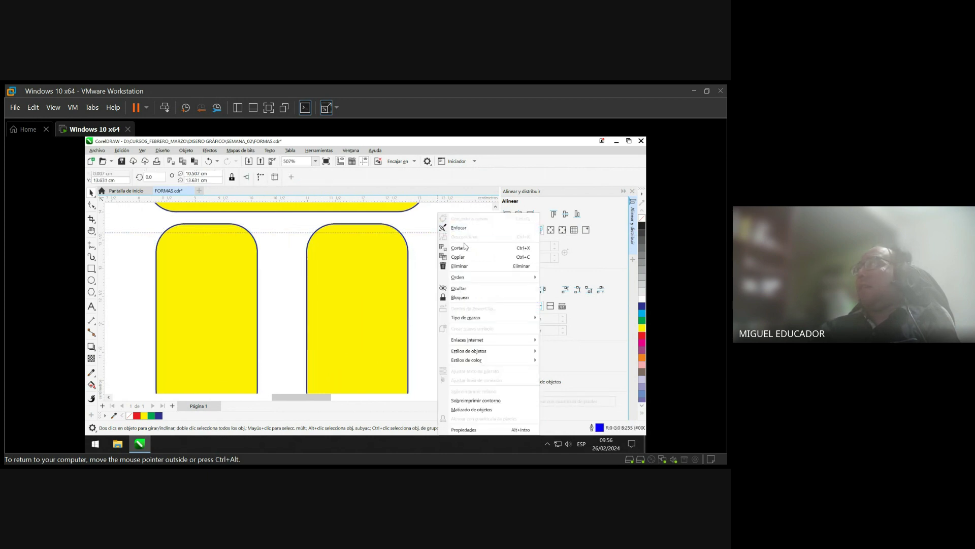
{"action": "left_click", "coordinate": [465, 247]}
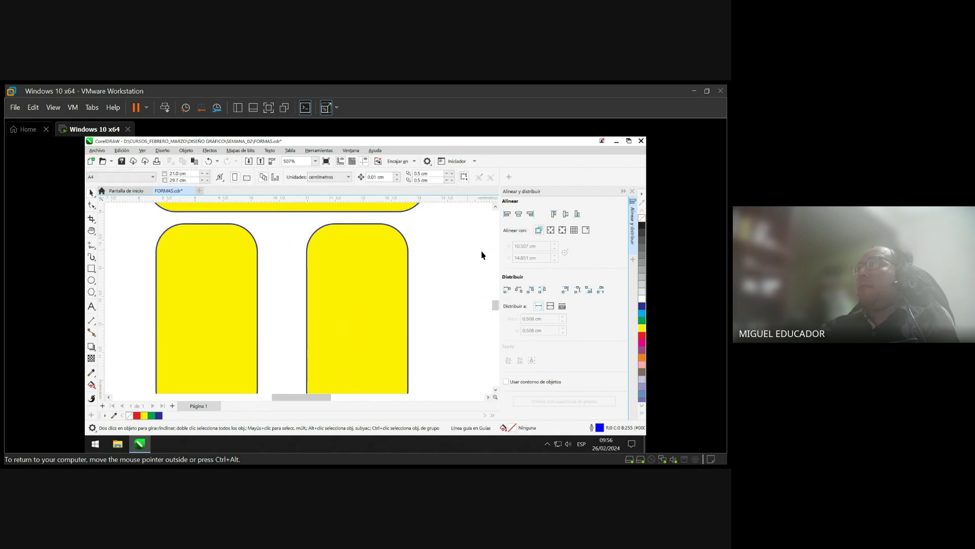
- Align the top edges of the two knee ellipses
{"action": "scroll", "coordinate": [458, 303], "scroll_direction": "down", "scroll_amount": 1}
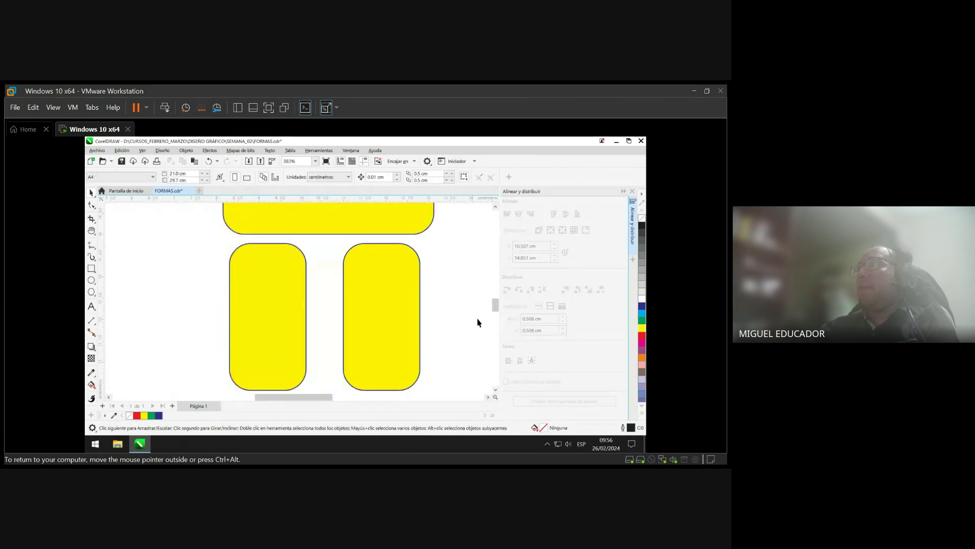
{"action": "scroll", "coordinate": [495, 313], "scroll_direction": "down", "scroll_amount": 5}
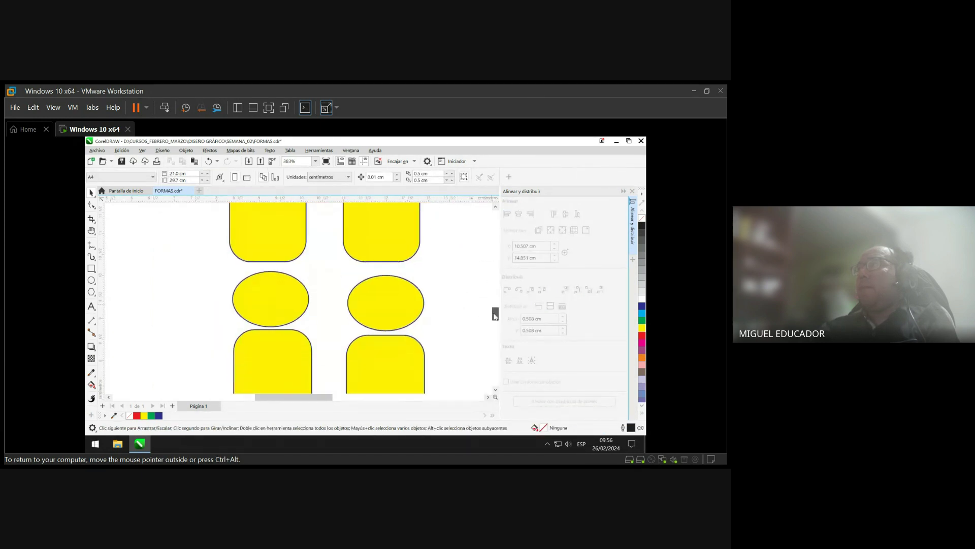
{"action": "scroll", "coordinate": [495, 320], "scroll_direction": "up", "scroll_amount": 3}
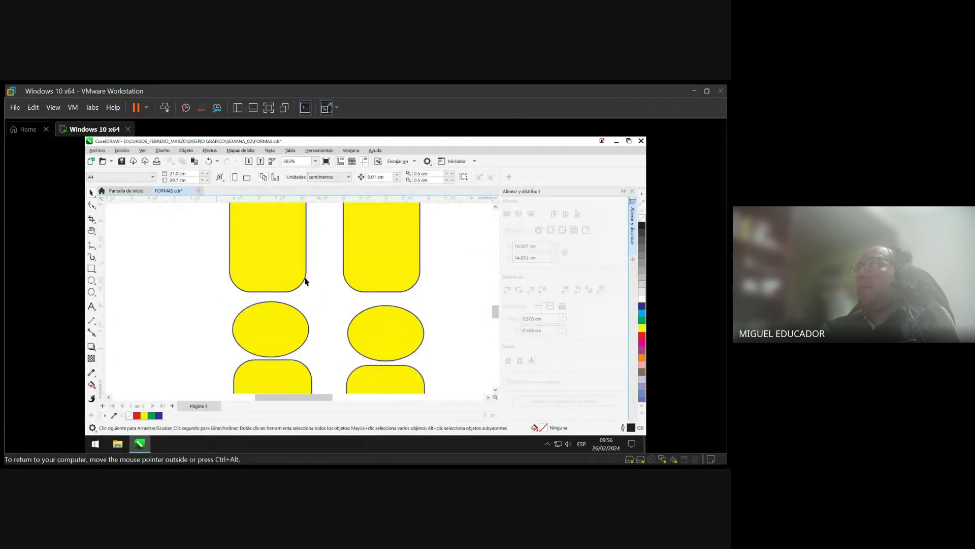
{"action": "left_click", "coordinate": [286, 327]}
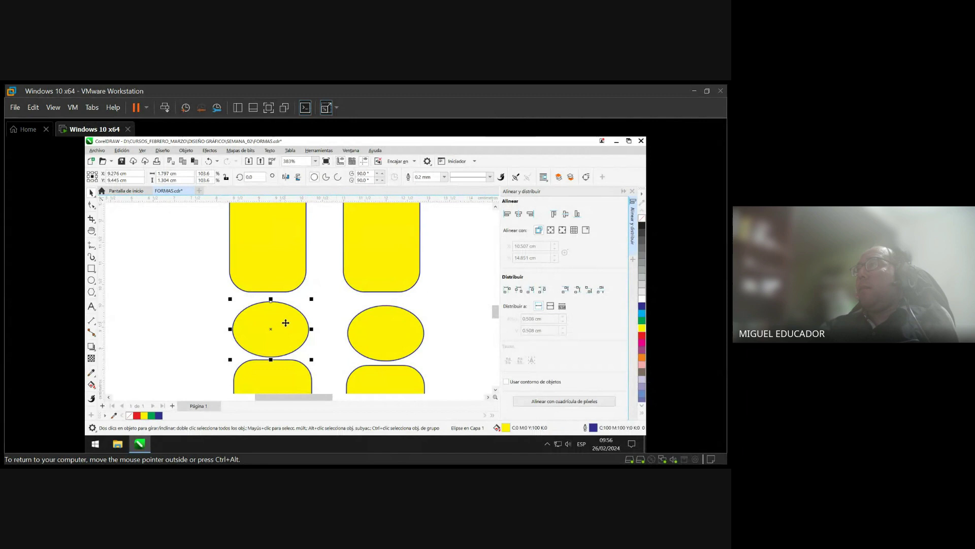
{"action": "left_click", "coordinate": [358, 324]}
{"action": "left_click", "coordinate": [299, 325], "text": "shift"}
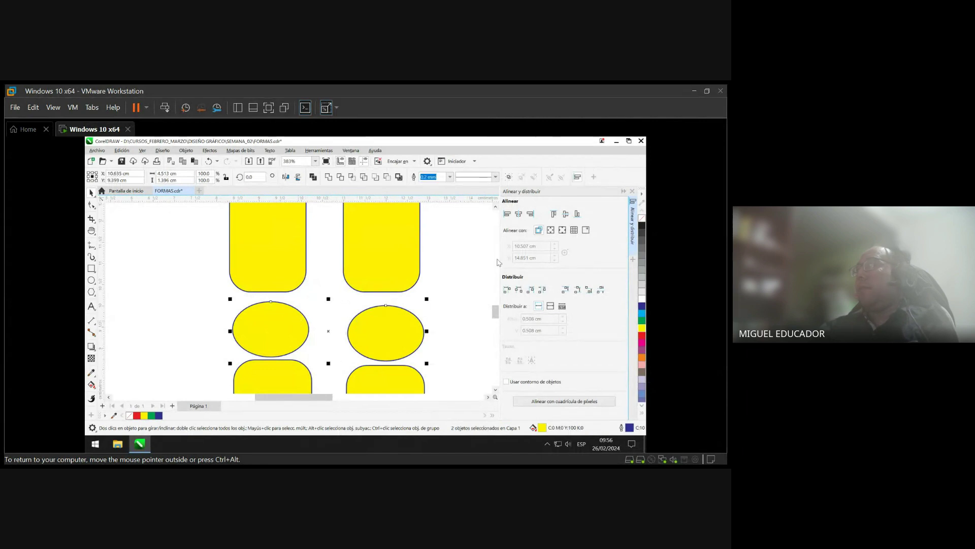
{"action": "left_click", "coordinate": [554, 214]}
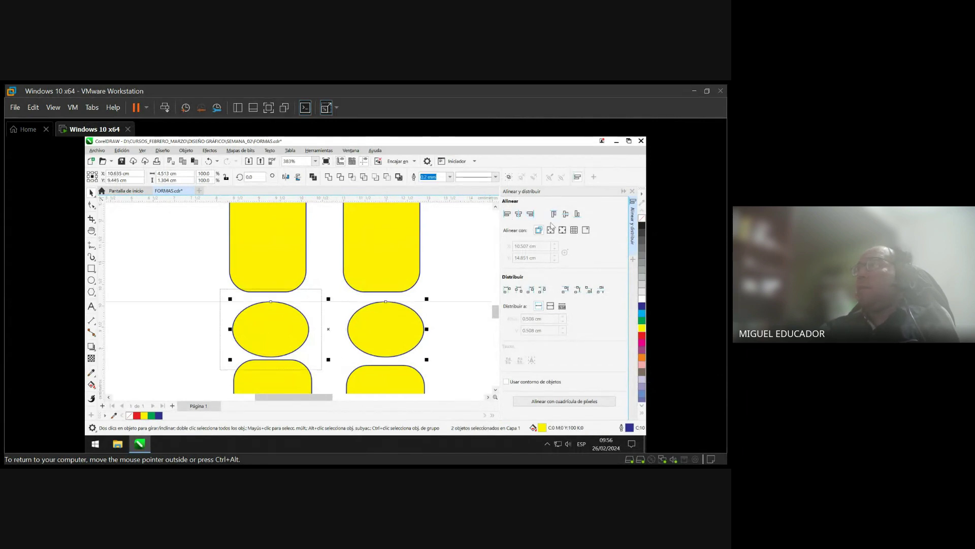
{"action": "left_click", "coordinate": [441, 312]}
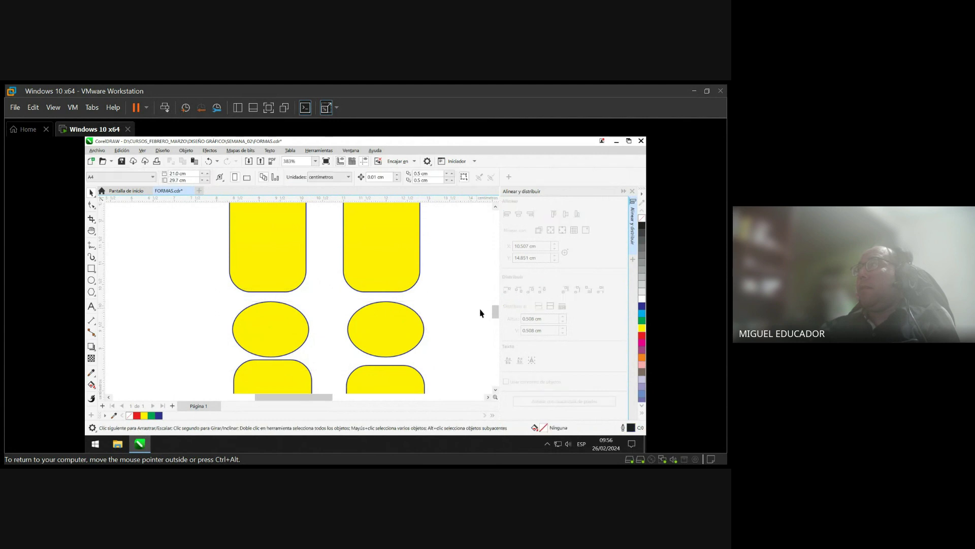
- Align the top edges of the two lower-leg rectangles
{"action": "scroll", "coordinate": [496, 315], "scroll_direction": "down", "scroll_amount": 2}
{"action": "left_click", "coordinate": [399, 356]}
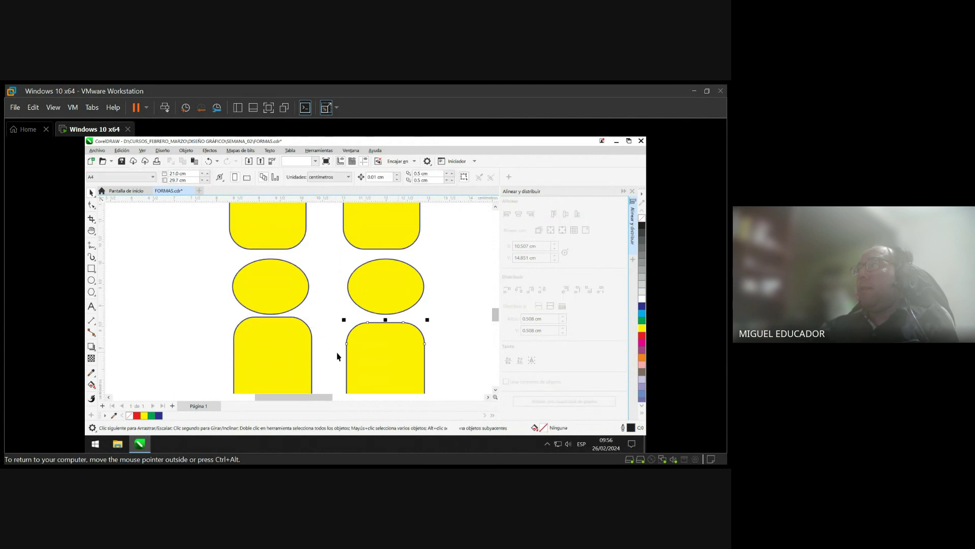
{"action": "left_click", "coordinate": [290, 352], "text": "shift"}
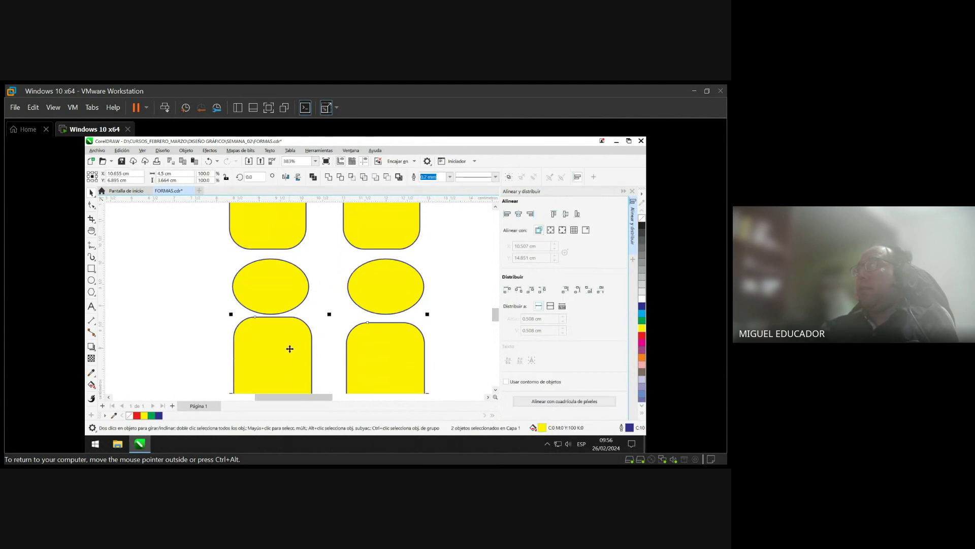
{"action": "left_click", "coordinate": [554, 214]}
{"action": "left_click", "coordinate": [565, 214]}
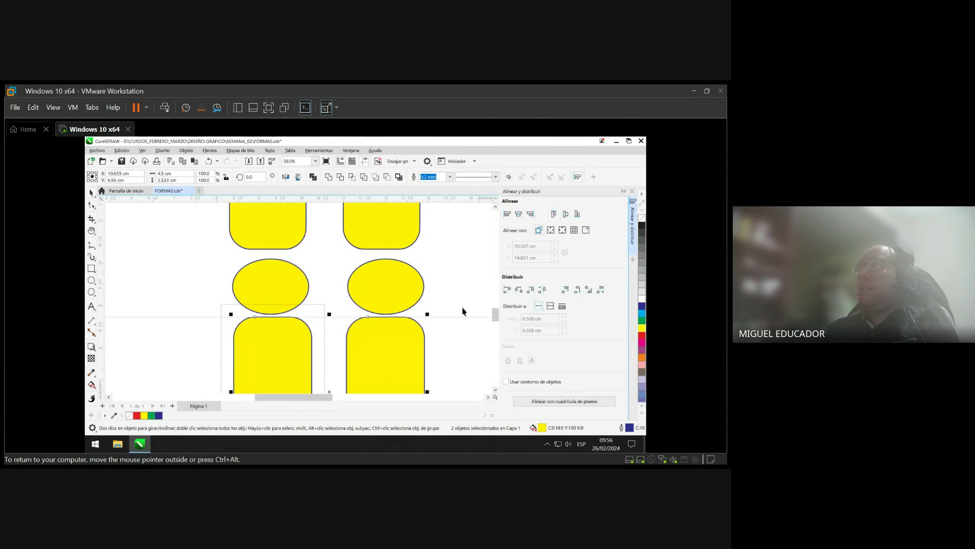
{"action": "left_click", "coordinate": [458, 291]}
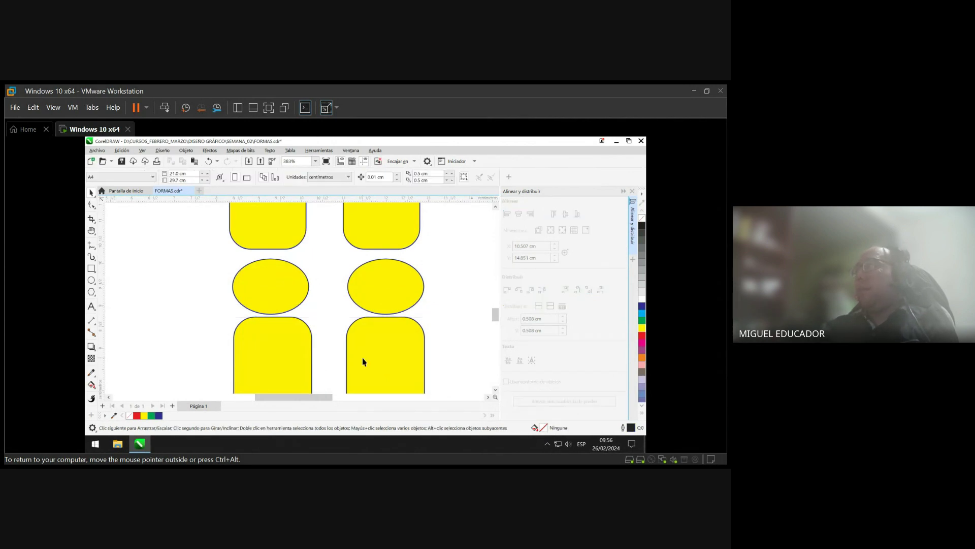
- Nudge both lower-leg rectangles down together to widen the gap below the knee ellipses
{"action": "left_click", "coordinate": [361, 361]}
{"action": "left_click", "coordinate": [297, 352], "text": "shift"}
{"action": "key", "text": "Down"}
{"action": "key", "text": "Down"}
{"action": "key", "text": "Down"}
{"action": "key", "text": "Down"}
{"action": "key", "text": "Down"}
{"action": "key", "text": "Down"}
{"action": "key", "text": "Down"}
{"action": "key", "text": "Down"}
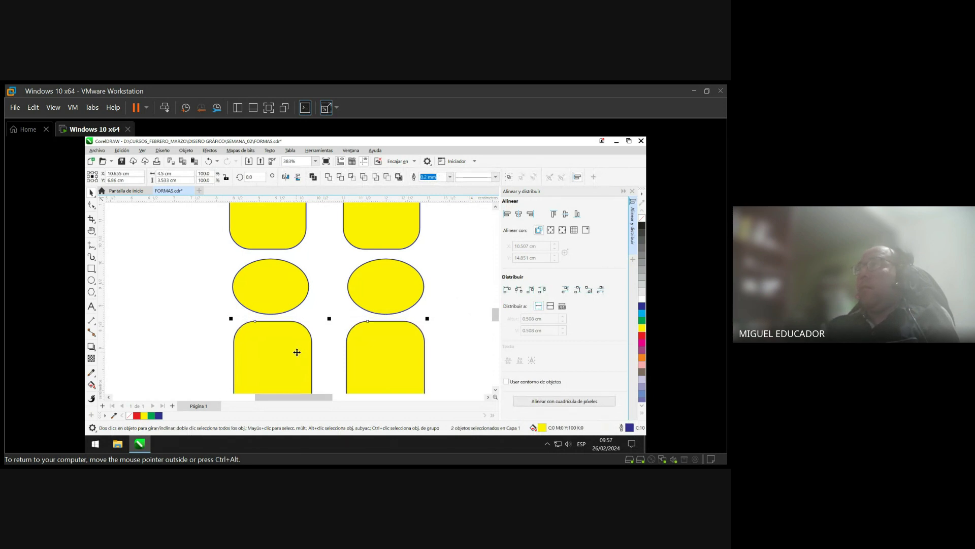
{"action": "left_click", "coordinate": [457, 315]}
- Move both foot rectangles down clear of the lower legs and align their top edges
{"action": "left_click_drag", "start_coordinate": [495, 315], "coordinate": [498, 332]}
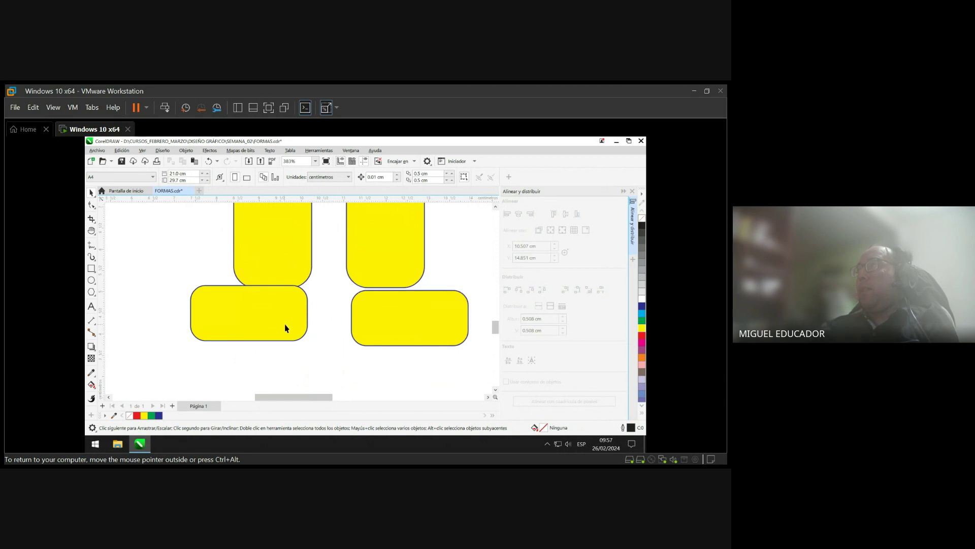
{"action": "left_click_drag", "start_coordinate": [285, 328], "coordinate": [289, 342]}
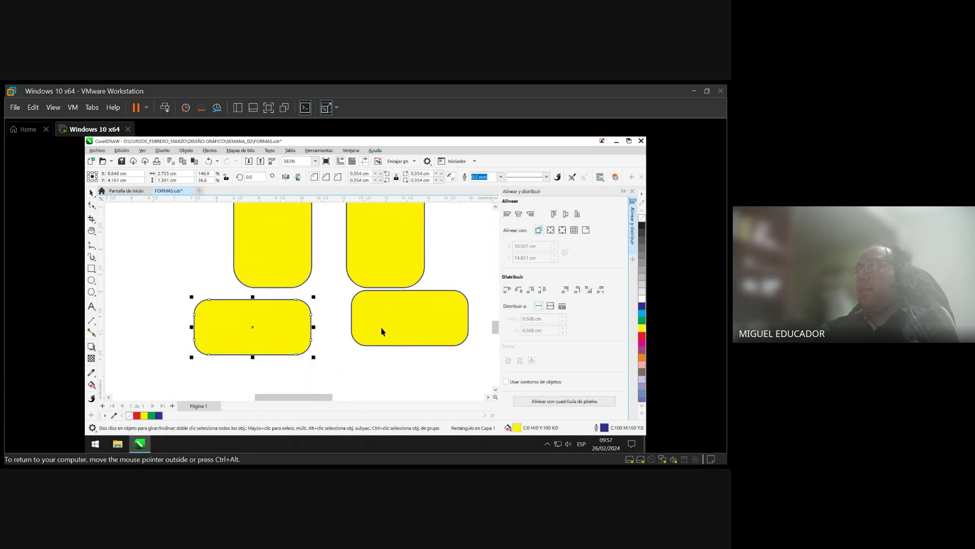
{"action": "left_click_drag", "start_coordinate": [382, 331], "coordinate": [383, 337]}
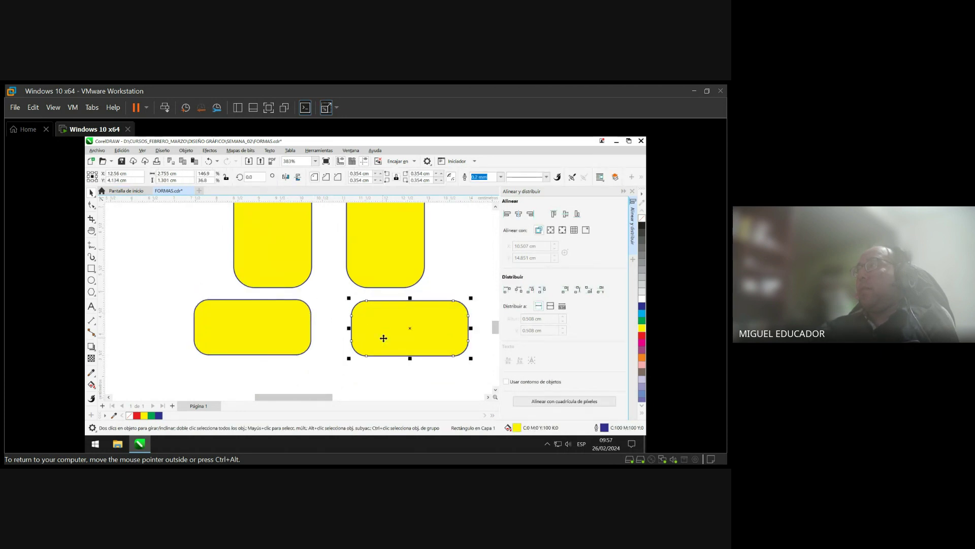
{"action": "left_click", "coordinate": [254, 328], "text": "shift"}
{"action": "key", "text": "t"}
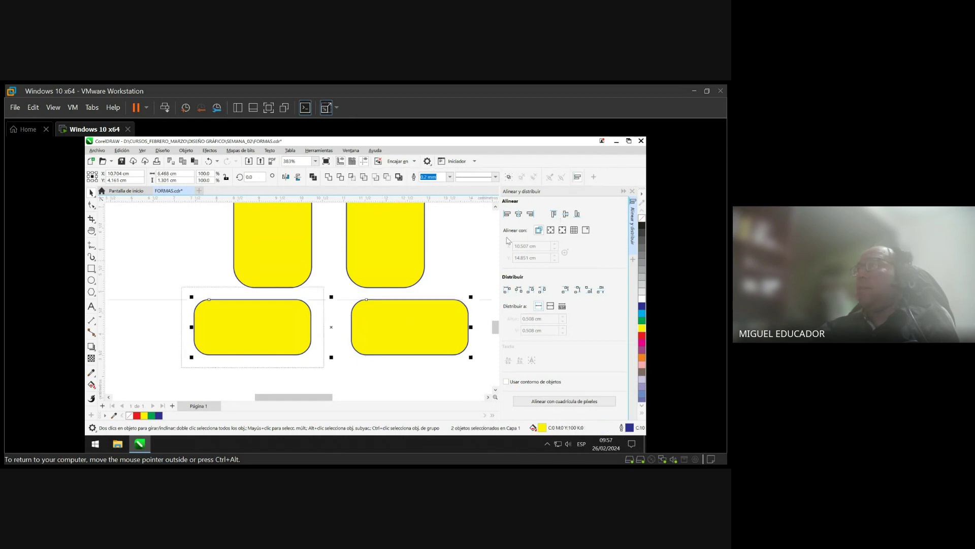
{"action": "left_click", "coordinate": [466, 265]}
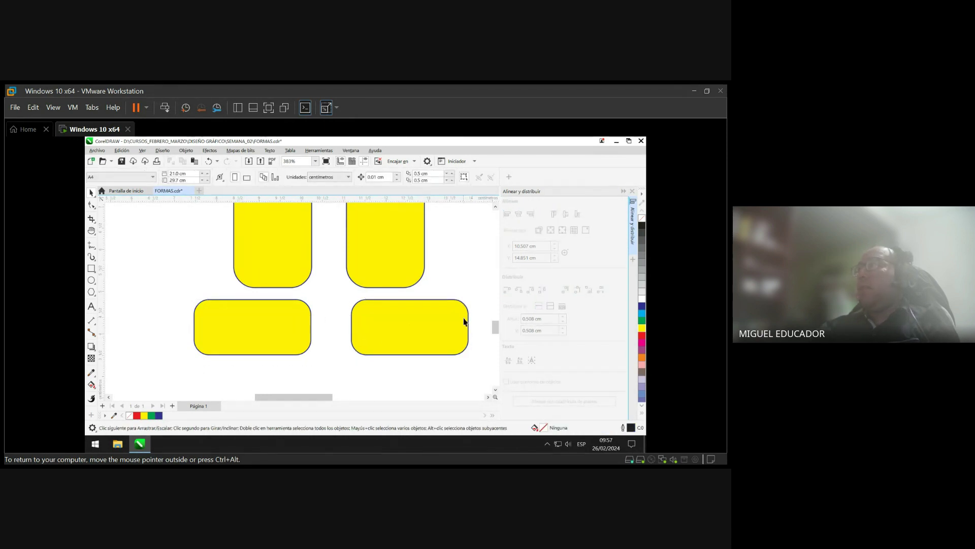
- Delete the right-hand leg: its knee ellipse, lower leg and foot, plus the thigh rectangle
{"action": "scroll", "coordinate": [453, 329], "scroll_direction": "up", "scroll_amount": 1}
{"action": "scroll", "coordinate": [454, 329], "scroll_direction": "down", "scroll_amount": 9}
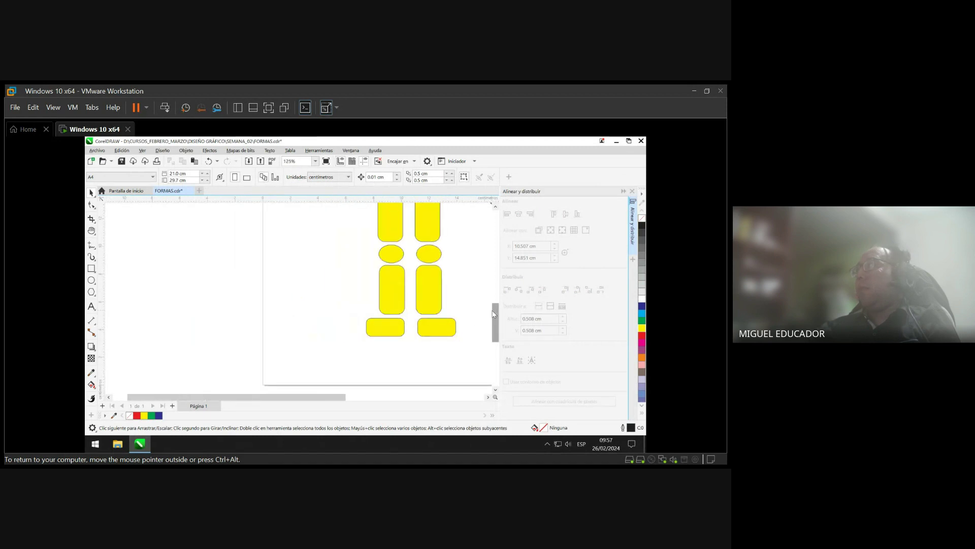
{"action": "scroll", "coordinate": [470, 305], "scroll_direction": "up", "scroll_amount": 3}
{"action": "left_click", "coordinate": [419, 264]}
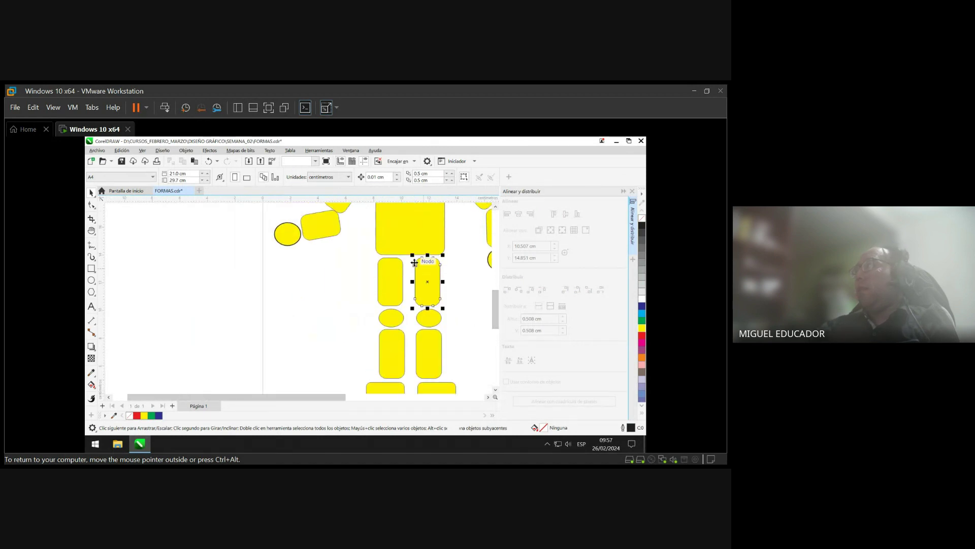
{"action": "left_click", "coordinate": [409, 264]}
{"action": "left_click_drag", "start_coordinate": [410, 263], "coordinate": [470, 395]}
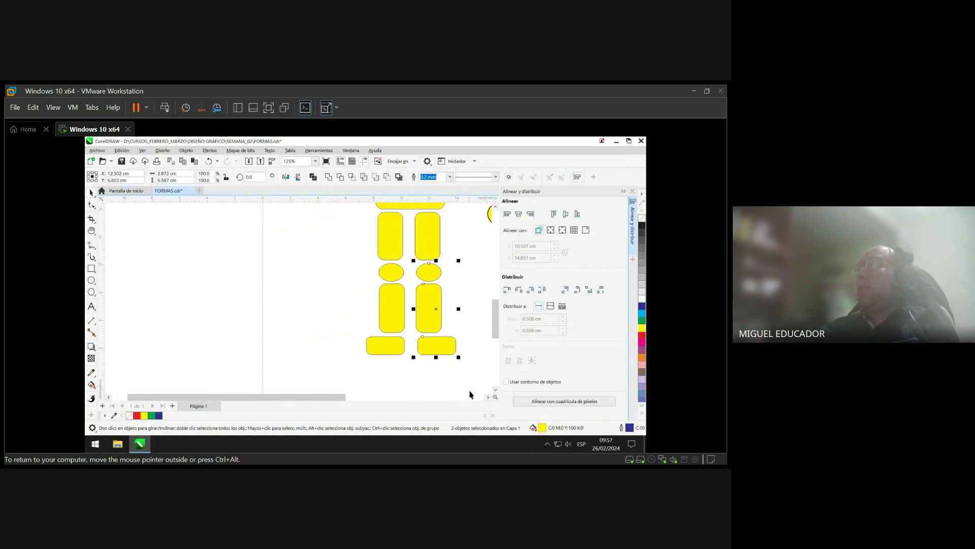
{"action": "key", "text": "Delete"}
{"action": "left_click", "coordinate": [434, 251]}
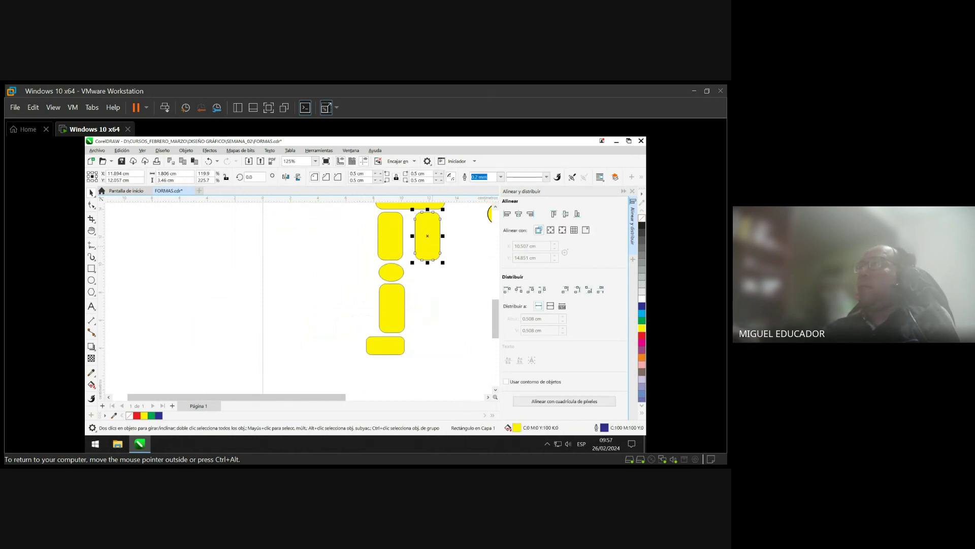
{"action": "key", "text": "Delete"}
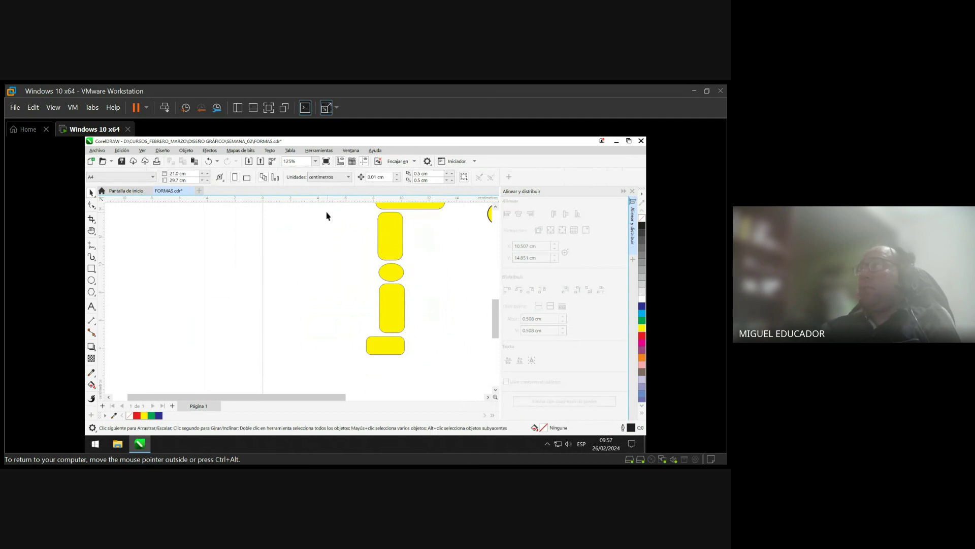
- Align the horizontal centers of the remaining leg's thigh, knee, lower leg and foot
{"action": "left_click_drag", "start_coordinate": [327, 215], "coordinate": [425, 375]}
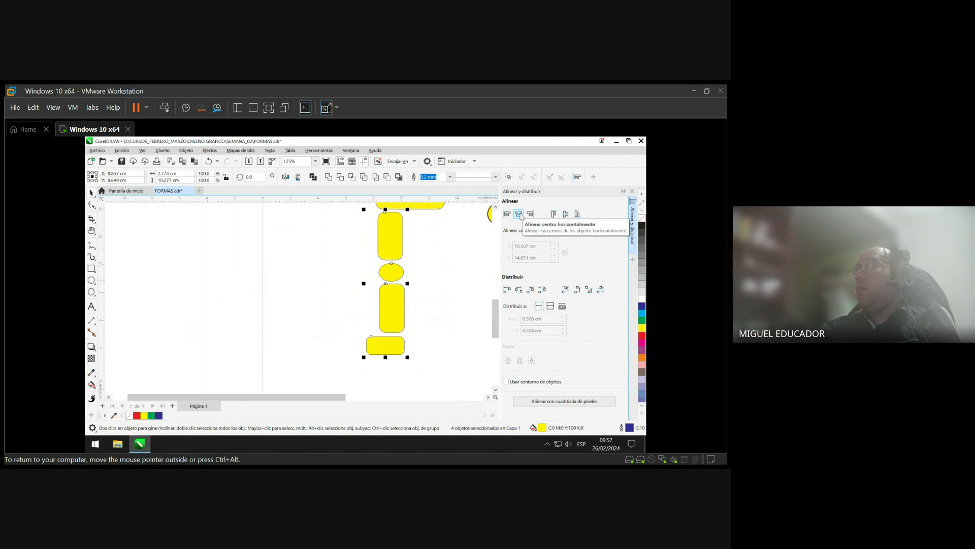
{"action": "left_click", "coordinate": [518, 213]}
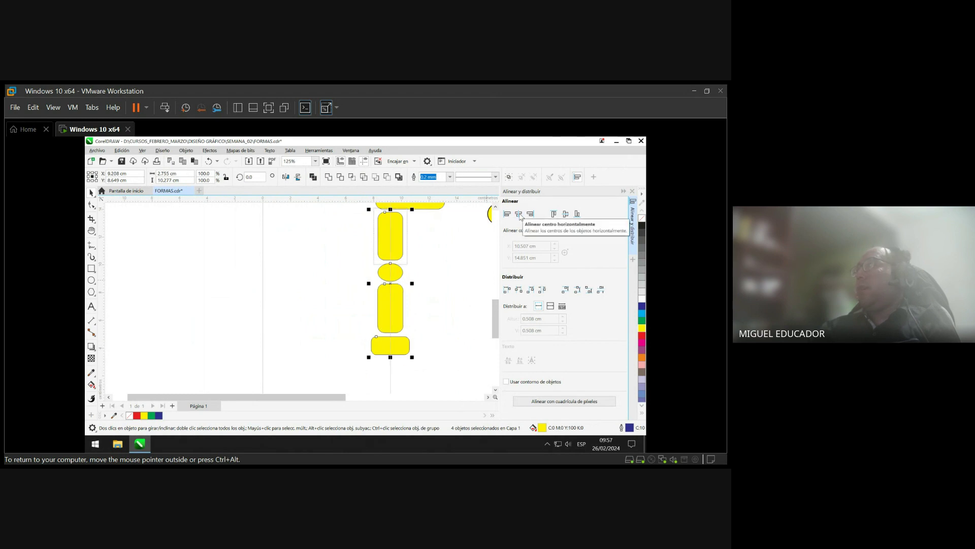
{"action": "left_click", "coordinate": [443, 266]}
- Align the lower leg's right edge with the foot's right edge and group the two shapes
{"action": "left_click", "coordinate": [395, 346]}
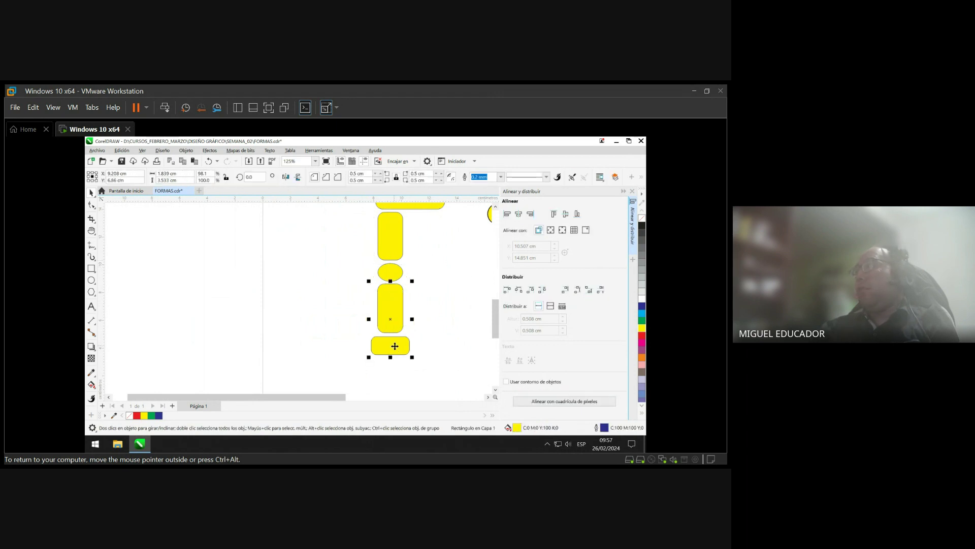
{"action": "left_click", "coordinate": [532, 215]}
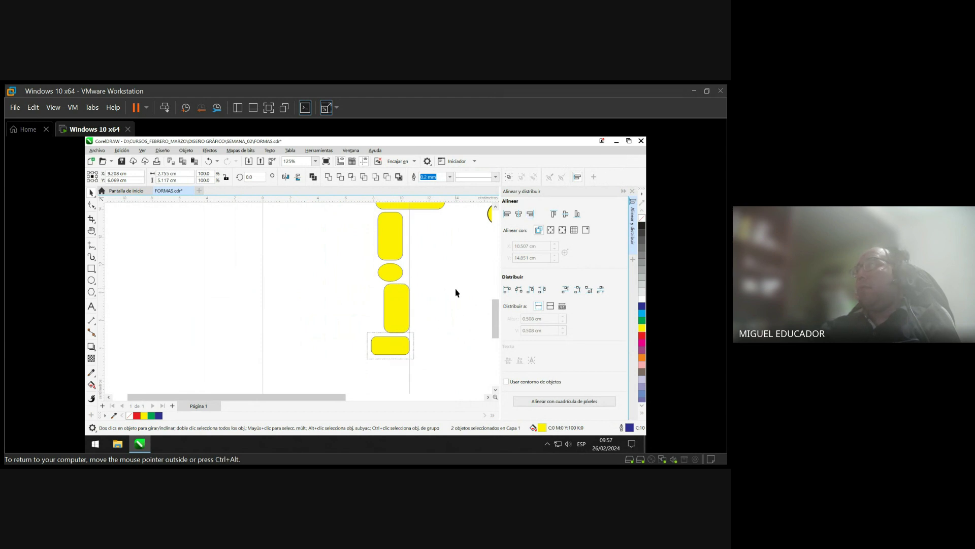
{"action": "left_click", "coordinate": [435, 306]}
{"action": "left_click_drag", "start_coordinate": [345, 279], "coordinate": [431, 375]}
{"action": "right_click", "coordinate": [403, 302]}
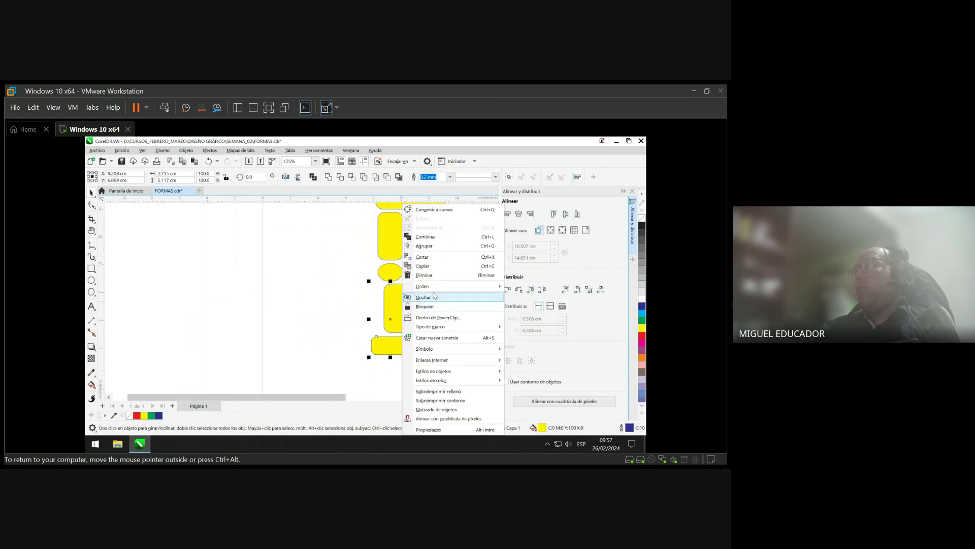
{"action": "left_click", "coordinate": [442, 251]}
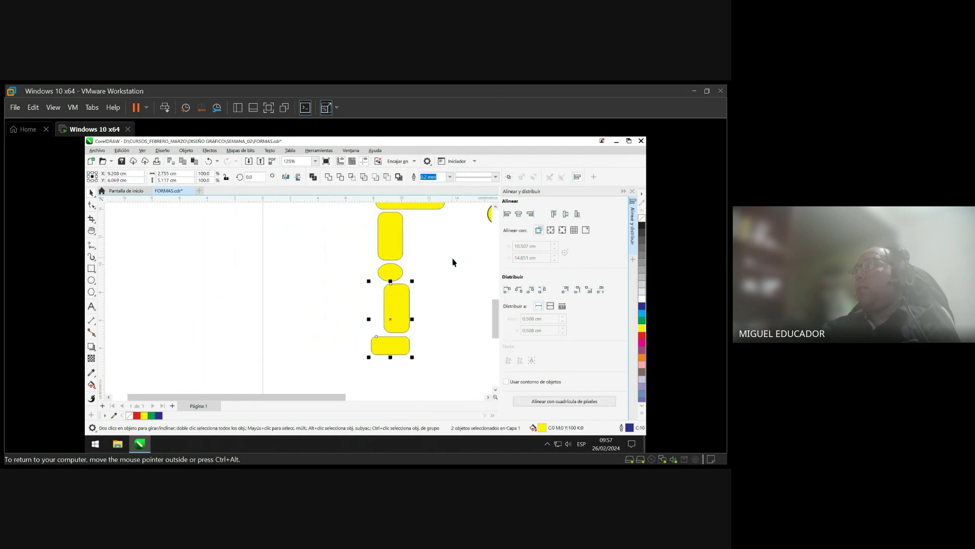
- Align the right edges of the thigh rectangle and knee ellipse with the grouped lower leg and foot
{"action": "left_click", "coordinate": [358, 218]}
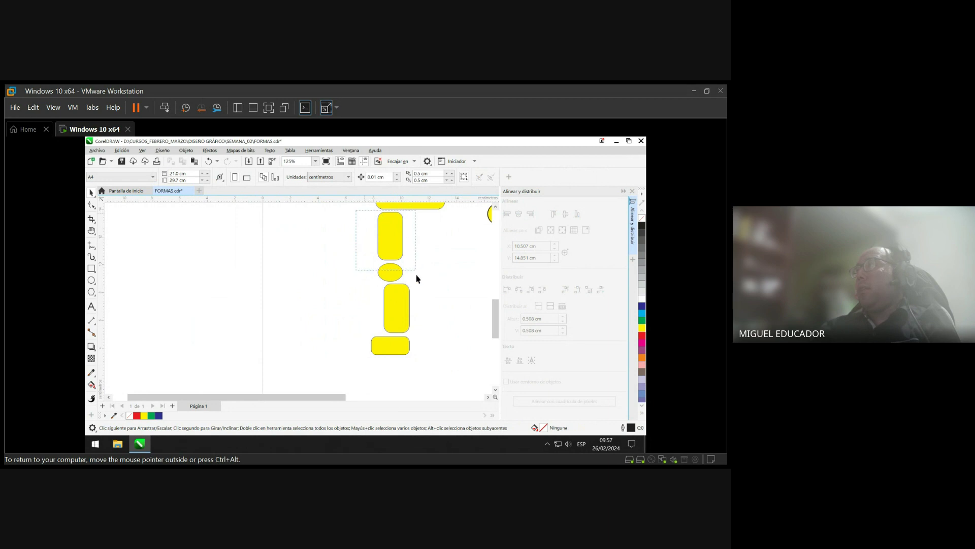
{"action": "left_click", "coordinate": [400, 242]}
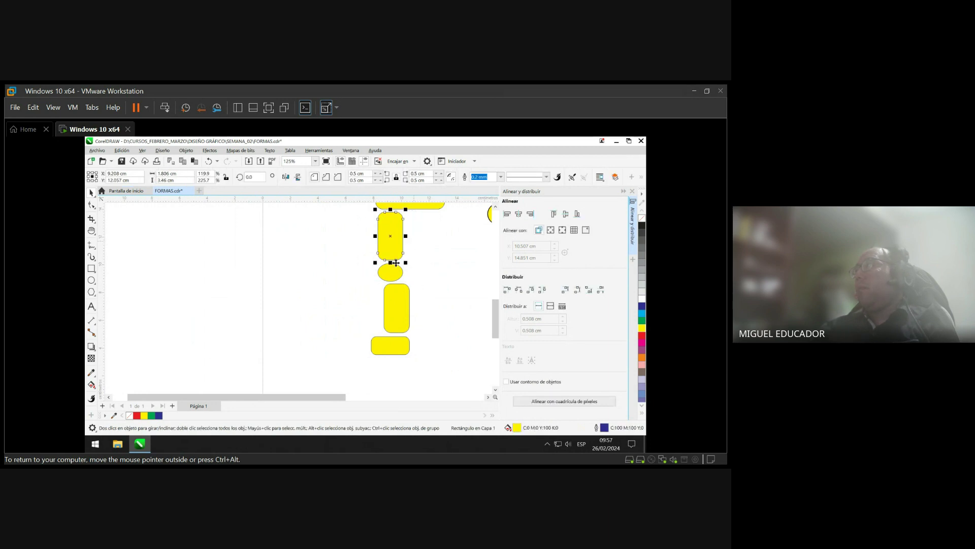
{"action": "left_click", "coordinate": [395, 279], "text": "shift"}
{"action": "left_click", "coordinate": [398, 308], "text": "shift"}
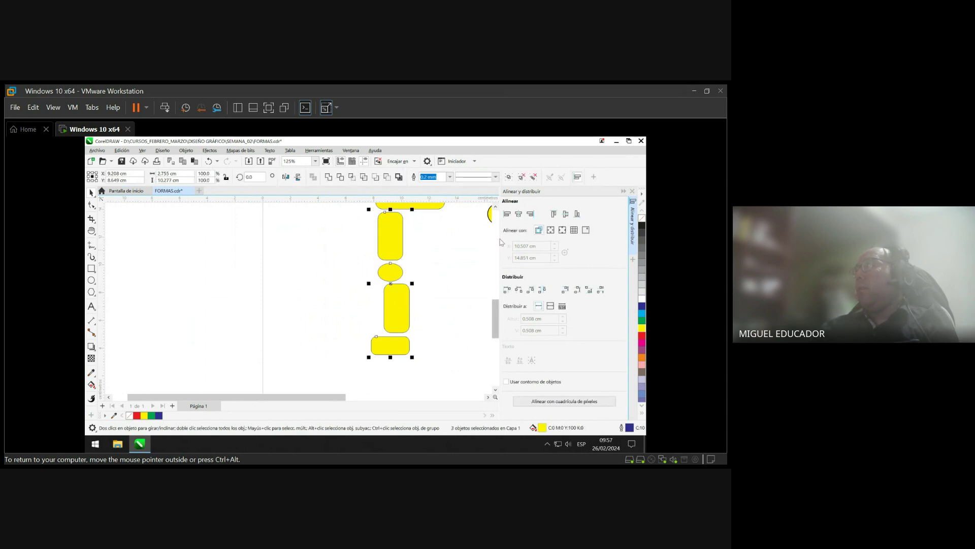
{"action": "left_click", "coordinate": [530, 214]}
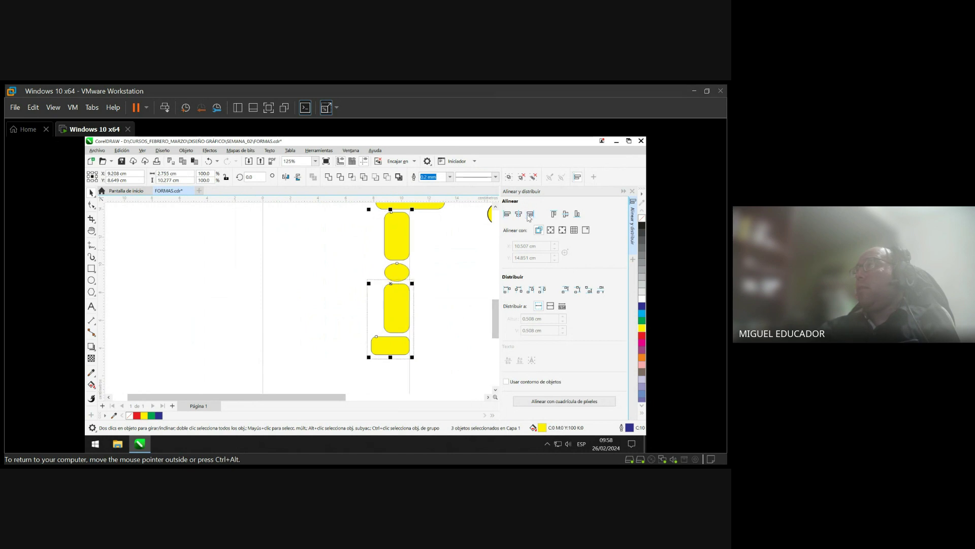
- Ungroup the lower leg and foot
{"action": "right_click", "coordinate": [401, 242]}
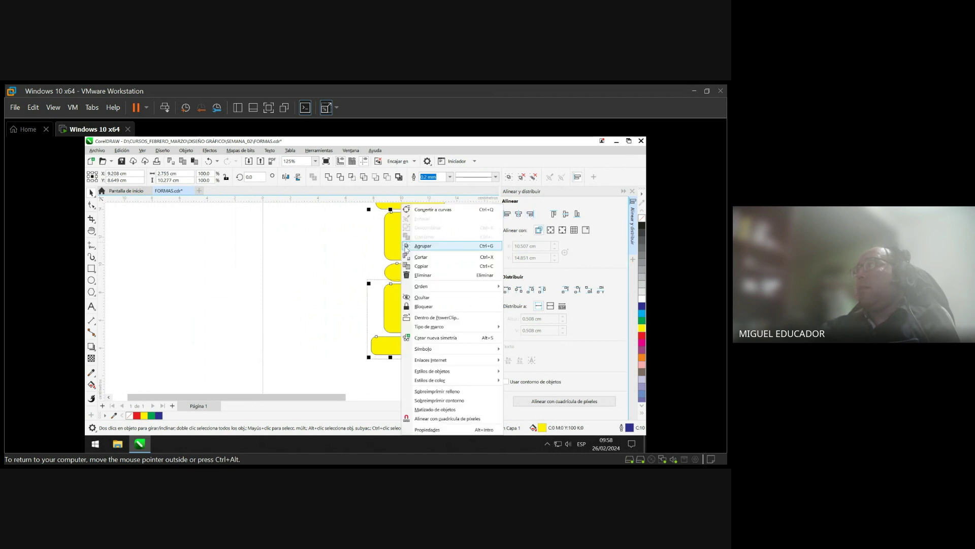
{"action": "left_click", "coordinate": [356, 243]}
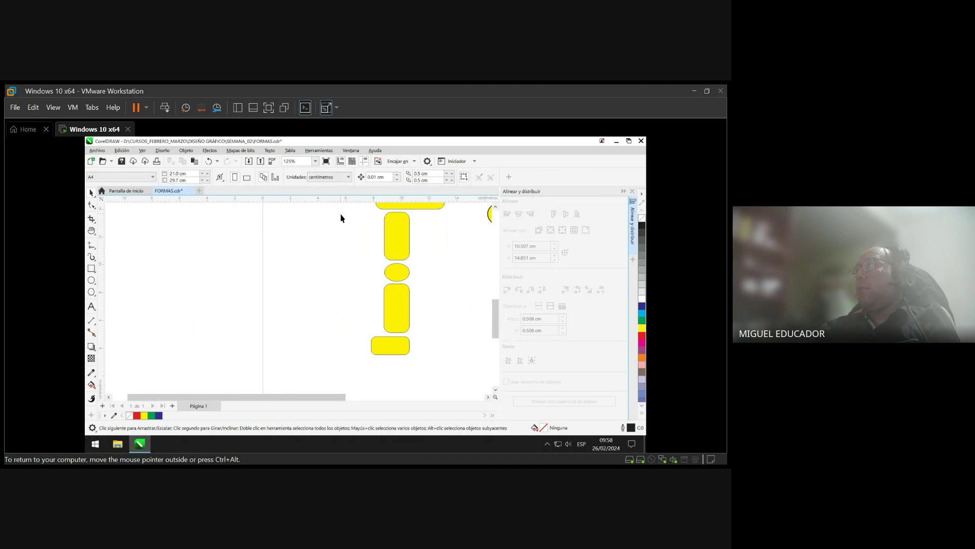
{"action": "left_click", "coordinate": [395, 285]}
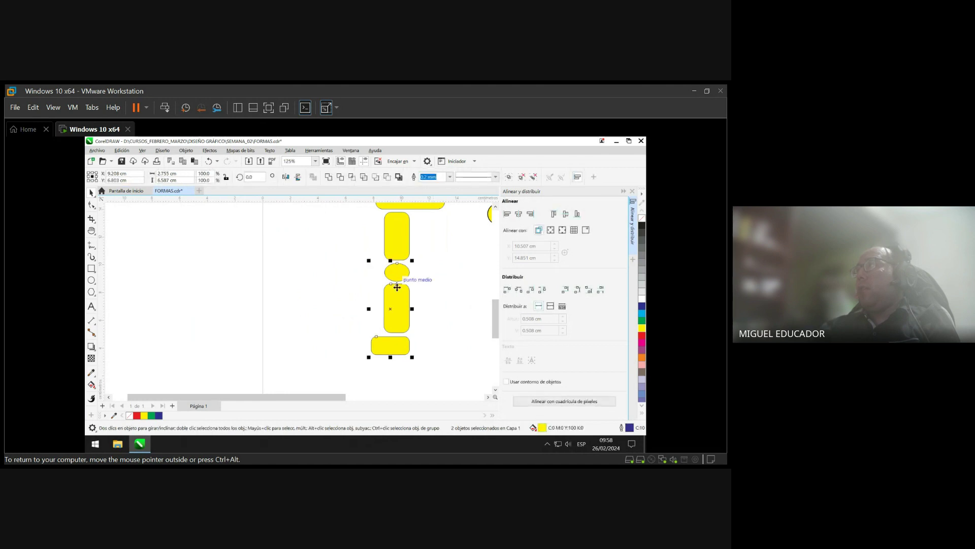
{"action": "right_click", "coordinate": [395, 284]}
{"action": "left_click", "coordinate": [339, 261]}
{"action": "left_click", "coordinate": [407, 290]}
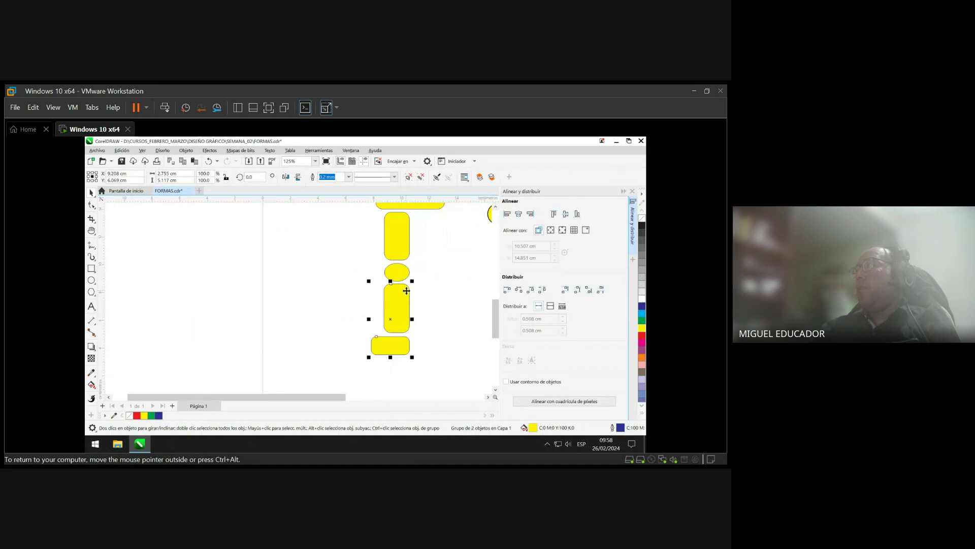
{"action": "right_click", "coordinate": [407, 290]}
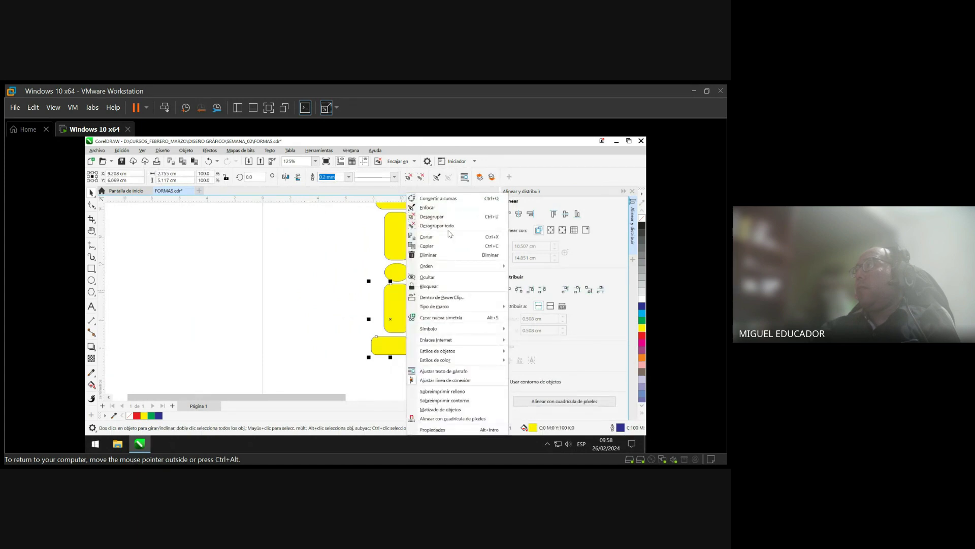
{"action": "left_click", "coordinate": [355, 220]}
- Group the leg's thigh, knee, lower leg and foot into one object
{"action": "left_click_drag", "start_coordinate": [349, 210], "coordinate": [437, 361]}
{"action": "right_click", "coordinate": [393, 298]}
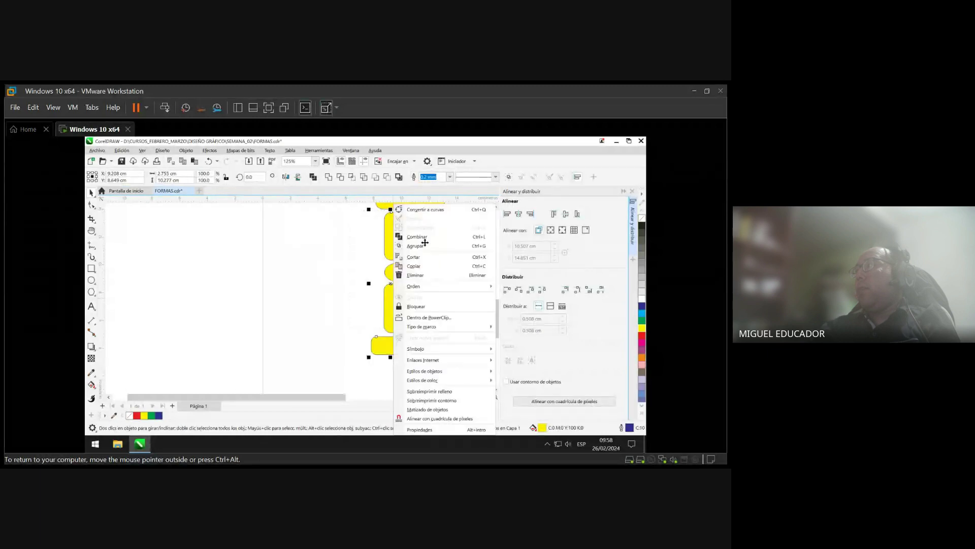
{"action": "left_click", "coordinate": [425, 244]}
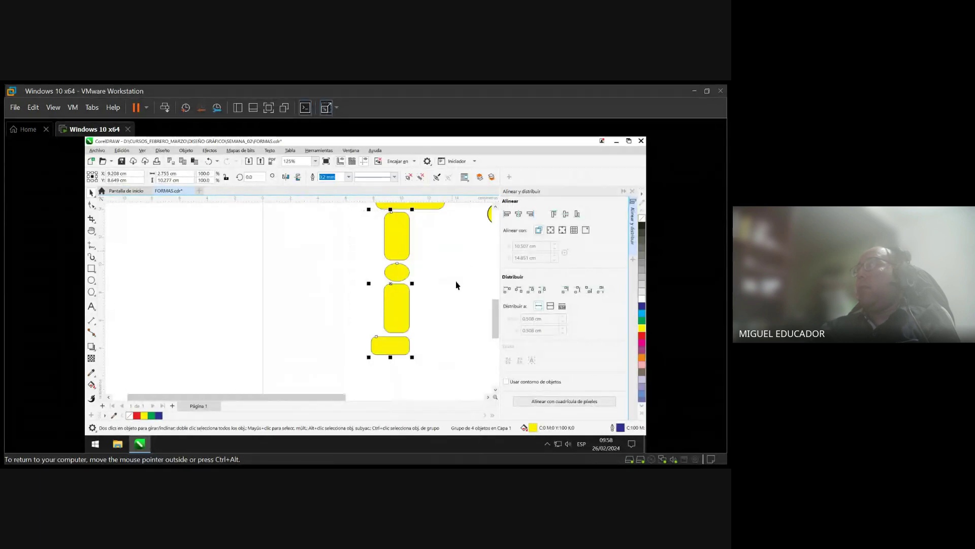
- Place a duplicate of the grouped leg to the left of the original
{"action": "left_click_drag", "start_coordinate": [496, 307], "coordinate": [496, 300]}
{"action": "left_click", "coordinate": [420, 285]}
{"action": "left_click_drag", "start_coordinate": [400, 279], "coordinate": [322, 273]}
- Mirror the duplicated leg vertically and move it slightly down and to the left
{"action": "left_click", "coordinate": [298, 177]}
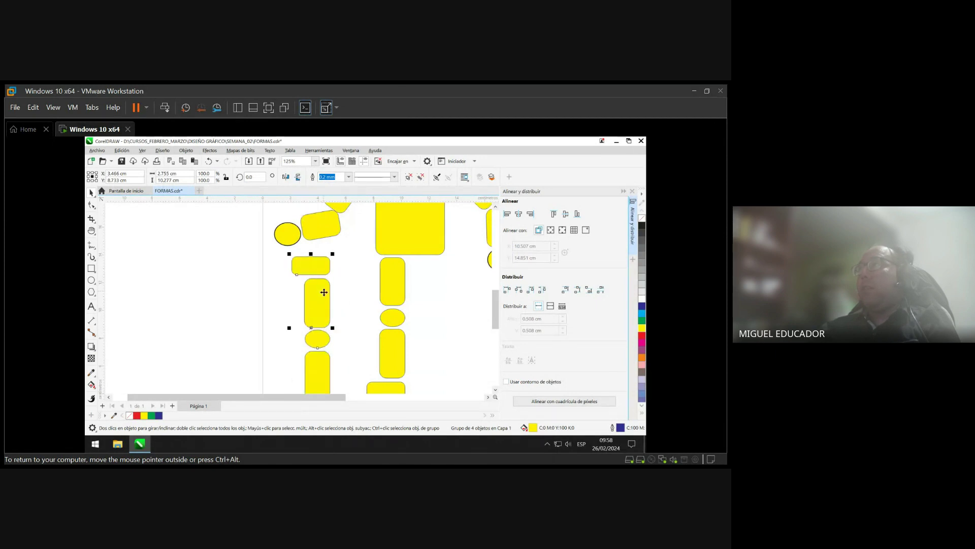
{"action": "left_click", "coordinate": [363, 290]}
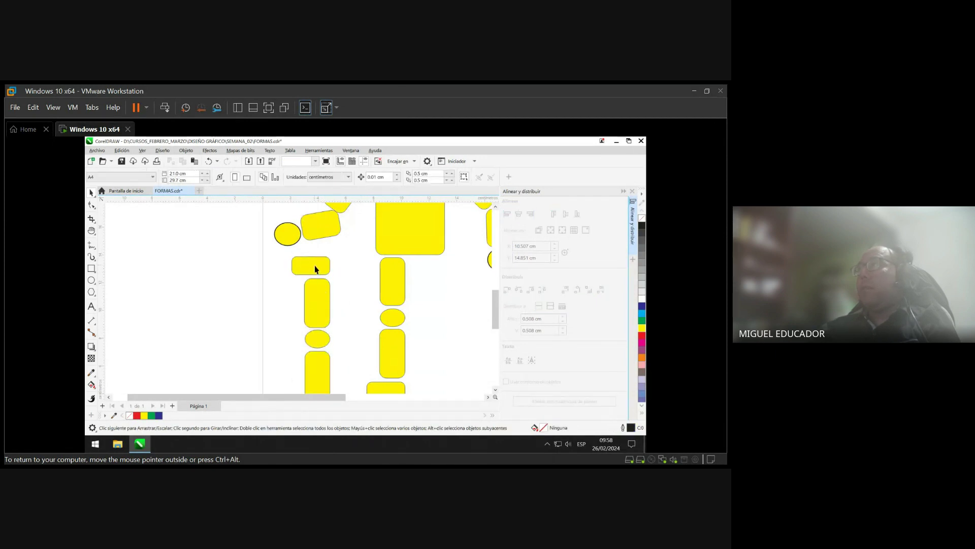
{"action": "left_click", "coordinate": [315, 266]}
{"action": "mouse_move", "coordinate": [316, 265]}
{"action": "left_mouse_down"}
{"action": "mouse_move", "coordinate": [422, 270]}
{"action": "mouse_move", "coordinate": [315, 277]}
{"action": "left_mouse_up"}
{"action": "key", "text": "Escape"}
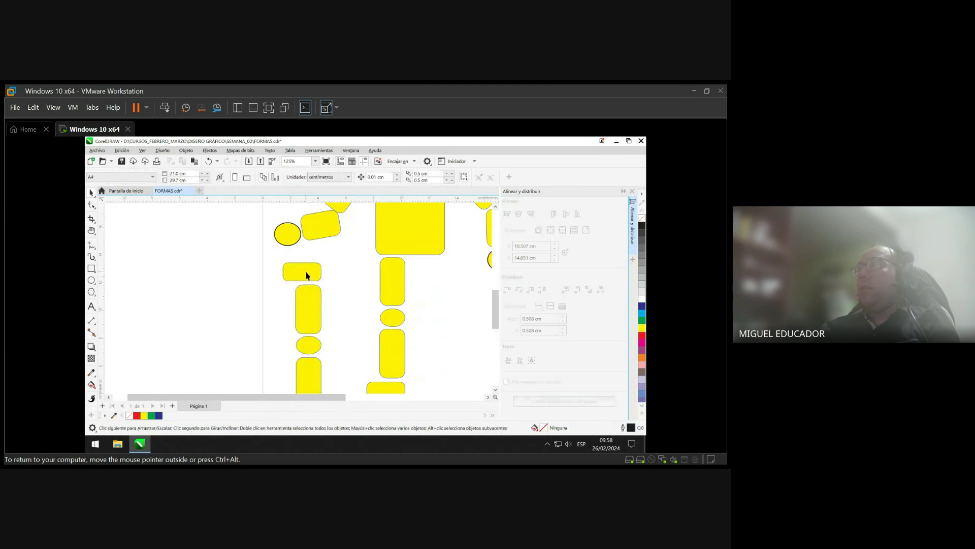
- Ungroup the flipped leg copy and delete its foot rectangle
{"action": "left_click", "coordinate": [307, 271]}
{"action": "right_click", "coordinate": [306, 272]}
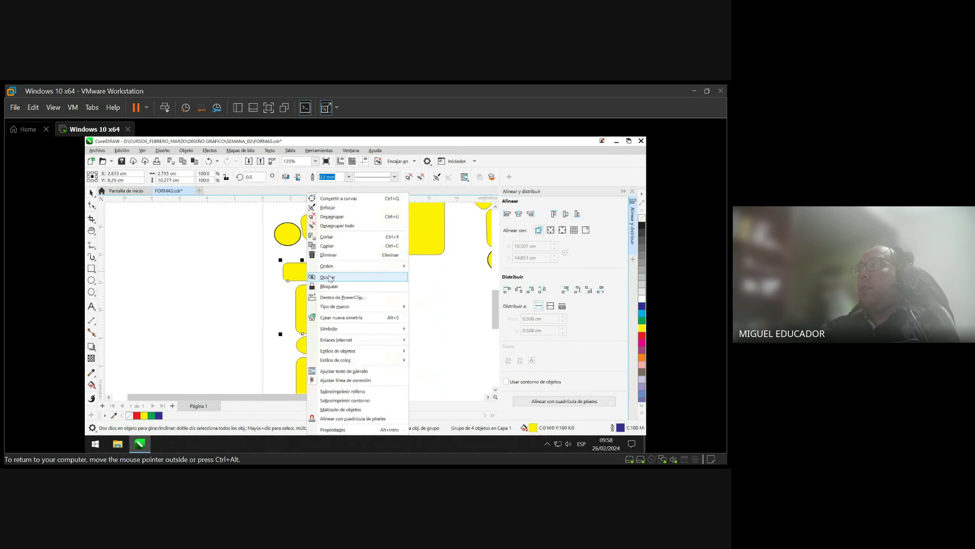
{"action": "left_click", "coordinate": [360, 225]}
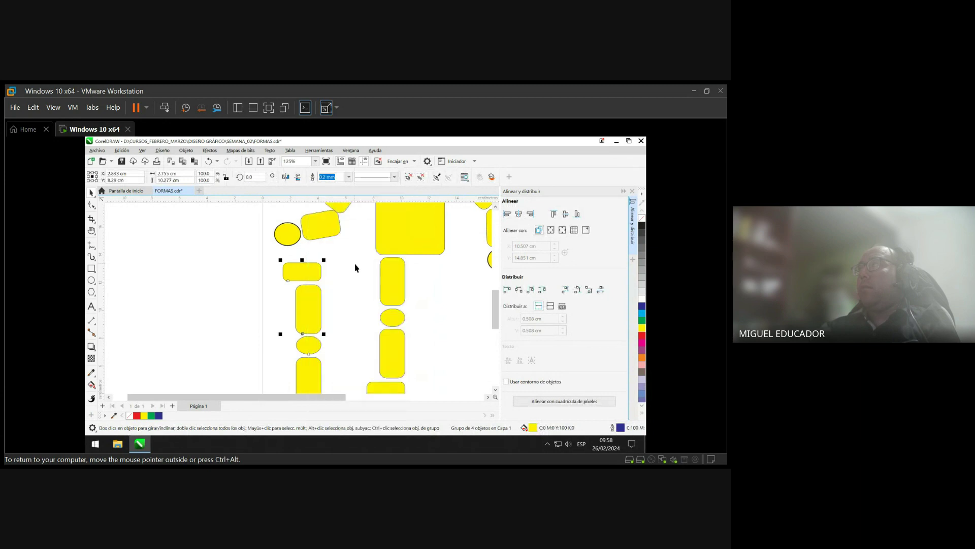
{"action": "left_click", "coordinate": [297, 275]}
{"action": "key", "text": "Delete"}
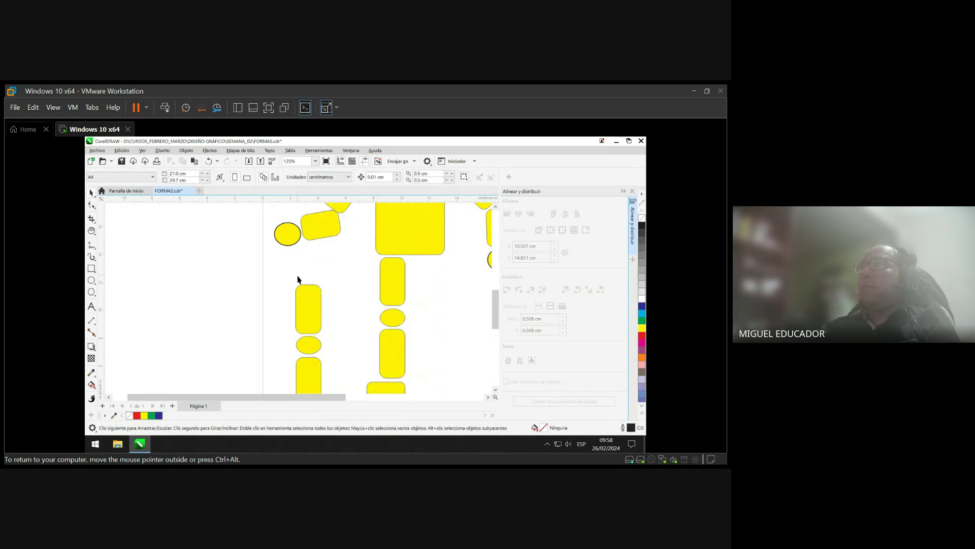
- Undo the foot deletion, ungrouping, move and vertical mirroring of the duplicated leg
{"action": "left_click_drag", "start_coordinate": [496, 300], "coordinate": [499, 310]}
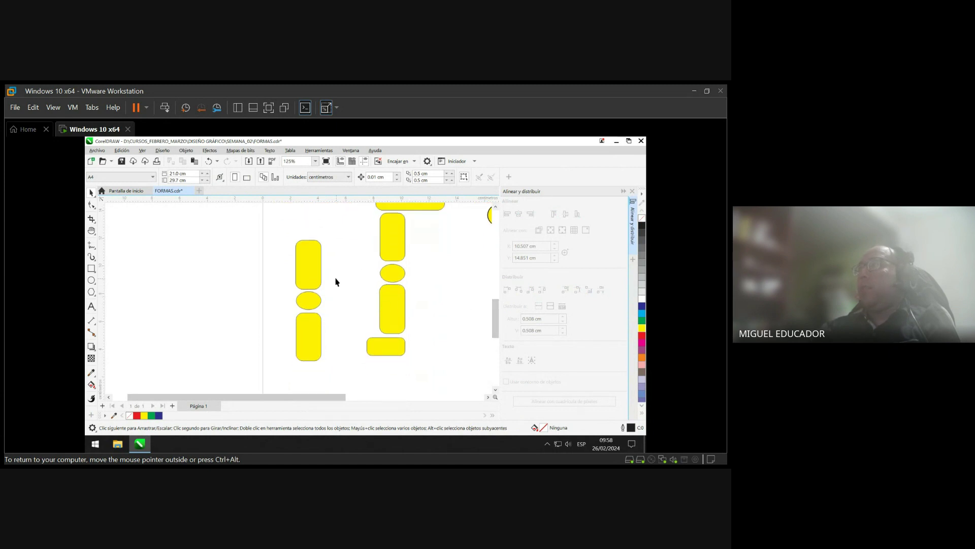
{"action": "key", "text": "ctrl+z"}
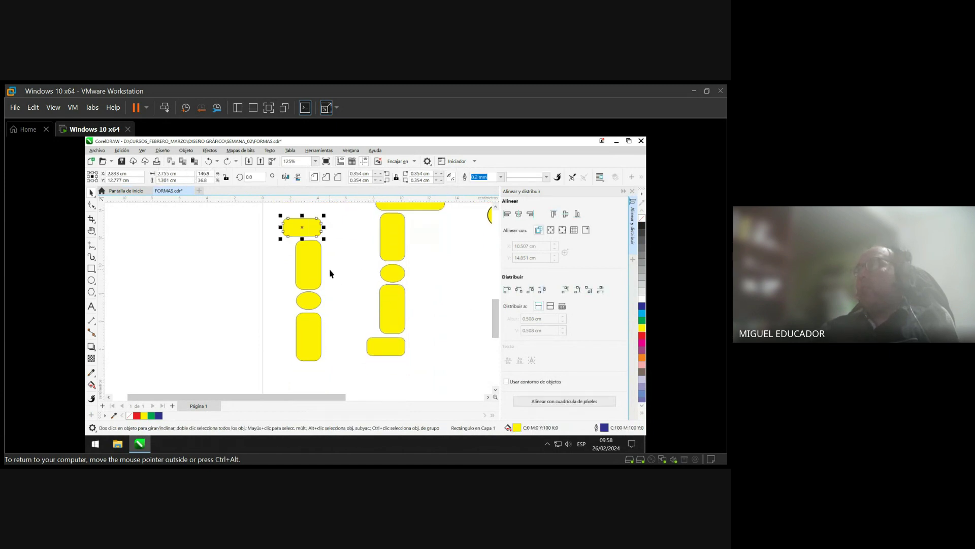
{"action": "key", "text": "ctrl+z"}
{"action": "key", "text": "ctrl+z"}
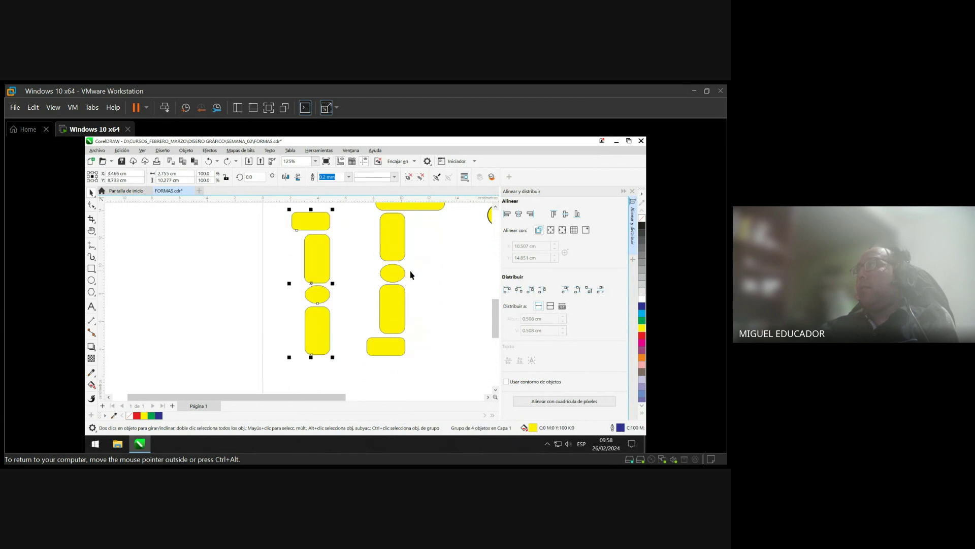
{"action": "key", "text": "ctrl+z"}
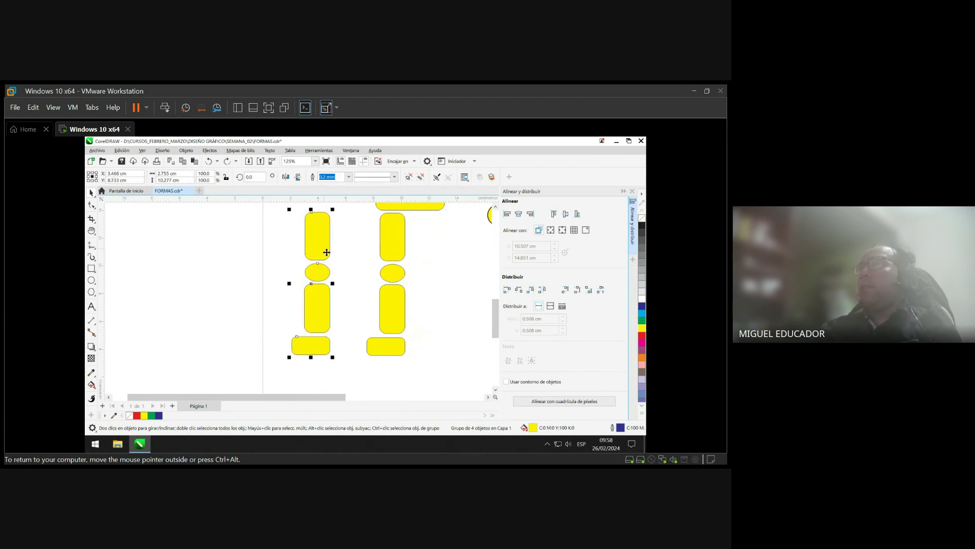
- Mirror the duplicated leg horizontally and ungroup all of its shapes
{"action": "left_click", "coordinate": [286, 177]}
{"action": "left_click", "coordinate": [260, 213]}
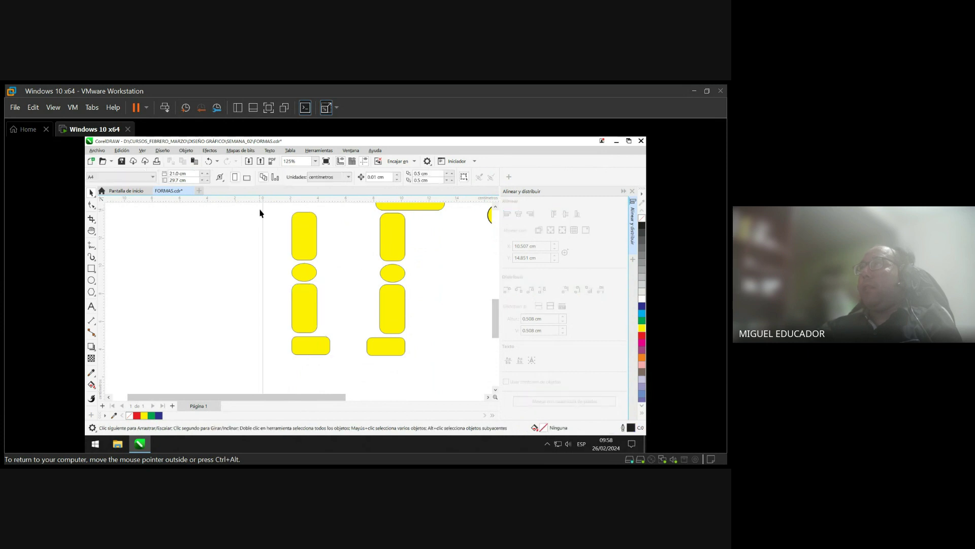
{"action": "left_click_drag", "start_coordinate": [270, 212], "coordinate": [356, 382]}
{"action": "right_click", "coordinate": [303, 226]}
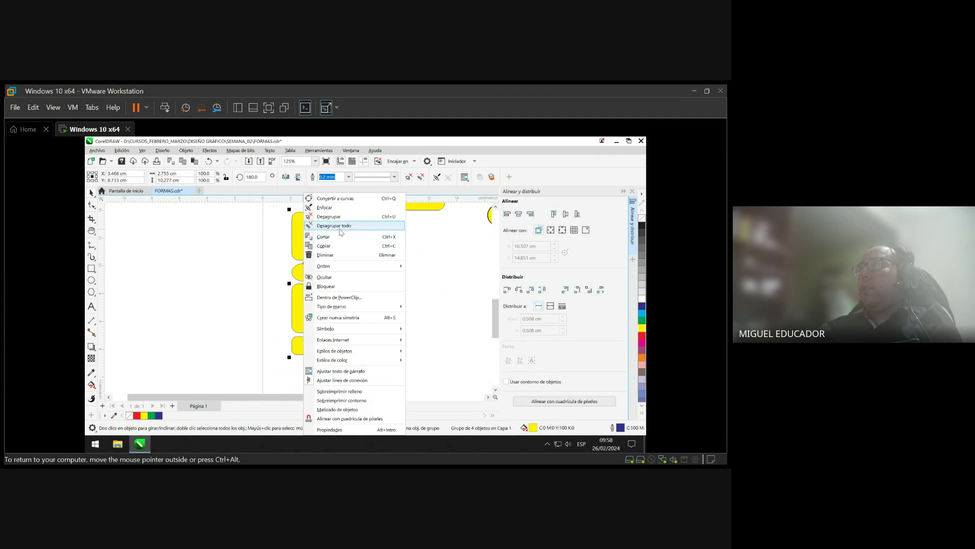
{"action": "left_click", "coordinate": [340, 227]}
{"action": "left_click", "coordinate": [288, 242]}
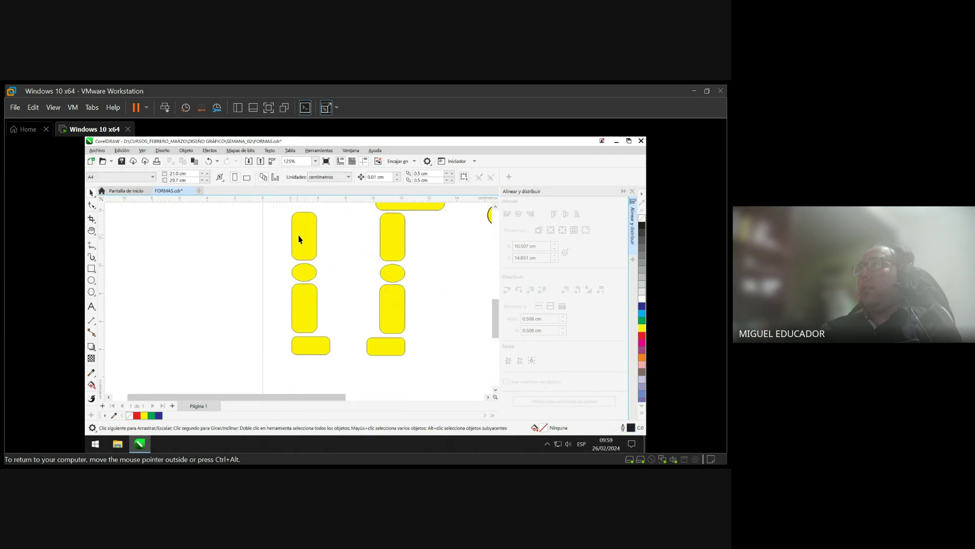
- Move the mirrored leg closer to the other leg so that both stand side by side beneath the torso
{"action": "left_click_drag", "start_coordinate": [313, 242], "coordinate": [444, 243]}
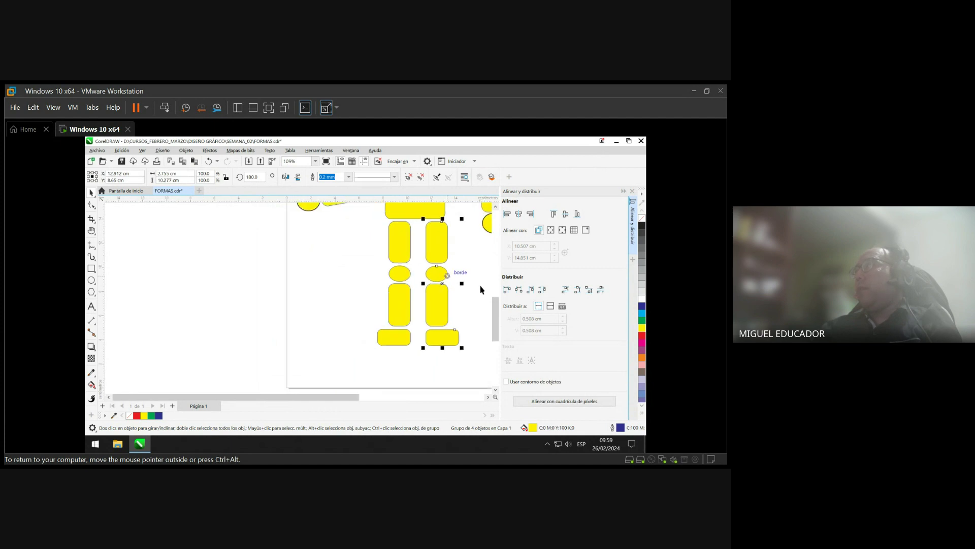
{"action": "scroll", "coordinate": [492, 297], "scroll_direction": "up", "scroll_amount": 2}
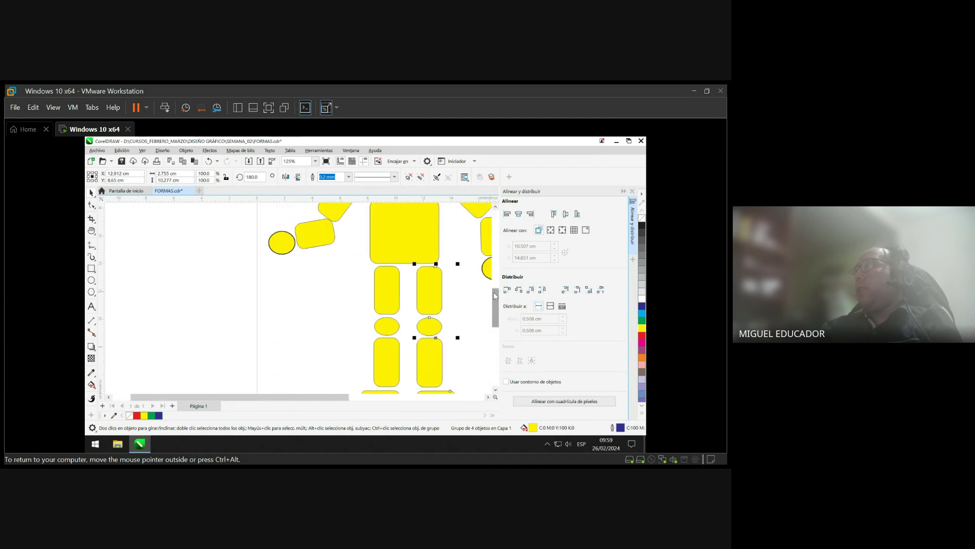
{"action": "scroll", "coordinate": [468, 296], "scroll_direction": "down", "scroll_amount": 1}
{"action": "left_click", "coordinate": [420, 241]}
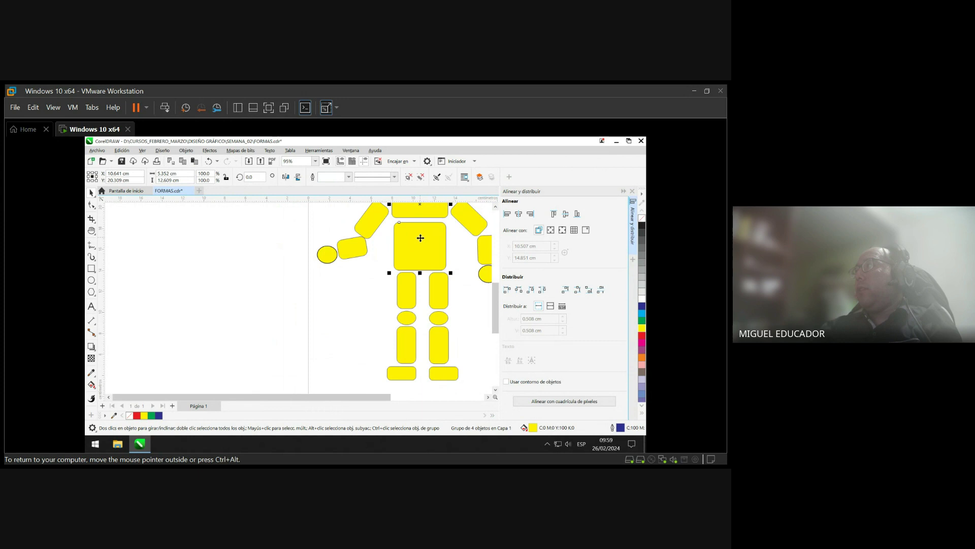
{"action": "left_click", "coordinate": [407, 297], "text": "ctrl"}
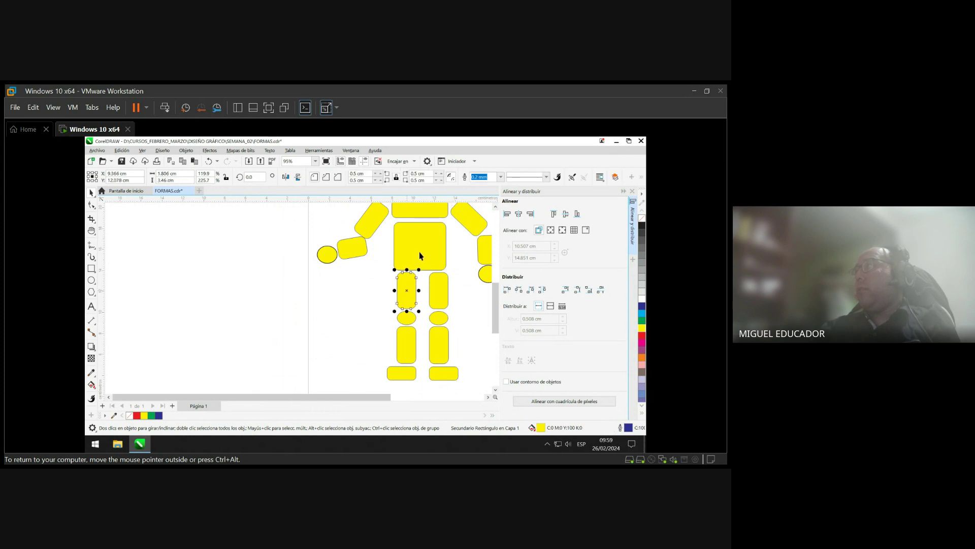
{"action": "left_click", "coordinate": [375, 275]}
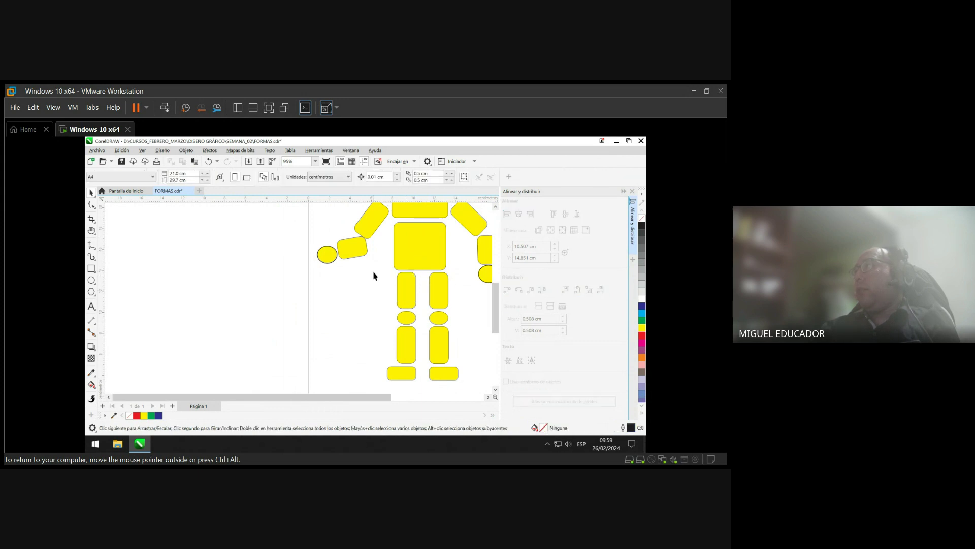
- Try to ungroup all shapes of the left leg
{"action": "left_click_drag", "start_coordinate": [407, 291], "coordinate": [425, 392]}
{"action": "right_click", "coordinate": [408, 350]}
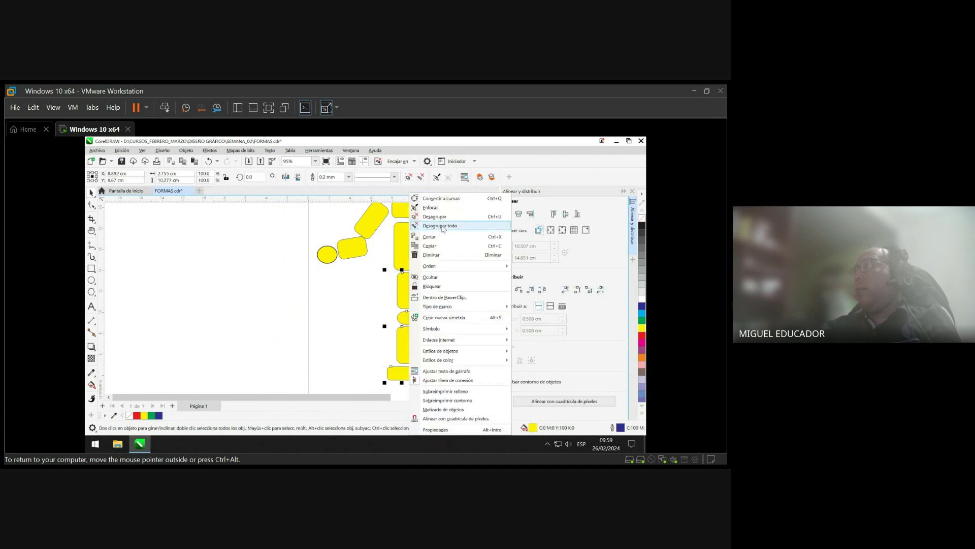
{"action": "left_click", "coordinate": [442, 226]}
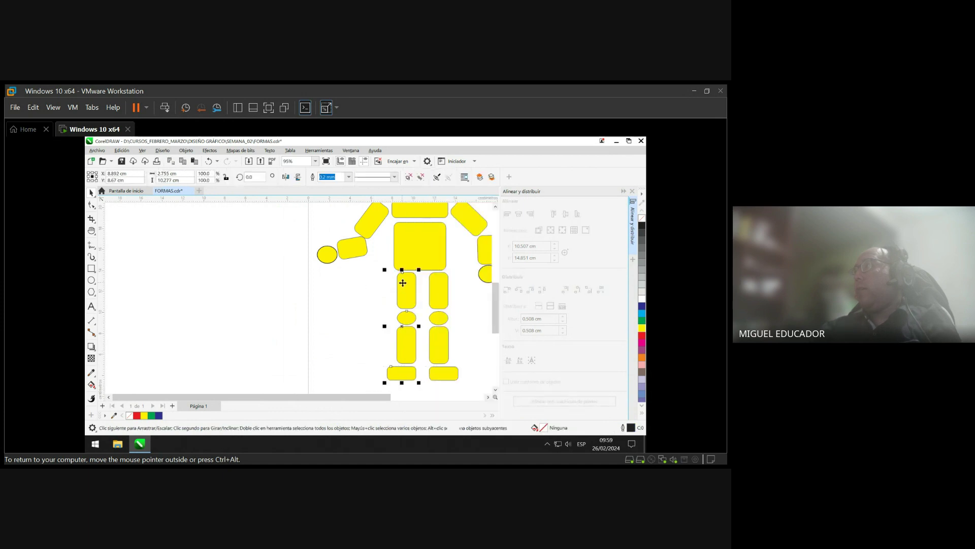
- Try aligning the left leg with the torso group's right edge, and undo the alignment
{"action": "left_click", "coordinate": [422, 256]}
{"action": "left_click", "coordinate": [410, 288]}
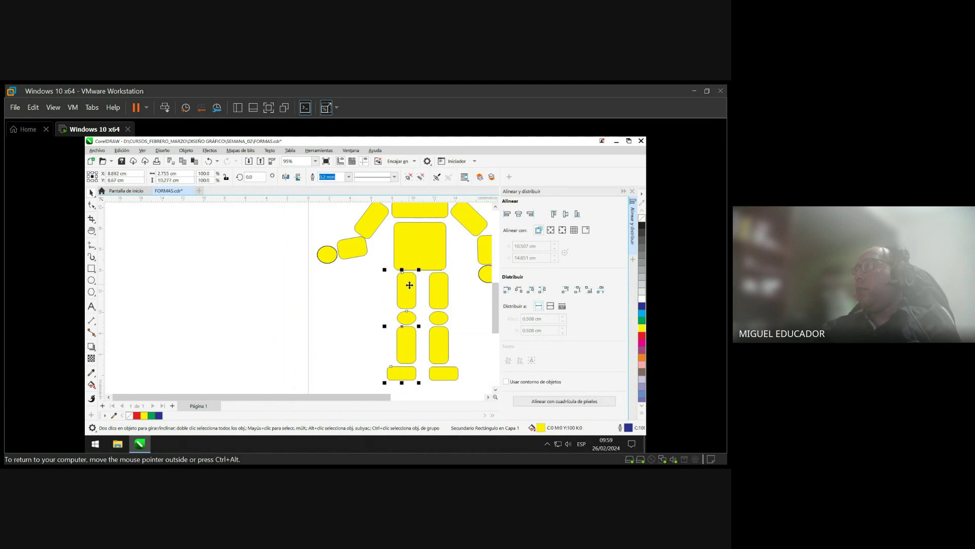
{"action": "left_click", "coordinate": [415, 258], "text": "shift"}
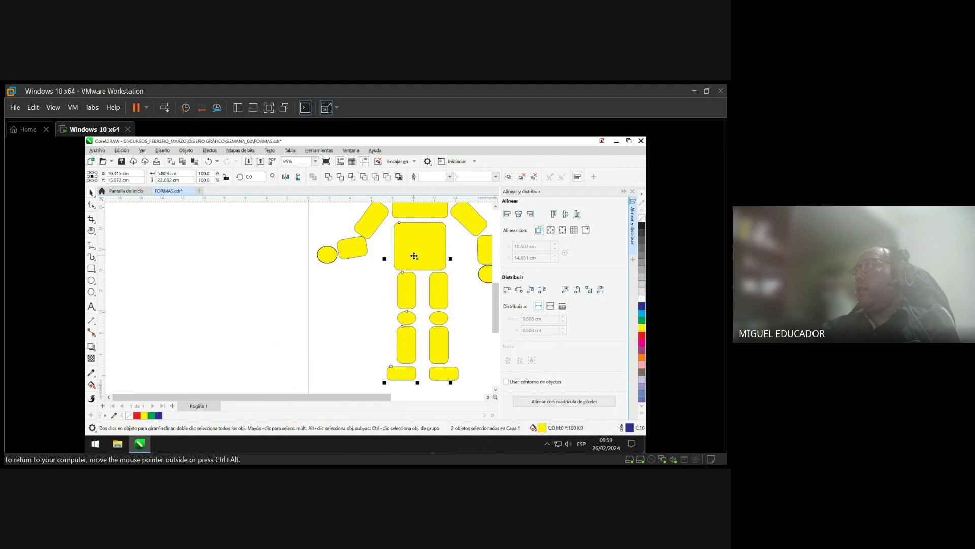
{"action": "left_click", "coordinate": [530, 215]}
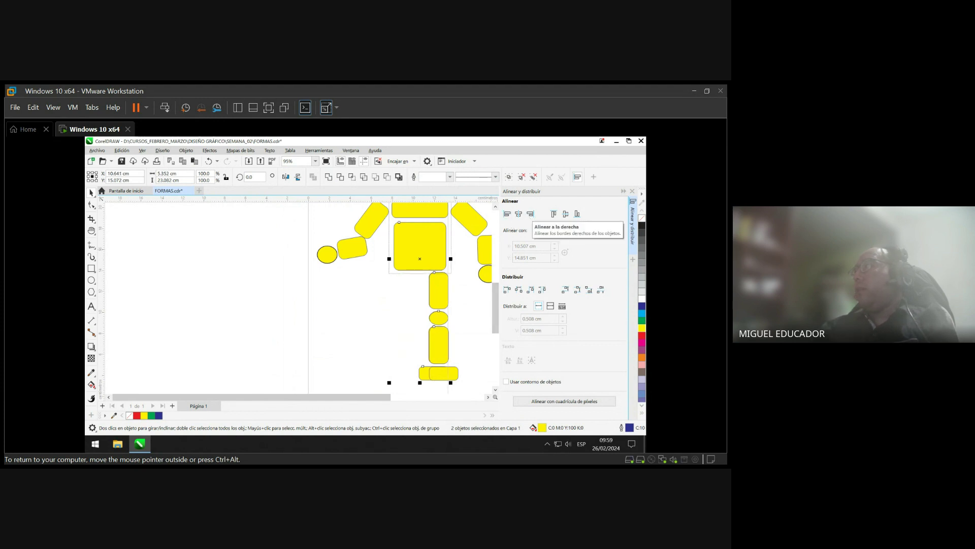
{"action": "key", "text": "ctrl+z"}
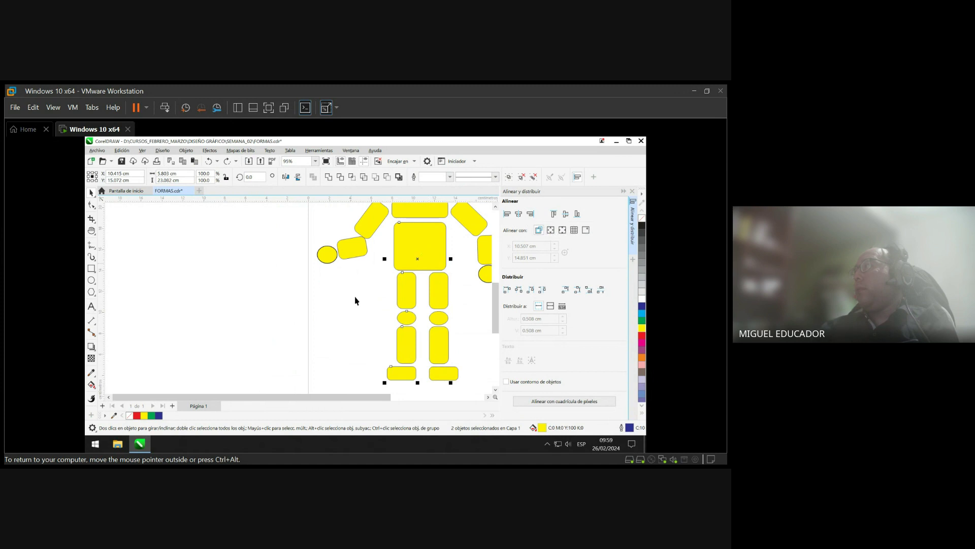
- Align the torso group with the left edge of the left leg
{"action": "left_click", "coordinate": [410, 255]}
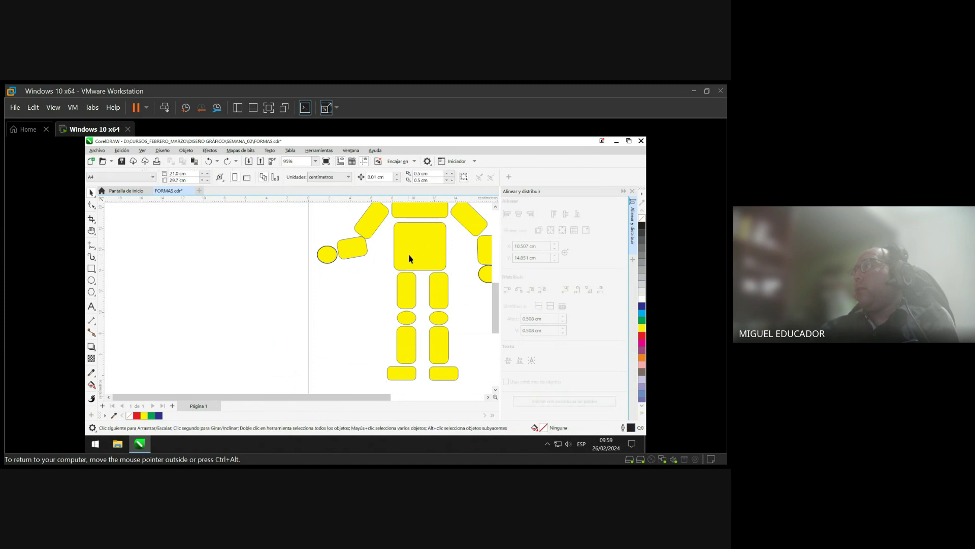
{"action": "left_click", "coordinate": [407, 289], "text": "shift"}
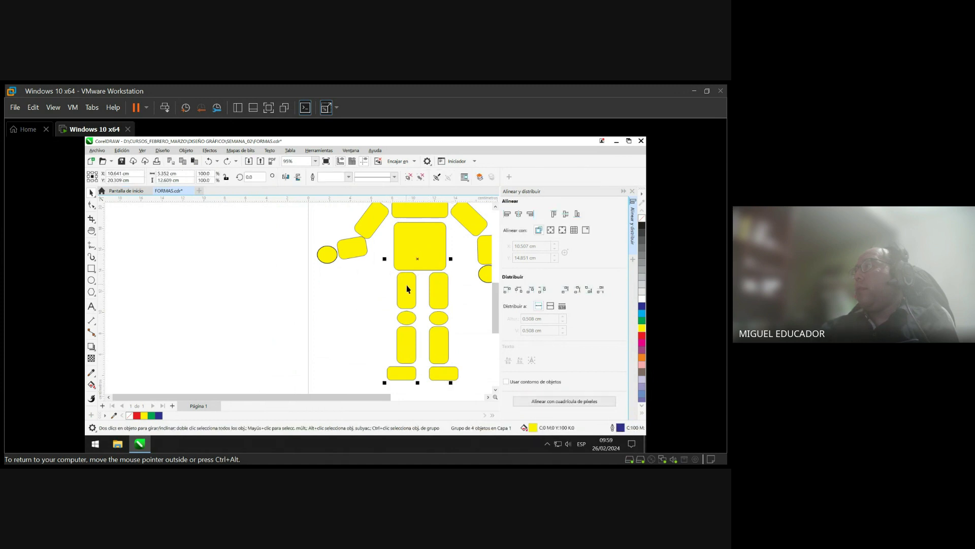
{"action": "left_click", "coordinate": [508, 215]}
{"action": "left_click", "coordinate": [508, 219]}
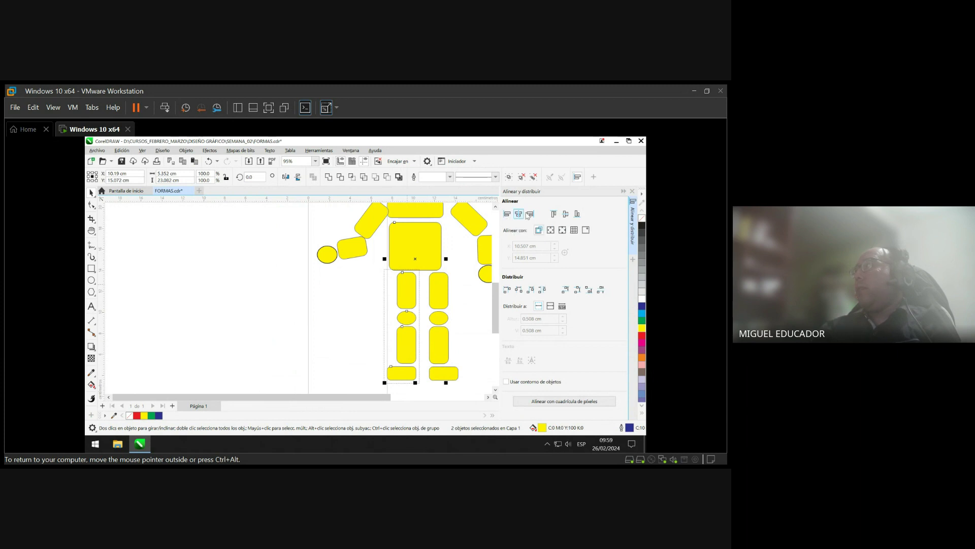
- Try aligning the torso group with the left leg's right edge, and undo the alignment
{"action": "left_click", "coordinate": [531, 214]}
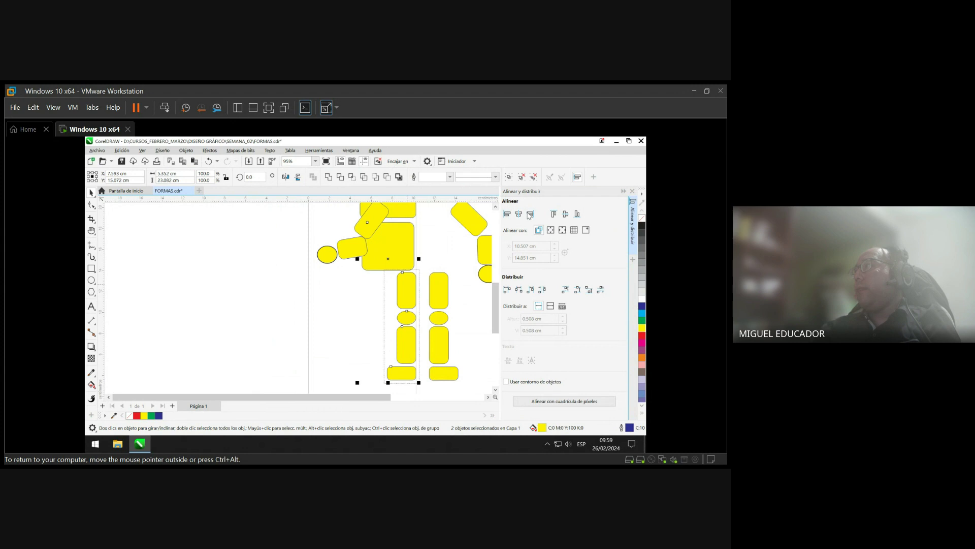
{"action": "left_click", "coordinate": [447, 248]}
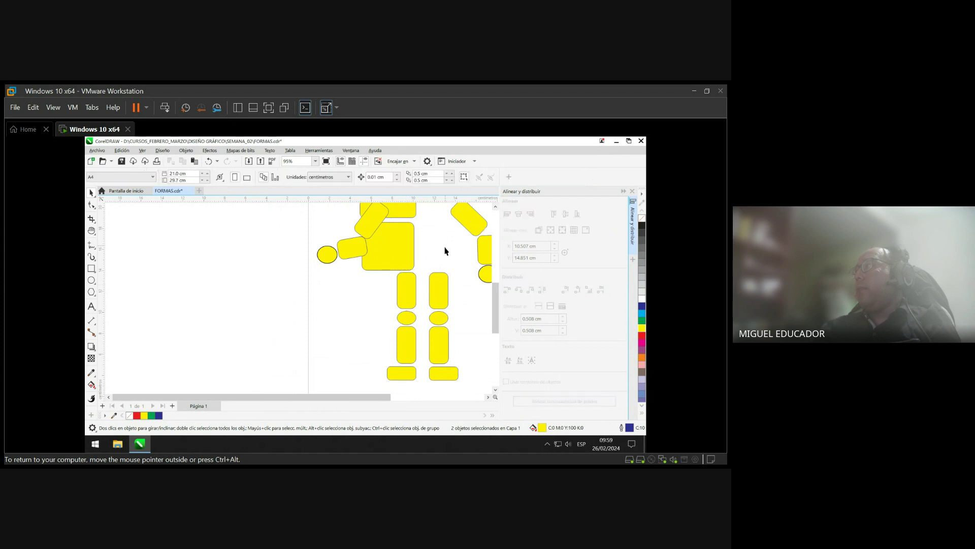
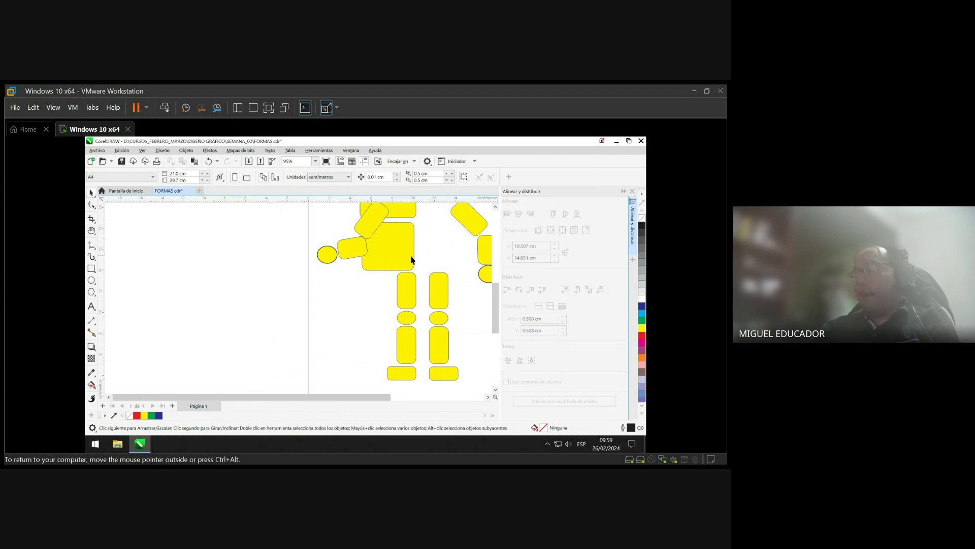
{"action": "key", "text": "ctrl+z"}
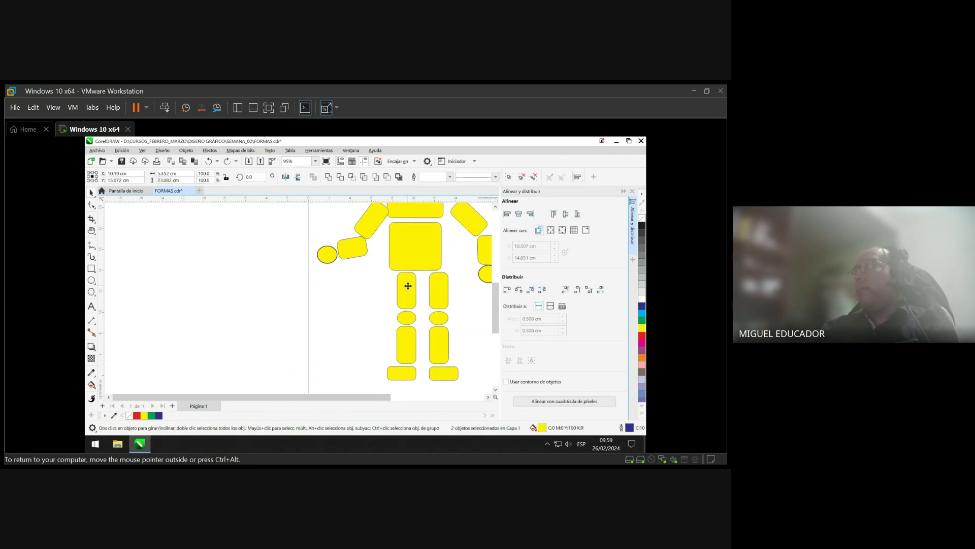
- Try aligning the left leg with the torso group's right edge, and return it to the left edge
{"action": "left_click", "coordinate": [408, 288]}
{"action": "left_click", "coordinate": [413, 294]}
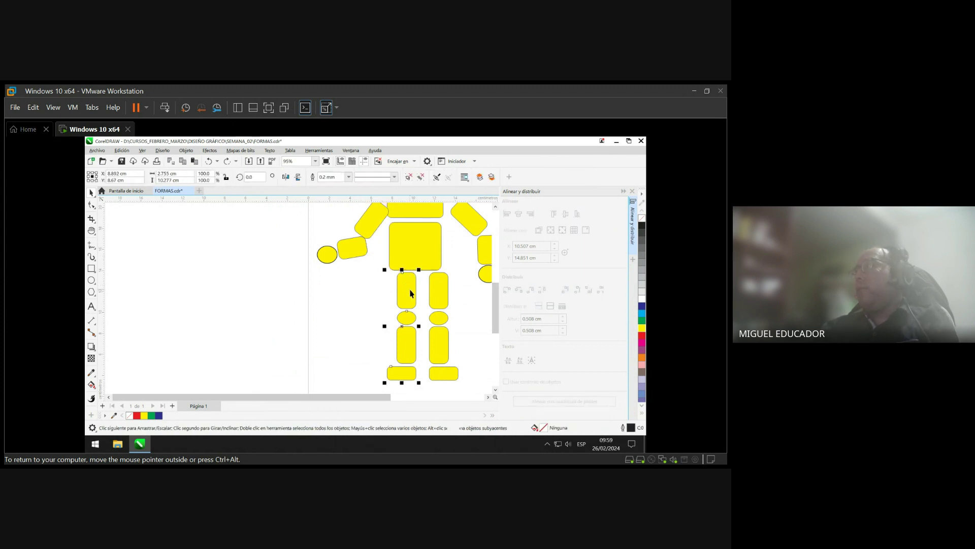
{"action": "left_click", "coordinate": [423, 252], "text": "shift"}
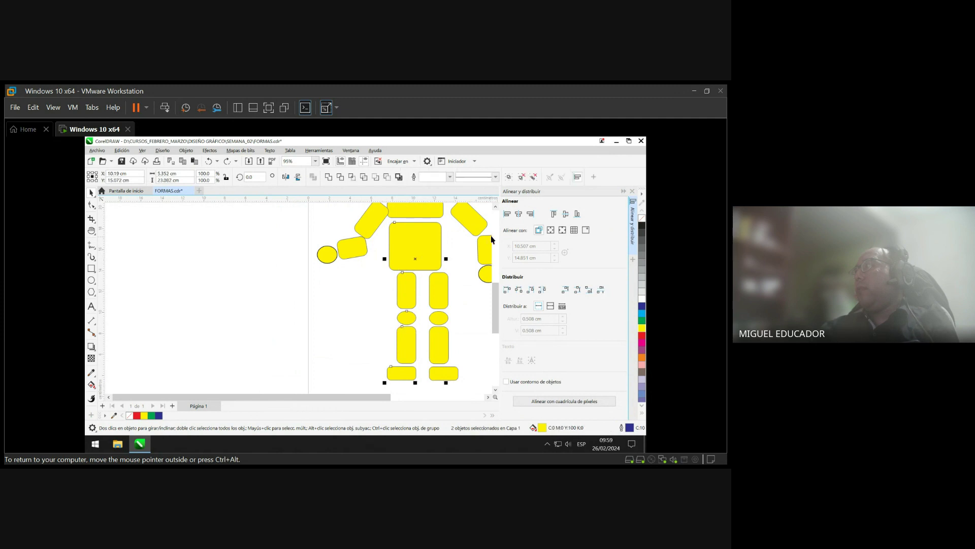
{"action": "left_click", "coordinate": [532, 214]}
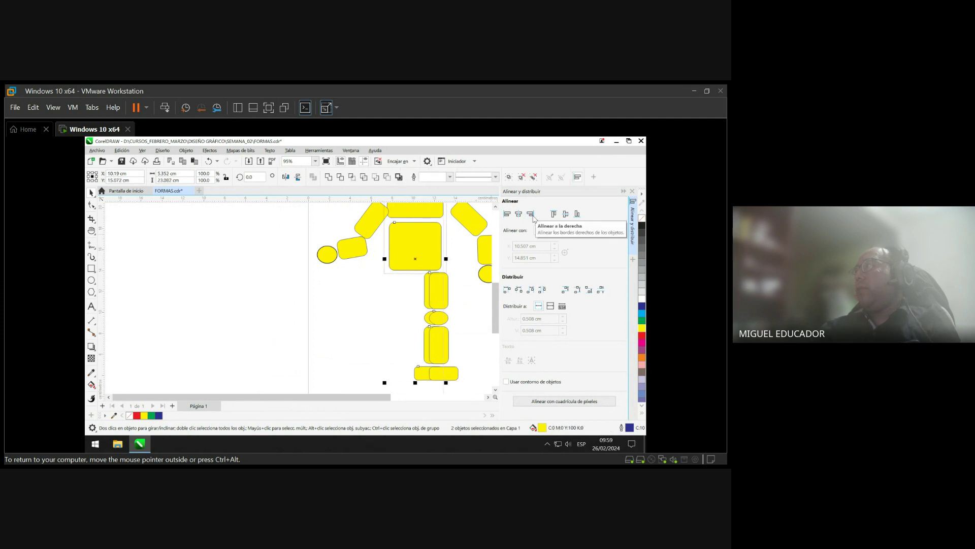
{"action": "left_click", "coordinate": [507, 213]}
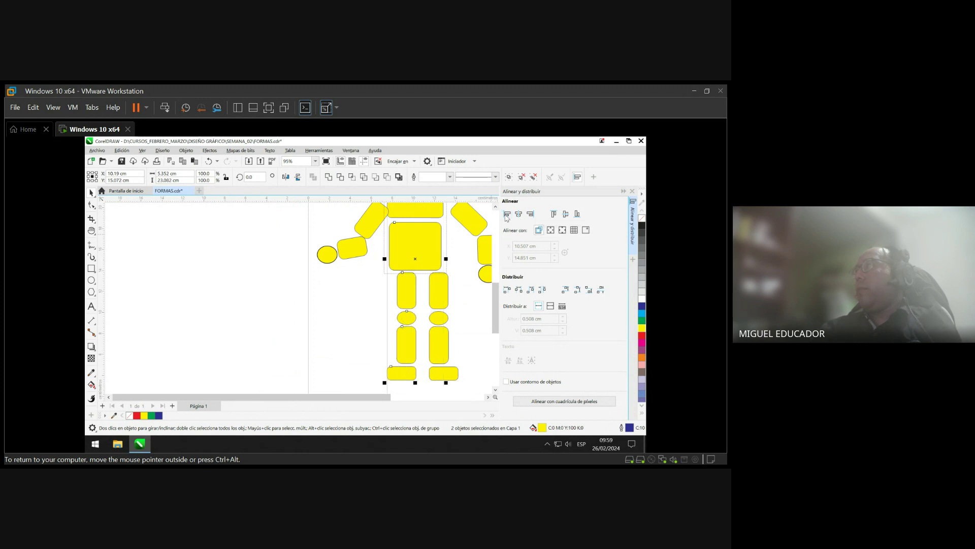
{"action": "left_click", "coordinate": [469, 260]}
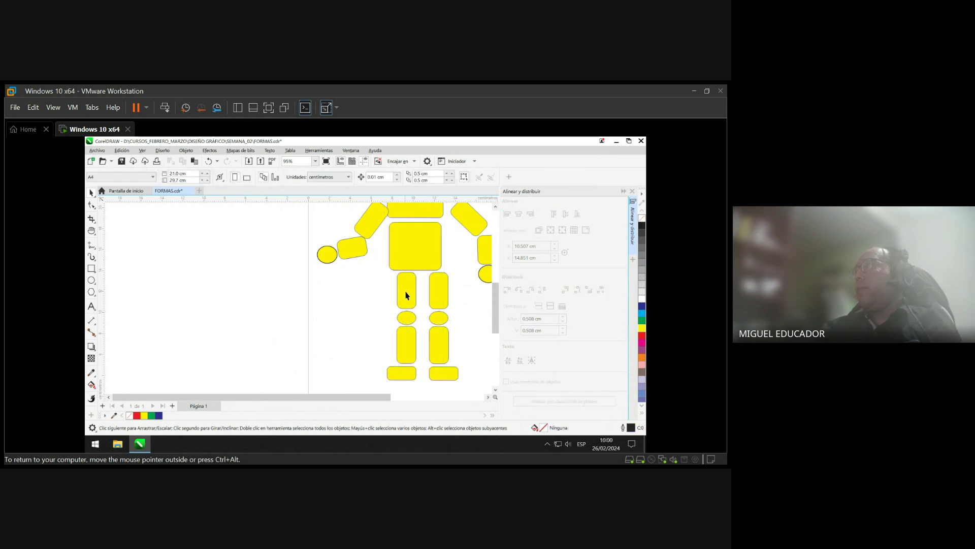
- Place a vertical guideline along the torso's left edge
{"action": "left_click", "coordinate": [406, 294]}
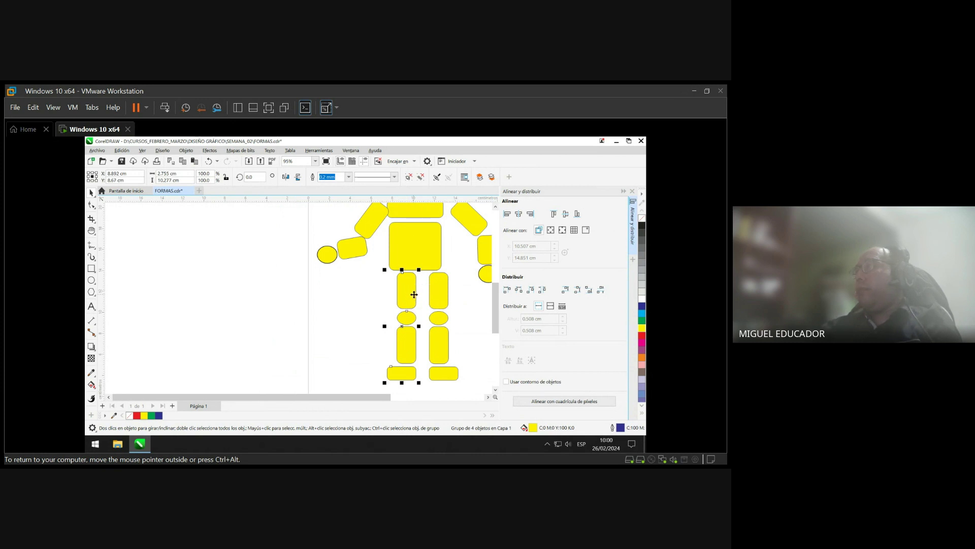
{"action": "scroll", "coordinate": [431, 251], "scroll_direction": "up", "scroll_amount": 3}
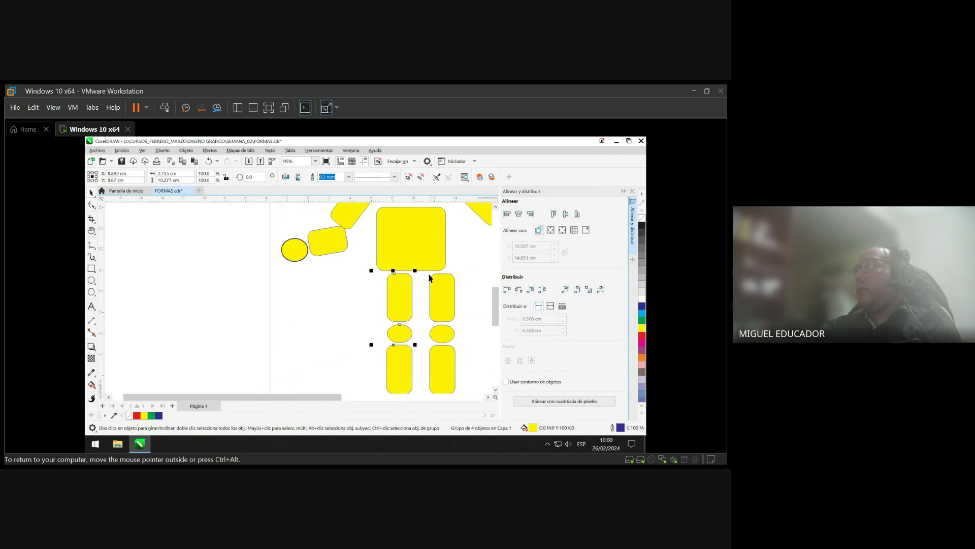
{"action": "left_click", "coordinate": [389, 287]}
{"action": "left_click", "coordinate": [353, 246]}
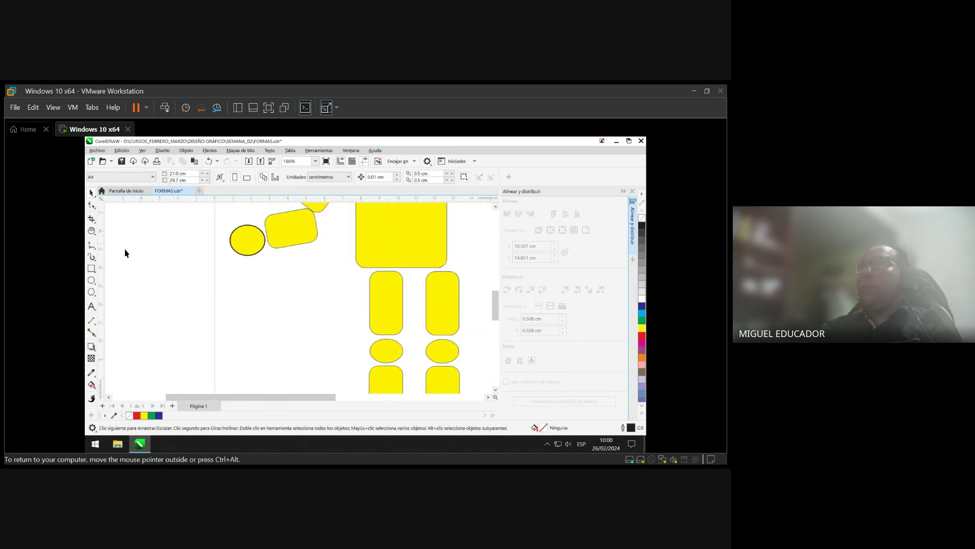
{"action": "left_click_drag", "start_coordinate": [115, 265], "coordinate": [357, 271]}
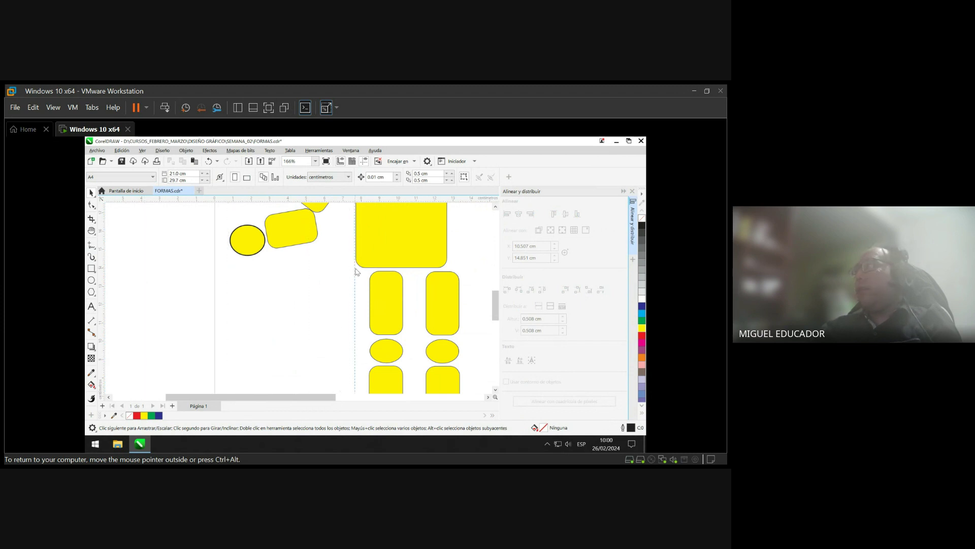
- Nudge the left leg outward until its thigh's outer edge meets the guideline at the torso's left edge
{"action": "left_click", "coordinate": [386, 283]}
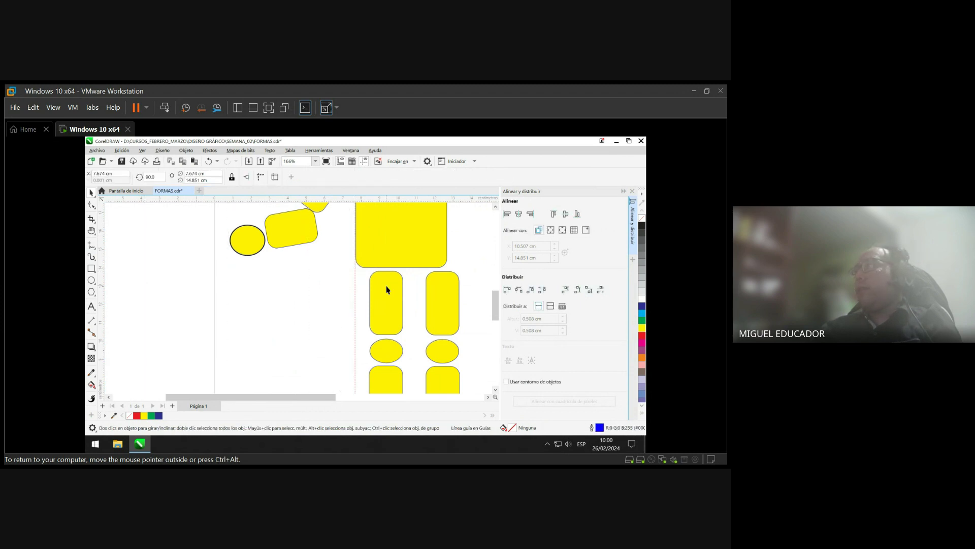
{"action": "key", "text": "Left"}
{"action": "key", "text": "Left"}
{"action": "key", "text": "Left"}
{"action": "key", "text": "Left"}
{"action": "key", "text": "Left"}
{"action": "key", "text": "Left"}
{"action": "key", "text": "Left"}
{"action": "key", "text": "Left"}
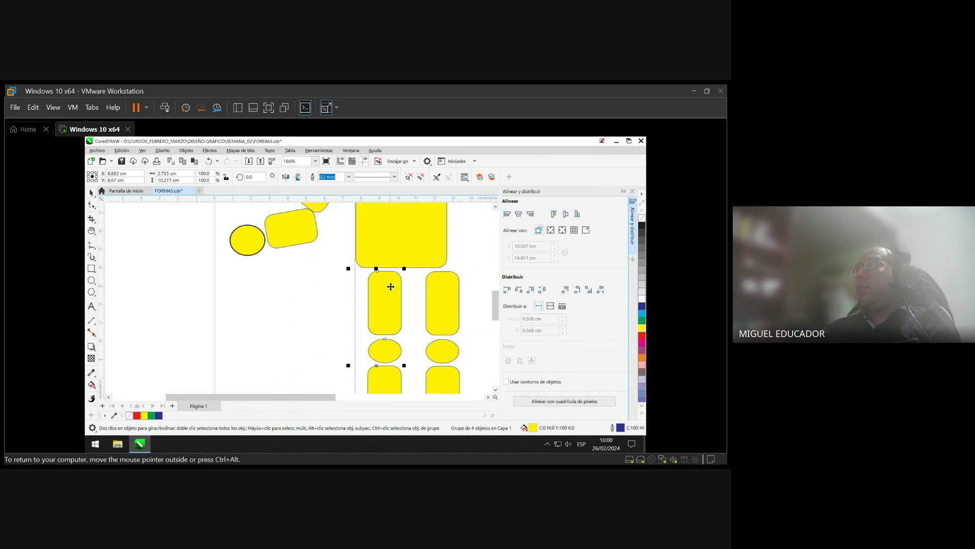
{"action": "key", "text": "Left"}
{"action": "key", "text": "Left"}
{"action": "key", "text": "Left"}
{"action": "key", "text": "Left"}
{"action": "key", "text": "Left"}
{"action": "key", "text": "Left"}
{"action": "key", "text": "Left"}
{"action": "key", "text": "Left"}
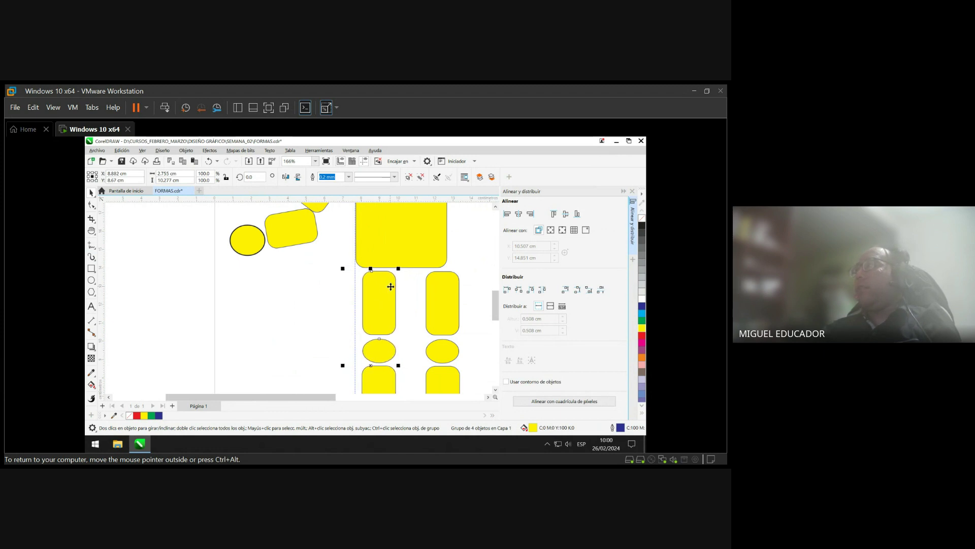
{"action": "key", "text": "Left"}
{"action": "key", "text": "Left"}
{"action": "key", "text": "Left"}
{"action": "key", "text": "Left"}
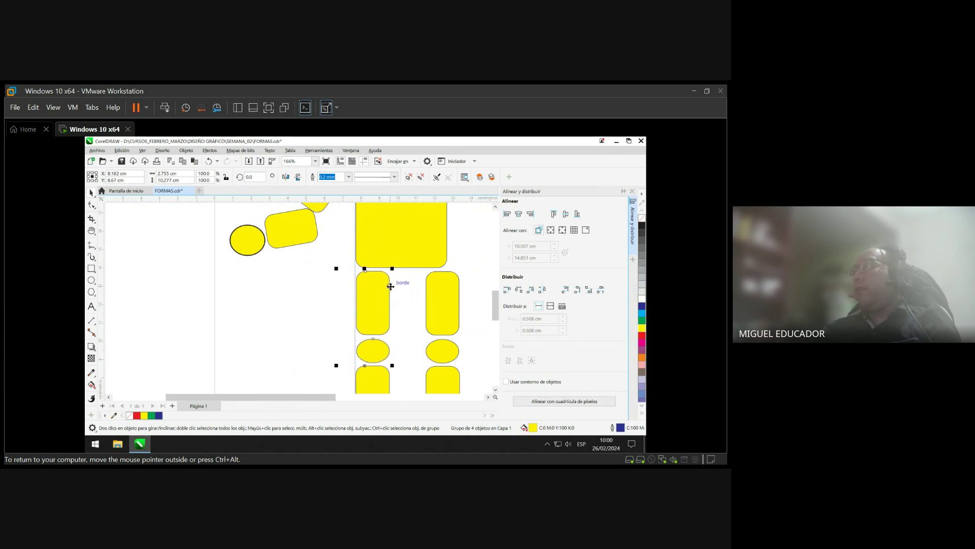
{"action": "key", "text": "Left"}
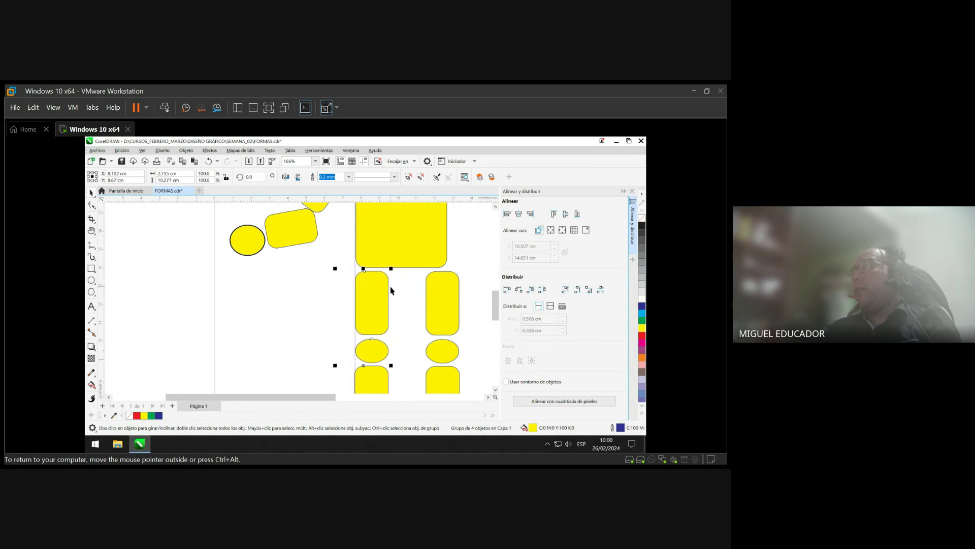
{"action": "left_click", "coordinate": [323, 314]}
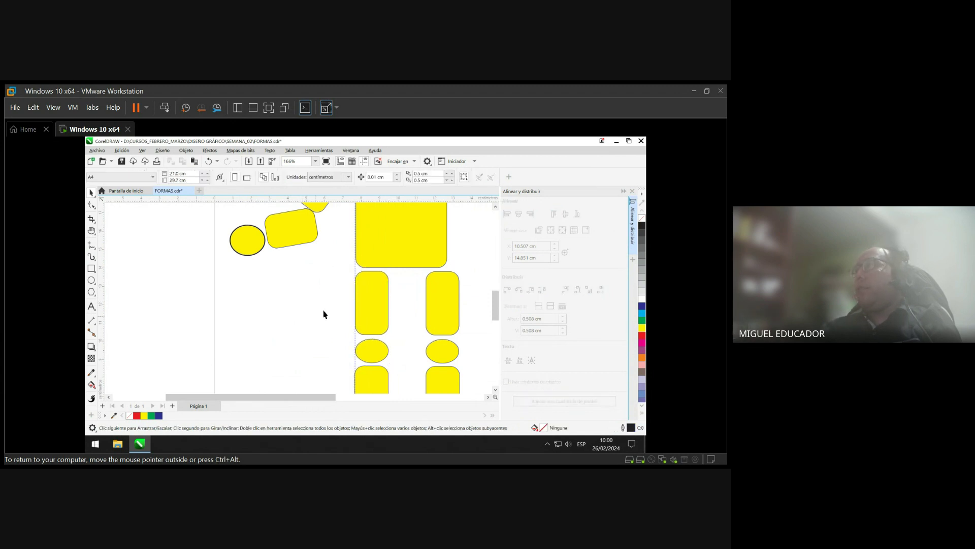
- Move the vertical guideline to the torso's right edge and nudge the right leg inward until its thigh's outer edge meets it
{"action": "left_click_drag", "start_coordinate": [355, 264], "coordinate": [448, 275]}
{"action": "left_click", "coordinate": [434, 302]}
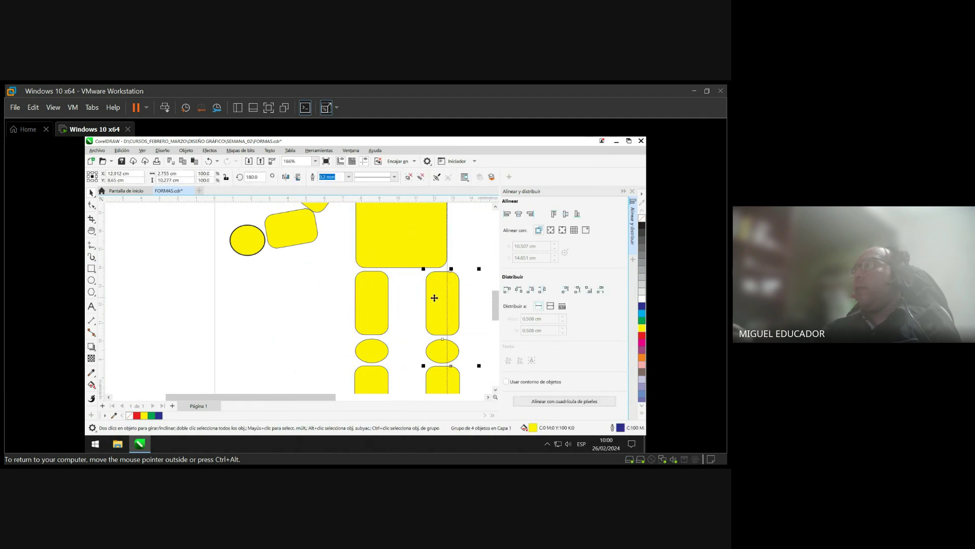
{"action": "key", "text": "Left"}
{"action": "key", "text": "Left"}
{"action": "key", "text": "Left"}
{"action": "key", "text": "Left"}
{"action": "key", "text": "Left"}
{"action": "key", "text": "Left"}
{"action": "key", "text": "Left"}
{"action": "key", "text": "Left"}
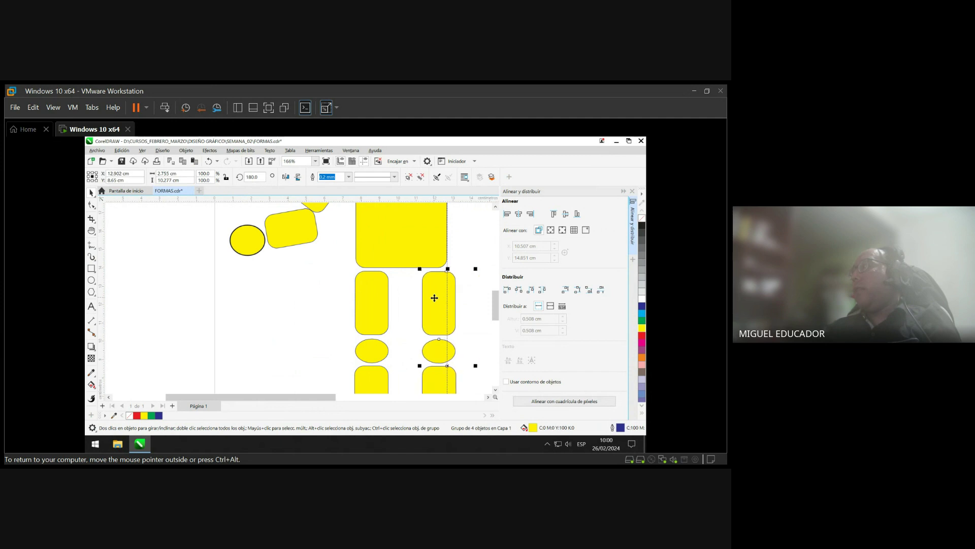
{"action": "key", "text": "Left"}
{"action": "key", "text": "Left"}
{"action": "key", "text": "Left"}
{"action": "key", "text": "Left"}
{"action": "key", "text": "Left"}
{"action": "key", "text": "Left"}
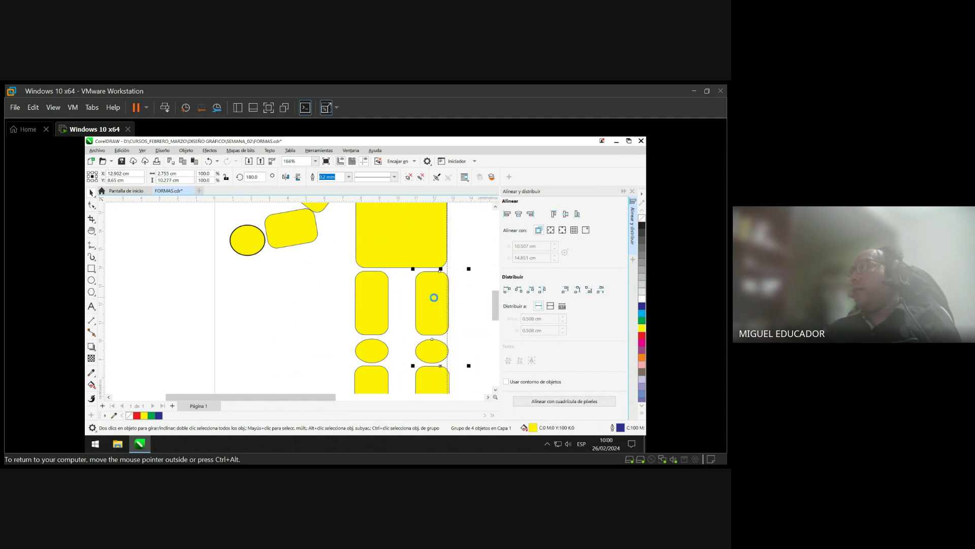
{"action": "key", "text": "ctrl+Left"}
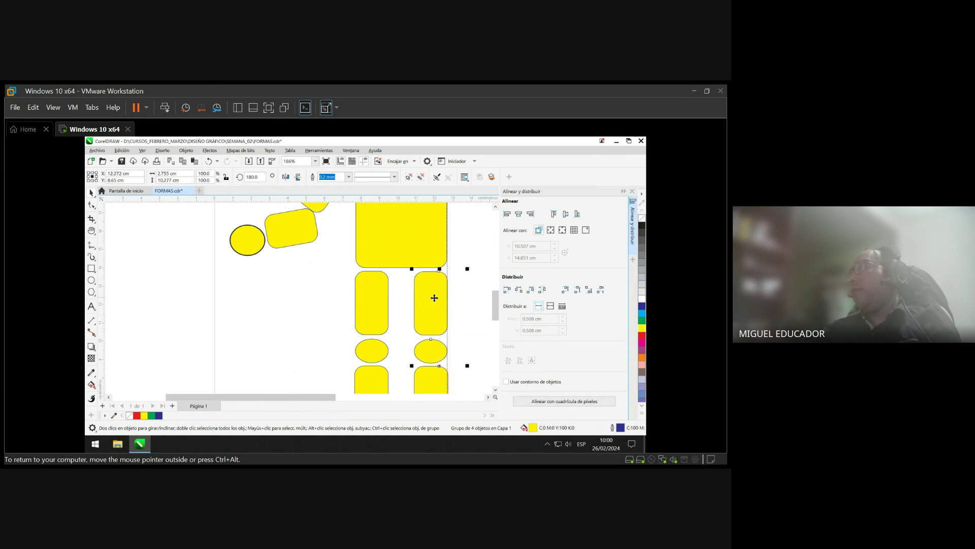
{"action": "key", "text": "ctrl+Left"}
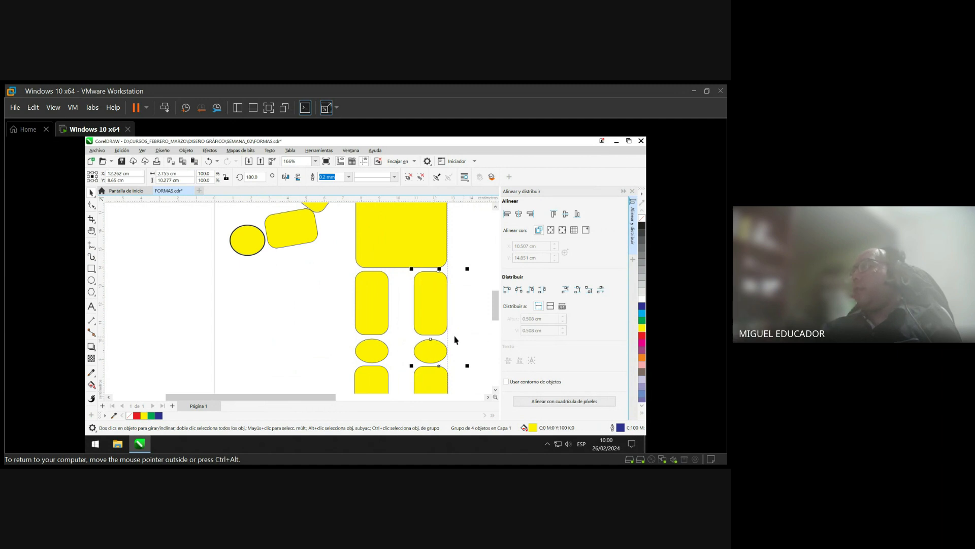
- Delete the guideline and align the two legs by their top edges
{"action": "left_click", "coordinate": [448, 338]}
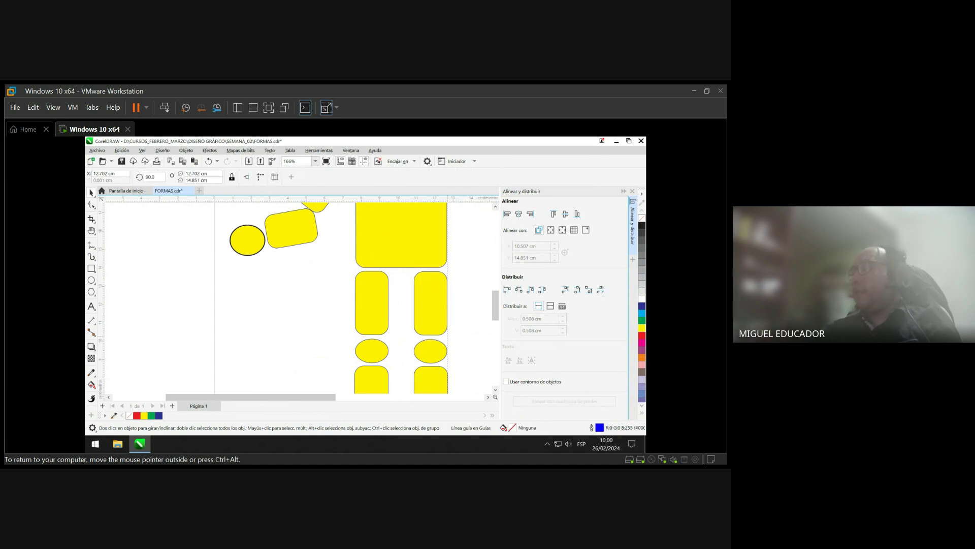
{"action": "left_click", "coordinate": [432, 303]}
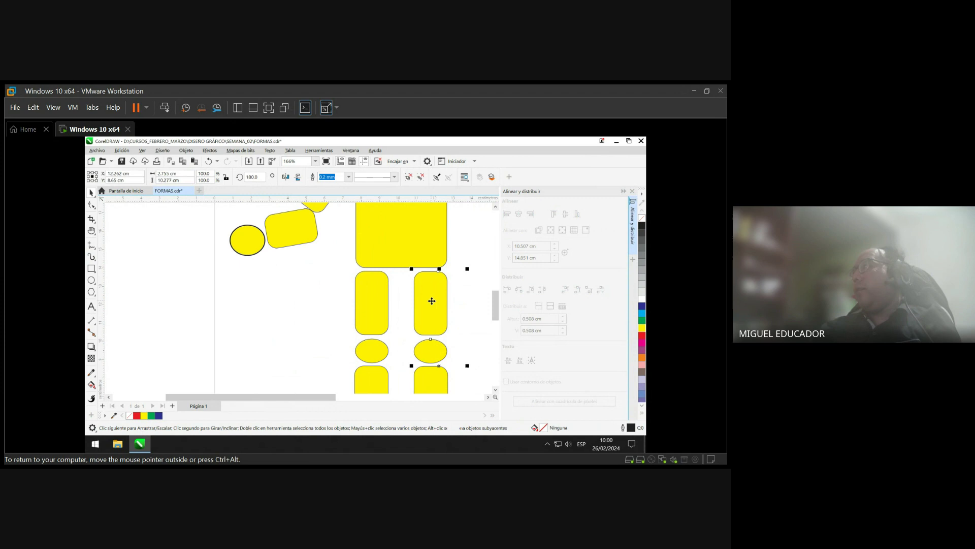
{"action": "left_click", "coordinate": [359, 305]}
{"action": "left_click", "coordinate": [430, 298]}
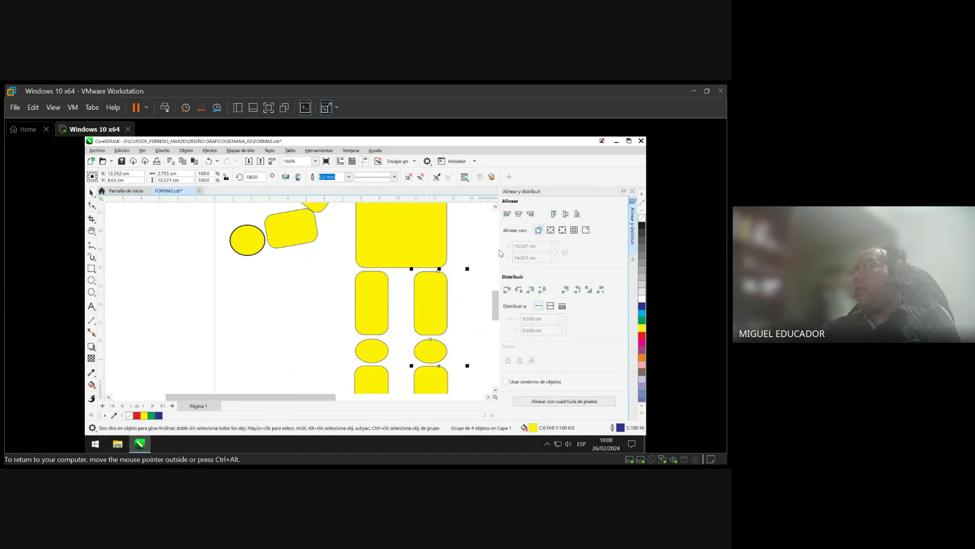
{"action": "left_click", "coordinate": [386, 301], "text": "shift"}
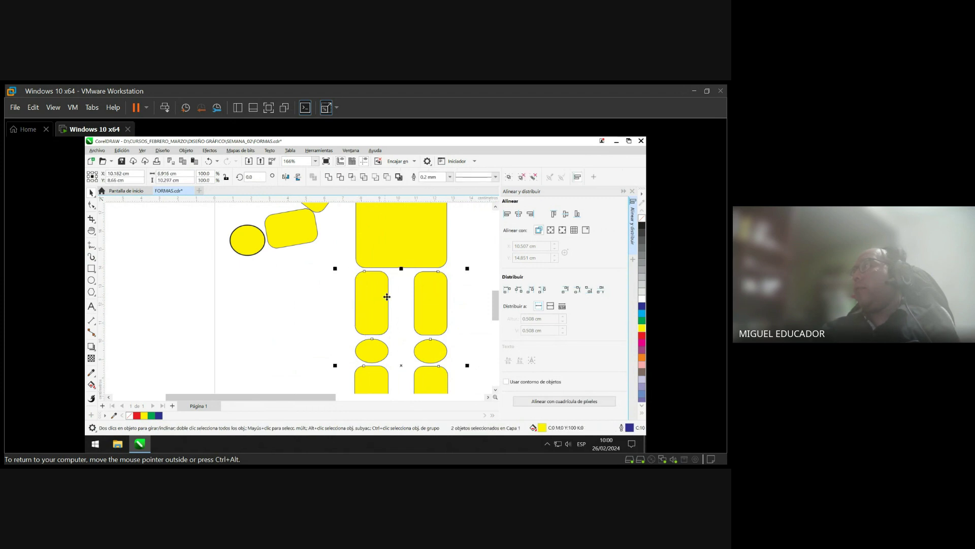
{"action": "left_click", "coordinate": [555, 214]}
{"action": "left_click", "coordinate": [455, 279]}
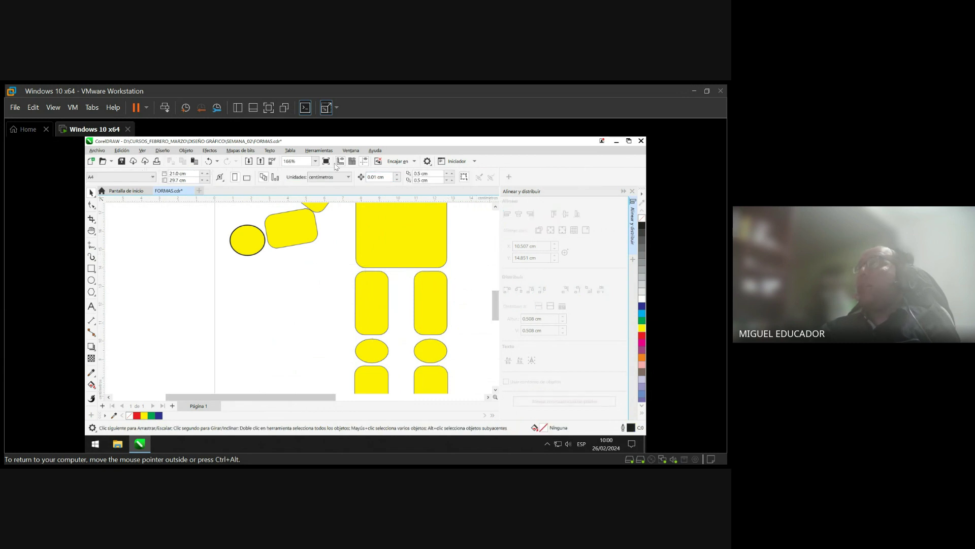
- Group all the parts of the figure into one object and move it slightly toward the page's left side
{"action": "left_click", "coordinate": [315, 161]}
{"action": "left_click", "coordinate": [314, 176]}
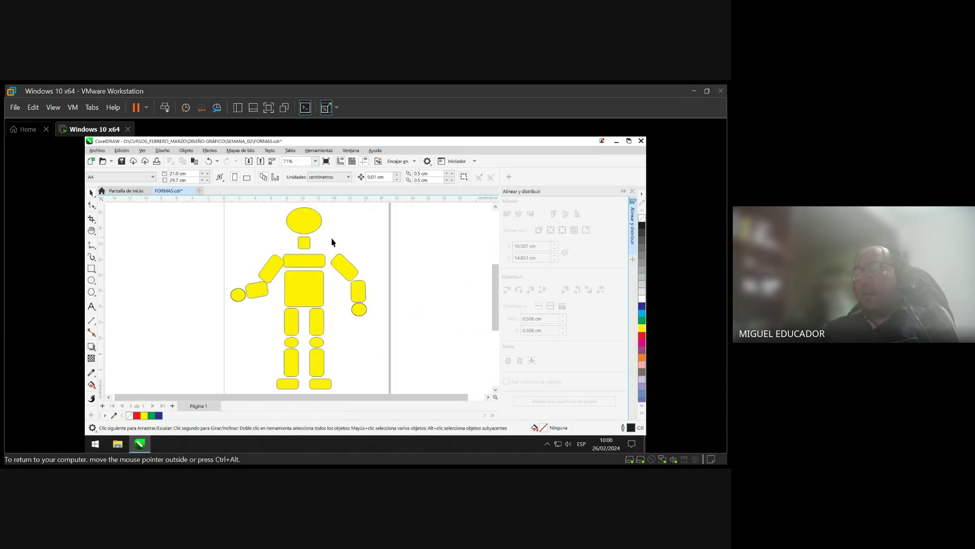
{"action": "key", "text": "ctrl+a"}
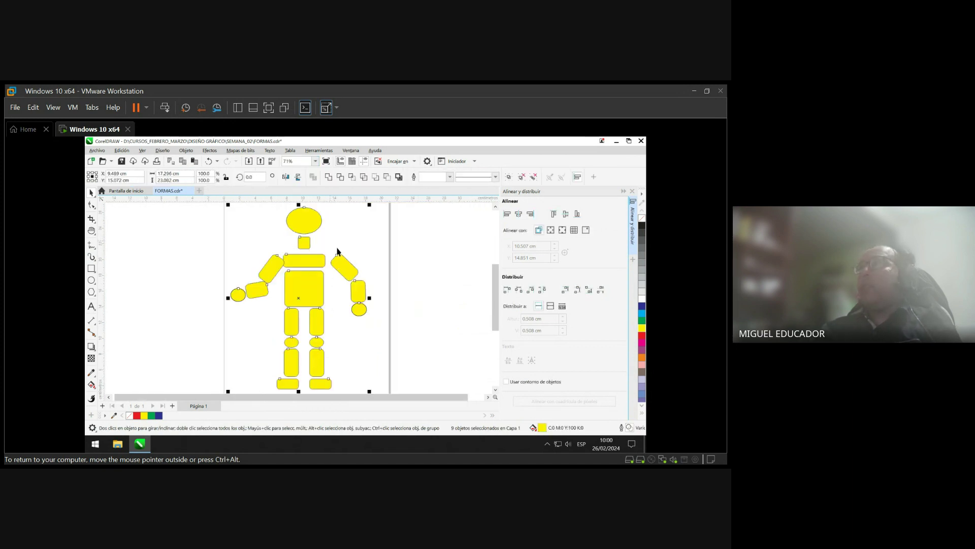
{"action": "right_click", "coordinate": [315, 216]}
{"action": "left_click", "coordinate": [365, 247]}
{"action": "left_click_drag", "start_coordinate": [315, 234], "coordinate": [347, 232]}
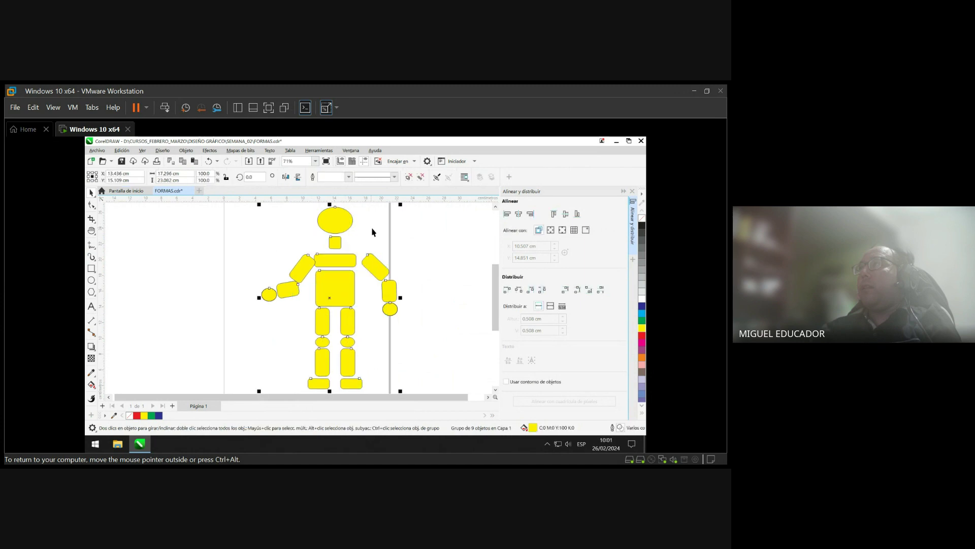
{"action": "left_click_drag", "start_coordinate": [378, 272], "coordinate": [336, 275]}
- Switch the page to landscape, fit the figure into its left half at 72.4% scale, and save the file
{"action": "scroll", "coordinate": [337, 276], "scroll_direction": "up", "scroll_amount": 1}
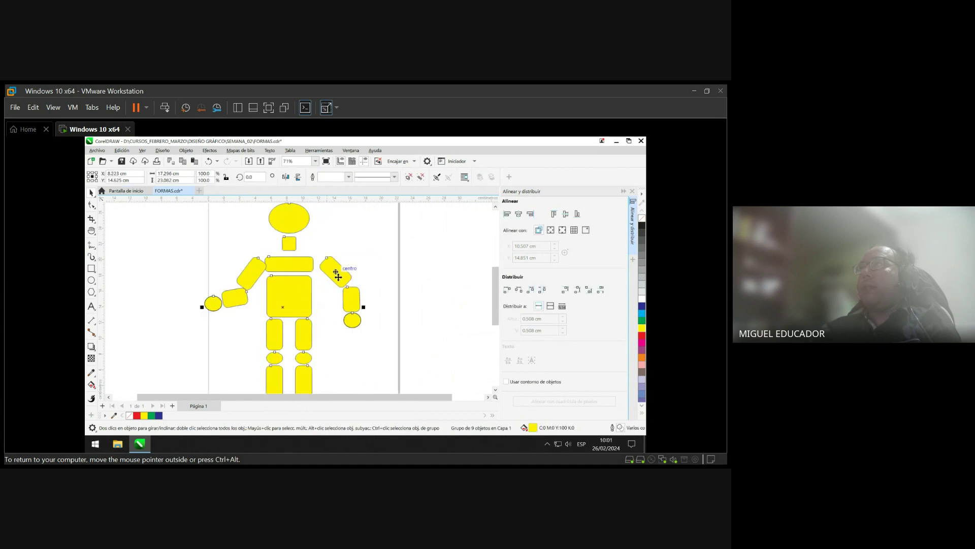
{"action": "scroll", "coordinate": [339, 279], "scroll_direction": "up", "scroll_amount": 1}
{"action": "left_click", "coordinate": [315, 161]}
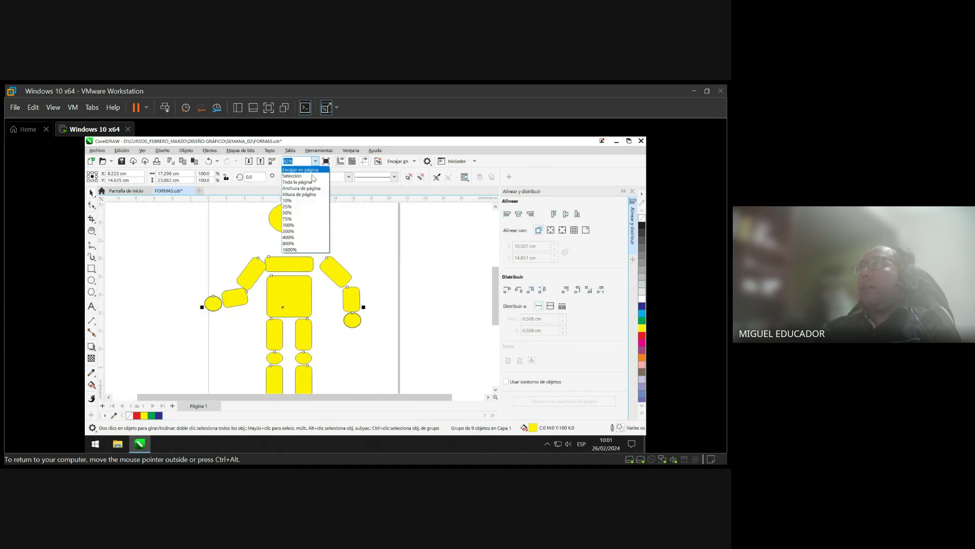
{"action": "left_click", "coordinate": [312, 182]}
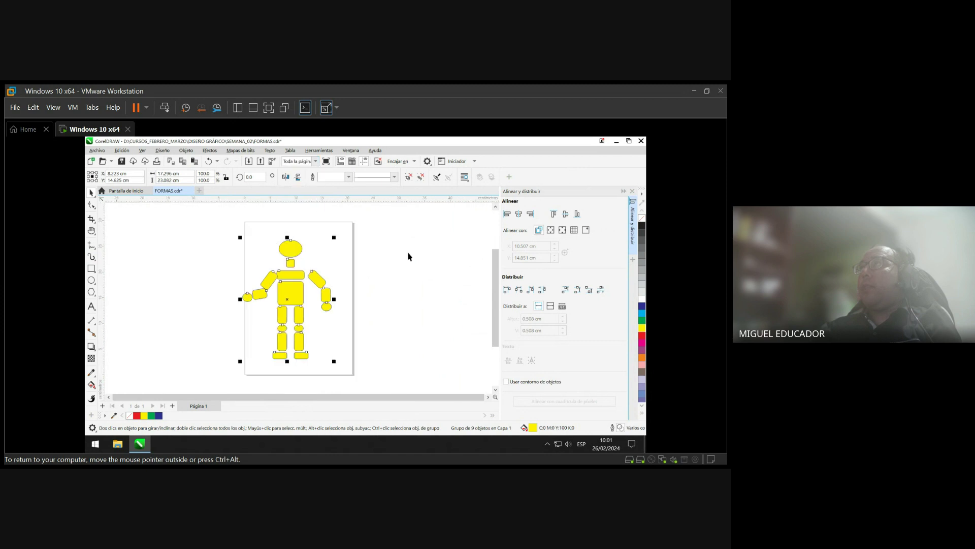
{"action": "key", "text": "Escape"}
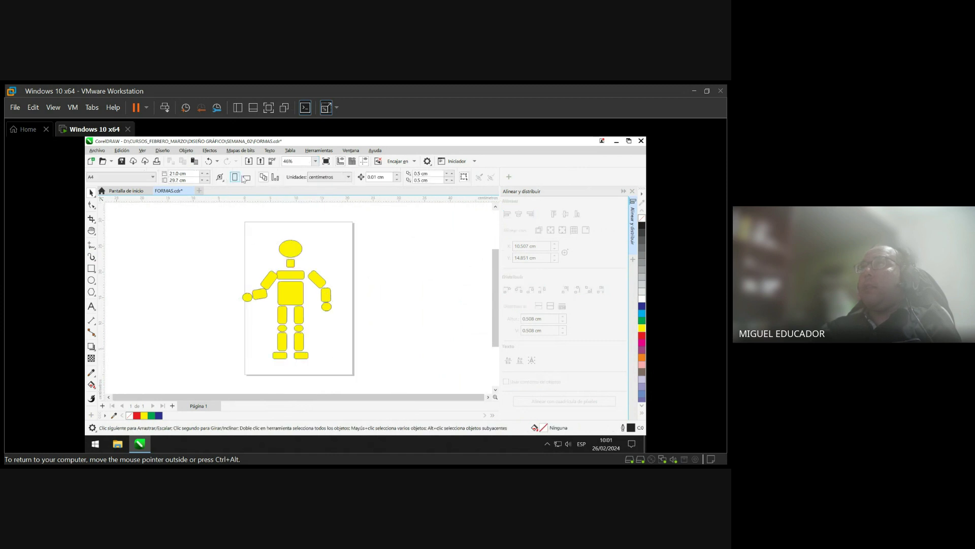
{"action": "left_click", "coordinate": [247, 177]}
{"action": "left_click", "coordinate": [284, 255]}
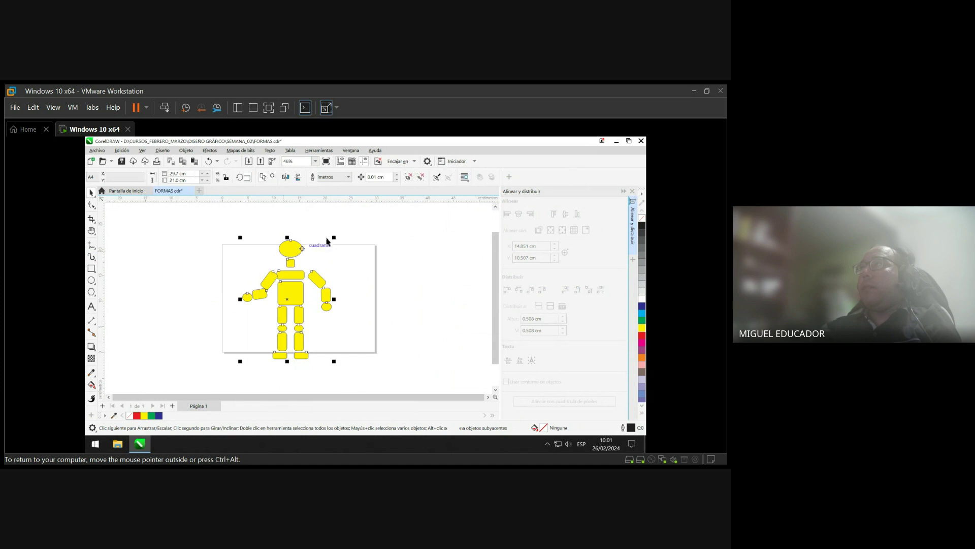
{"action": "left_click_drag", "start_coordinate": [336, 237], "coordinate": [346, 265]}
{"action": "left_click", "coordinate": [121, 161]}
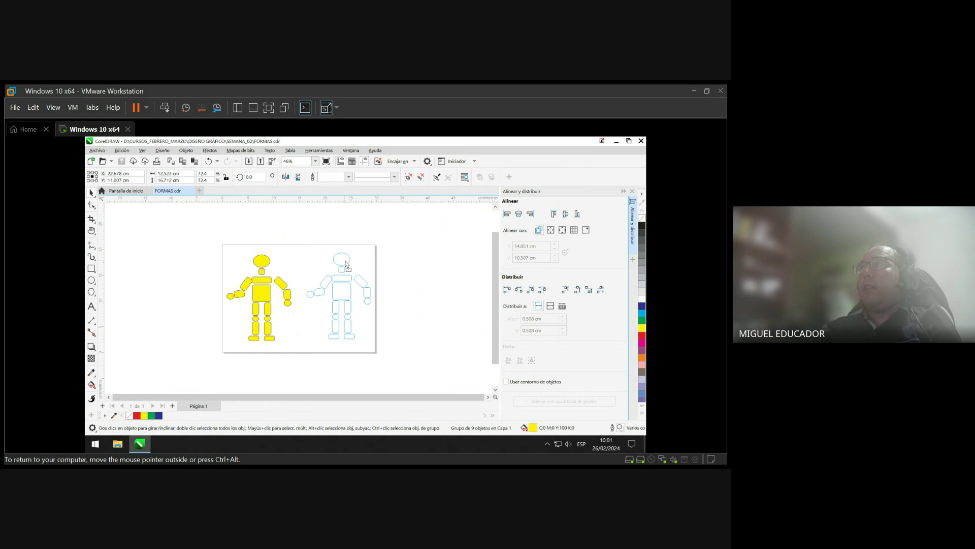
- Place a copy of the yellow figure in the page's right half and fill the copy with green
{"action": "left_click_drag", "start_coordinate": [346, 265], "coordinate": [346, 265]}
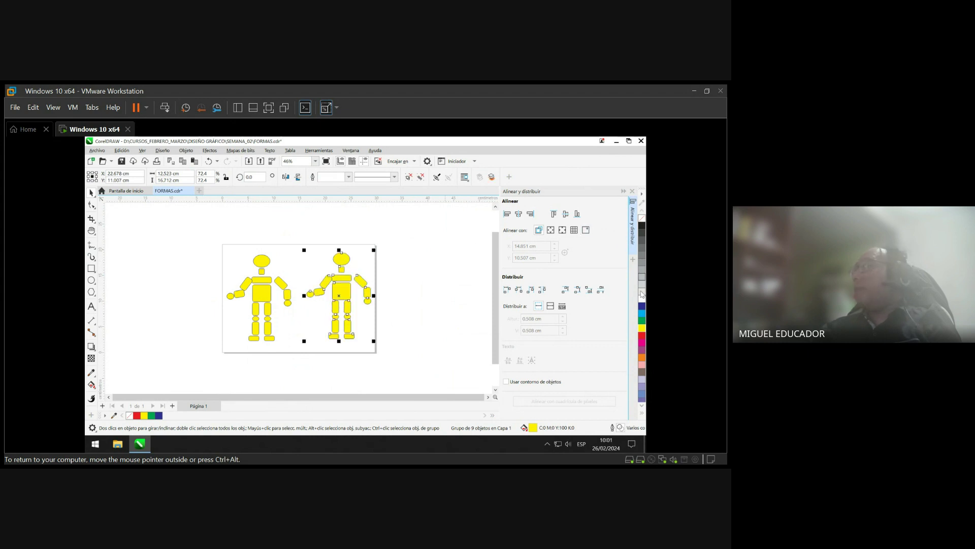
{"action": "left_click", "coordinate": [645, 319]}
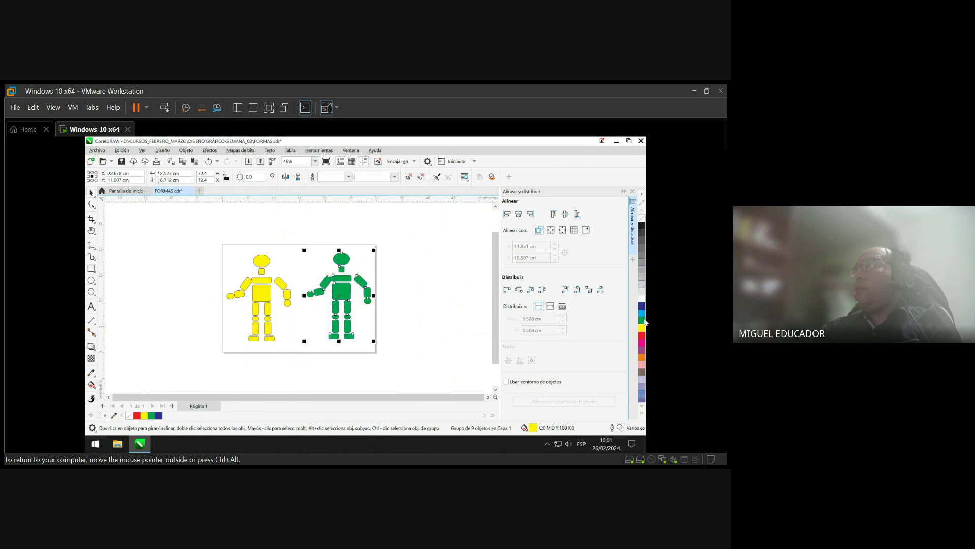
{"action": "left_click", "coordinate": [452, 310]}
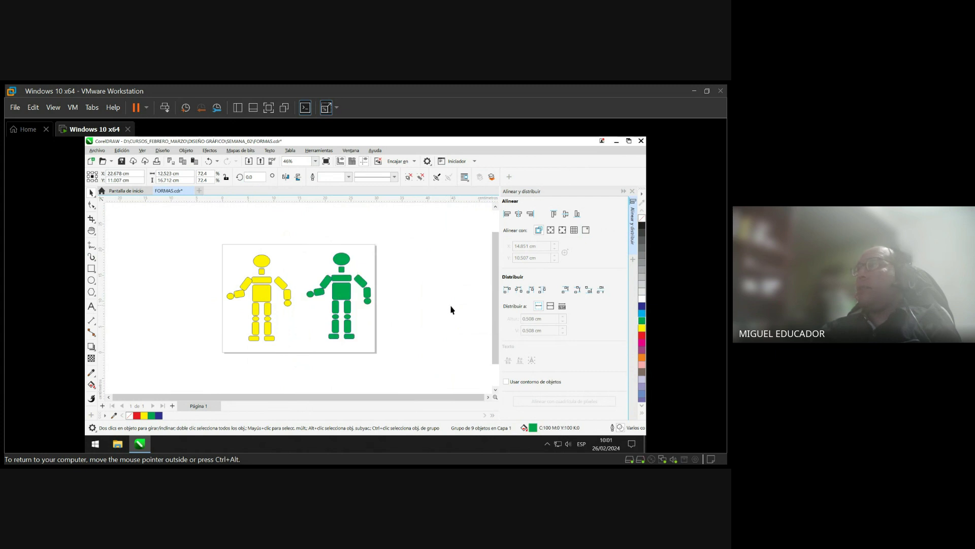
- Change the fill of the copied figure to orange
{"action": "left_click", "coordinate": [342, 288]}
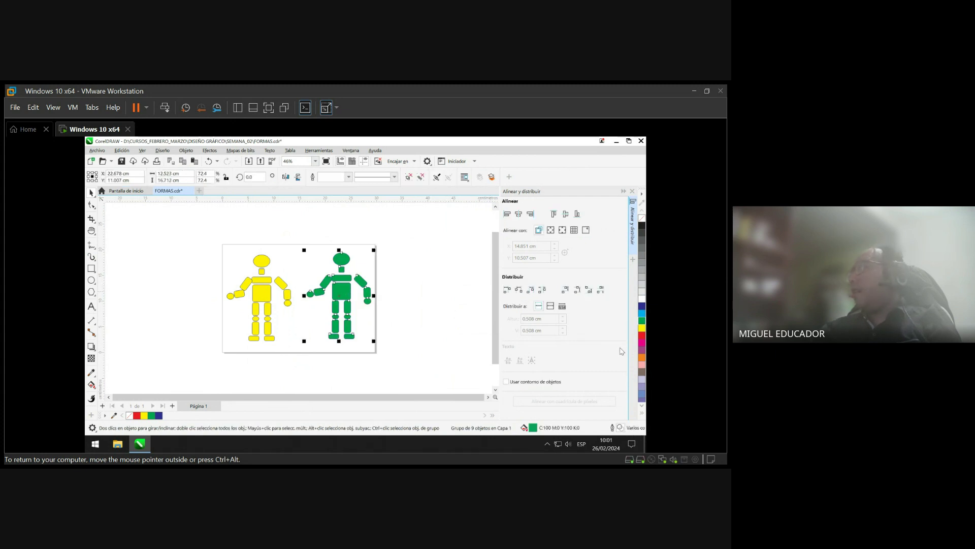
{"action": "left_click", "coordinate": [642, 358]}
{"action": "left_click", "coordinate": [383, 296]}
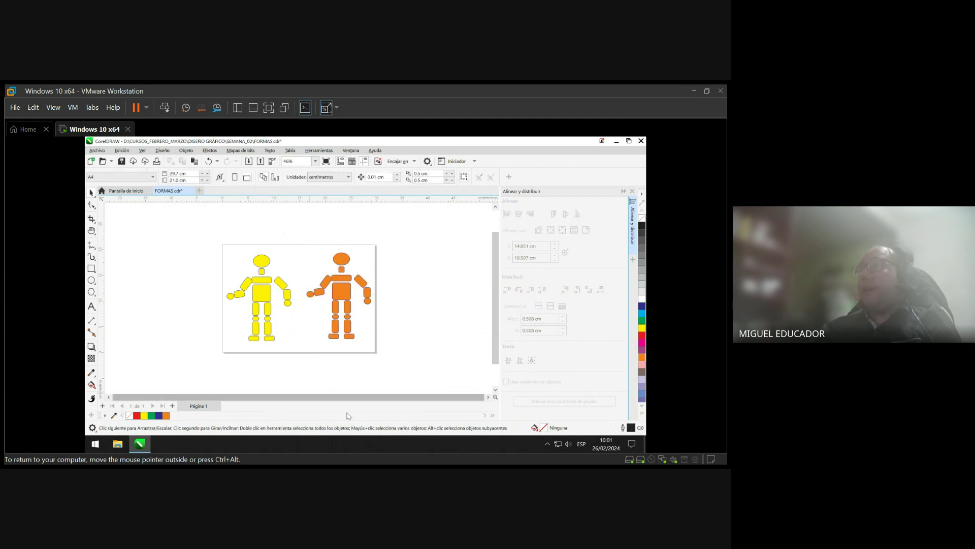
- View the reference image 1 PRACTICA.png from the PRÁCTICA 1 folder of DISEÑO GRÁFICO in Fotos, and close it
{"action": "left_click", "coordinate": [116, 444]}
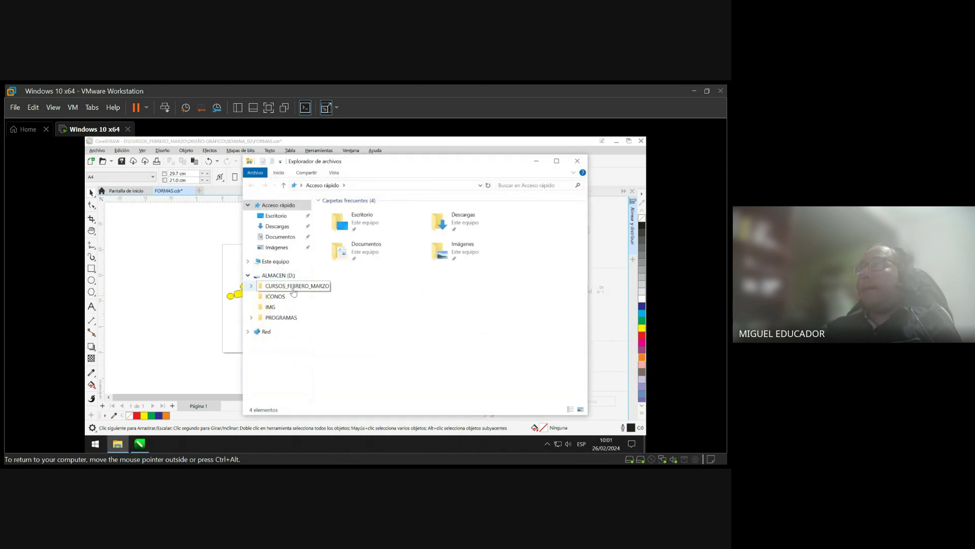
{"action": "left_click", "coordinate": [293, 291]}
{"action": "double_click", "coordinate": [371, 213]}
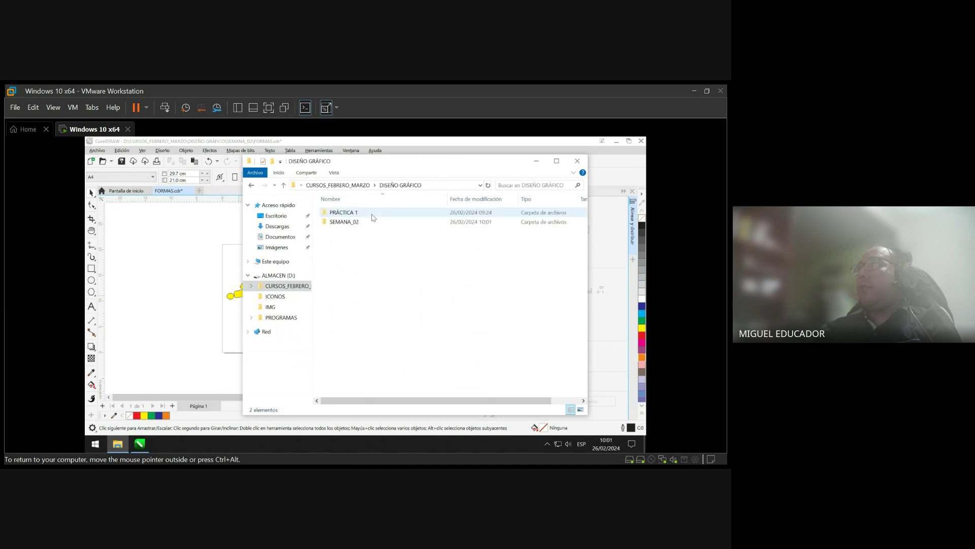
{"action": "double_click", "coordinate": [372, 213]}
{"action": "left_click", "coordinate": [347, 221]}
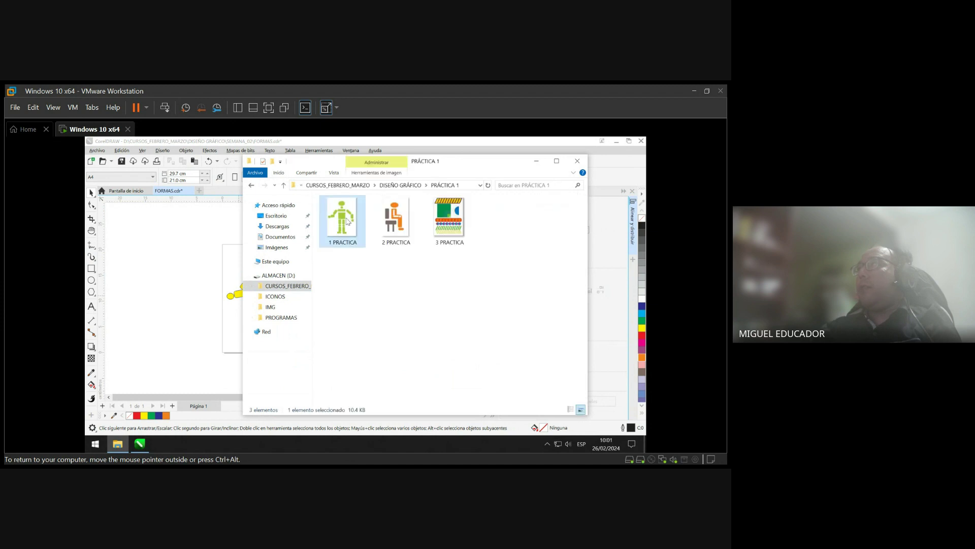
{"action": "double_click", "coordinate": [348, 221]}
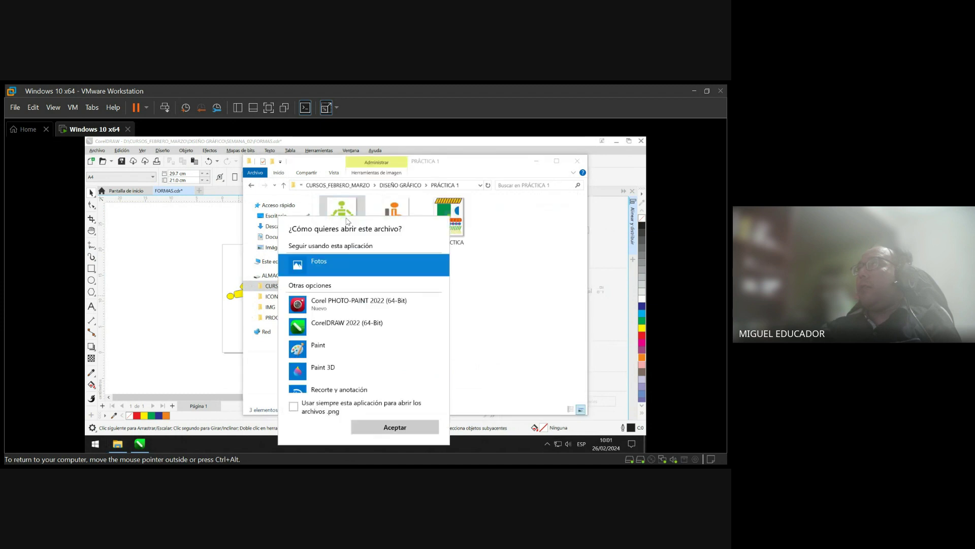
{"action": "left_click", "coordinate": [357, 266]}
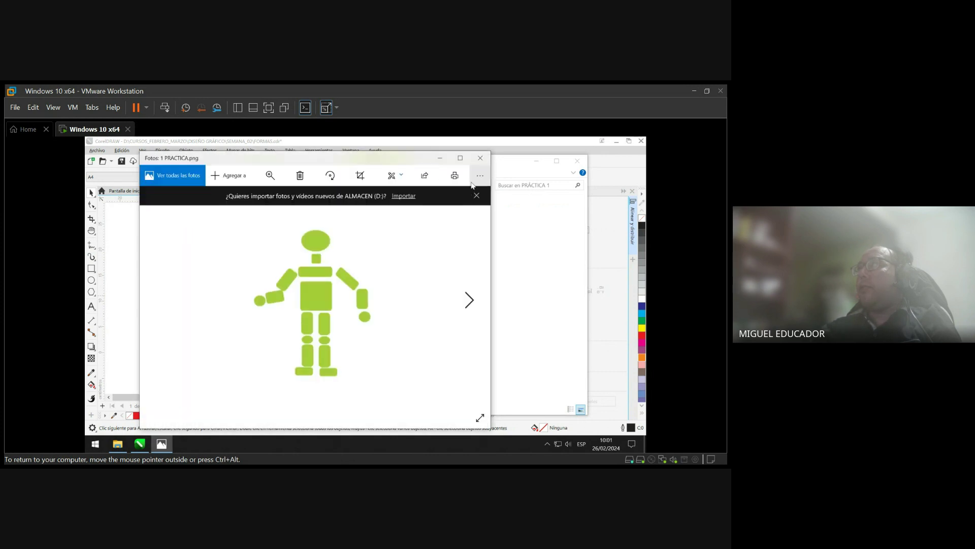
{"action": "left_click", "coordinate": [480, 158]}
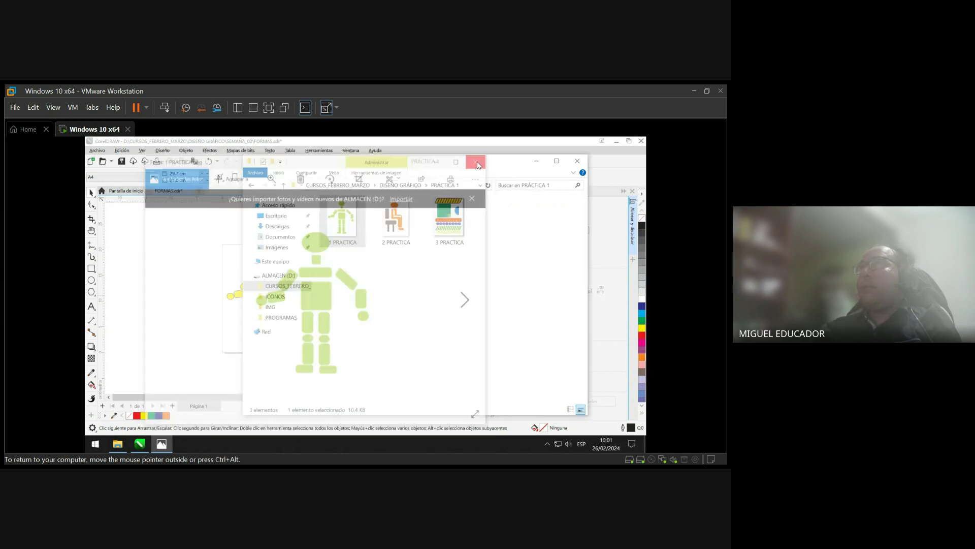
- Delete the 1 PRACTICA image from the PRÁCTICA 1 folder and return to the CorelDRAW drawing
{"action": "right_click", "coordinate": [350, 226]}
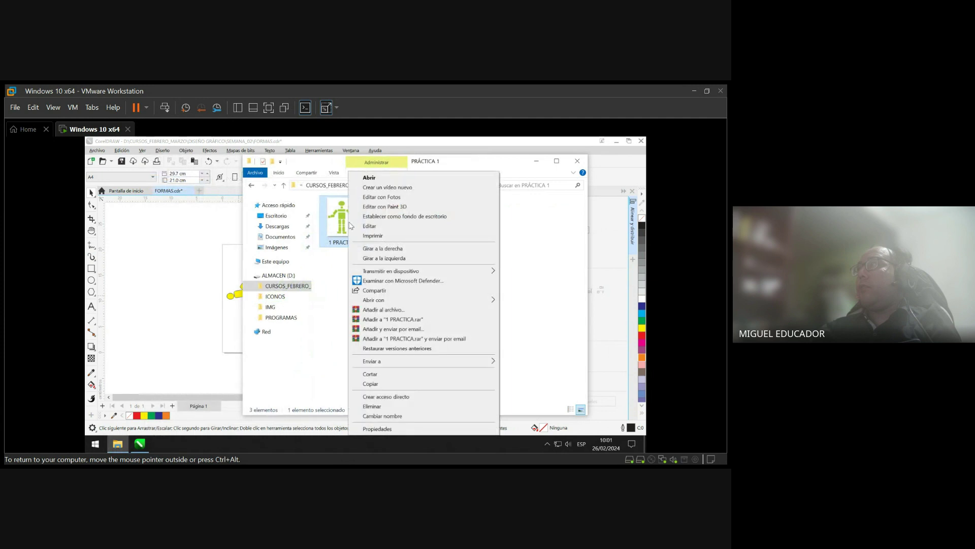
{"action": "left_click", "coordinate": [385, 406]}
{"action": "left_click", "coordinate": [536, 162]}
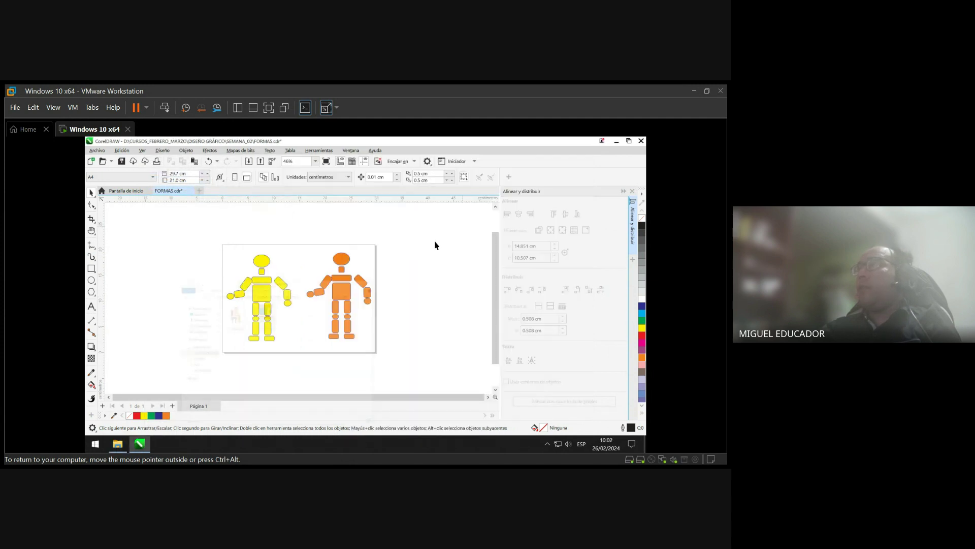
- Add the author's full name as a line of text and place it between the two figures' heads
{"action": "left_click", "coordinate": [625, 191]}
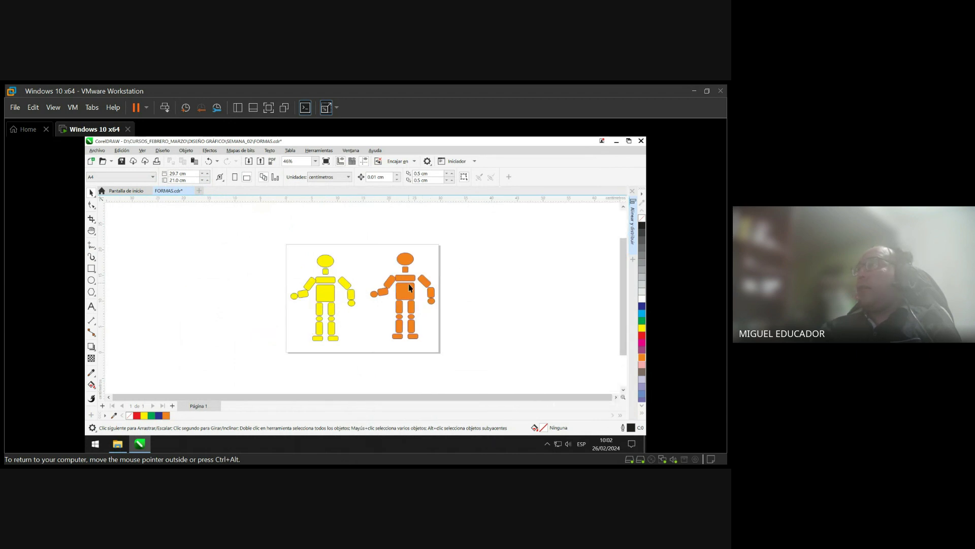
{"action": "scroll", "coordinate": [408, 283], "scroll_direction": "up", "scroll_amount": 3}
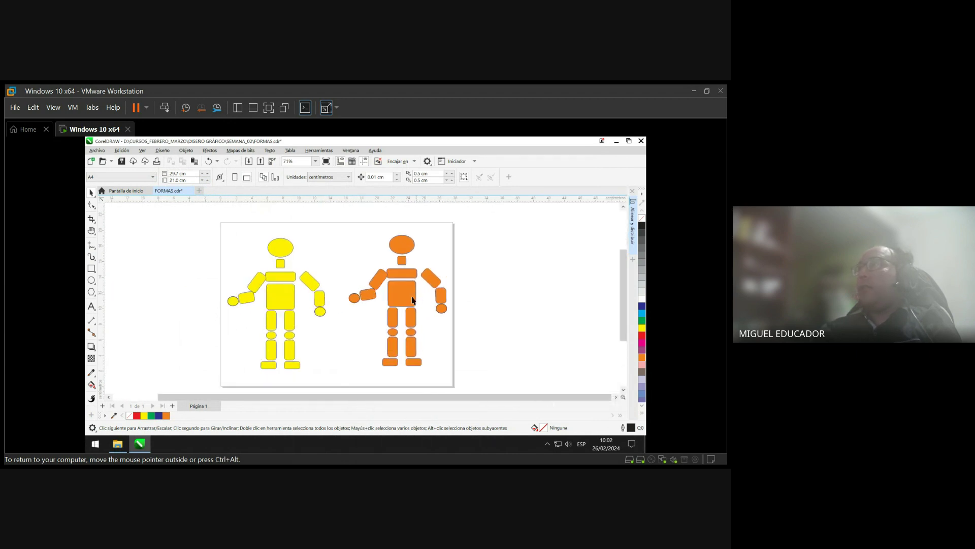
{"action": "left_click", "coordinate": [92, 307]}
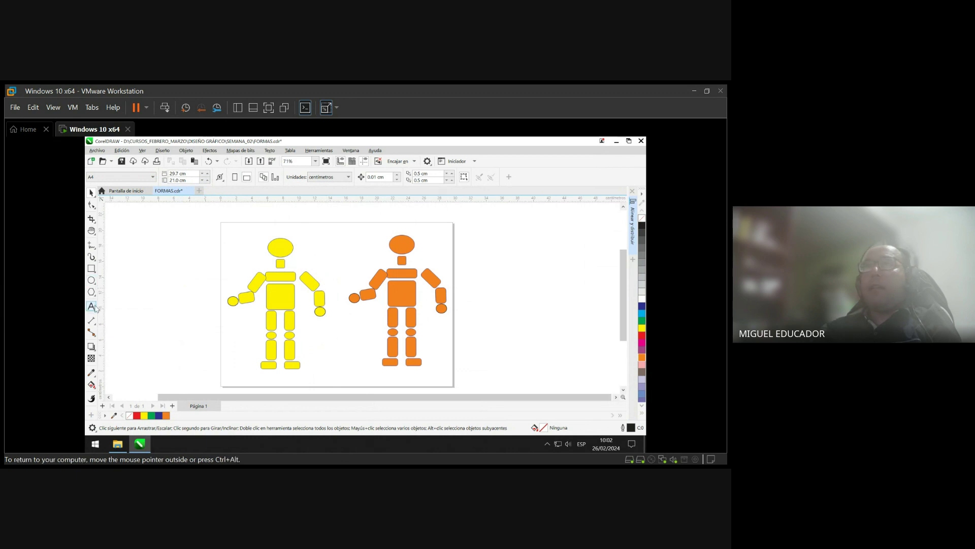
{"action": "left_click", "coordinate": [317, 227]}
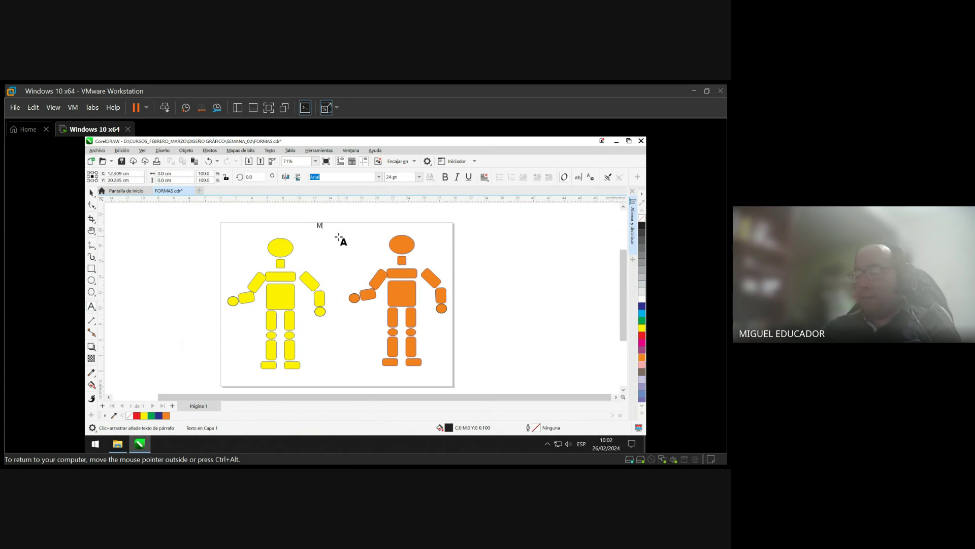
{"action": "type", "text": "MIGUEL CESPEDES"}
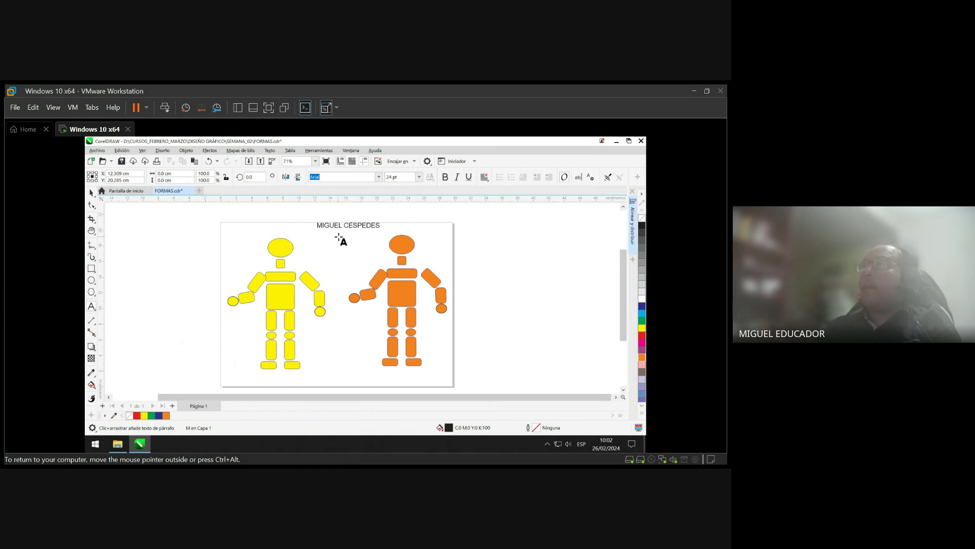
{"action": "left_click", "coordinate": [91, 193]}
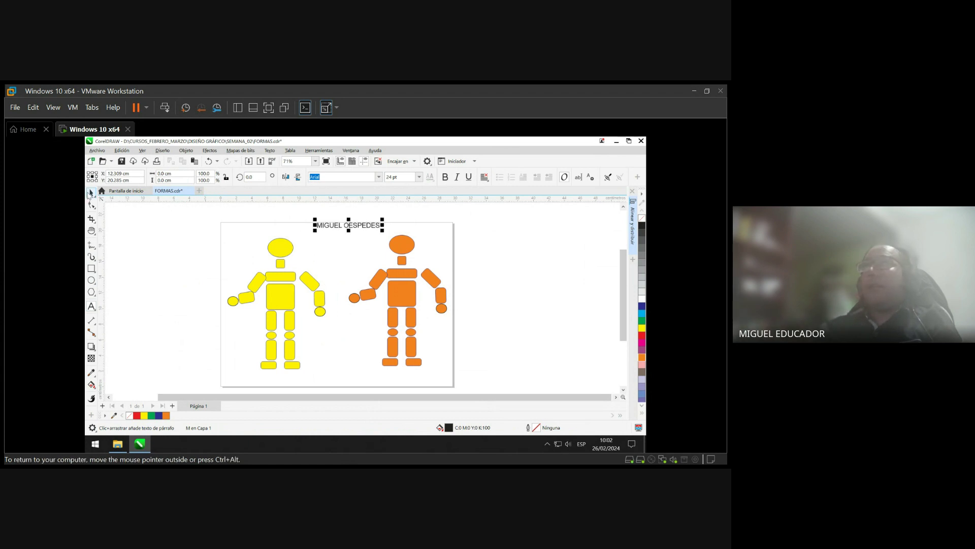
{"action": "left_click_drag", "start_coordinate": [334, 226], "coordinate": [324, 238]}
{"action": "left_click", "coordinate": [504, 235]}
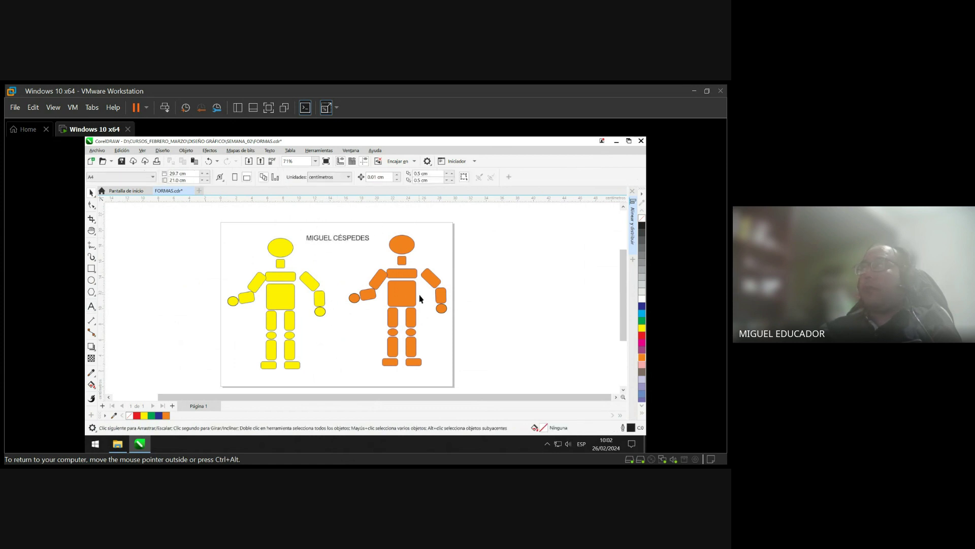
- Change the font of the name text to Century BT and save the drawing
{"action": "left_click", "coordinate": [329, 242]}
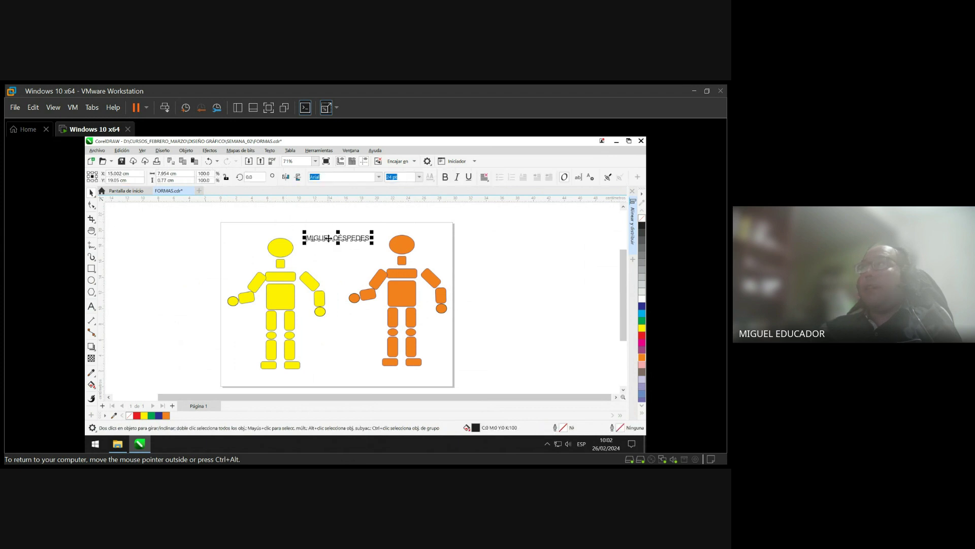
{"action": "left_click", "coordinate": [379, 178]}
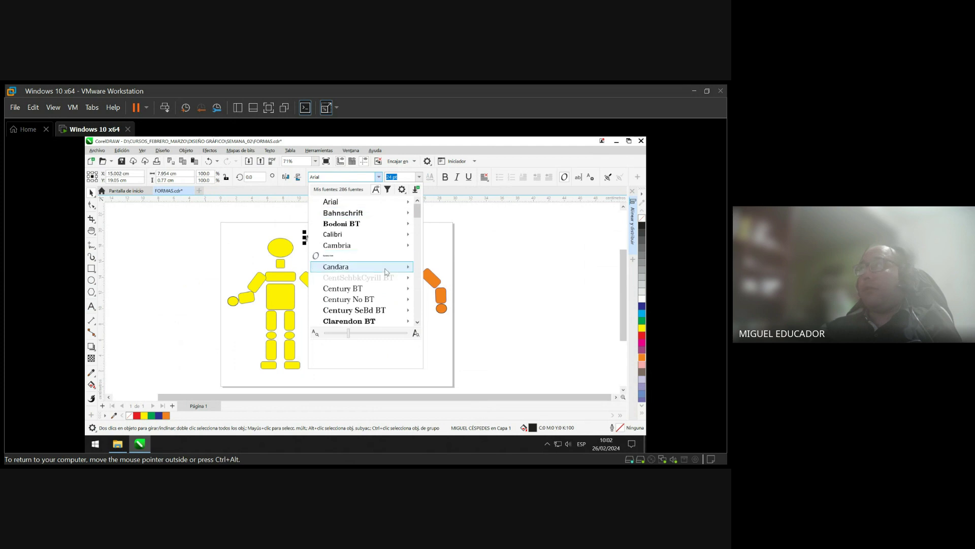
{"action": "left_click", "coordinate": [384, 288]}
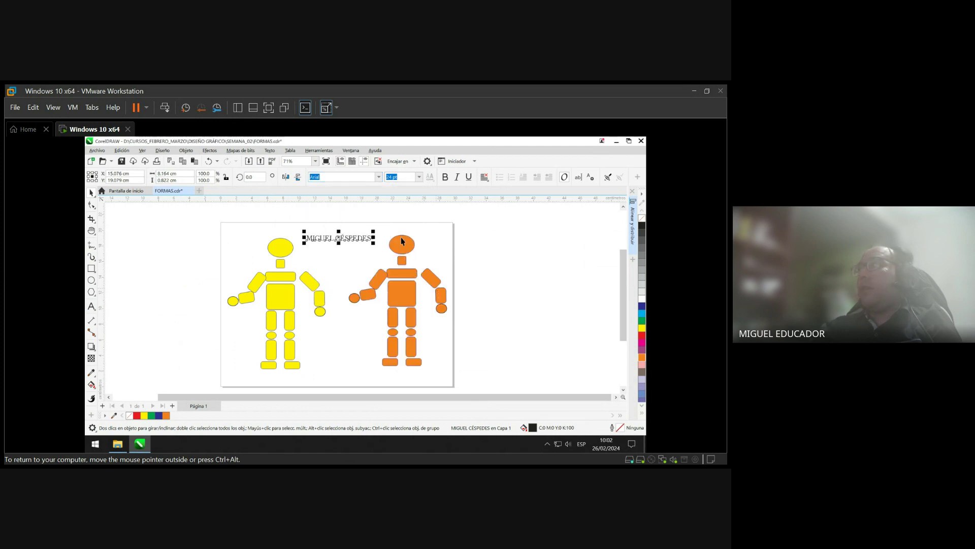
{"action": "left_click", "coordinate": [467, 235]}
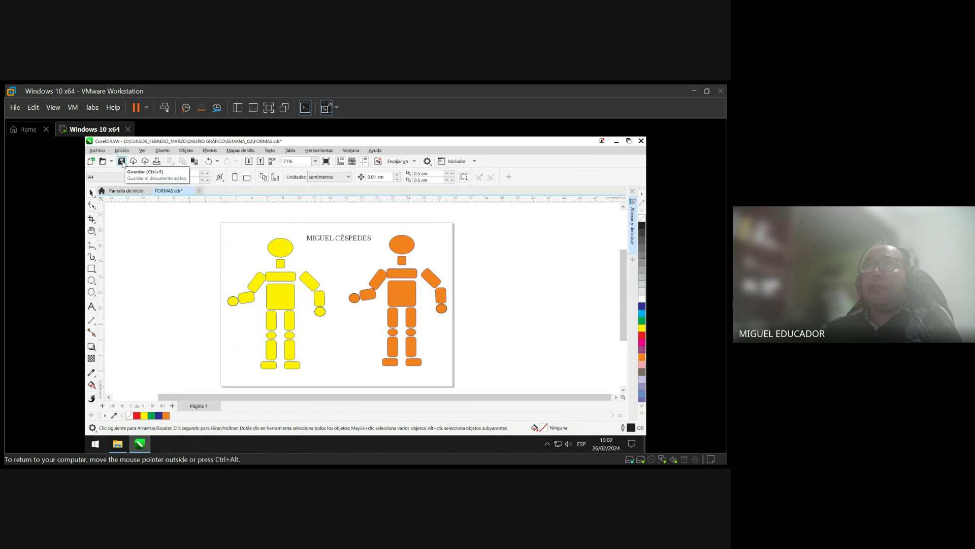
{"action": "left_click", "coordinate": [122, 161]}
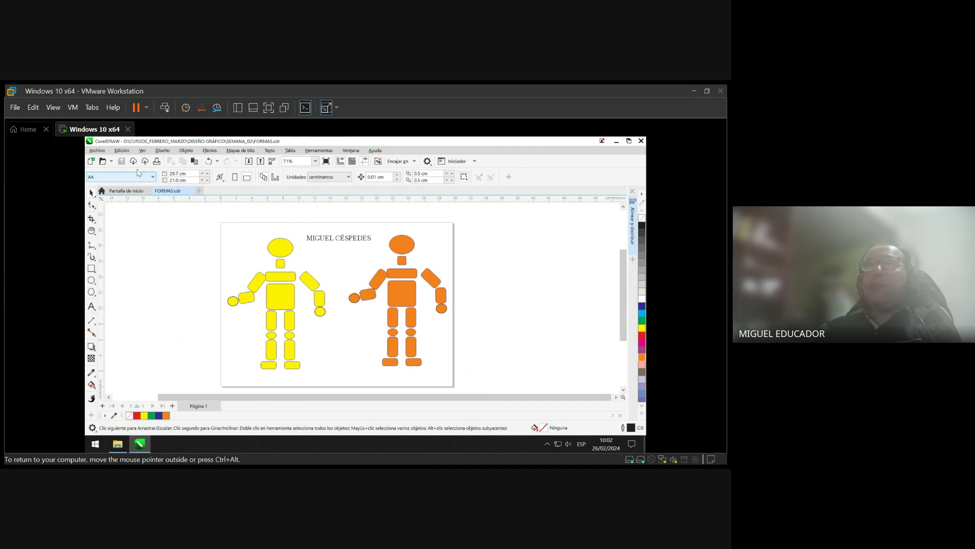
- Start exporting the drawing as JPG - Mapas de bits JPEG to the PRÁCTICA 1 folder inside CURSOS_FEBRERO_MARZO, DISEÑO GRÁFICO on drive D
{"action": "left_click", "coordinate": [101, 152]}
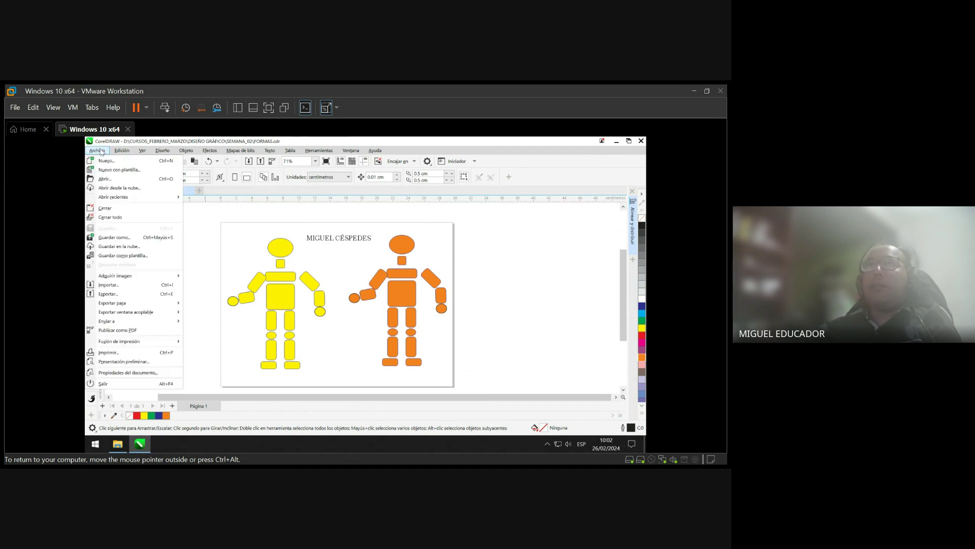
{"action": "left_click", "coordinate": [132, 296]}
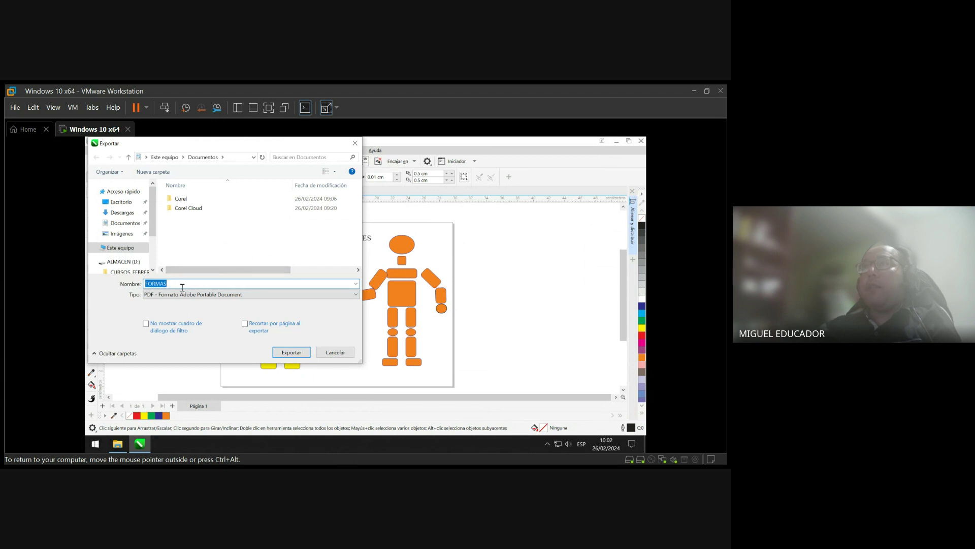
{"action": "left_click", "coordinate": [179, 294]}
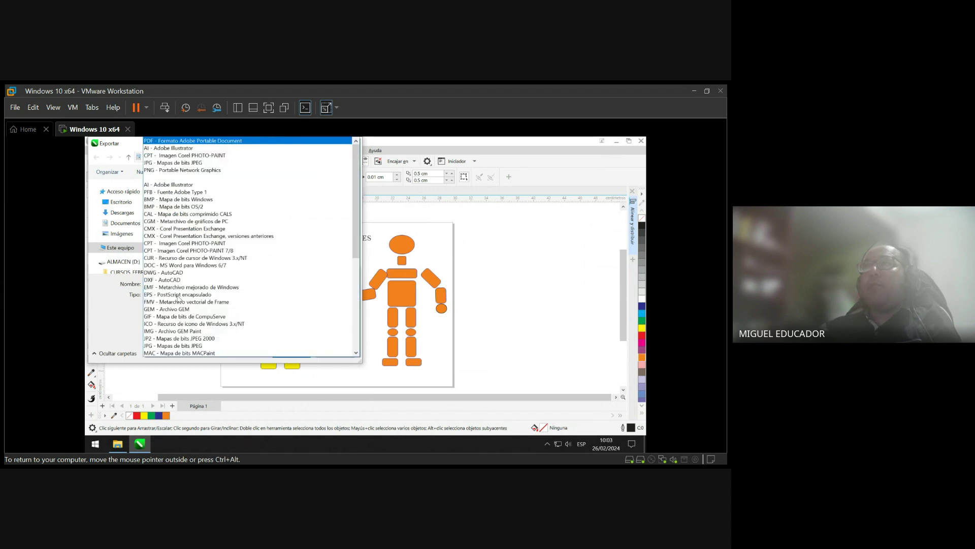
{"action": "left_click", "coordinate": [234, 163]}
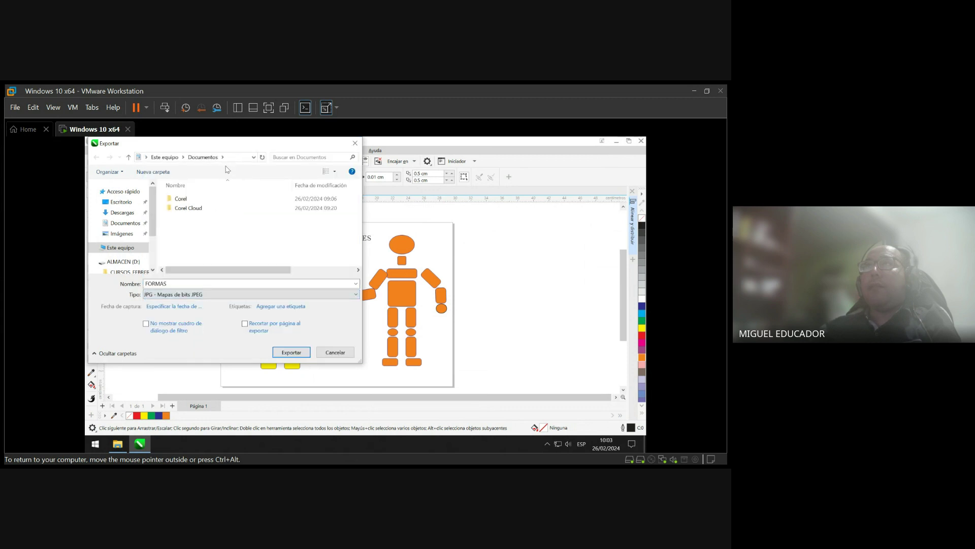
{"action": "left_click", "coordinate": [135, 264]}
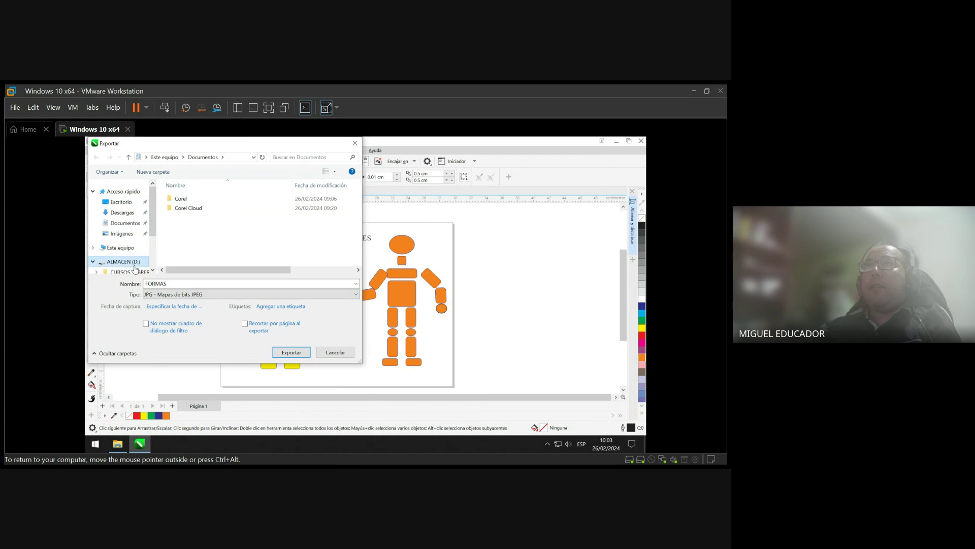
{"action": "double_click", "coordinate": [220, 200]}
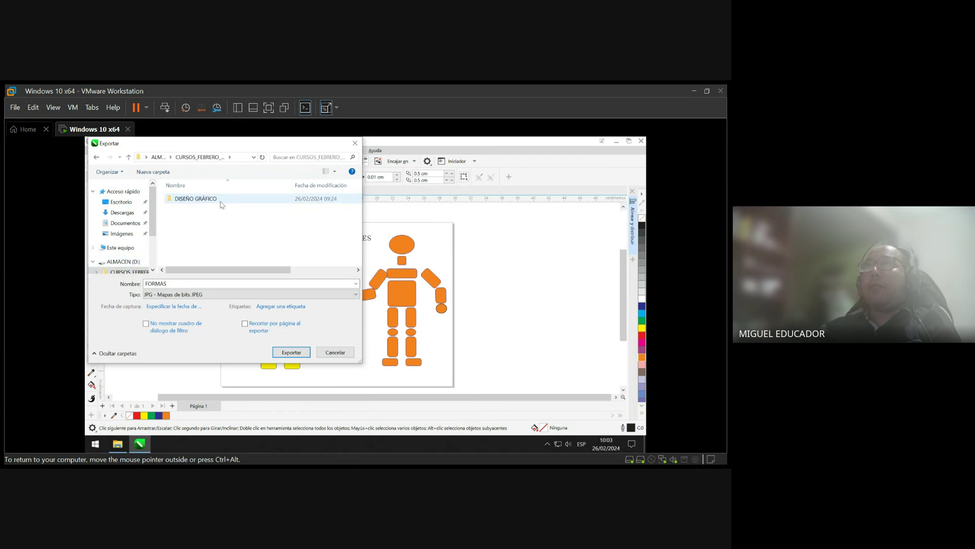
{"action": "double_click", "coordinate": [222, 204]}
{"action": "double_click", "coordinate": [188, 199]}
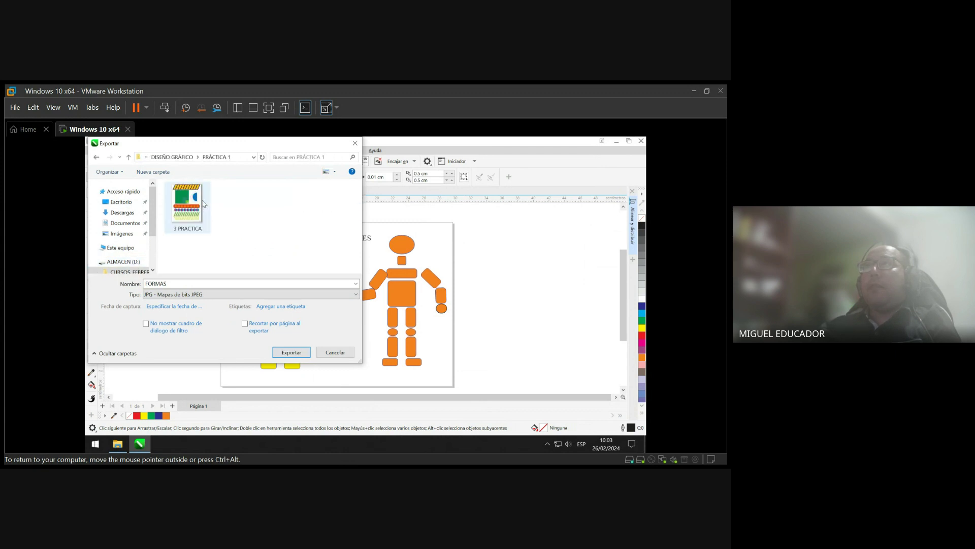
- Name the export file 1 PRACTICA and complete the JPEG export with the preset settings
{"action": "left_click", "coordinate": [196, 213]}
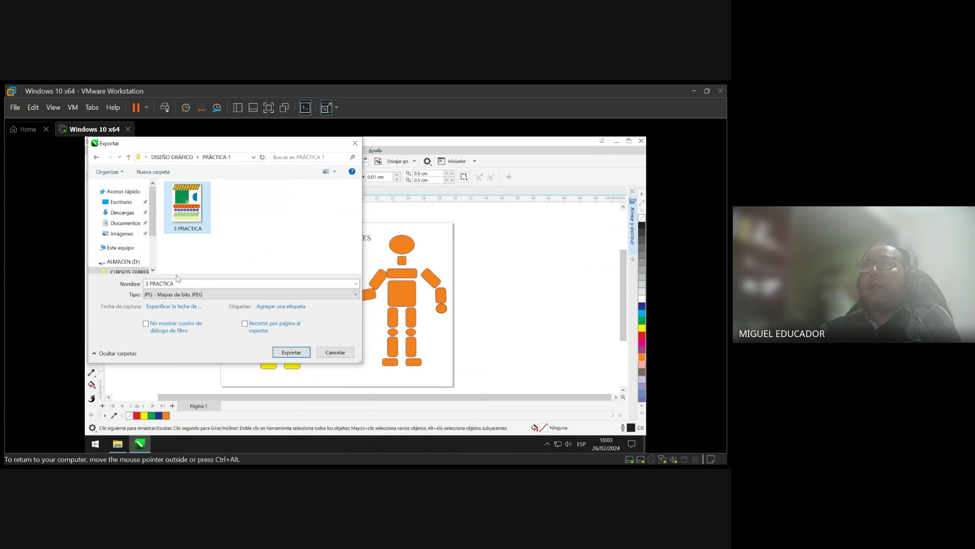
{"action": "left_click", "coordinate": [147, 283]}
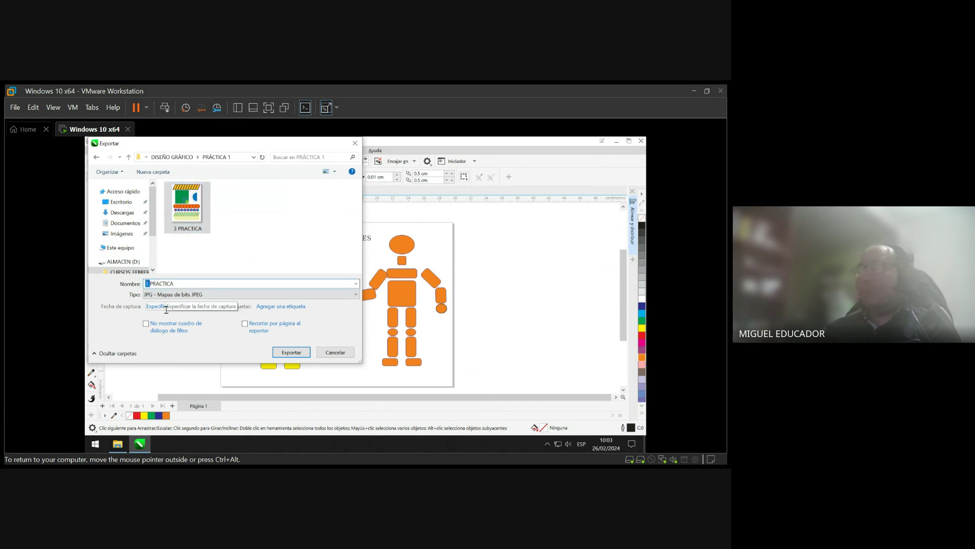
{"action": "type", "text": "1"}
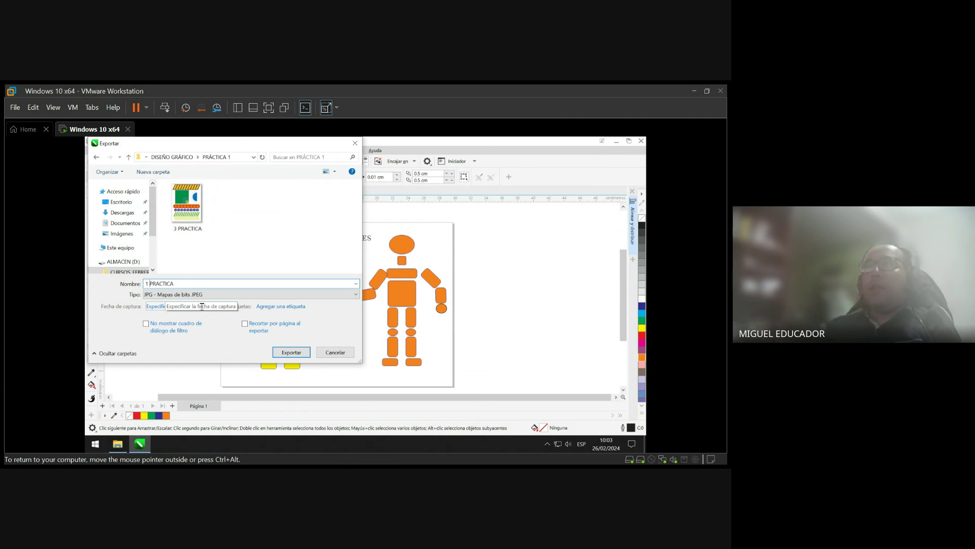
{"action": "left_click", "coordinate": [299, 352]}
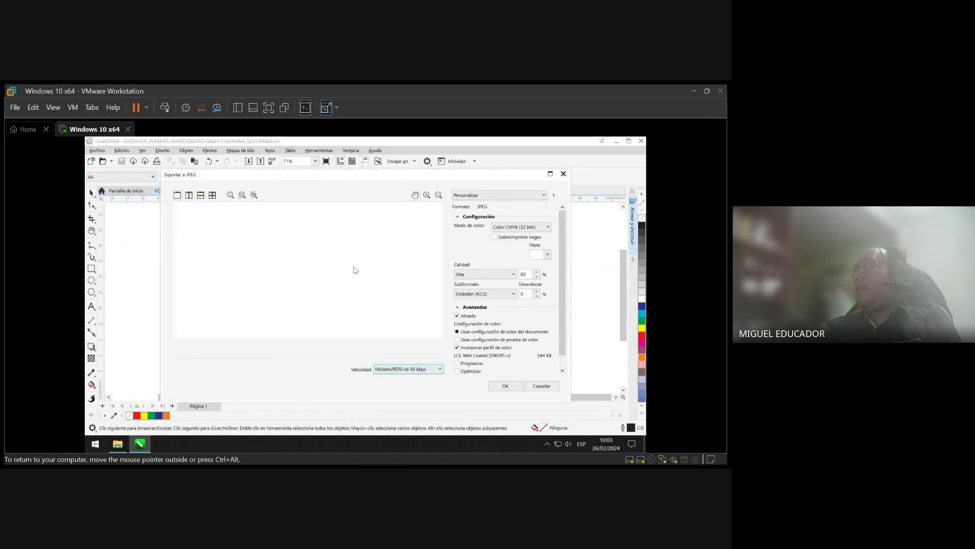
{"action": "left_click", "coordinate": [501, 387]}
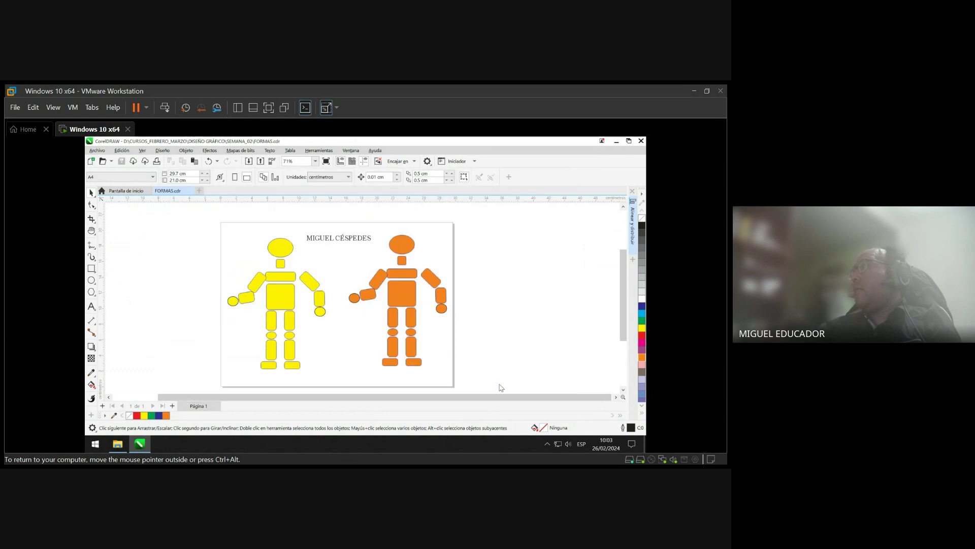
- View the exported 1 PRACTICA image from the PRÁCTICA 1 folder enlarged in Fotos, and close both the image and the folder
{"action": "left_click", "coordinate": [617, 141]}
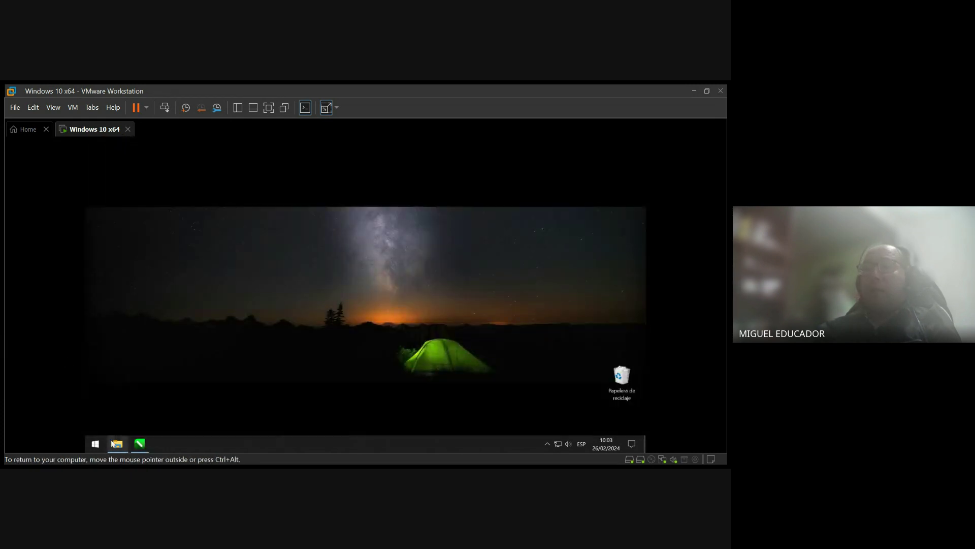
{"action": "left_click", "coordinate": [116, 445]}
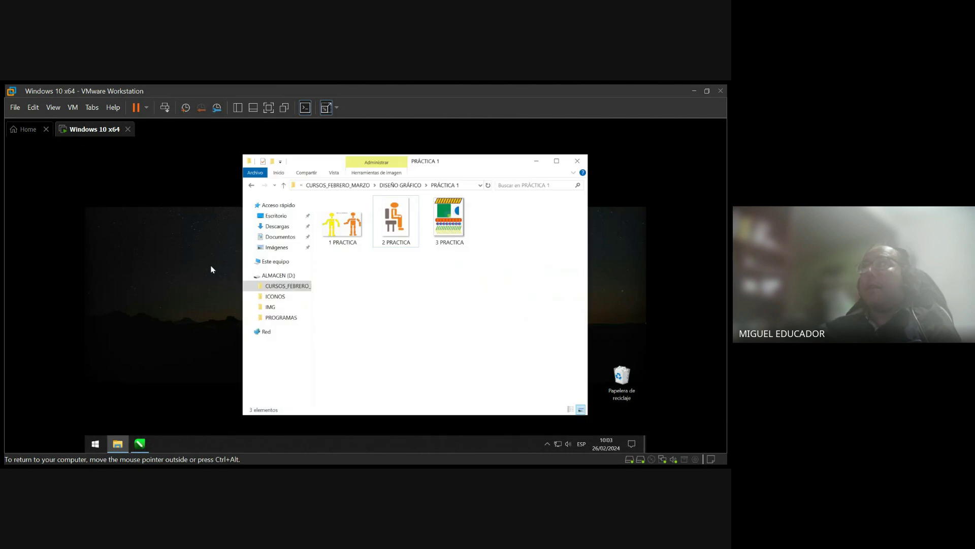
{"action": "double_click", "coordinate": [464, 164]}
{"action": "left_click", "coordinate": [184, 199]}
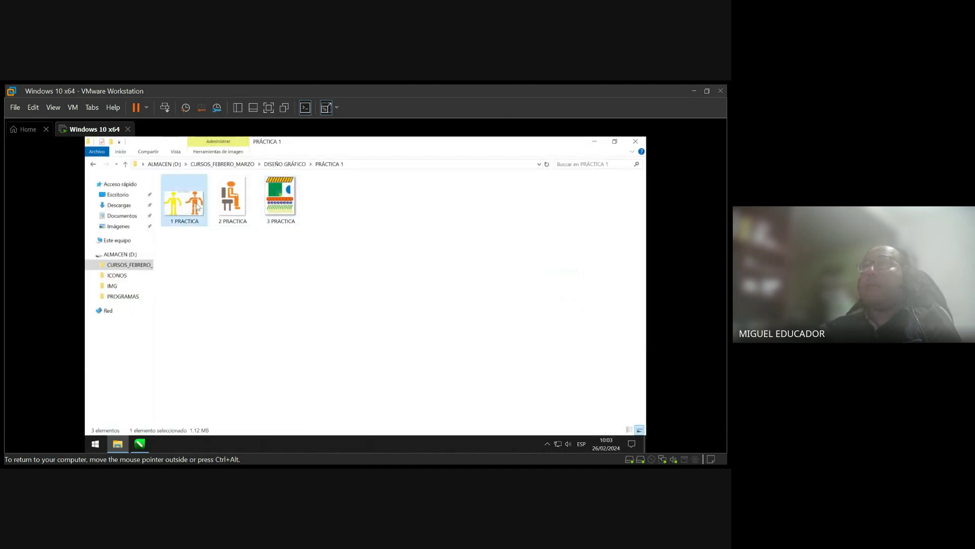
{"action": "double_click", "coordinate": [300, 265]}
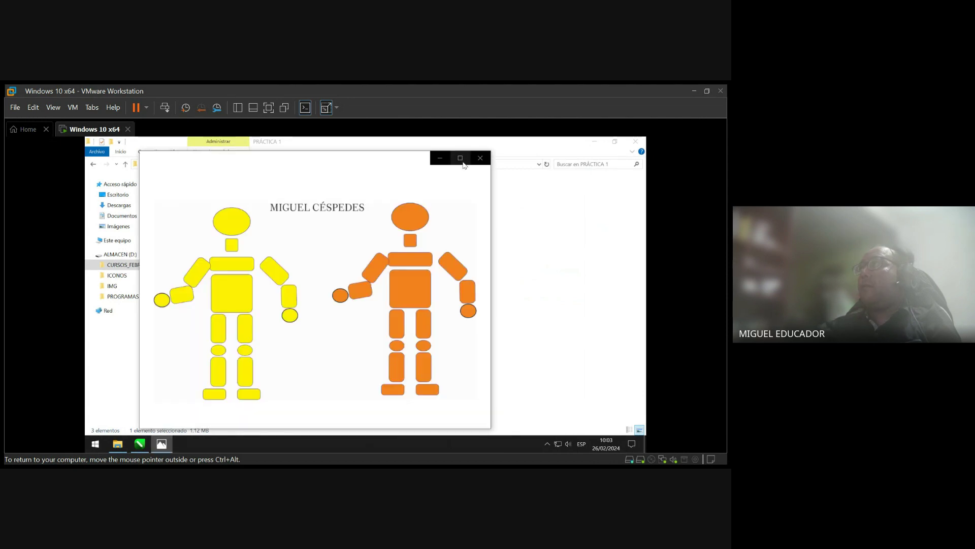
{"action": "left_click", "coordinate": [460, 158]}
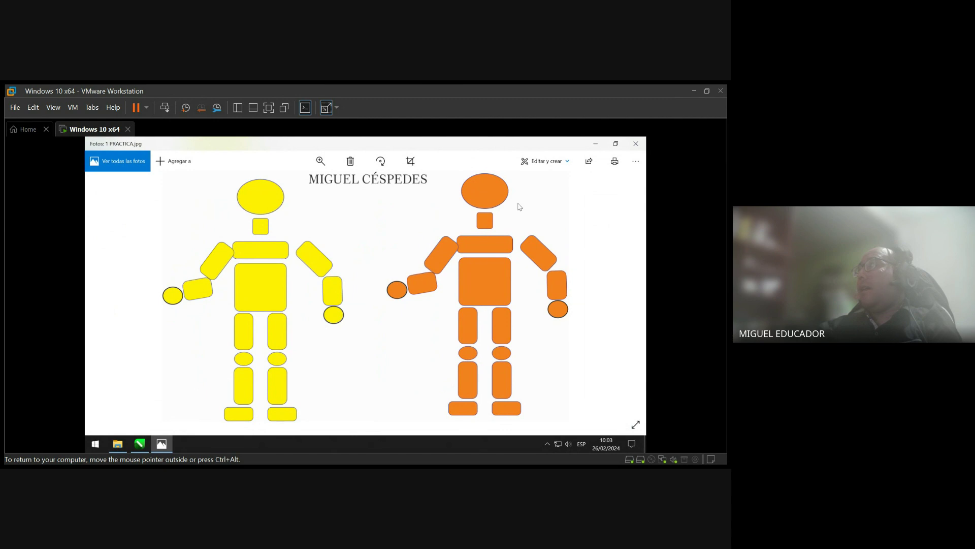
{"action": "left_click", "coordinate": [635, 143]}
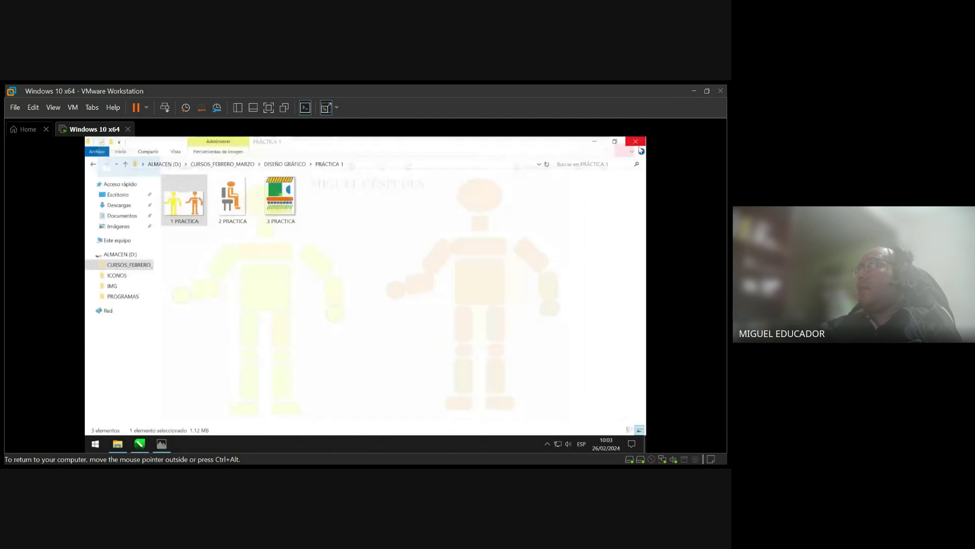
{"action": "left_click", "coordinate": [636, 141]}
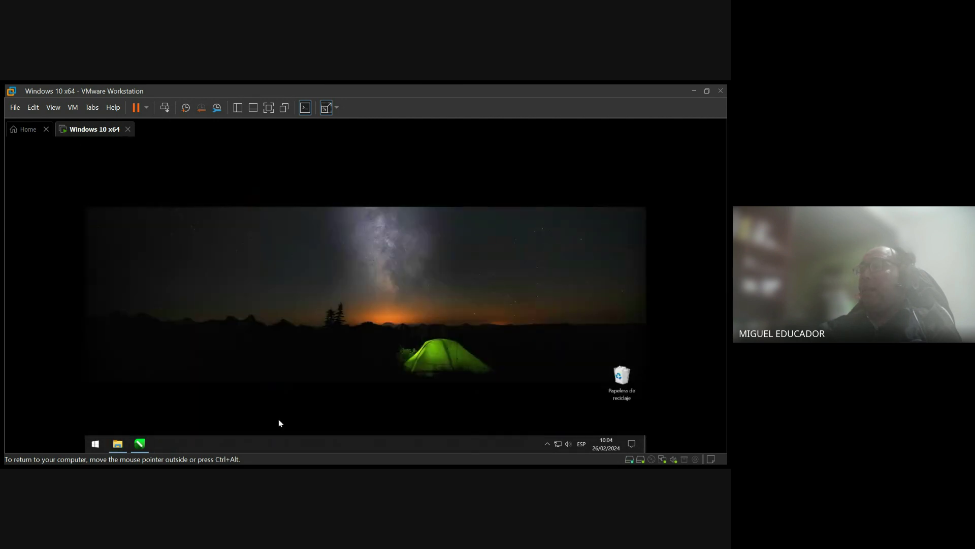
- Switch back to CorelDRAW and ungroup all the shapes of the yellow figure
{"action": "left_click", "coordinate": [140, 444]}
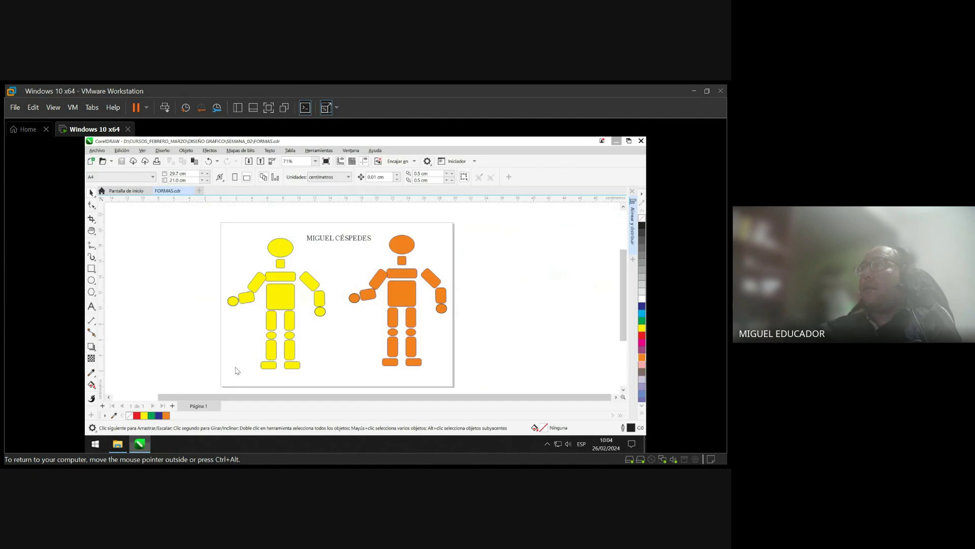
{"action": "left_click", "coordinate": [256, 284]}
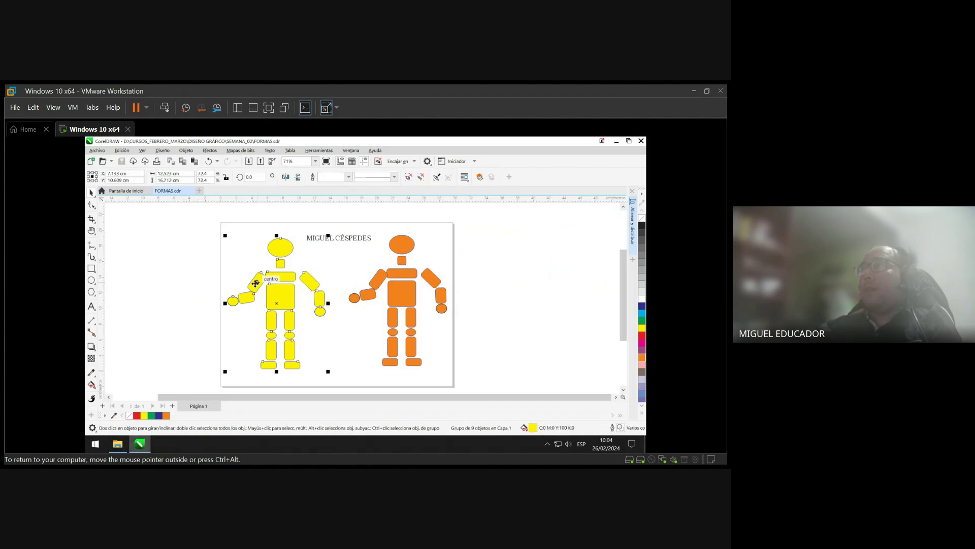
{"action": "right_click", "coordinate": [287, 274]}
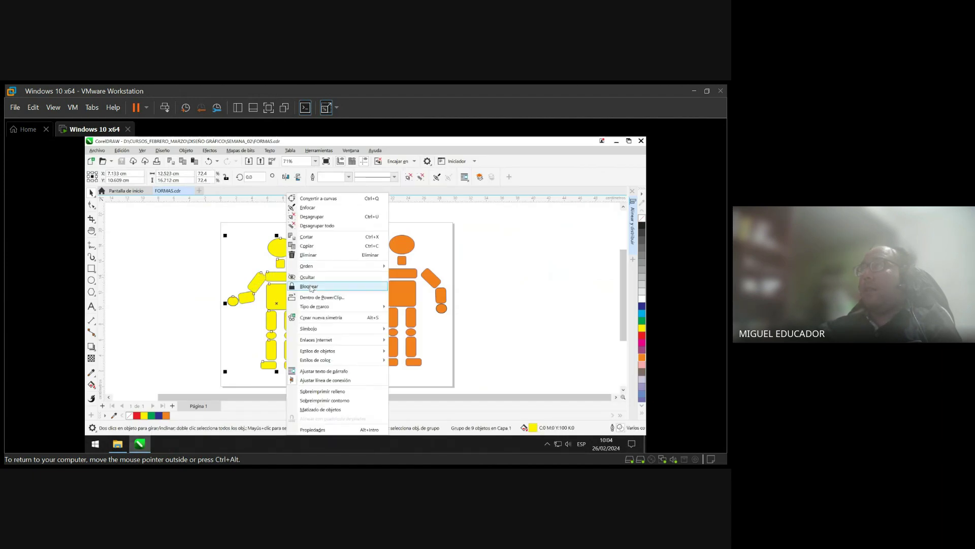
{"action": "left_click", "coordinate": [349, 229]}
- Delete the whole orange figure from the page
{"action": "left_click", "coordinate": [405, 251]}
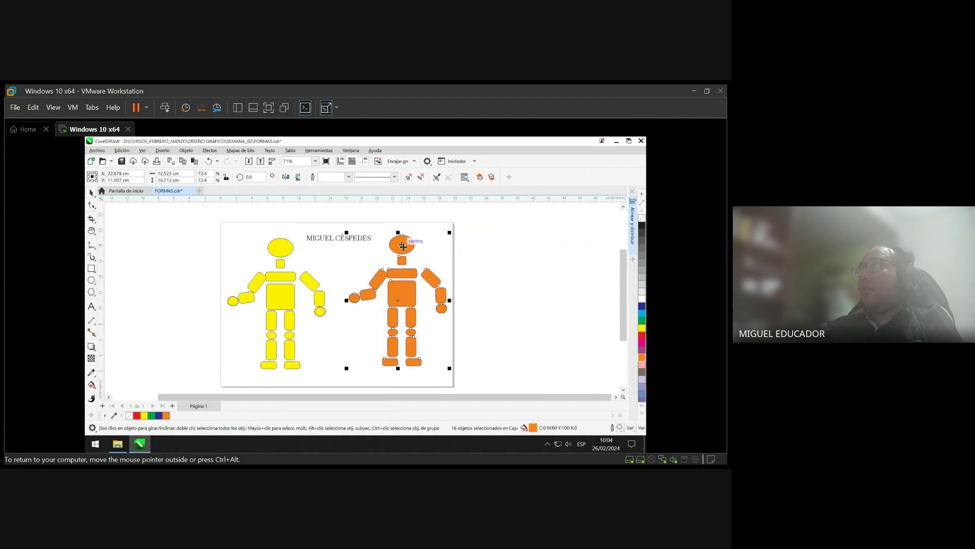
{"action": "right_click", "coordinate": [404, 247]}
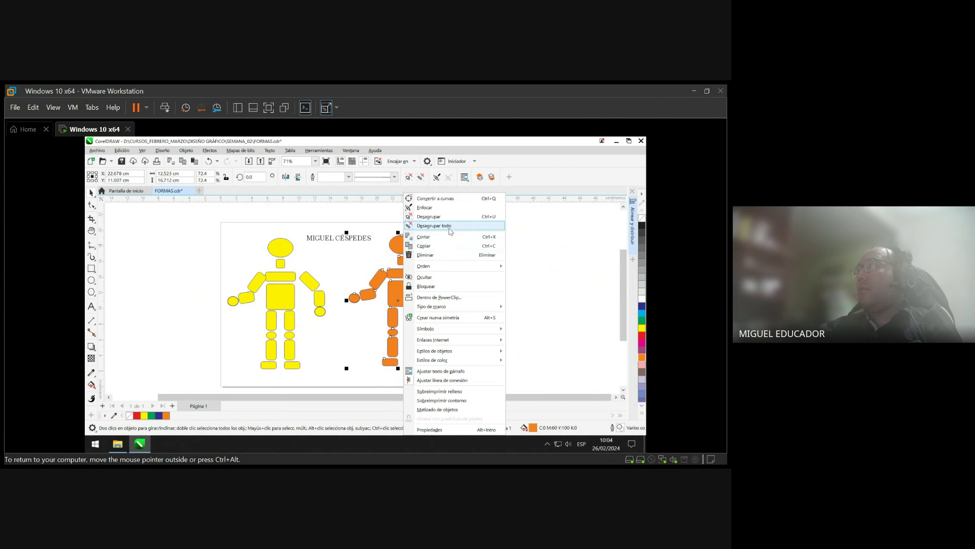
{"action": "left_click", "coordinate": [432, 255]}
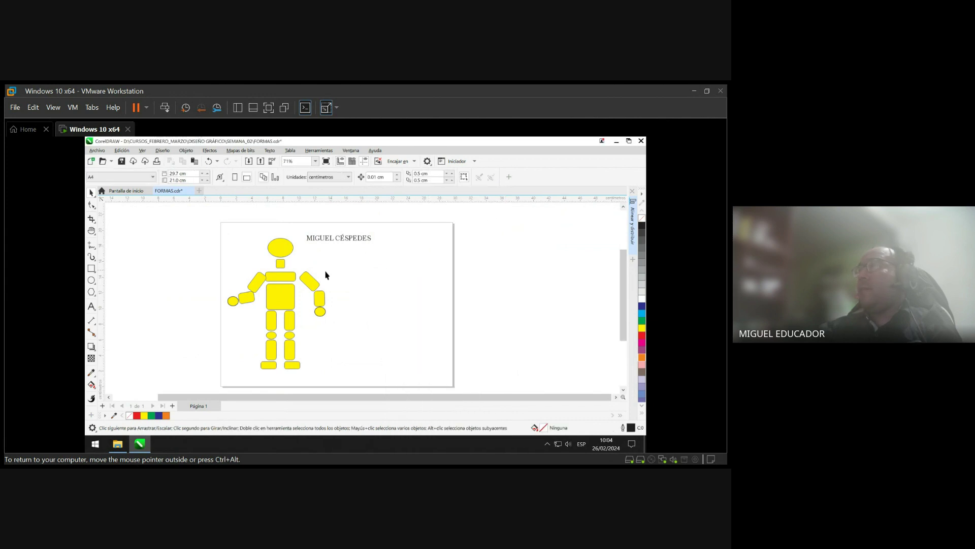
- Shift the three pieces of the yellow figure's left-hand arm, and likewise its right-hand arm, slightly to the left
{"action": "left_click", "coordinate": [256, 282]}
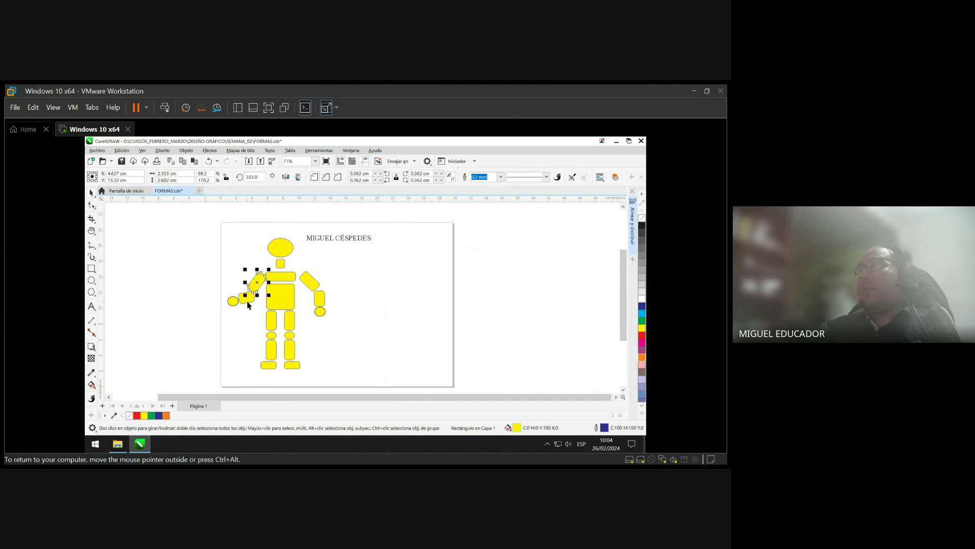
{"action": "left_click", "coordinate": [248, 303], "text": "shift"}
{"action": "left_click", "coordinate": [234, 302], "text": "shift"}
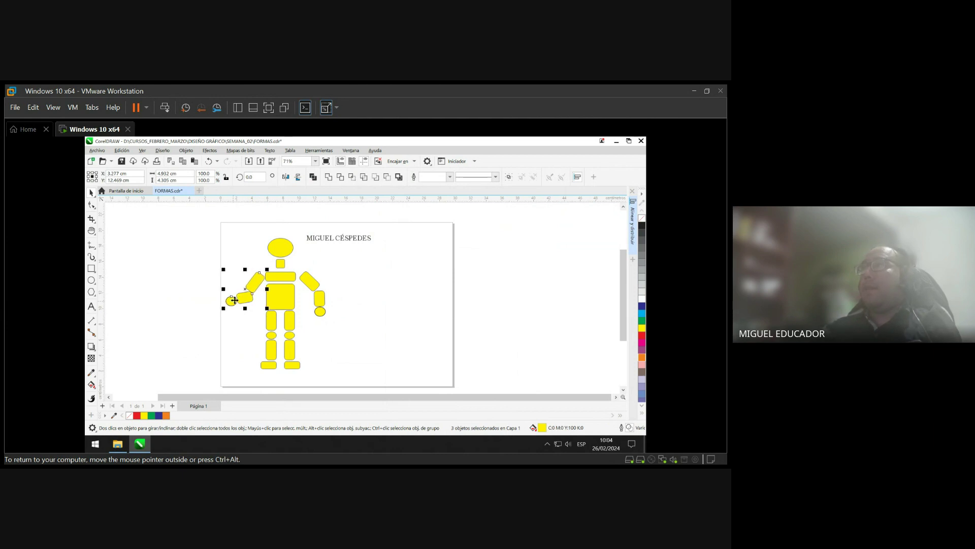
{"action": "left_click_drag", "start_coordinate": [234, 300], "coordinate": [235, 300]}
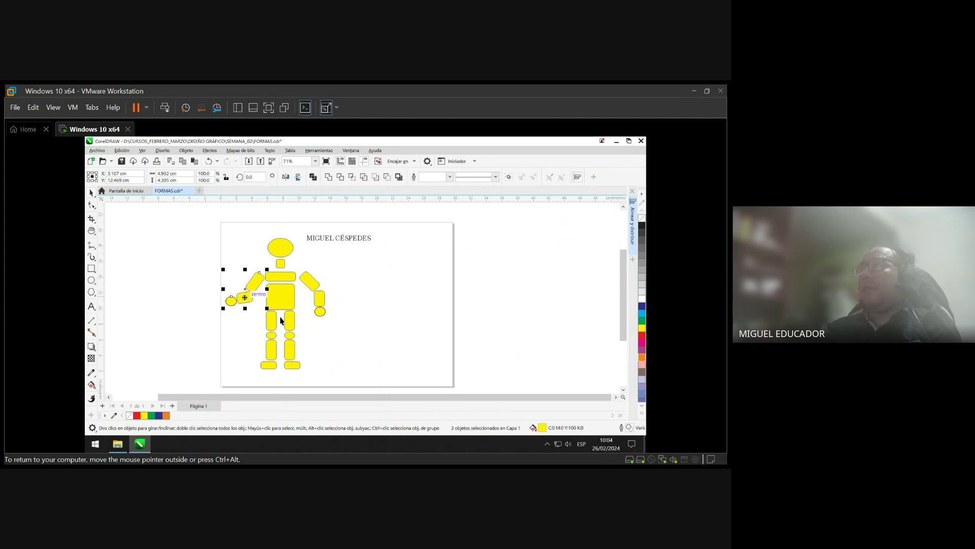
{"action": "left_click_drag", "start_coordinate": [359, 336], "coordinate": [300, 263]}
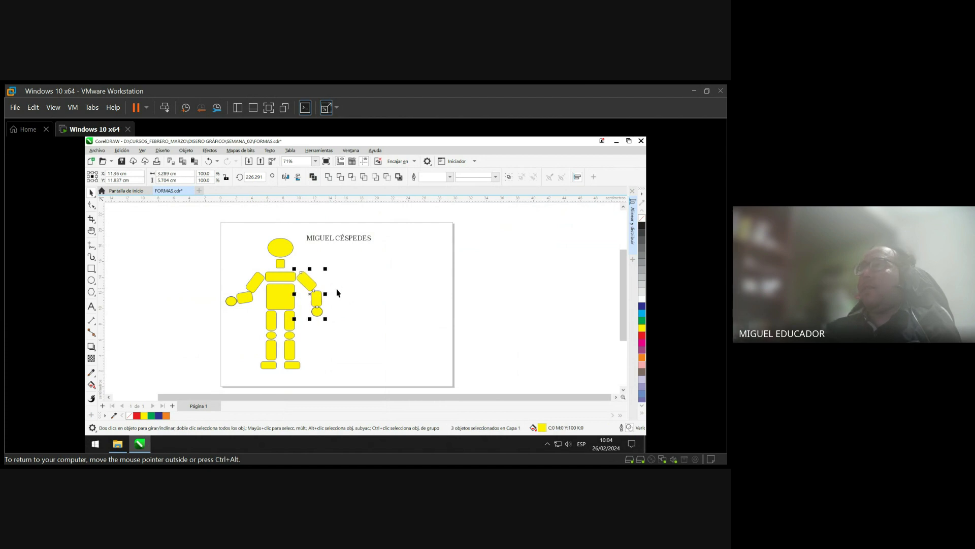
{"action": "left_click", "coordinate": [256, 246]}
- Set the outline width of all the yellow shapes and the name text to 0.25 mm
{"action": "left_click_drag", "start_coordinate": [203, 223], "coordinate": [418, 386]}
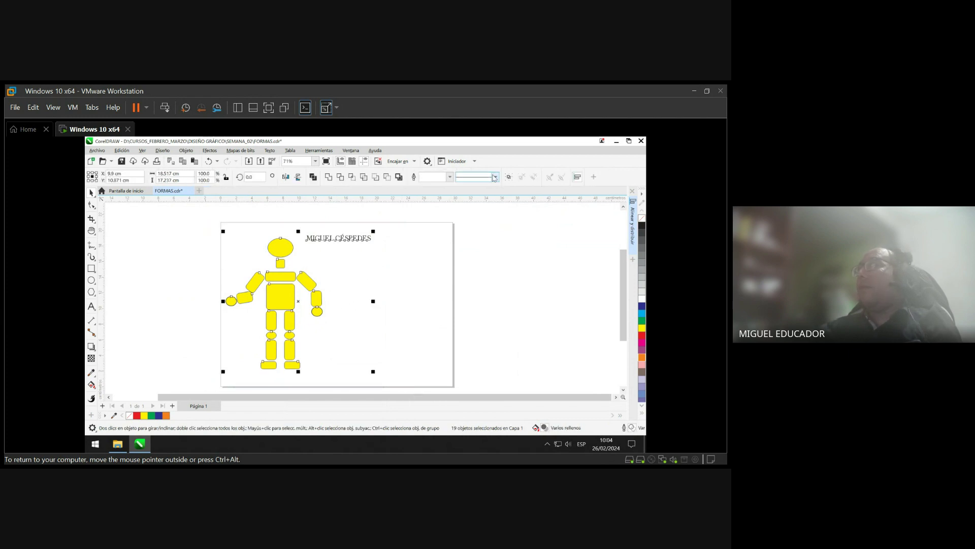
{"action": "left_click", "coordinate": [450, 177]}
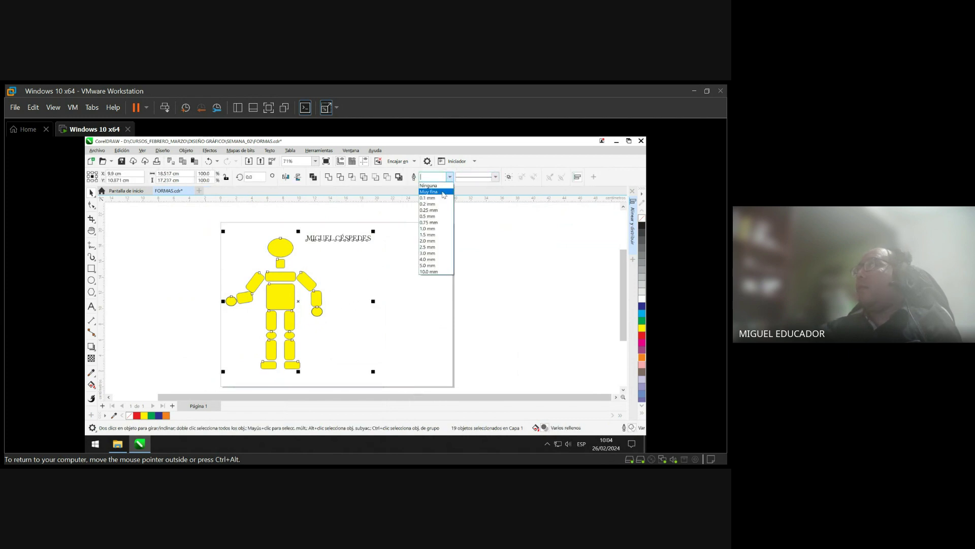
{"action": "left_click", "coordinate": [435, 210]}
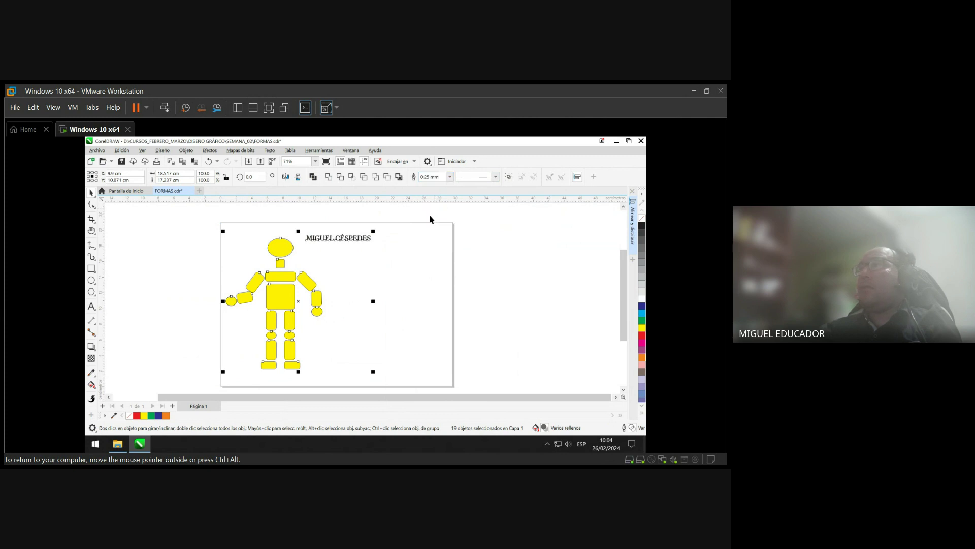
{"action": "left_click", "coordinate": [398, 270]}
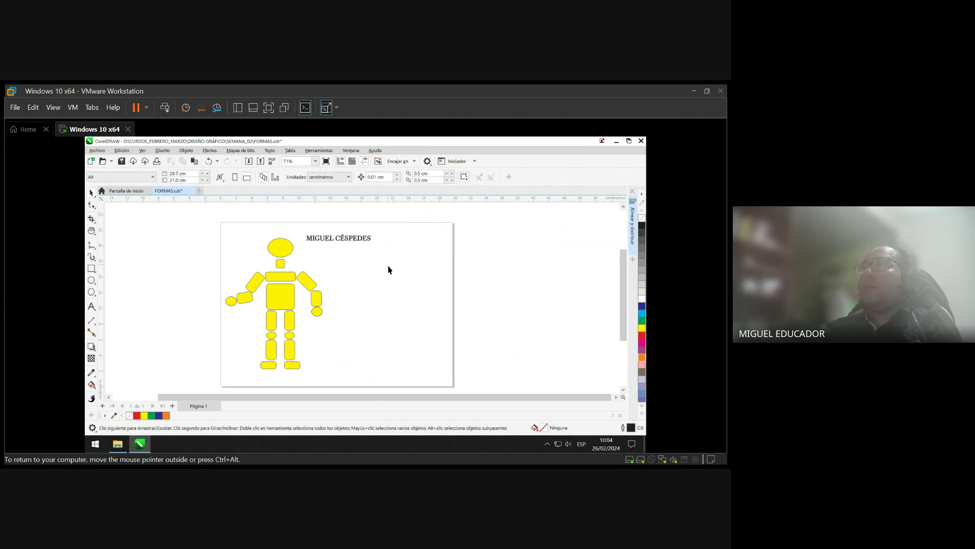
- Nudge both hand circles of the yellow figure slightly away from their forearms
{"action": "left_click", "coordinate": [245, 302]}
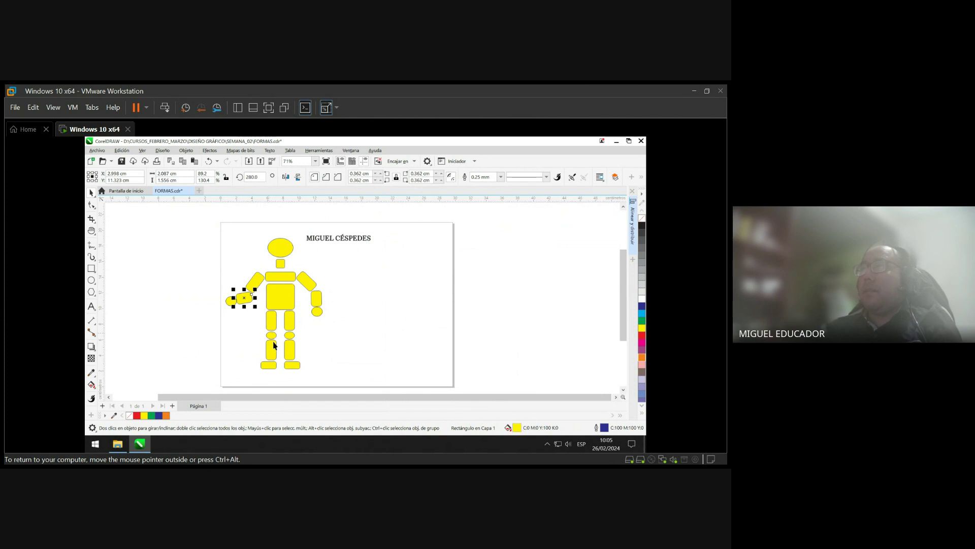
{"action": "left_click", "coordinate": [231, 313]}
{"action": "left_click", "coordinate": [229, 302]}
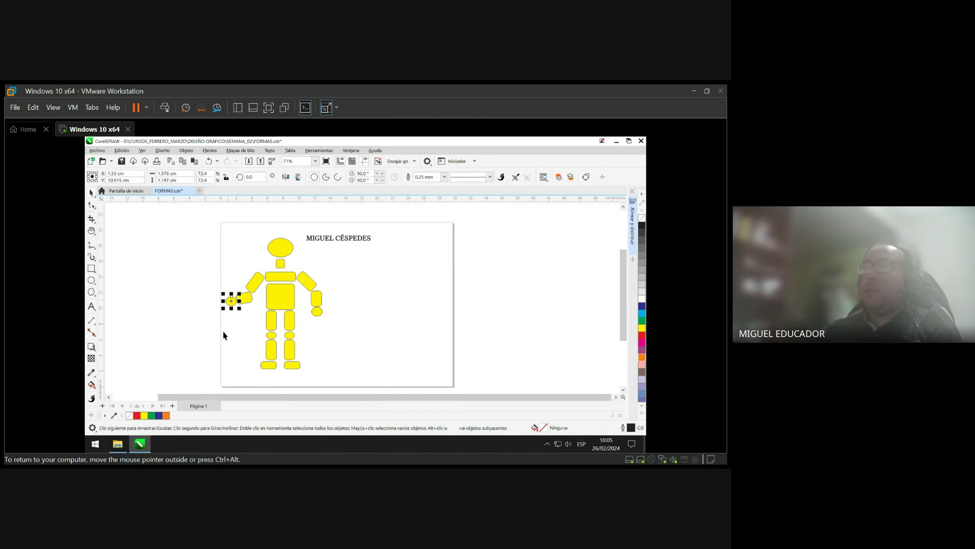
{"action": "key", "text": "Left"}
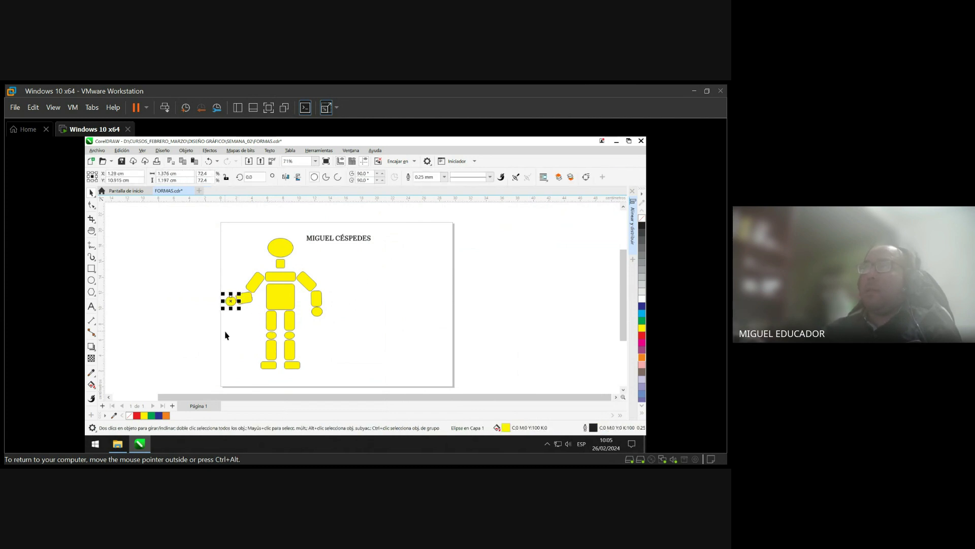
{"action": "left_click", "coordinate": [330, 320]}
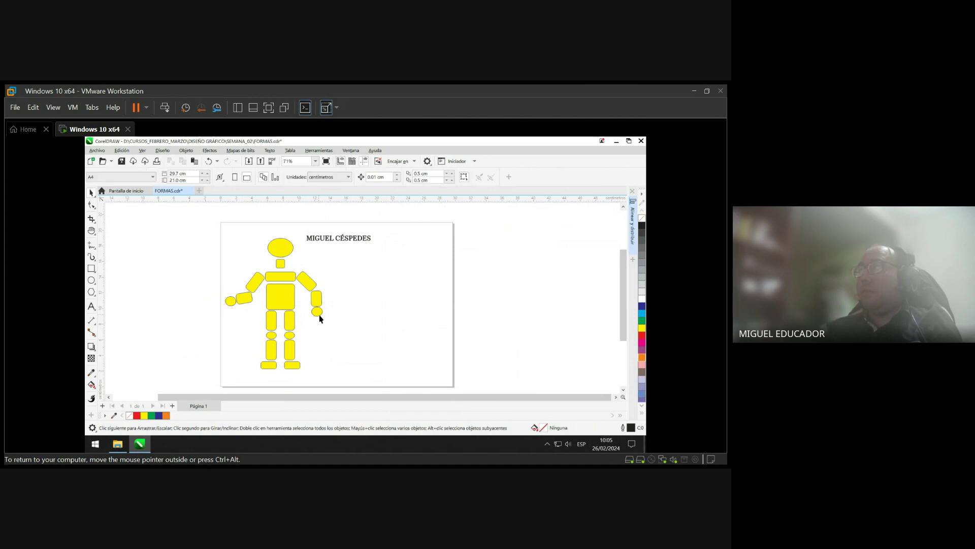
{"action": "left_click", "coordinate": [319, 312]}
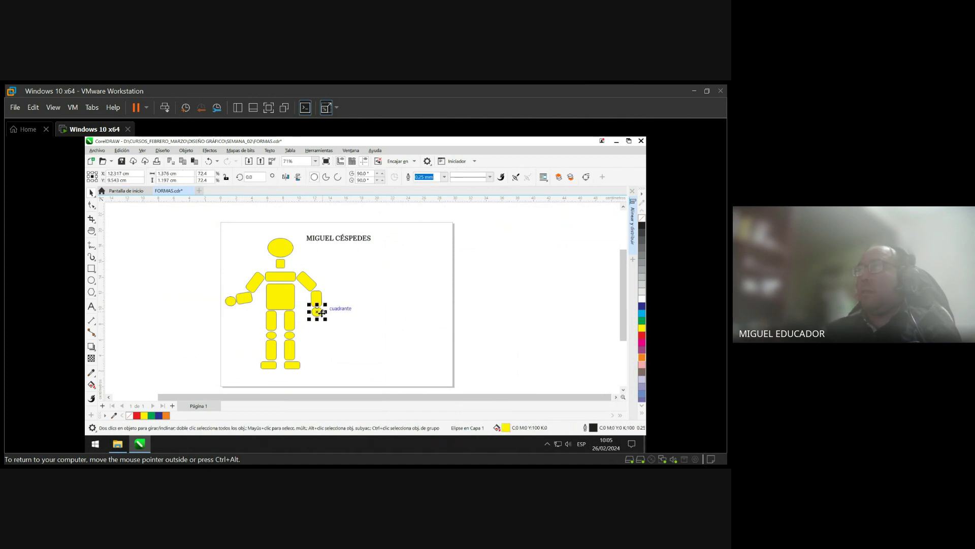
{"action": "left_click", "coordinate": [377, 309]}
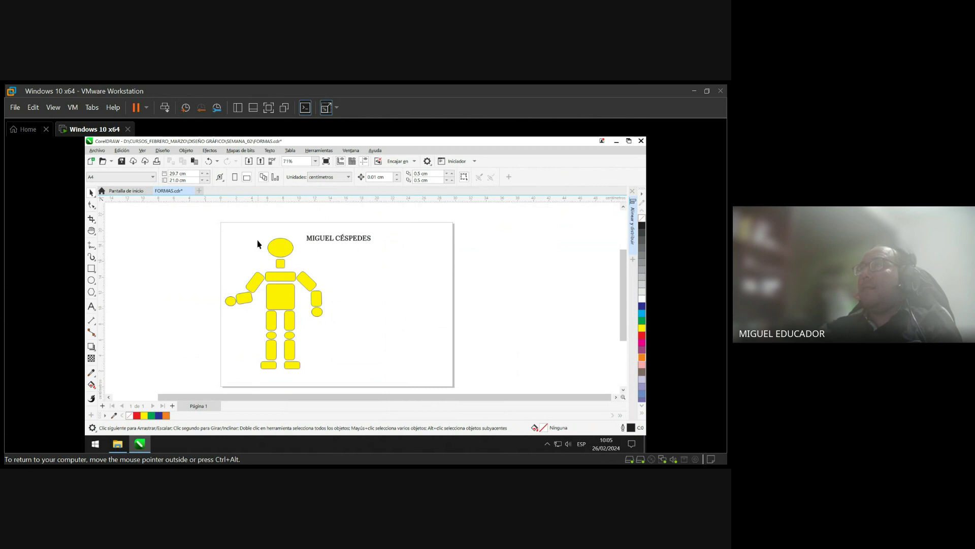
- Lower the yellow figure's head and neck slightly toward the shoulders and save the drawing
{"action": "left_click_drag", "start_coordinate": [263, 236], "coordinate": [297, 272]}
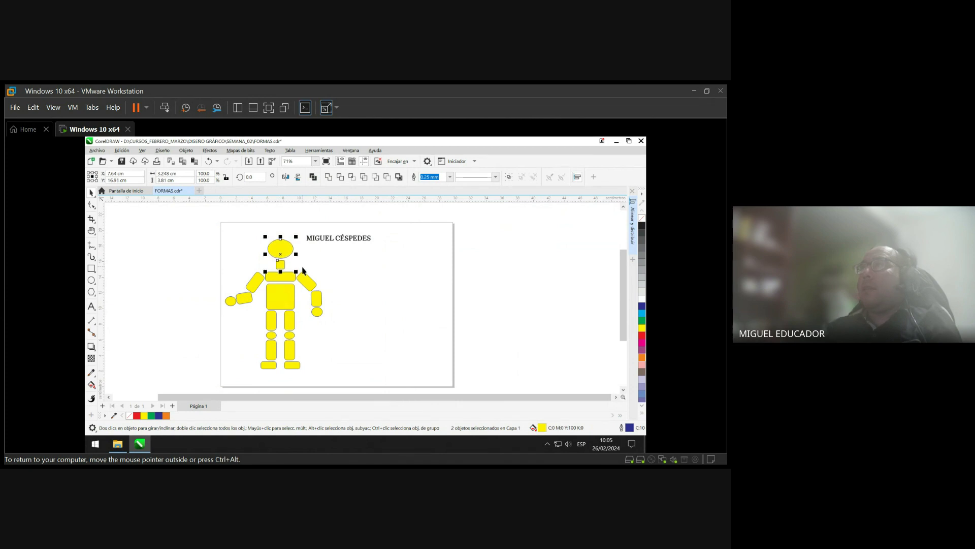
{"action": "left_click", "coordinate": [347, 256]}
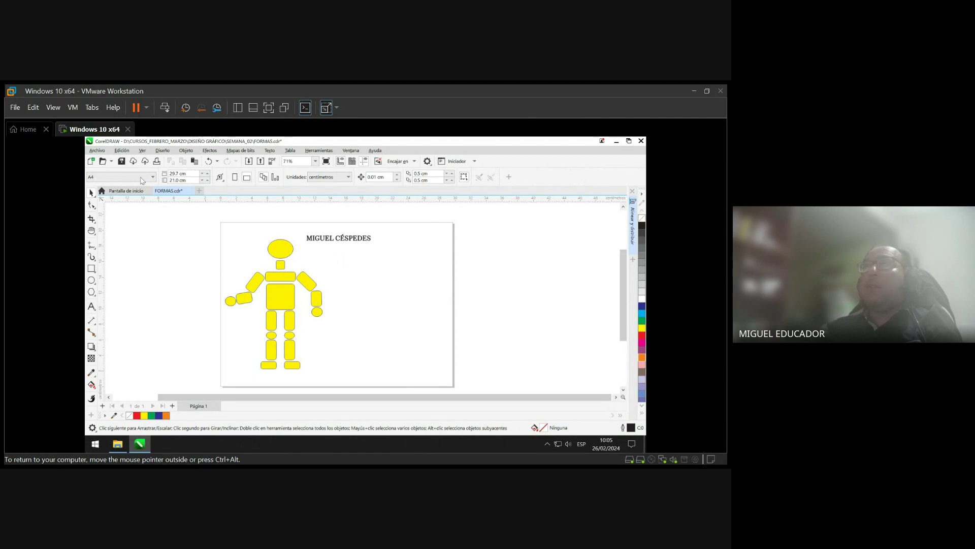
{"action": "left_click", "coordinate": [121, 161]}
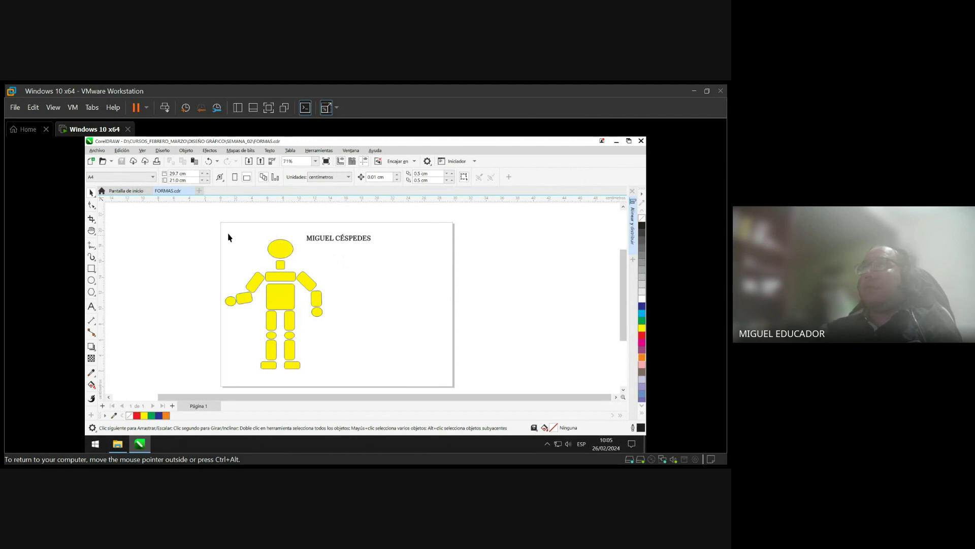
- Move the name text up and to the right, against the page's upper edge
{"action": "left_click", "coordinate": [330, 239]}
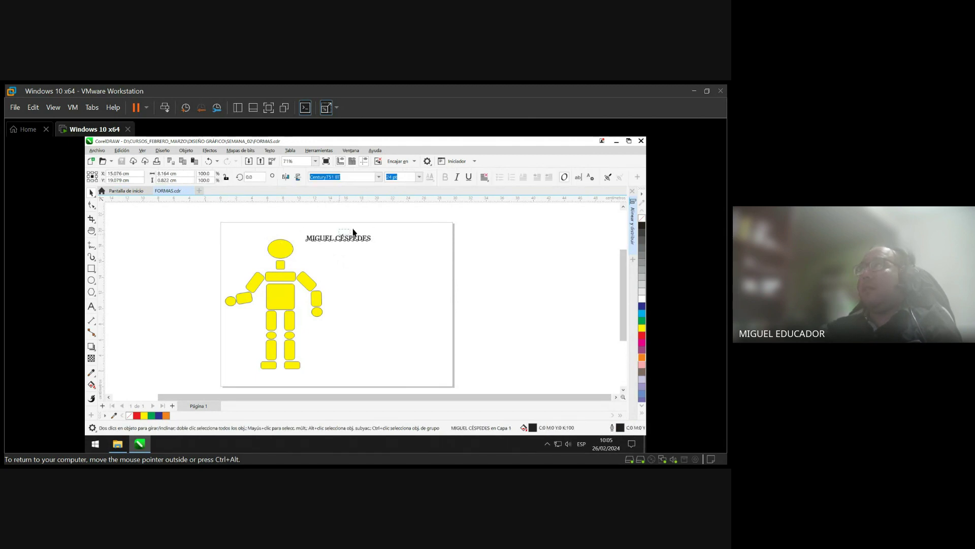
{"action": "left_click", "coordinate": [361, 226]}
{"action": "key", "text": "ctrl+z"}
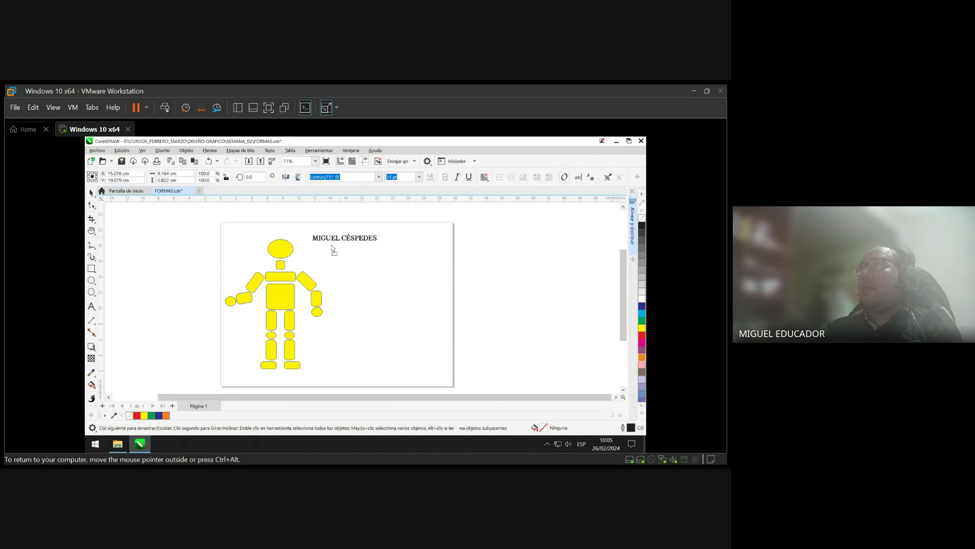
{"action": "left_click", "coordinate": [359, 249]}
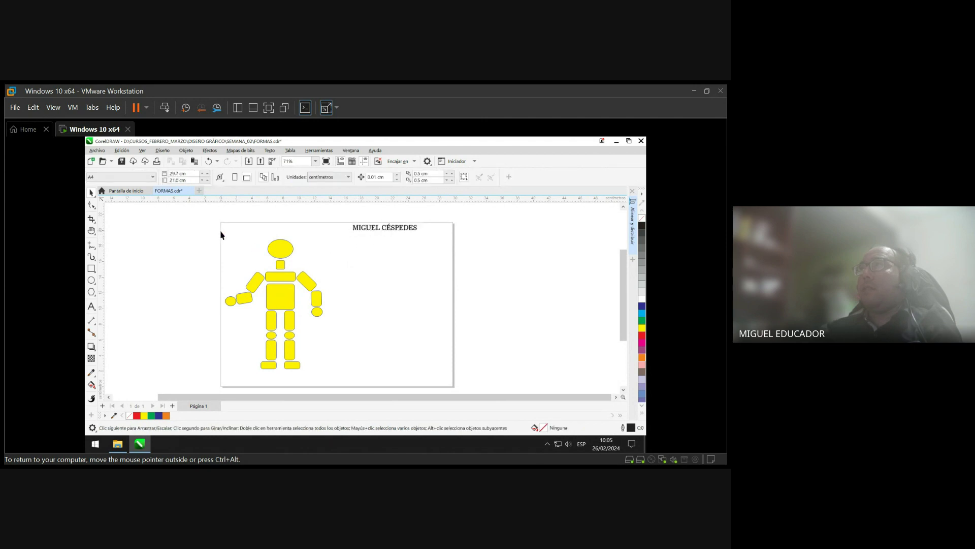
- Group all the shapes of the yellow figure into a single object
{"action": "left_click_drag", "start_coordinate": [220, 231], "coordinate": [343, 387]}
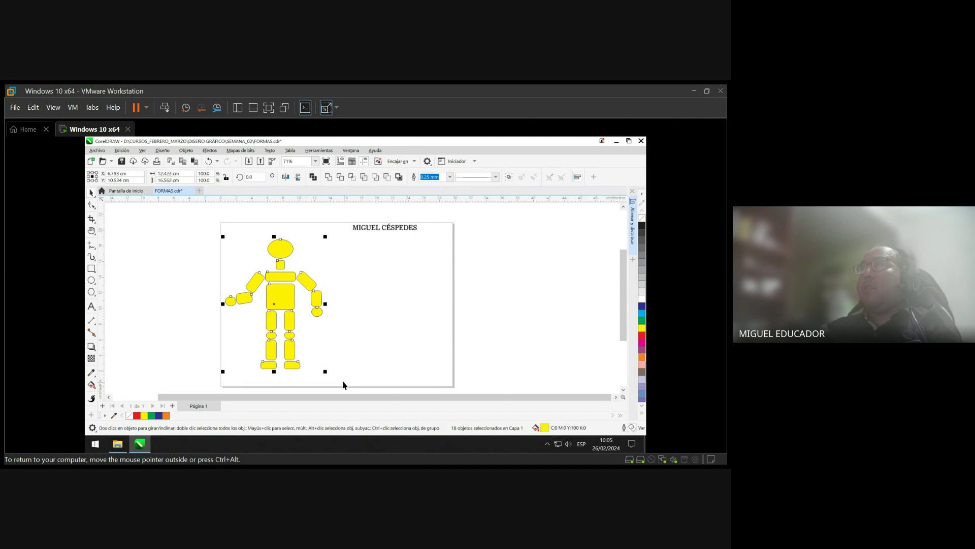
{"action": "right_click", "coordinate": [287, 246]}
{"action": "left_click", "coordinate": [320, 246]}
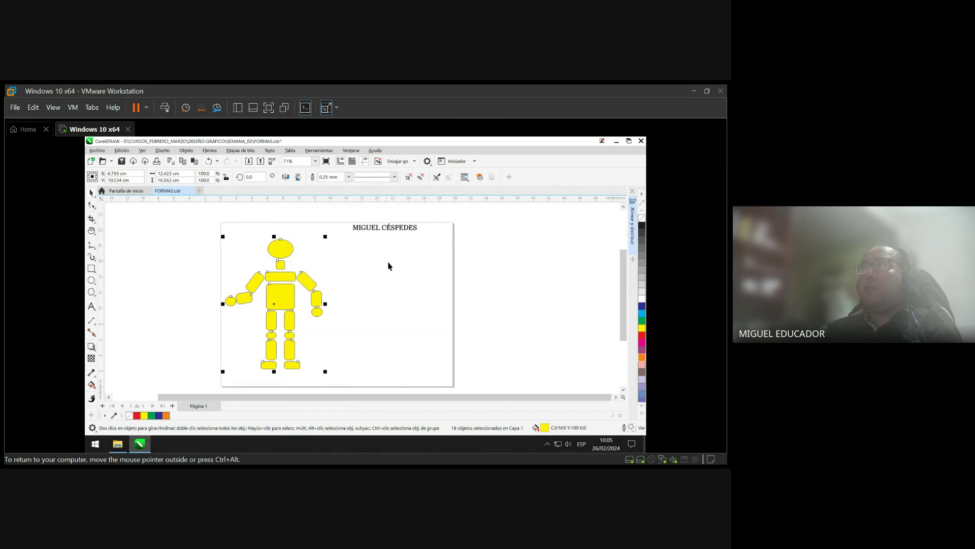
{"action": "left_click", "coordinate": [388, 264]}
- Lower the grouped yellow figure slightly, place a duplicate beside it on the right, and fill the duplicate with orange
{"action": "left_click", "coordinate": [295, 277]}
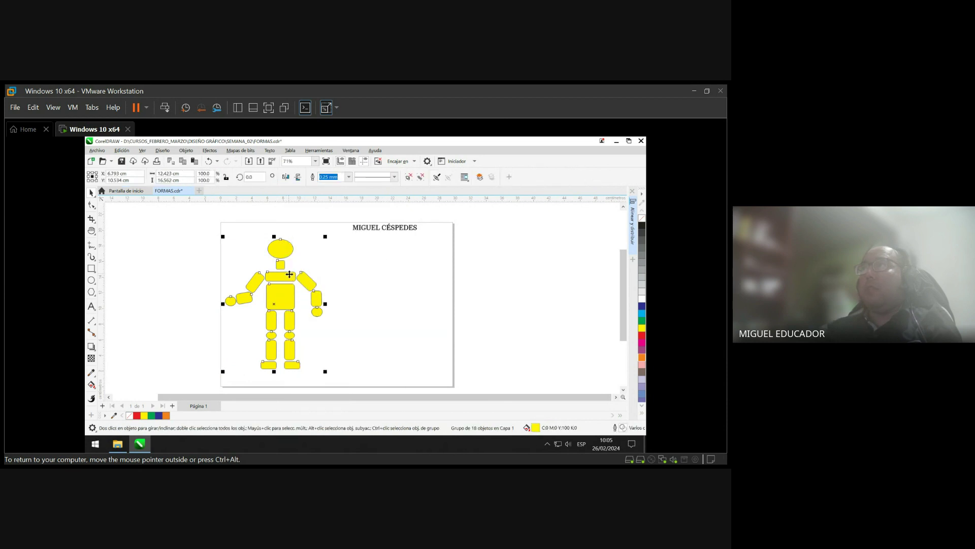
{"action": "left_click_drag", "start_coordinate": [292, 275], "coordinate": [398, 286]}
{"action": "right_click", "coordinate": [397, 286]}
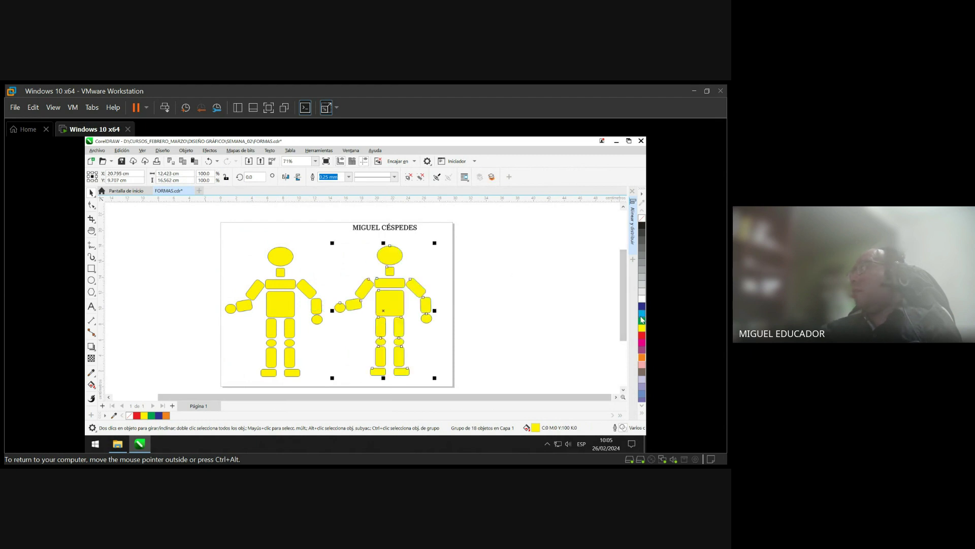
{"action": "left_click", "coordinate": [642, 359]}
{"action": "left_click", "coordinate": [422, 254]}
- Move the name text to the upper middle of the page, between the two figures, and save the drawing
{"action": "left_click", "coordinate": [400, 235]}
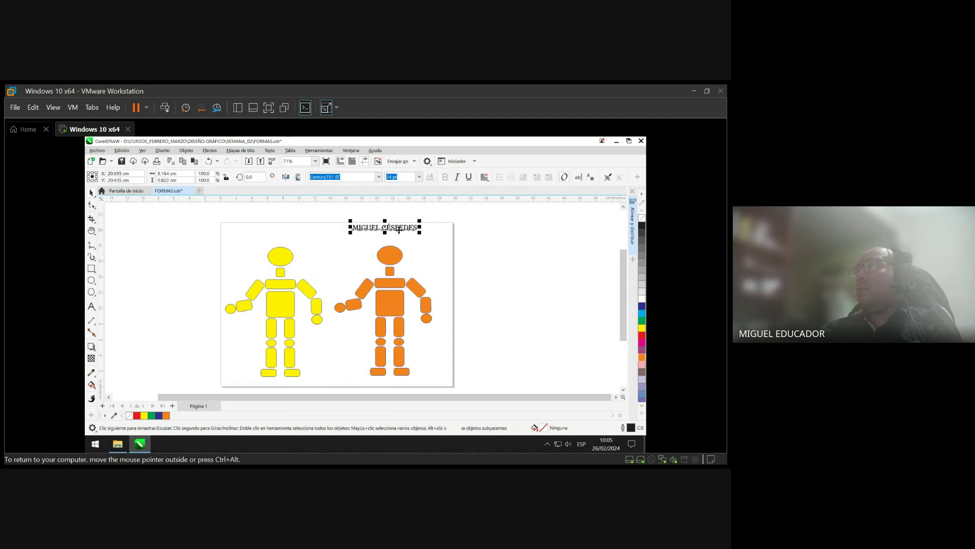
{"action": "left_click_drag", "start_coordinate": [399, 233], "coordinate": [340, 234]}
{"action": "left_click", "coordinate": [395, 260]}
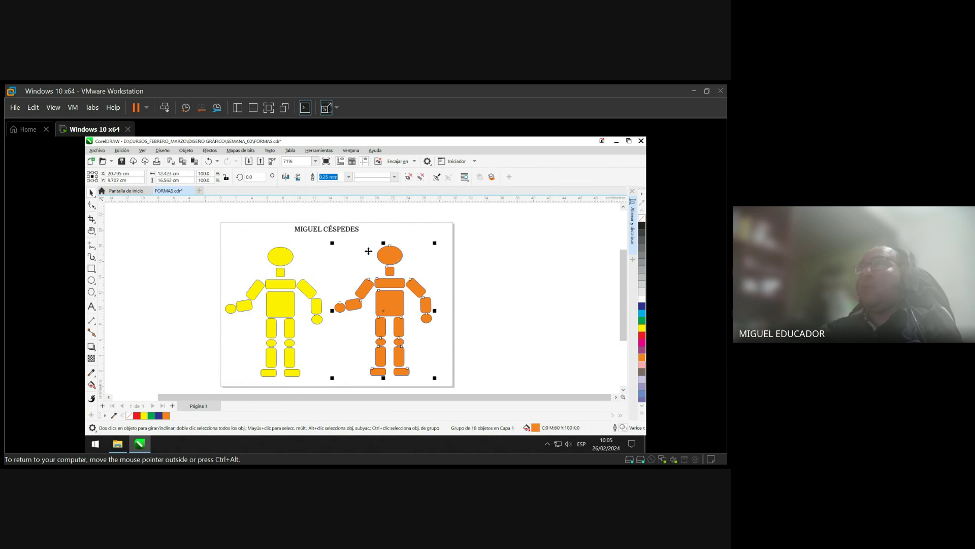
{"action": "left_click", "coordinate": [120, 162]}
- Soften the orange figure's fill to a muted salmon tone by gradually mixing in palette colour, starting with Blanco
{"action": "left_click", "coordinate": [389, 251]}
{"action": "left_click", "coordinate": [401, 250]}
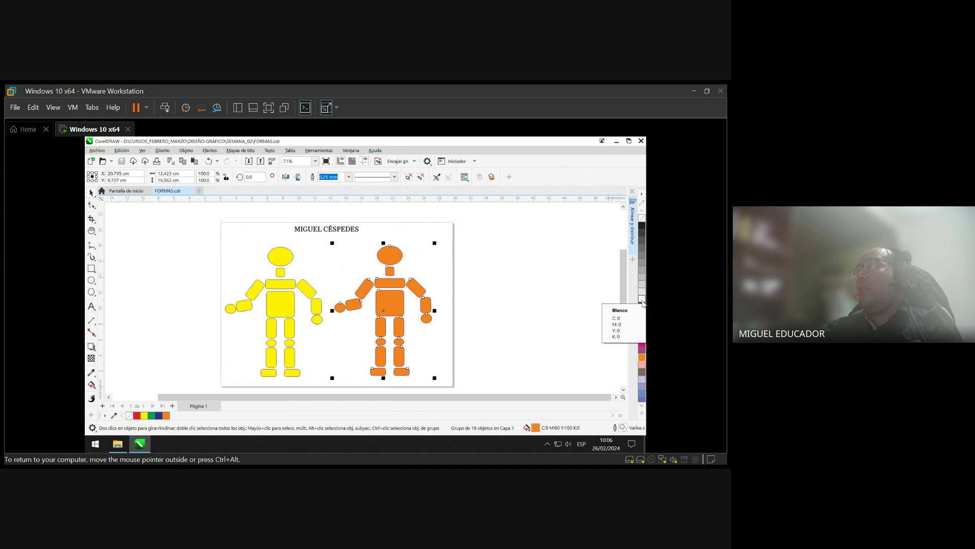
{"action": "left_click", "coordinate": [643, 302], "text": "ctrl"}
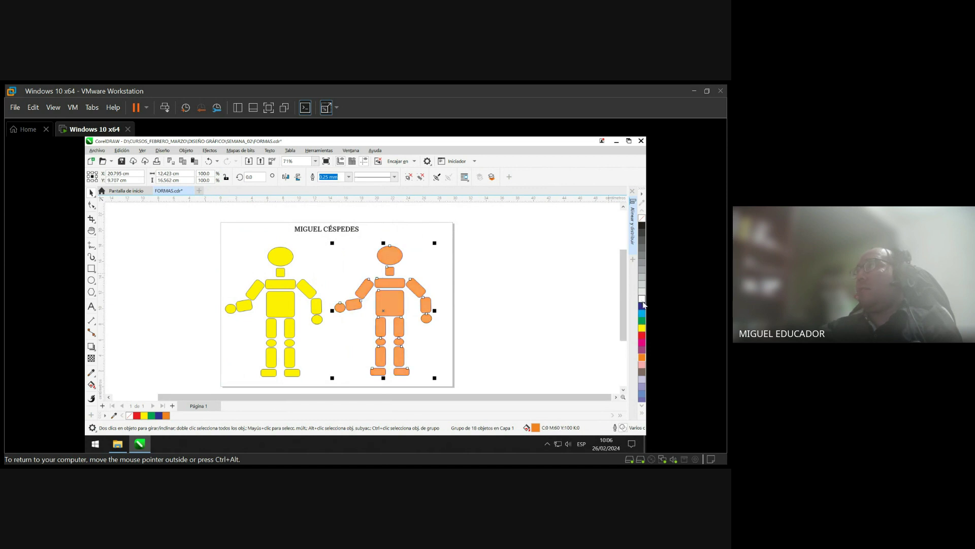
{"action": "left_click", "coordinate": [642, 302], "text": "ctrl"}
{"action": "left_click", "coordinate": [643, 302], "text": "ctrl"}
{"action": "left_click", "coordinate": [416, 277]}
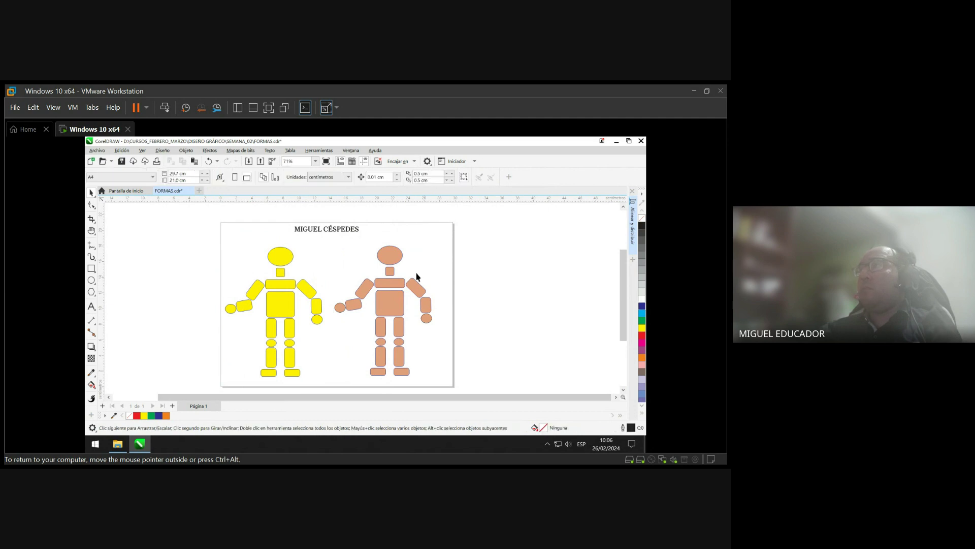
- Shift the salmon figure's fill to an olive green by gradually mixing in yellow and green from the colour palette
{"action": "left_click", "coordinate": [390, 260]}
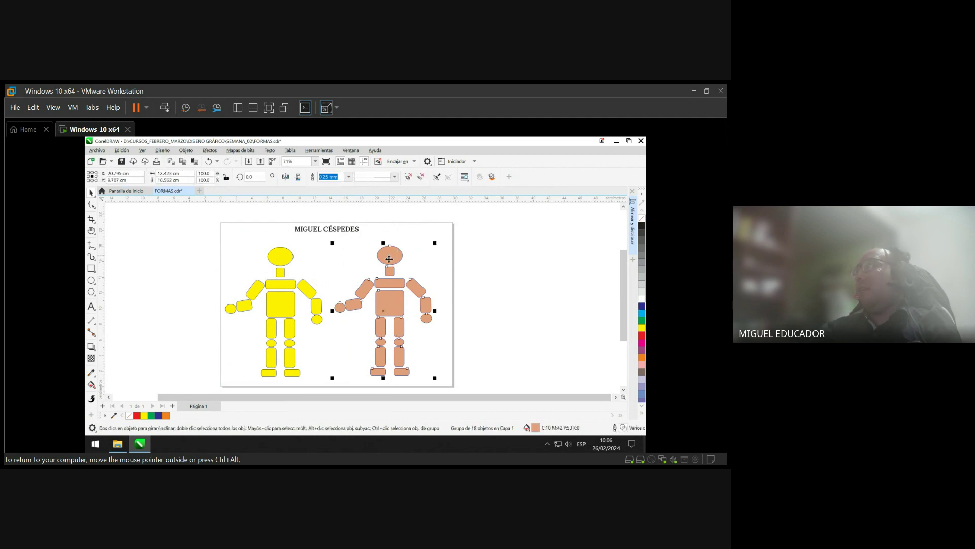
{"action": "left_click", "coordinate": [642, 331], "text": "ctrl"}
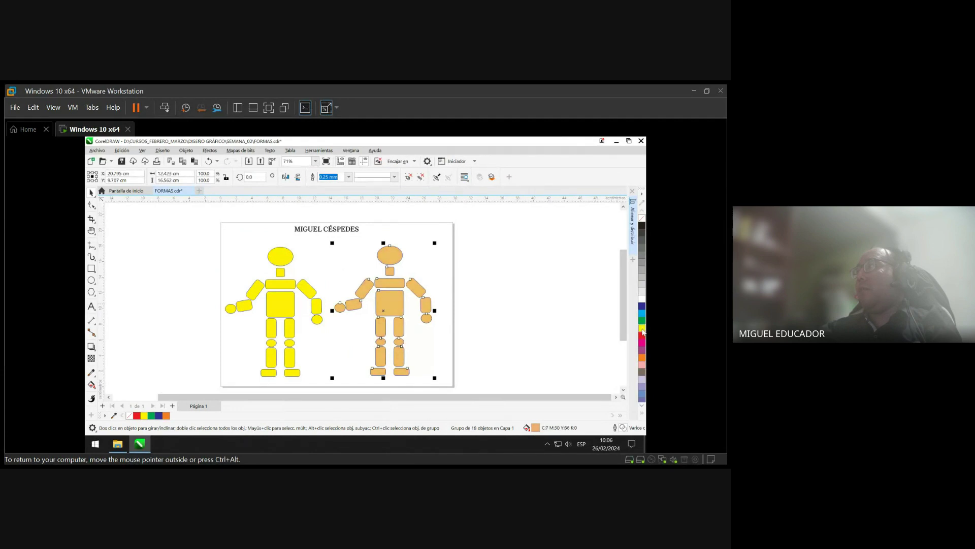
{"action": "left_click", "coordinate": [643, 332], "text": "ctrl"}
{"action": "left_click", "coordinate": [397, 267]}
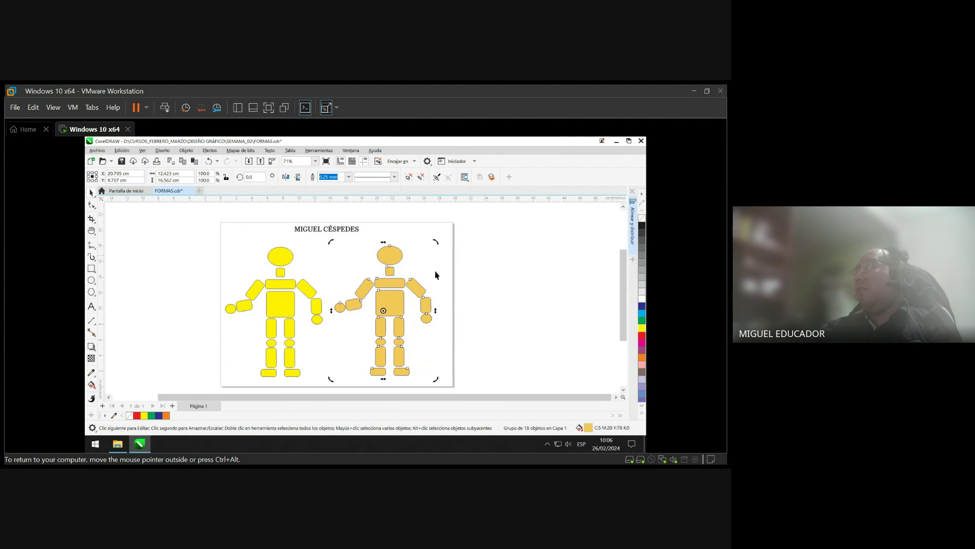
{"action": "left_click", "coordinate": [642, 321], "text": "ctrl"}
{"action": "left_click", "coordinate": [642, 321], "text": "ctrl"}
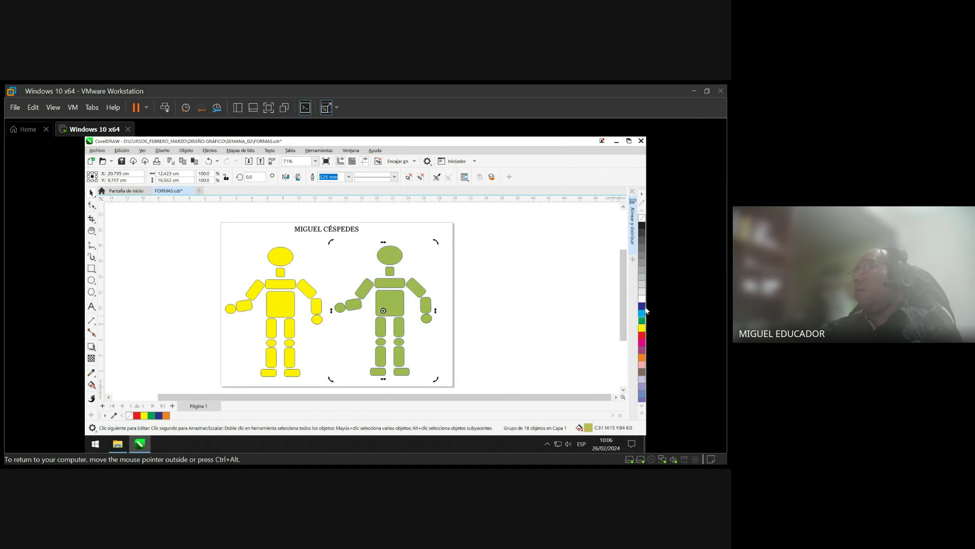
- Turn the right figure's fill brown by gradually mixing in dark blue and orange
{"action": "left_click", "coordinate": [642, 307], "text": "ctrl"}
{"action": "left_click", "coordinate": [642, 306], "text": "ctrl"}
{"action": "left_click", "coordinate": [642, 307], "text": "ctrl"}
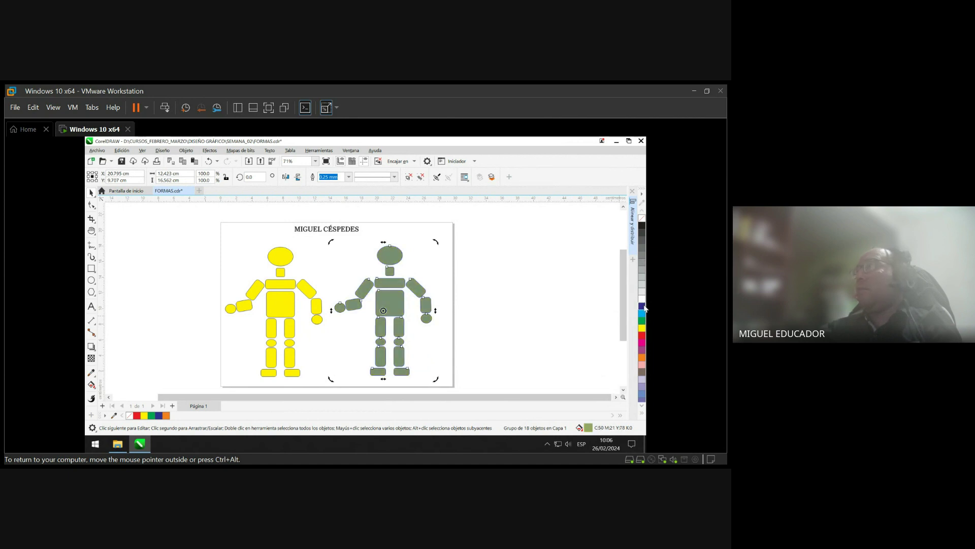
{"action": "left_click", "coordinate": [643, 307], "text": "ctrl"}
{"action": "left_click", "coordinate": [643, 359], "text": "ctrl"}
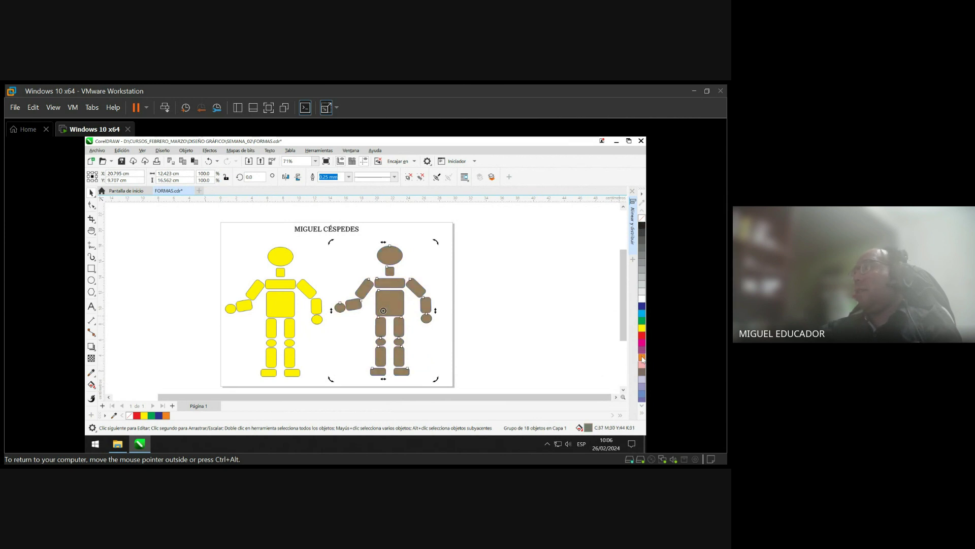
{"action": "left_click", "coordinate": [643, 359], "text": "ctrl"}
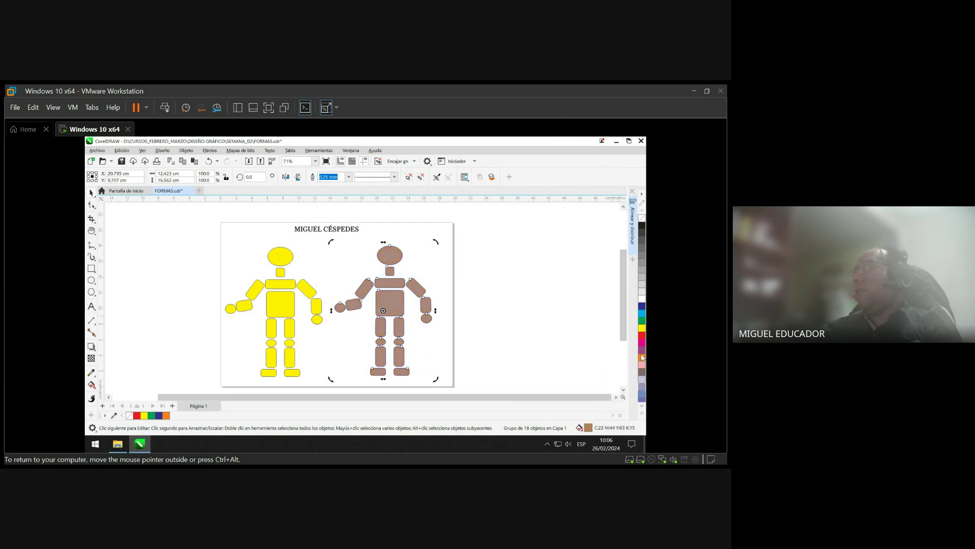
- Blend white, grey, yellow and magenta into the right figure's fill to reach a reddish salmon tone, and deselect it
{"action": "left_click", "coordinate": [643, 300], "text": "ctrl"}
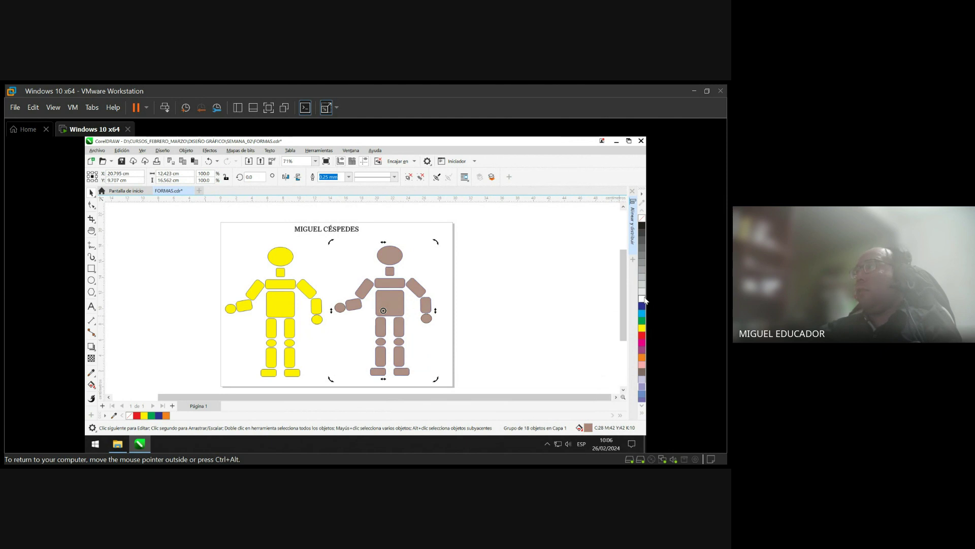
{"action": "left_click", "coordinate": [643, 299], "text": "ctrl"}
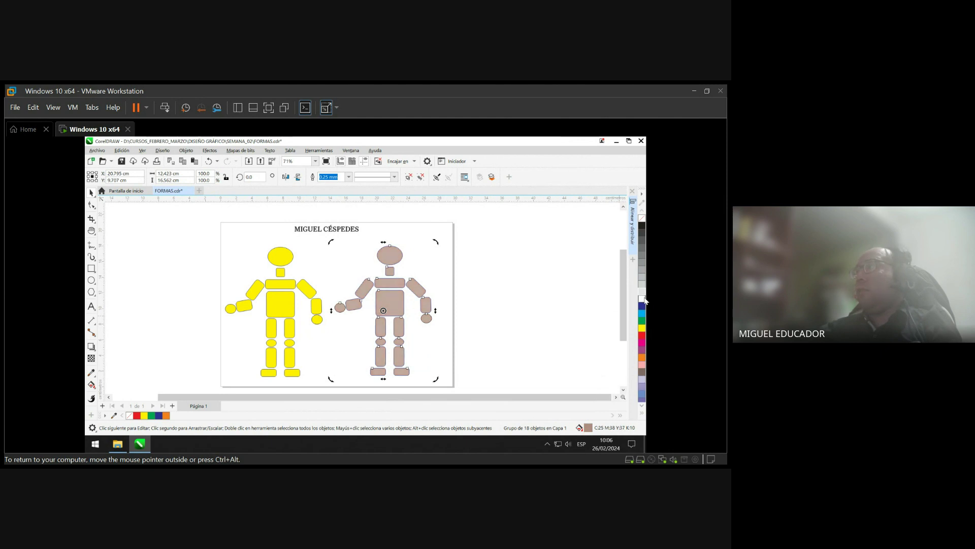
{"action": "left_click", "coordinate": [642, 256], "text": "ctrl"}
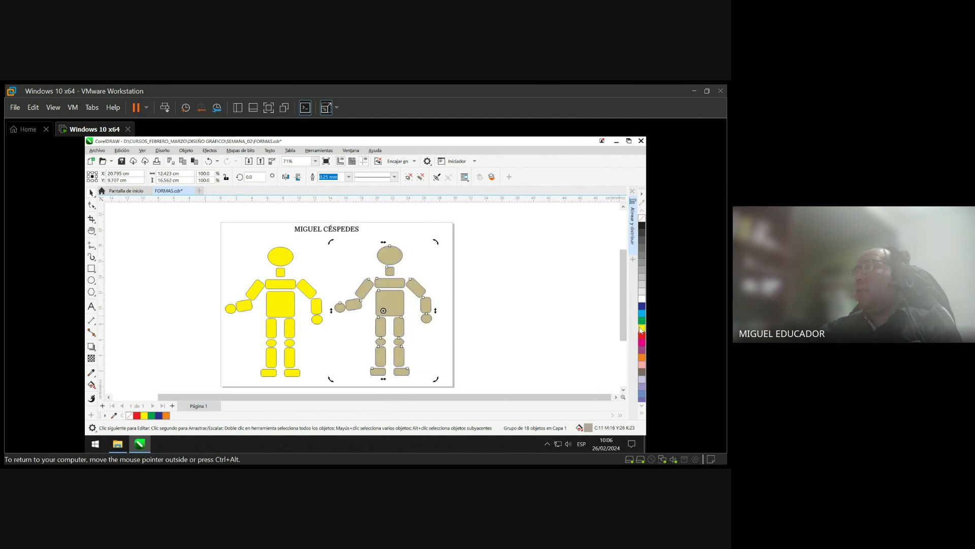
{"action": "left_click", "coordinate": [642, 328], "text": "ctrl"}
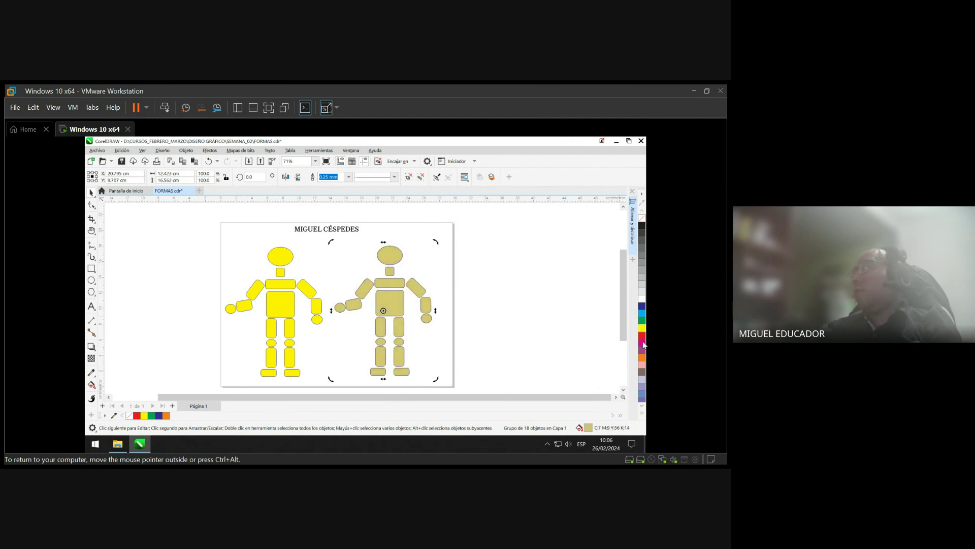
{"action": "left_click", "coordinate": [643, 344], "text": "ctrl"}
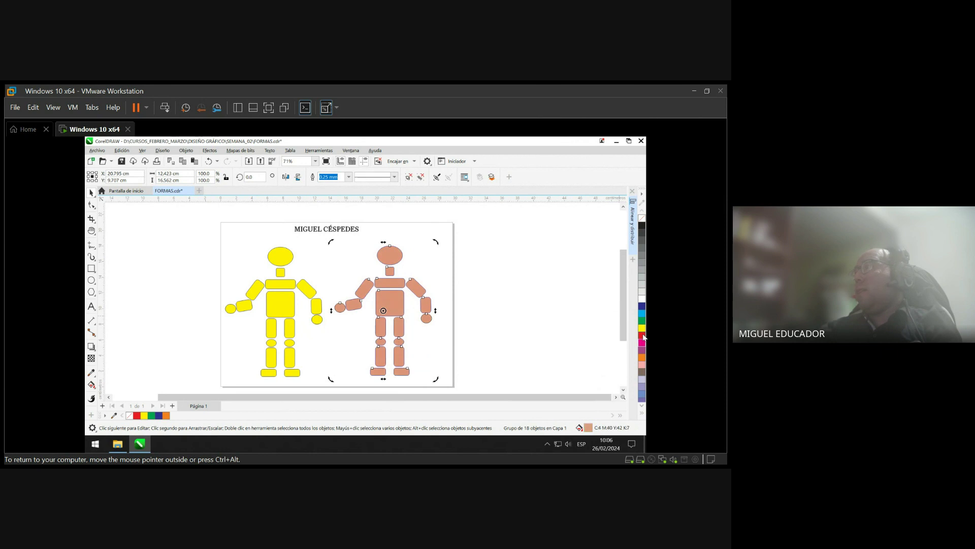
{"action": "left_click", "coordinate": [490, 297]}
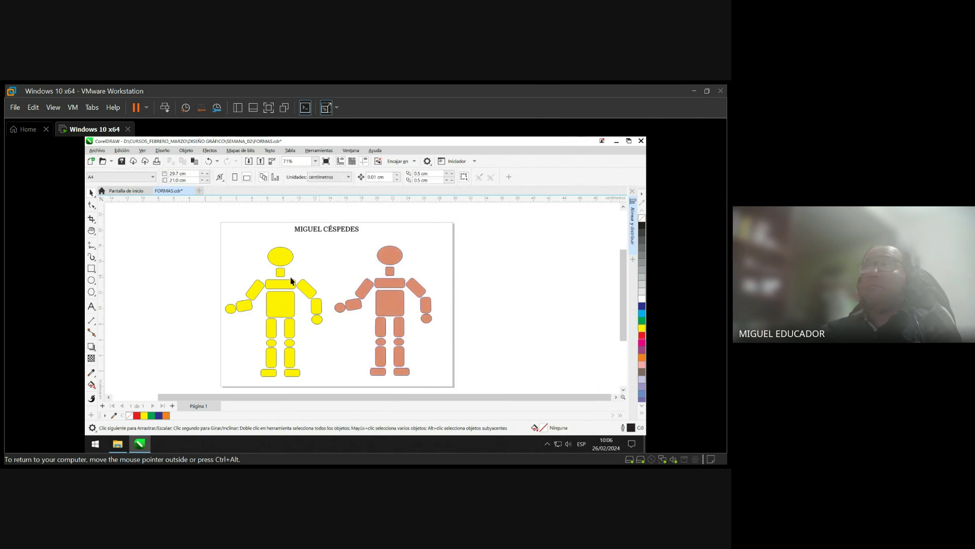
- Save the drawing and export it as the JPG 1 PRACTICA, replacing the existing file and keeping the default JPEG settings
{"action": "left_click", "coordinate": [121, 161]}
{"action": "left_click", "coordinate": [93, 153]}
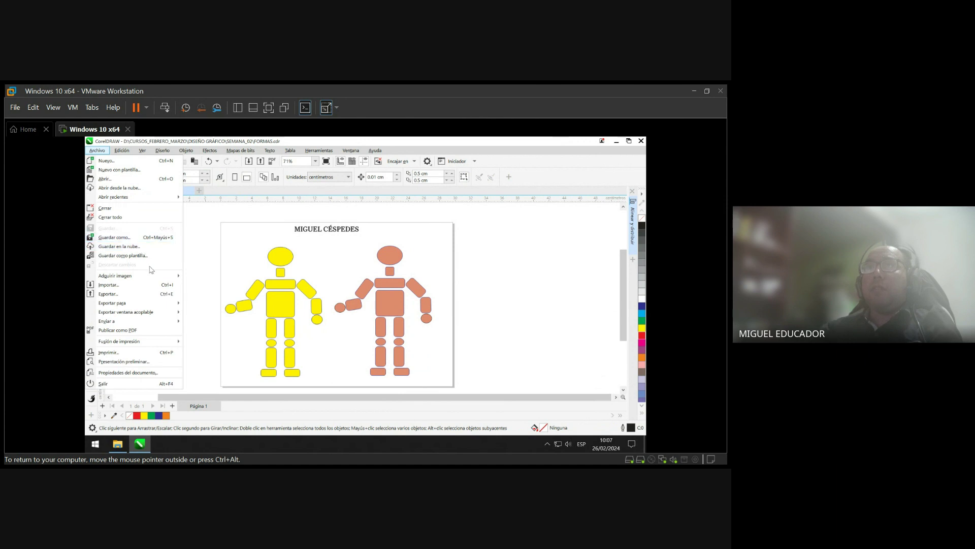
{"action": "left_click", "coordinate": [165, 298]}
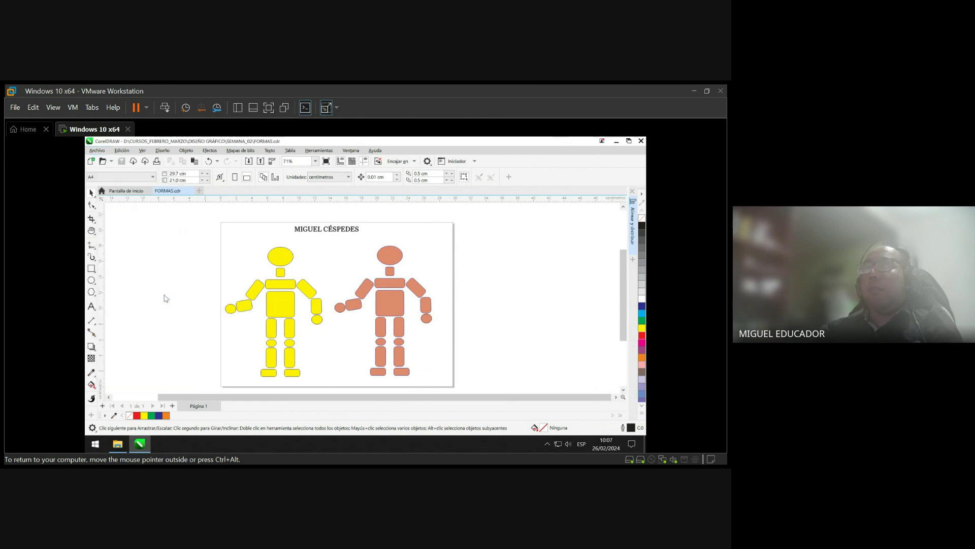
{"action": "left_click", "coordinate": [191, 220]}
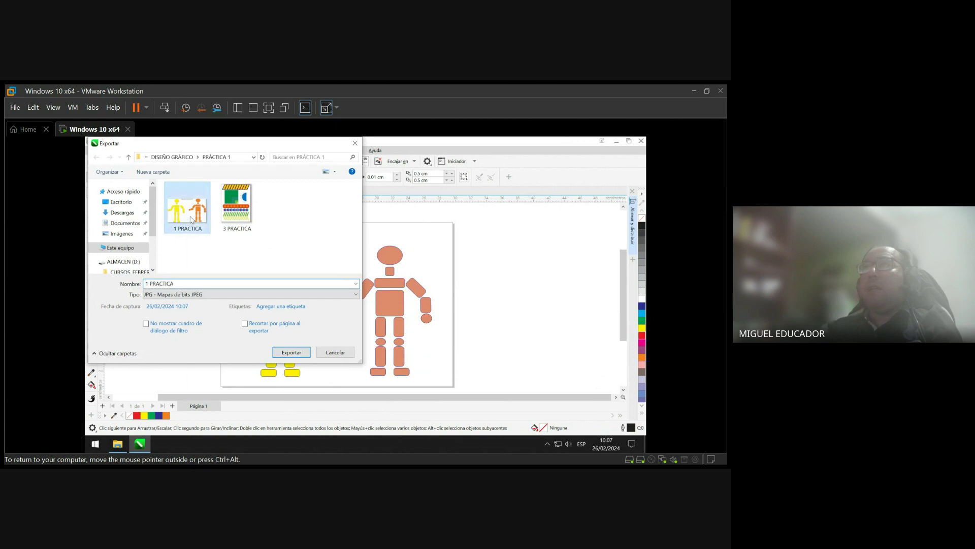
{"action": "left_click", "coordinate": [291, 352]}
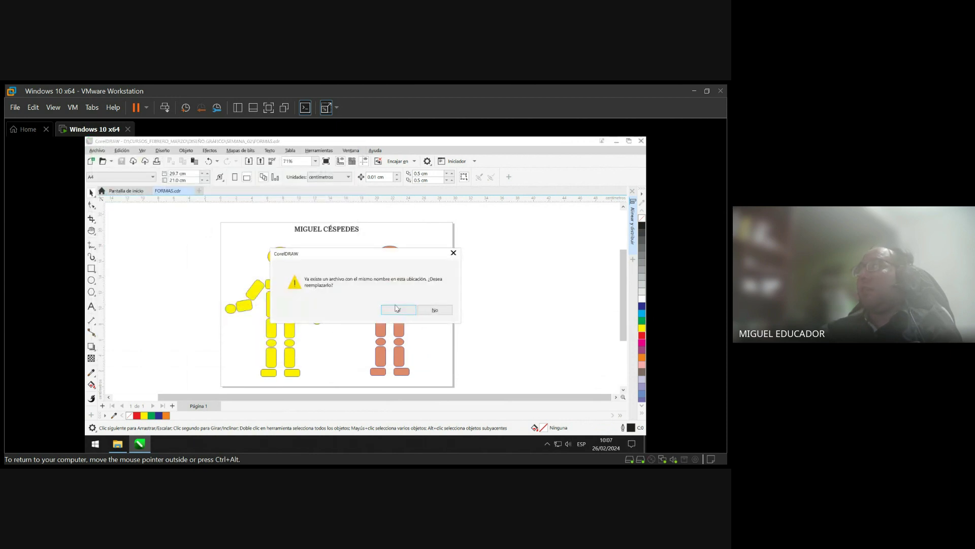
{"action": "left_click", "coordinate": [397, 308]}
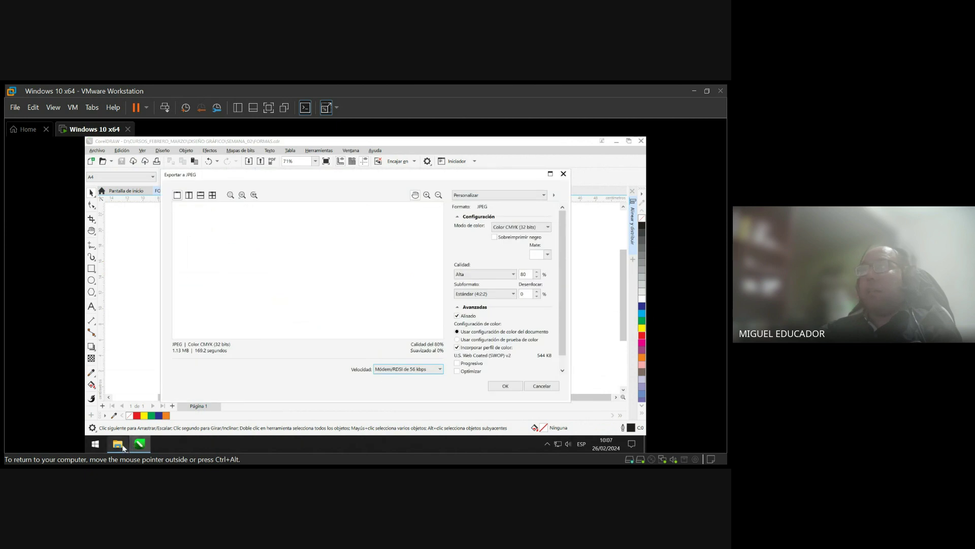
{"action": "left_click", "coordinate": [505, 387]}
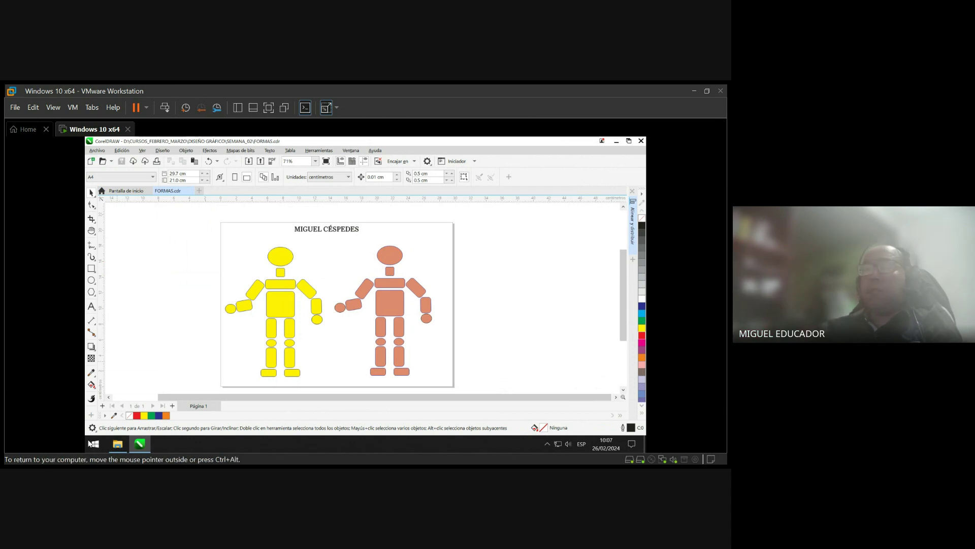
- Switch to File Explorer and view the exported 1 PRACTICA image to check it
{"action": "left_click", "coordinate": [118, 443]}
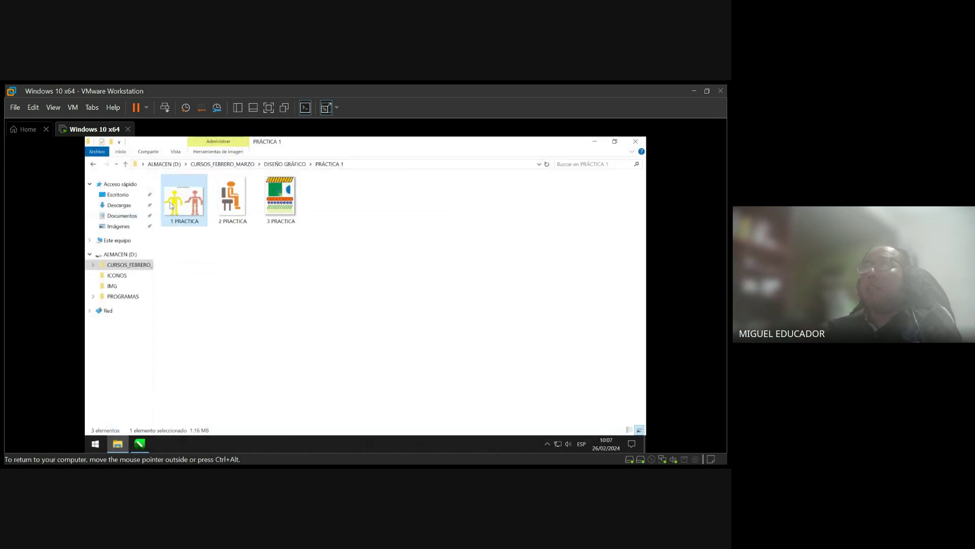
{"action": "double_click", "coordinate": [179, 204]}
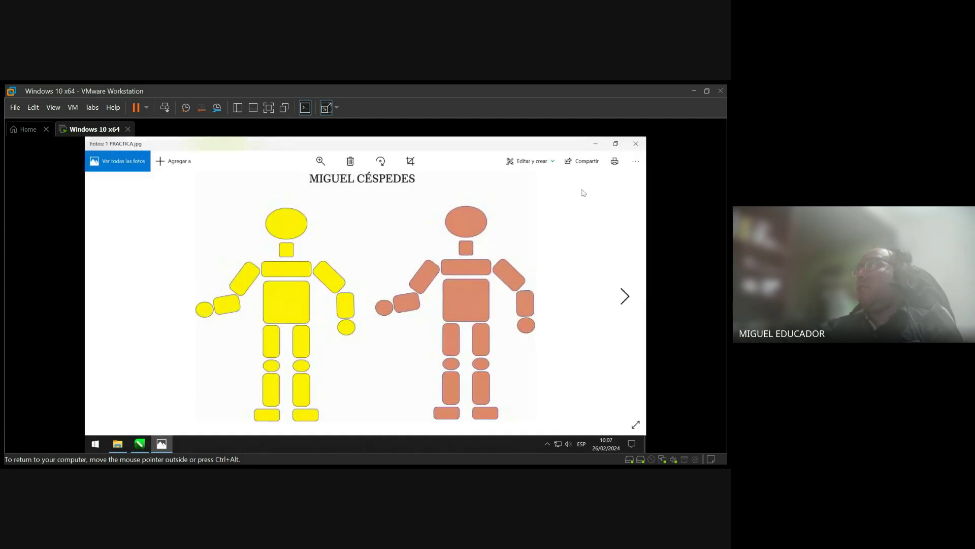
{"action": "left_click", "coordinate": [636, 145]}
- Copy the 1 PRACTICA image into the shared network folder Compartido > PRÁCTICA 1 on 192.168.0.103
{"action": "right_click", "coordinate": [183, 172]}
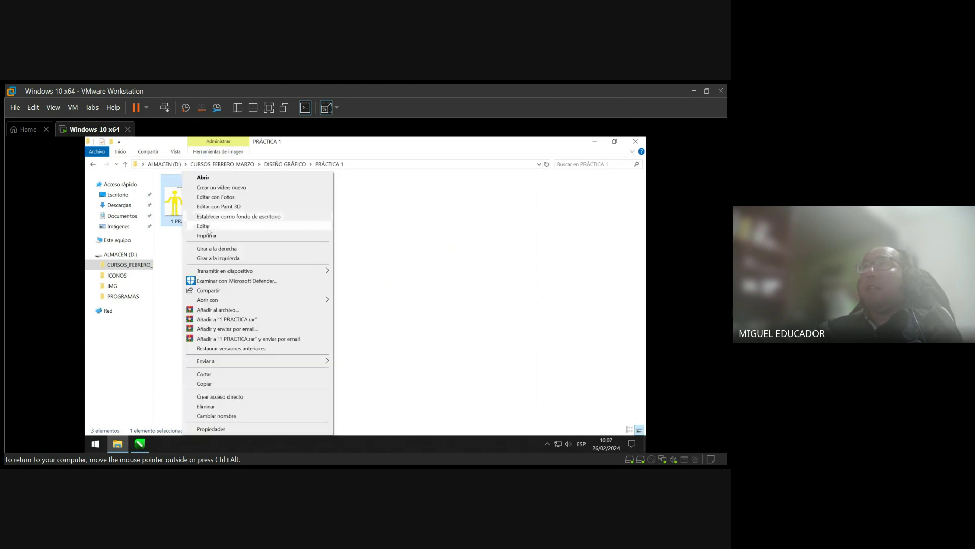
{"action": "key", "text": "Escape"}
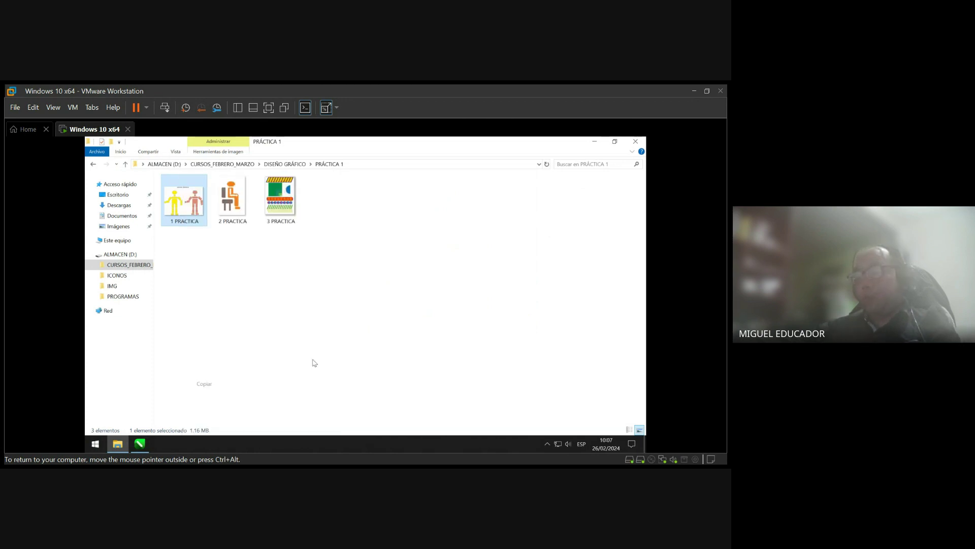
{"action": "key", "text": "super+r"}
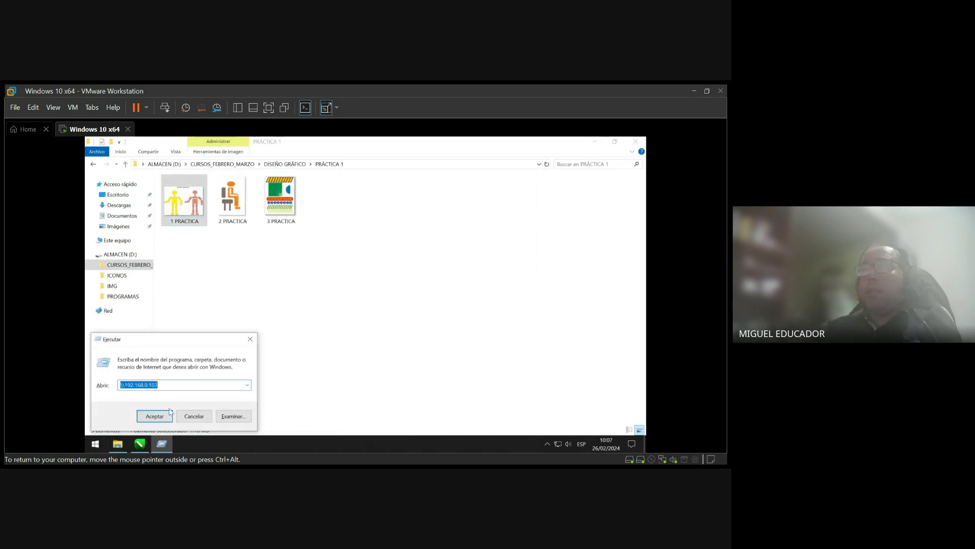
{"action": "left_click", "coordinate": [162, 417]}
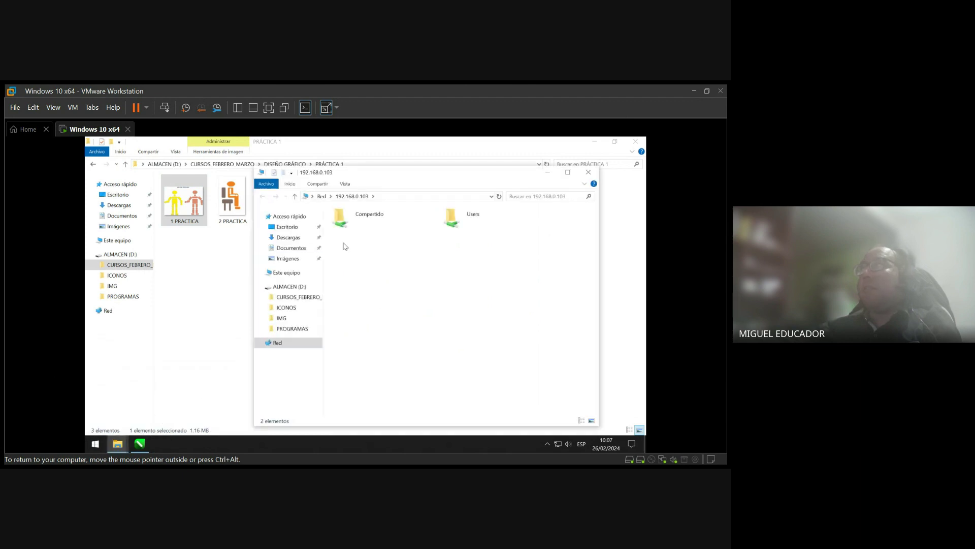
{"action": "double_click", "coordinate": [363, 231]}
{"action": "double_click", "coordinate": [379, 224]}
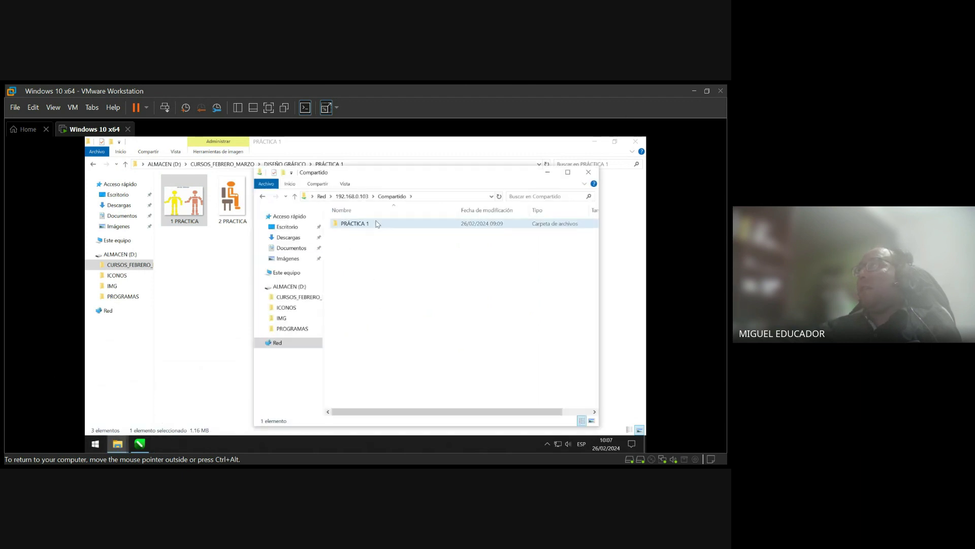
{"action": "right_click", "coordinate": [375, 297]}
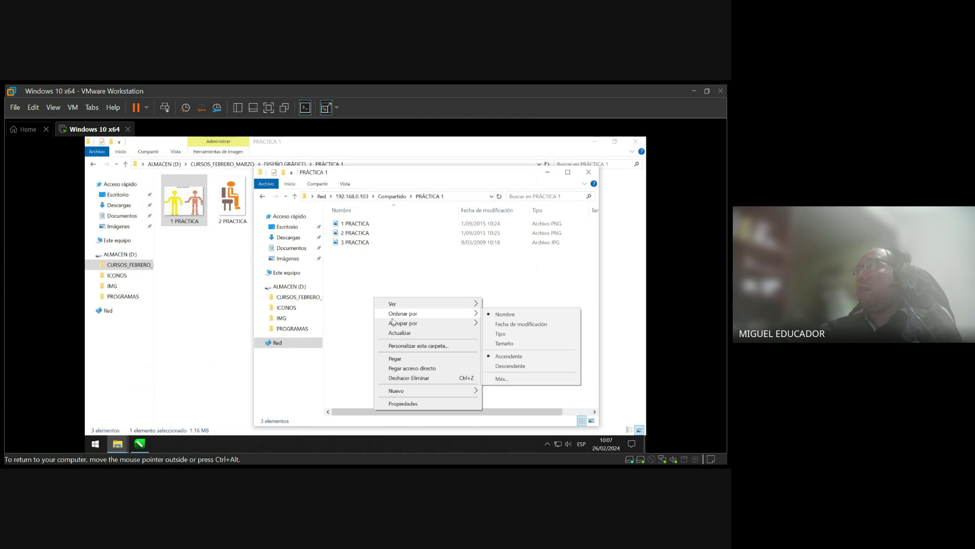
{"action": "left_click", "coordinate": [395, 358]}
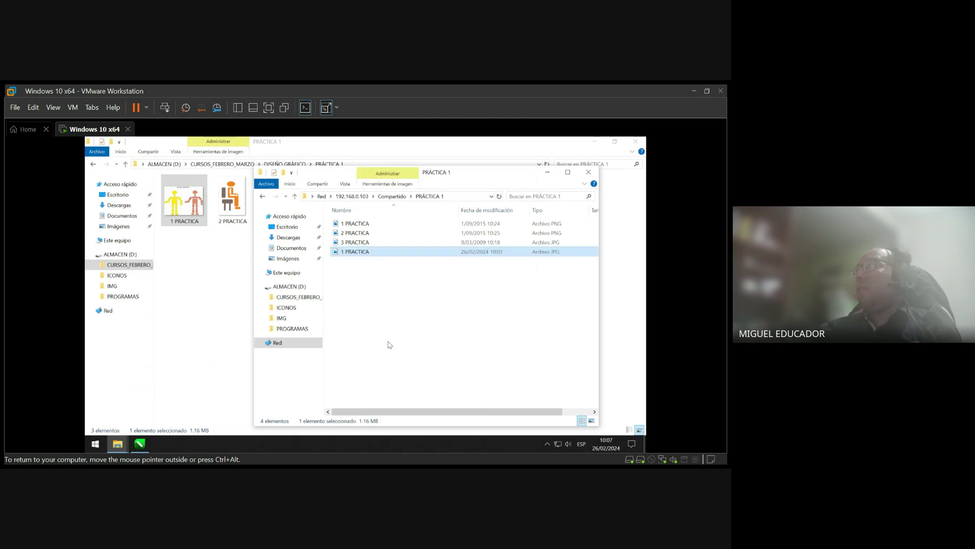
- Permanently delete the old PNG version of 1 PRACTICA from the shared folder and close that folder window
{"action": "left_click", "coordinate": [371, 224]}
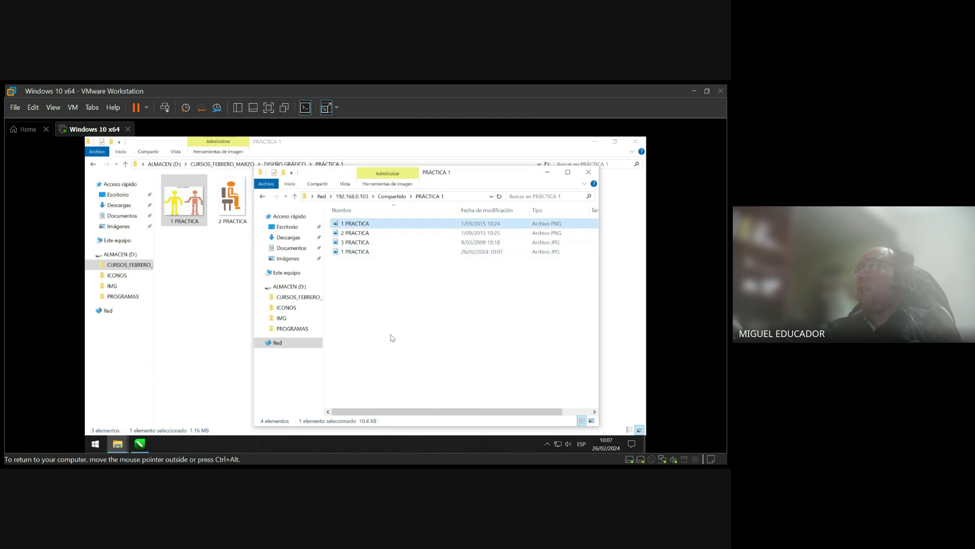
{"action": "key", "text": "Delete"}
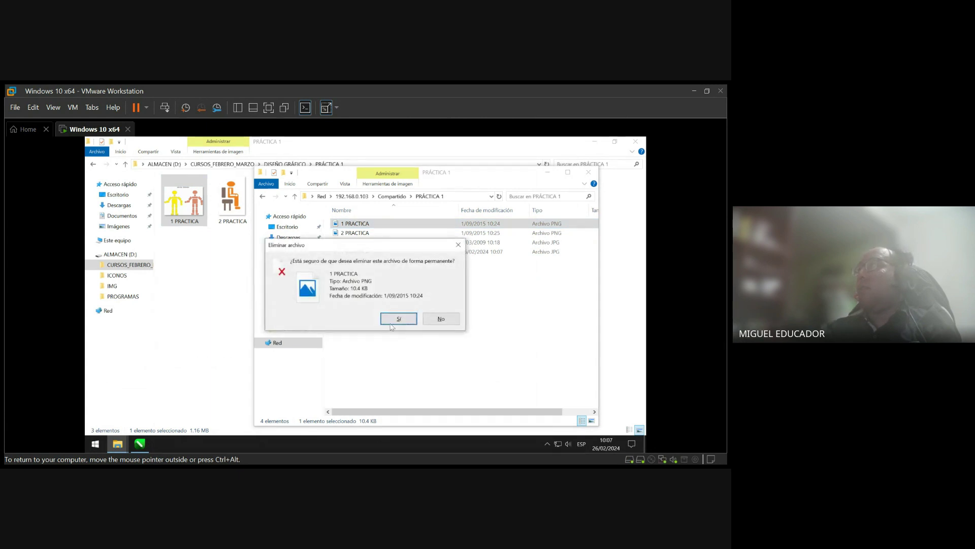
{"action": "left_click", "coordinate": [392, 321]}
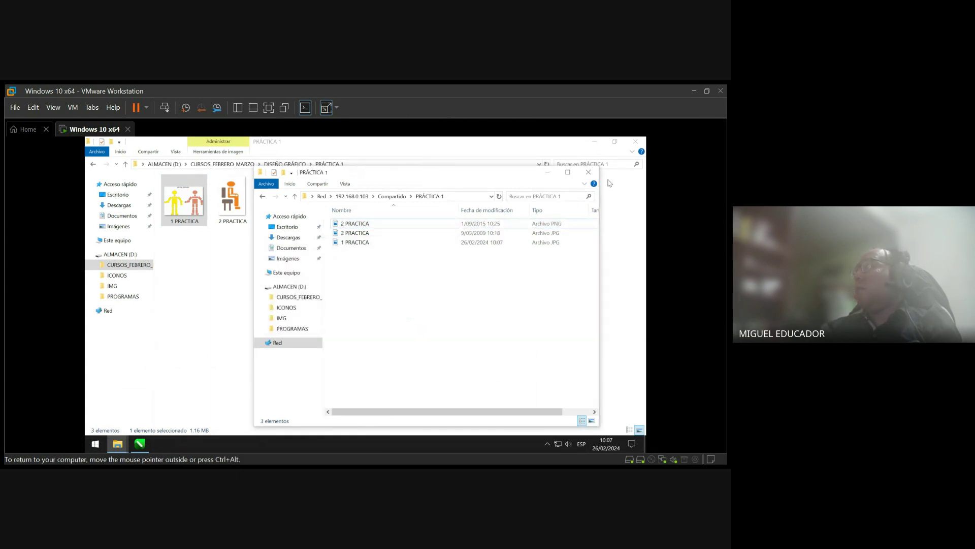
{"action": "left_click", "coordinate": [589, 171]}
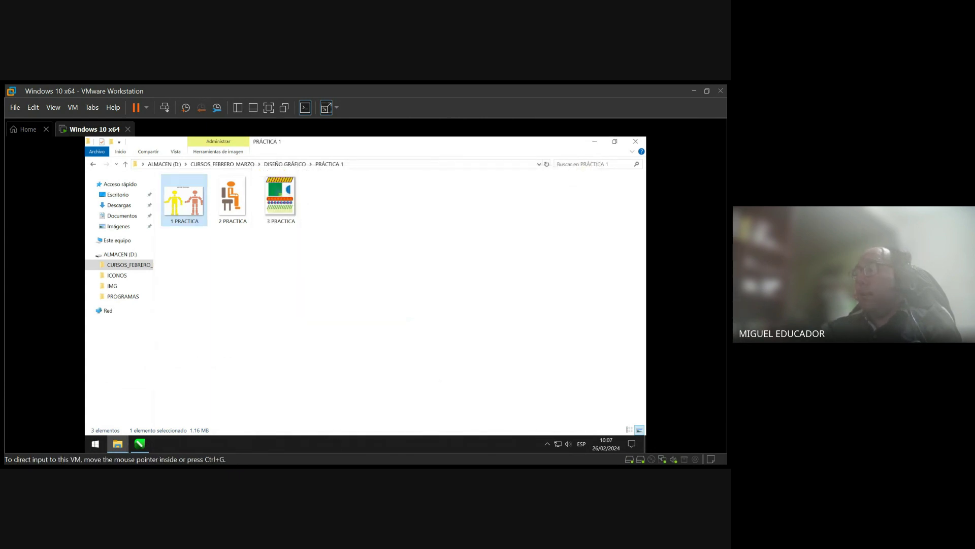